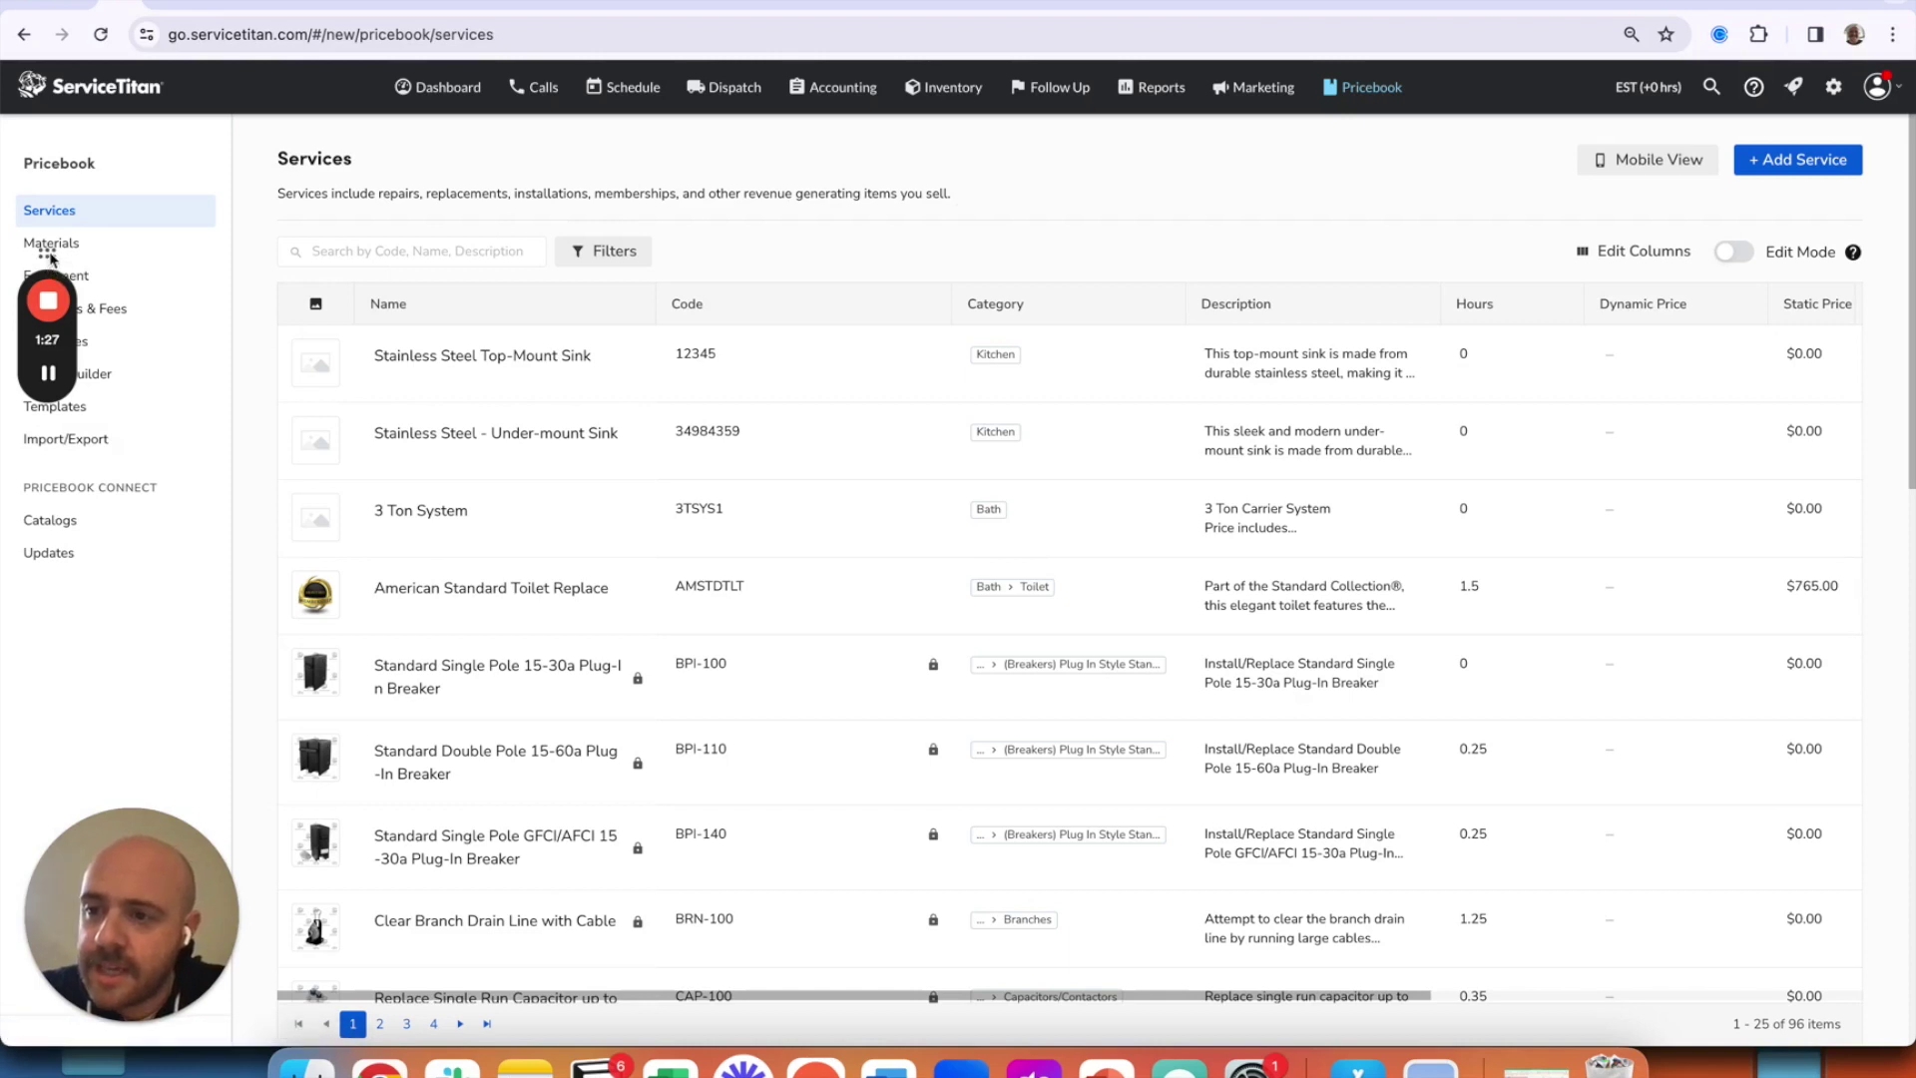
Display the Pricebook Services list of 96 services with their hours and prices.
drag(50, 258, 40, 15)
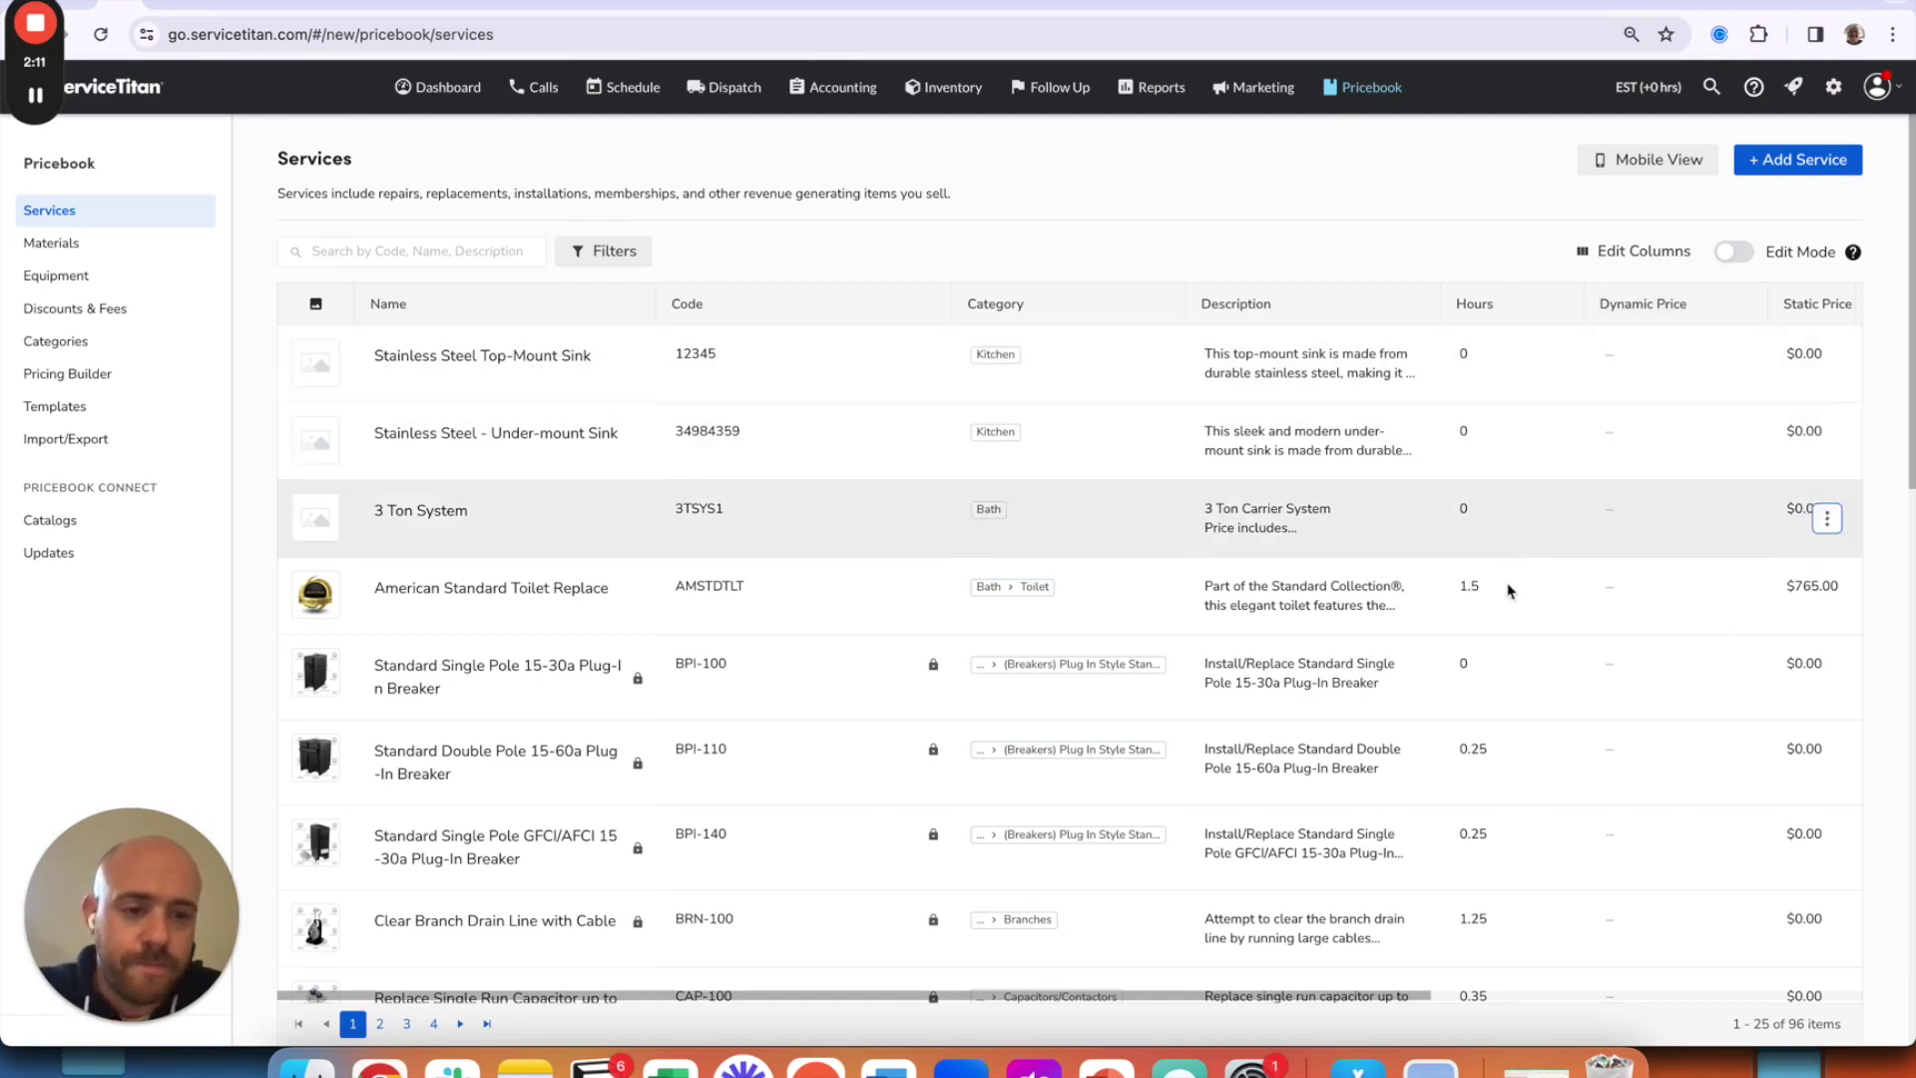
scroll(1492, 619, down, 3)
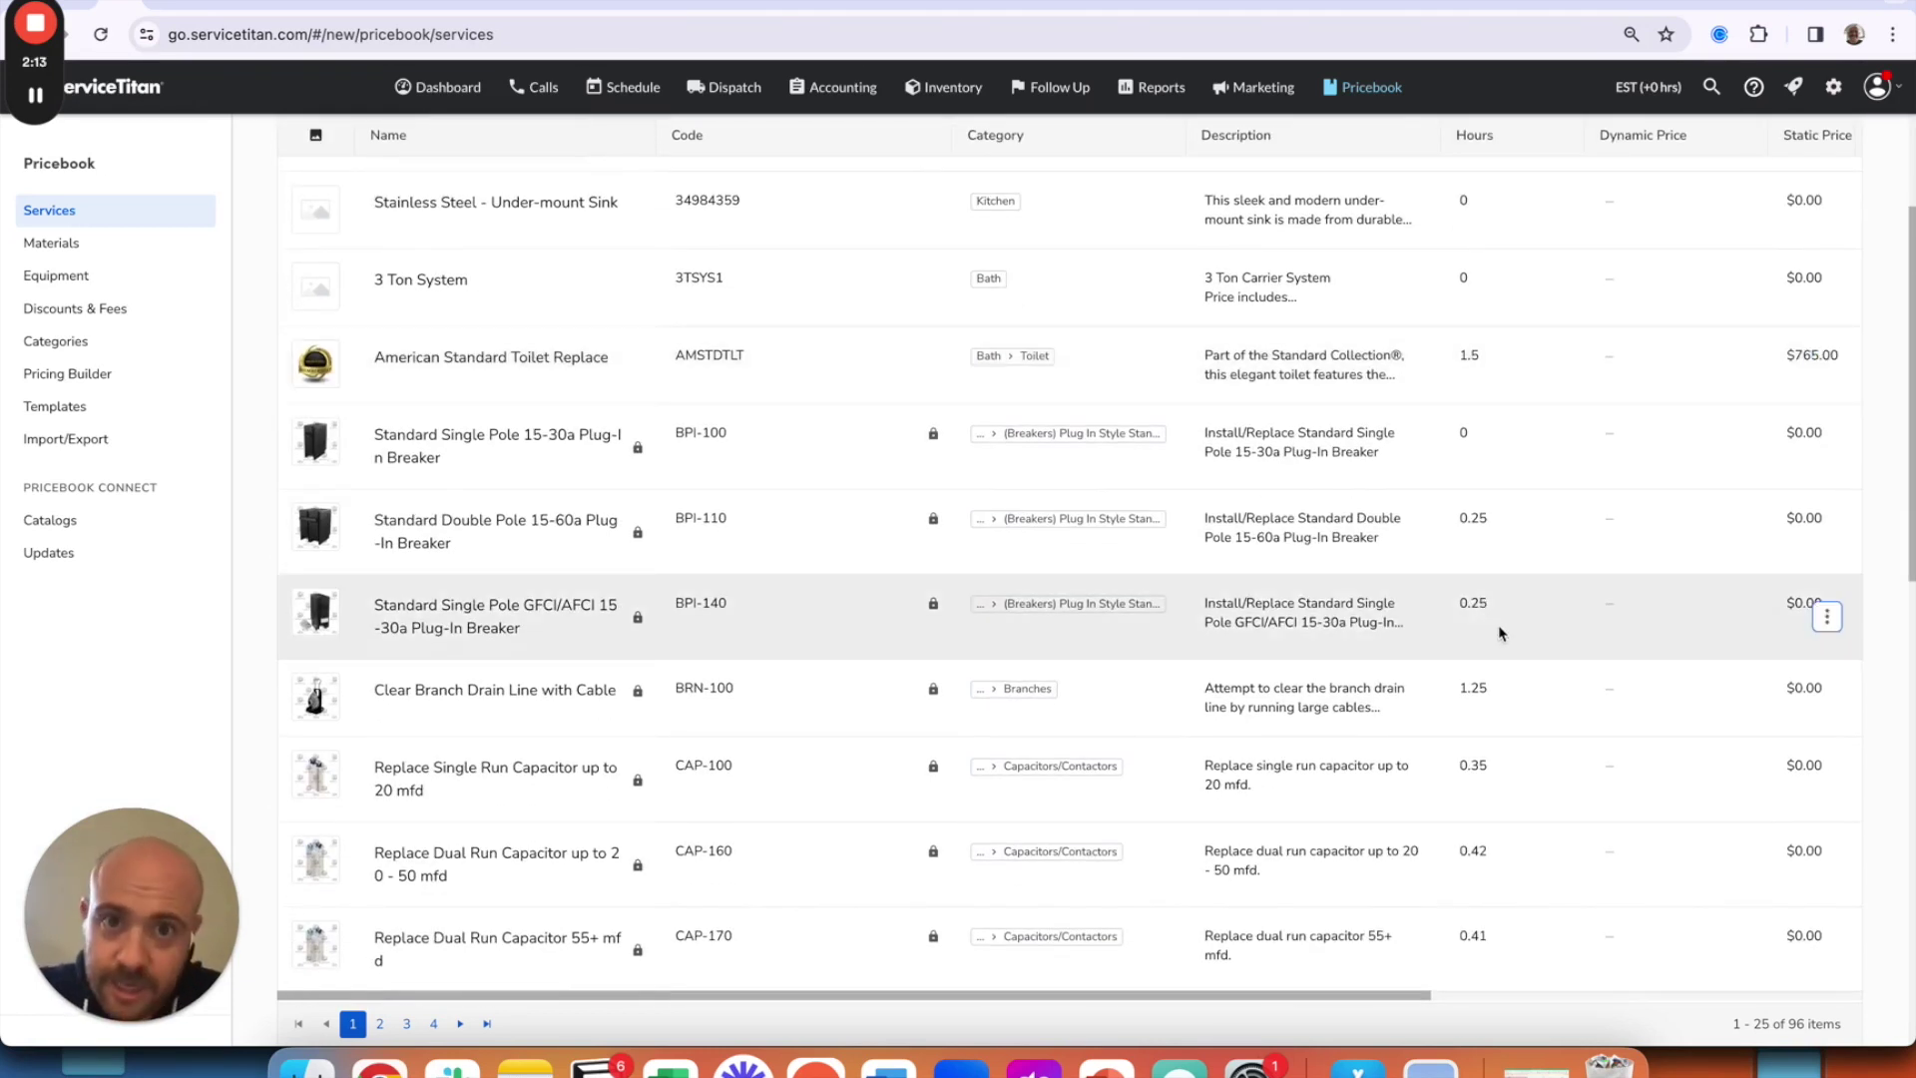
scroll(1499, 629, up, 3)
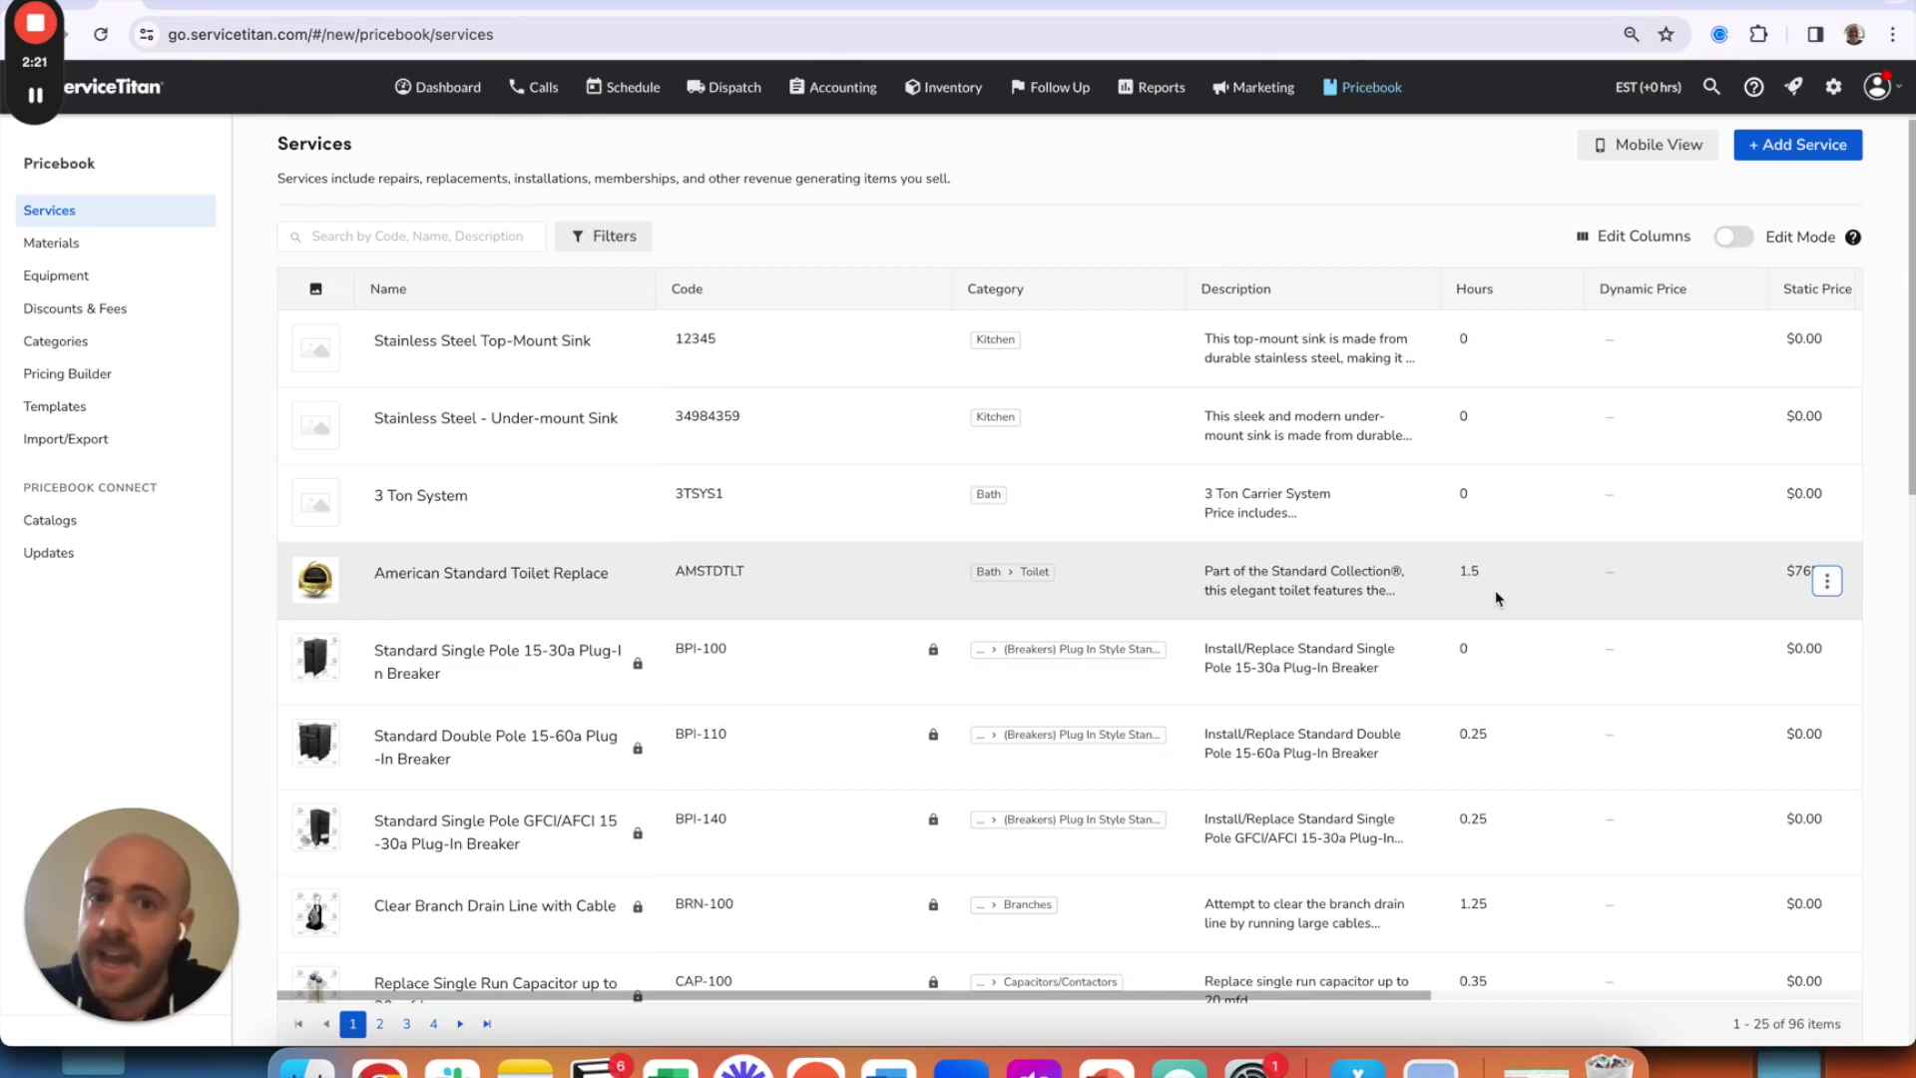
scroll(1209, 591, down, 1)
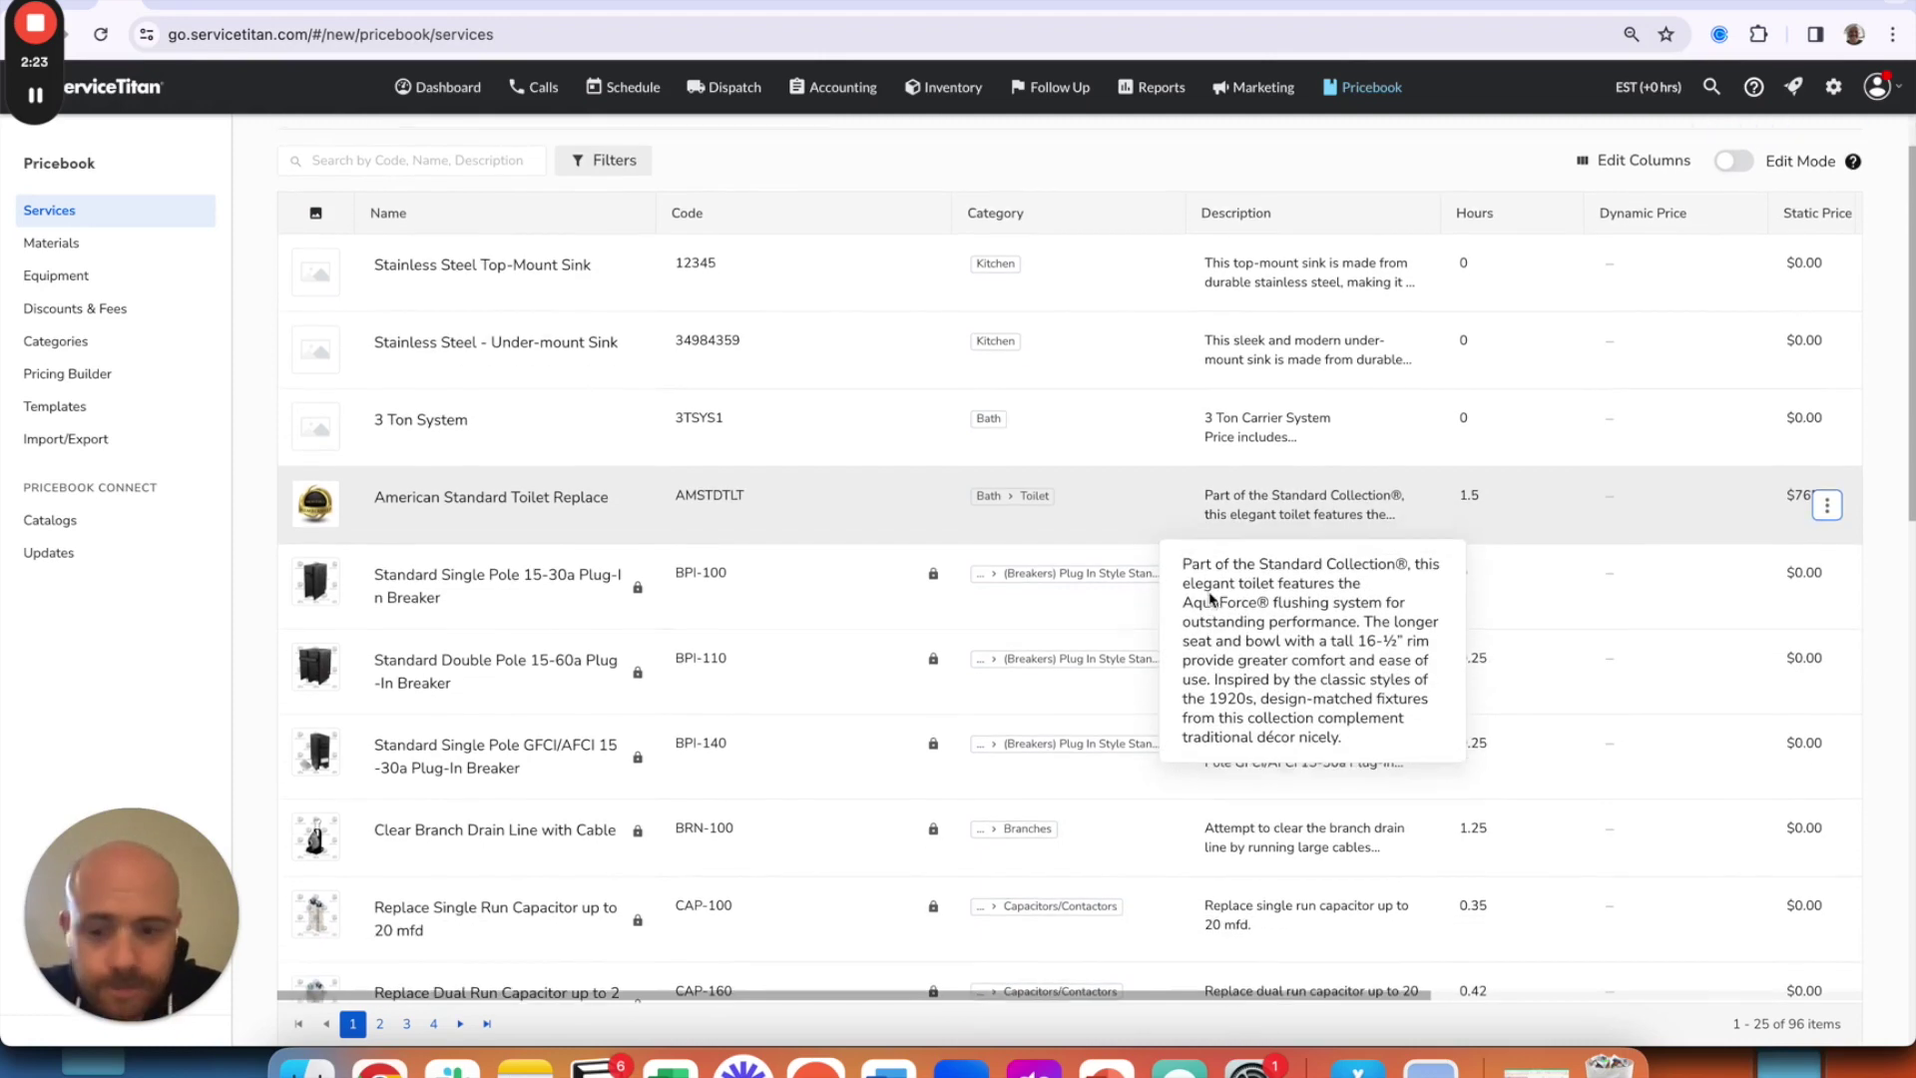
scroll(1582, 945, down, 8)
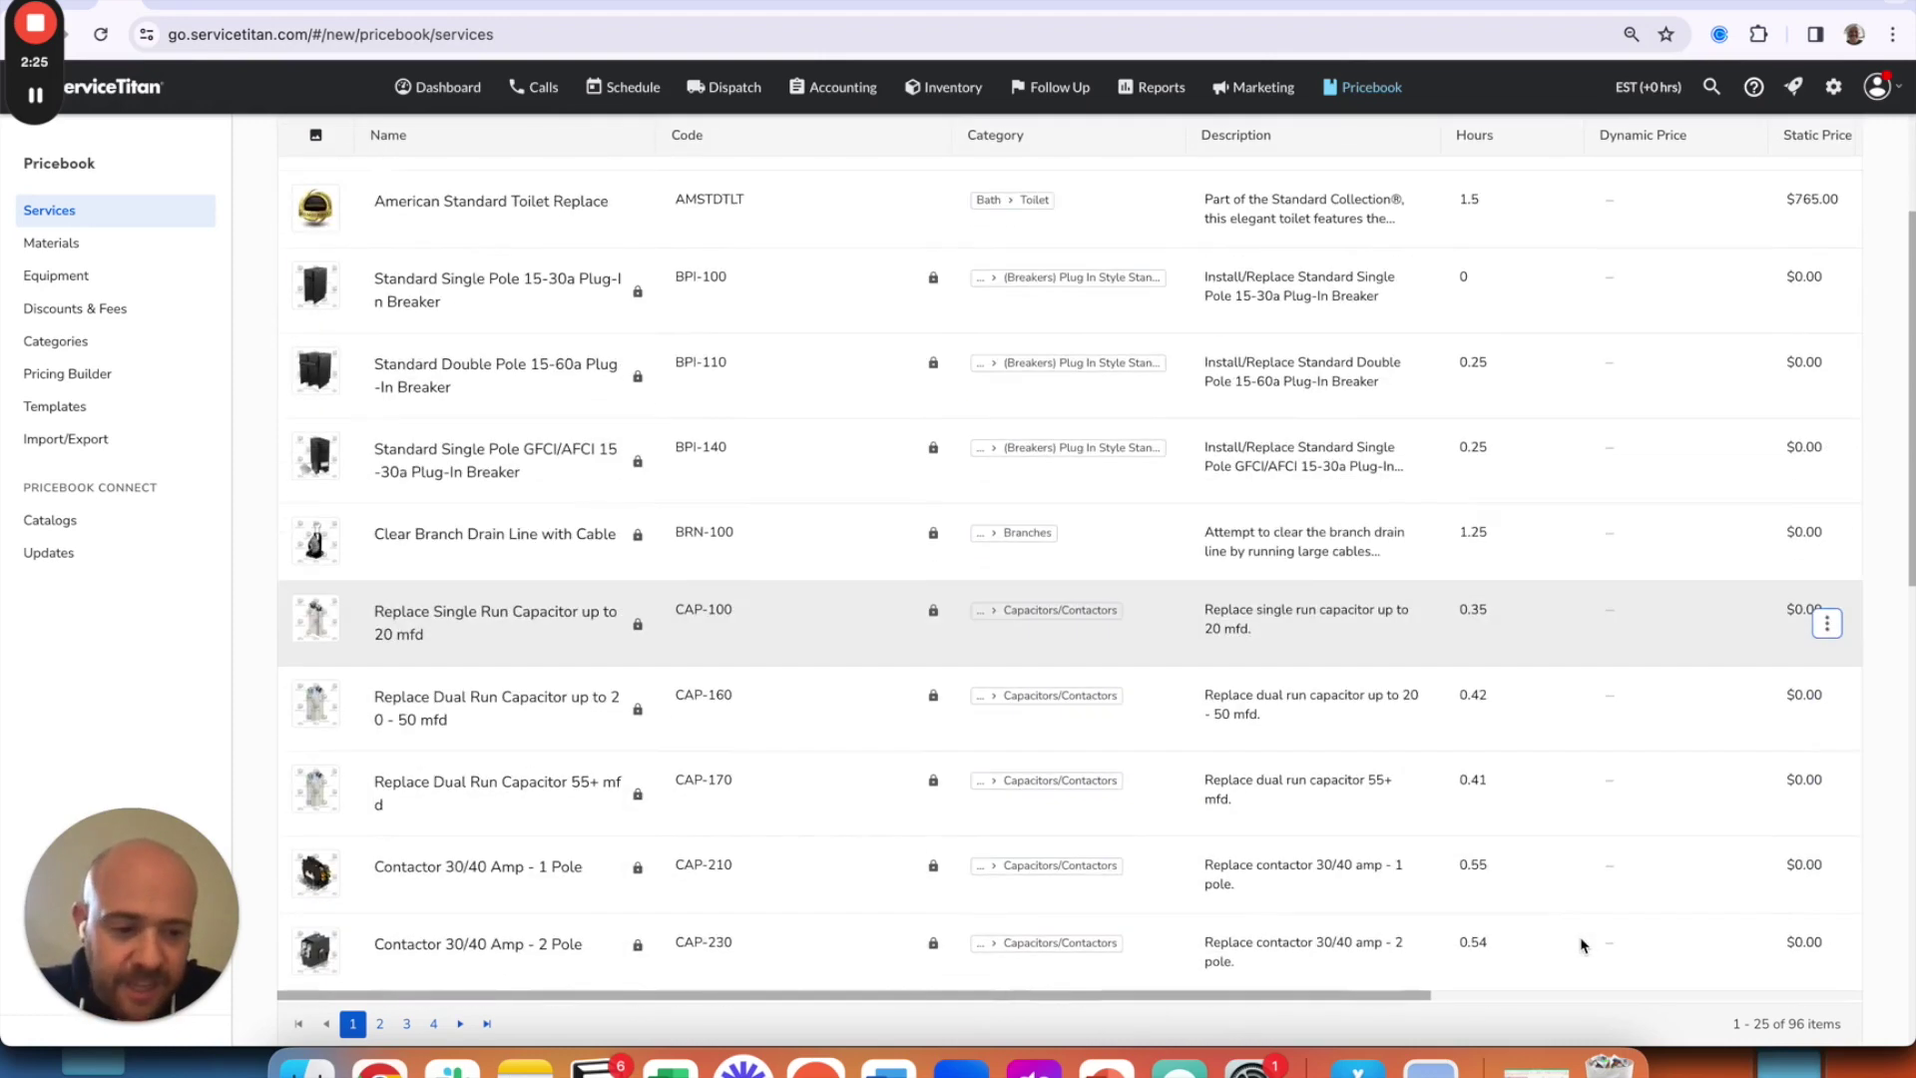
scroll(1582, 946, down, 8)
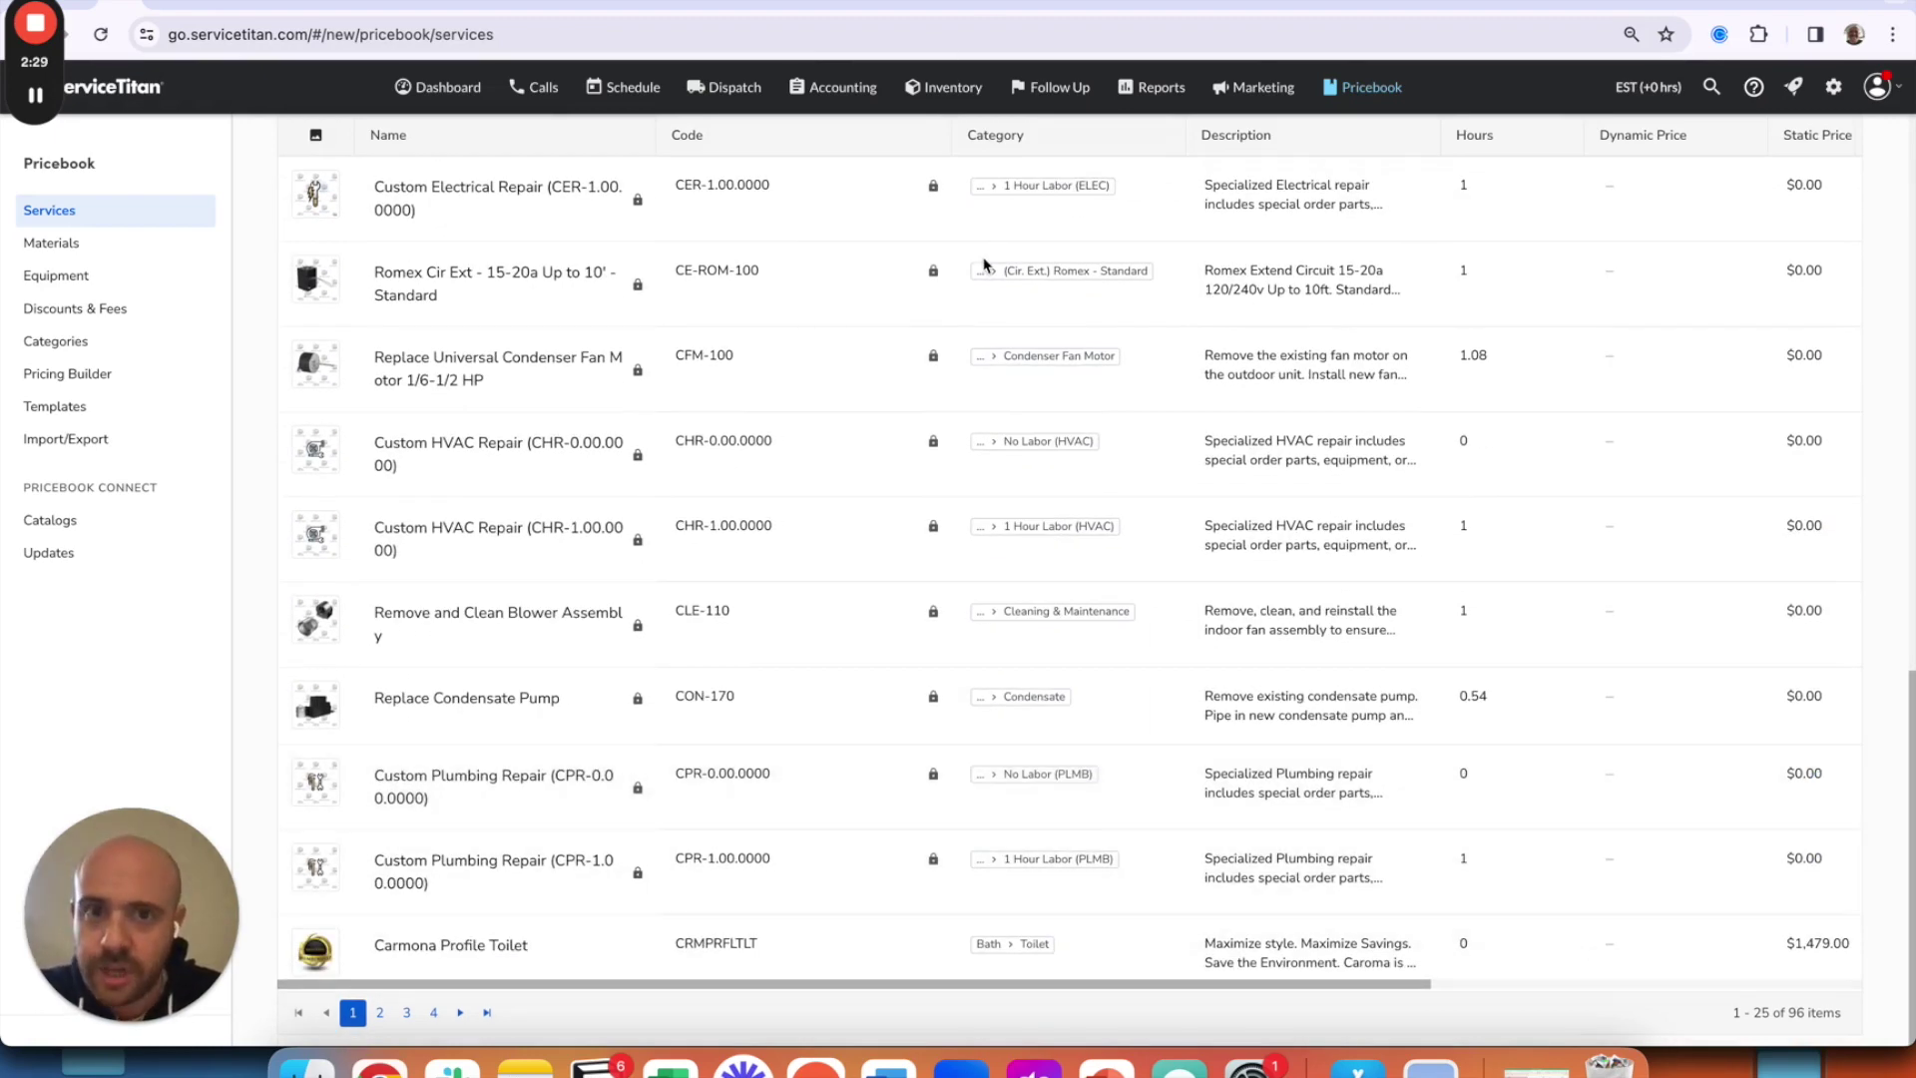
scroll(817, 379, up, 1)
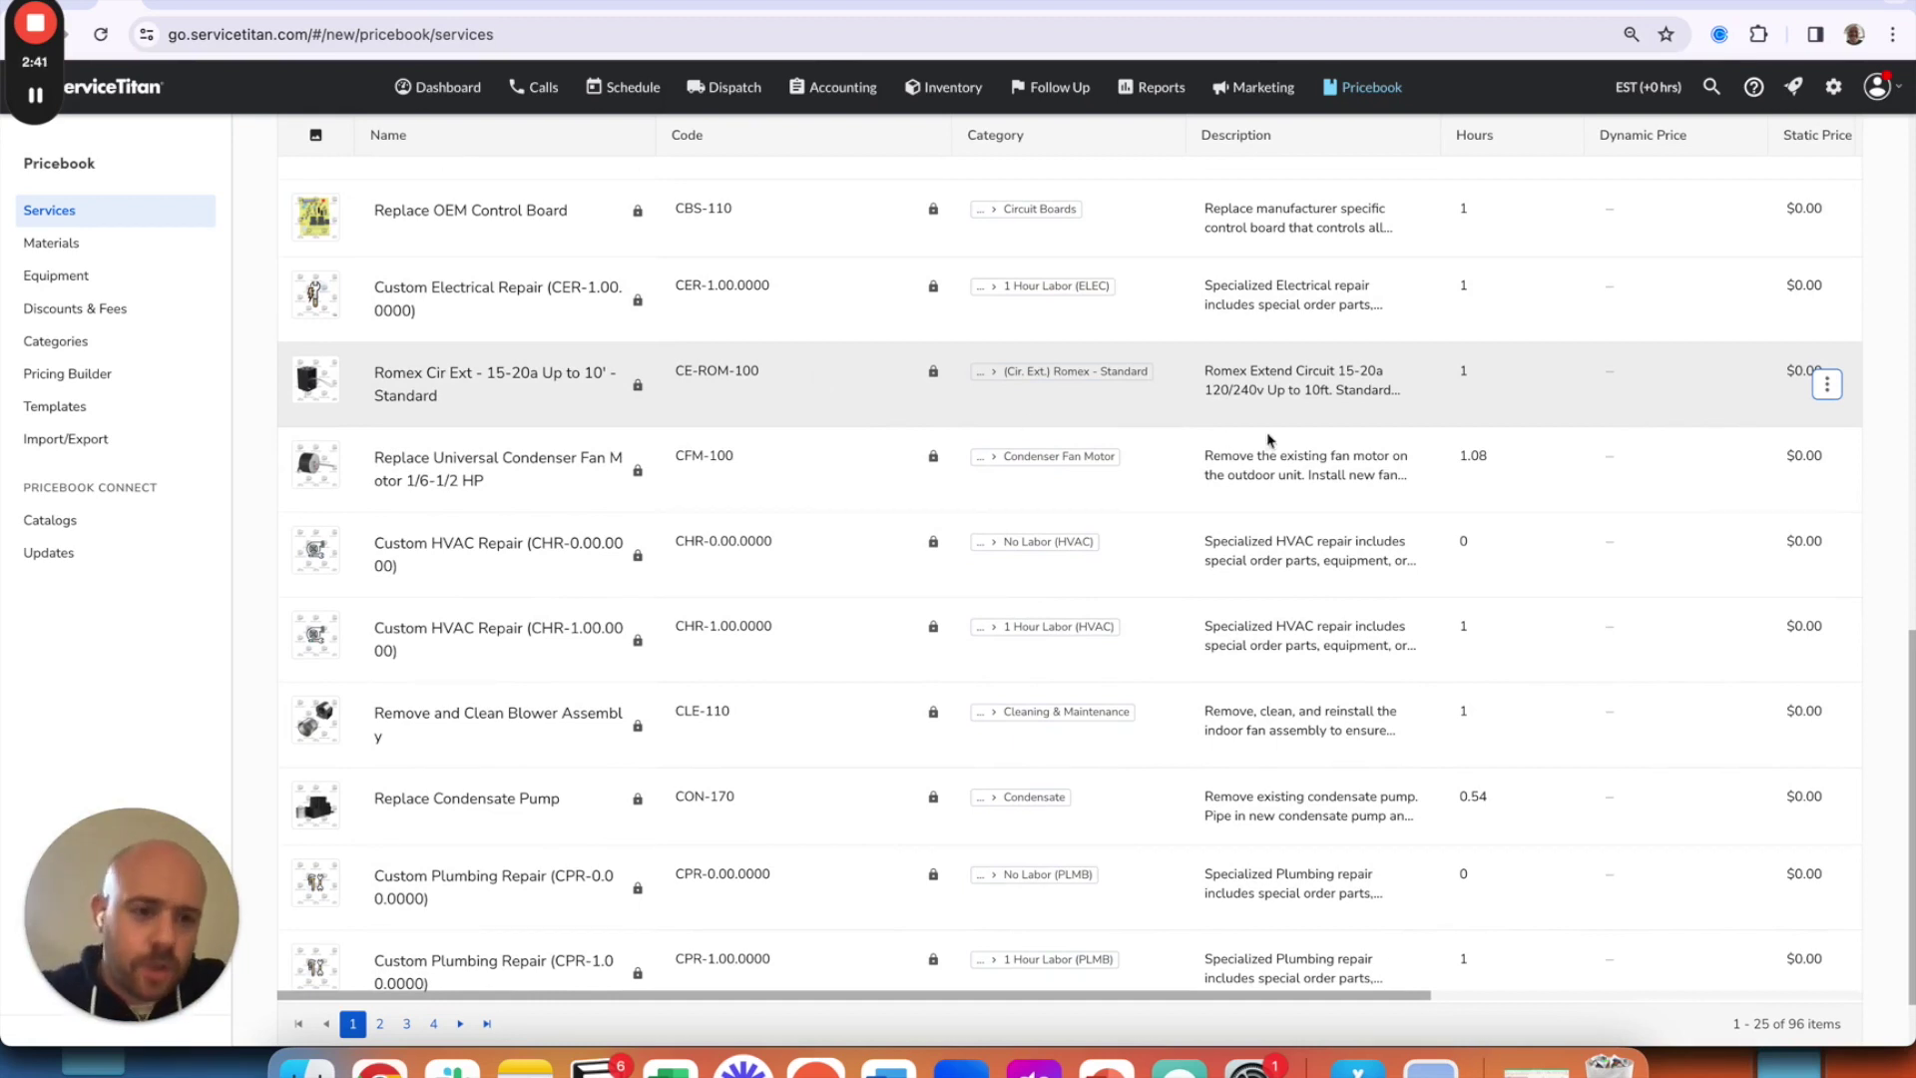
scroll(1473, 431, up, 5)
scroll(1657, 534, up, 3)
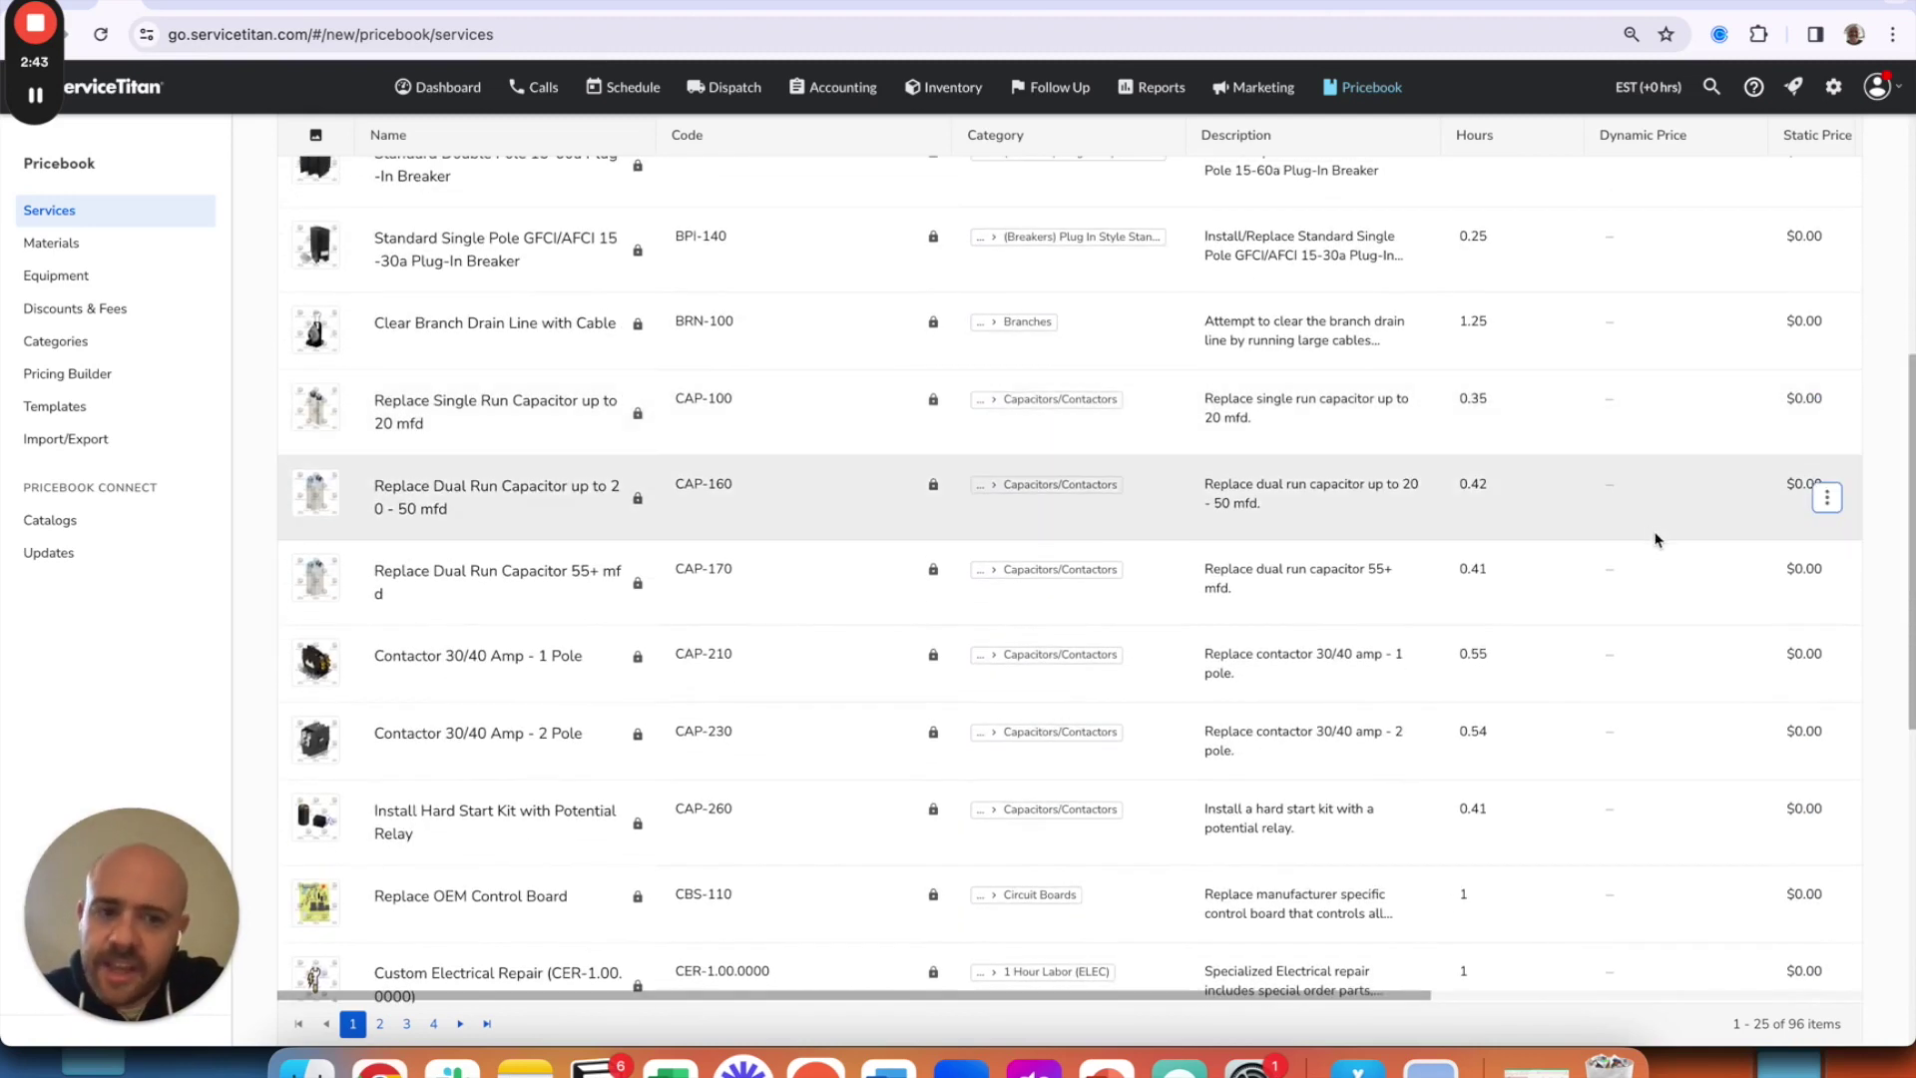
scroll(1656, 534, right, 1)
scroll(1652, 536, up, 5)
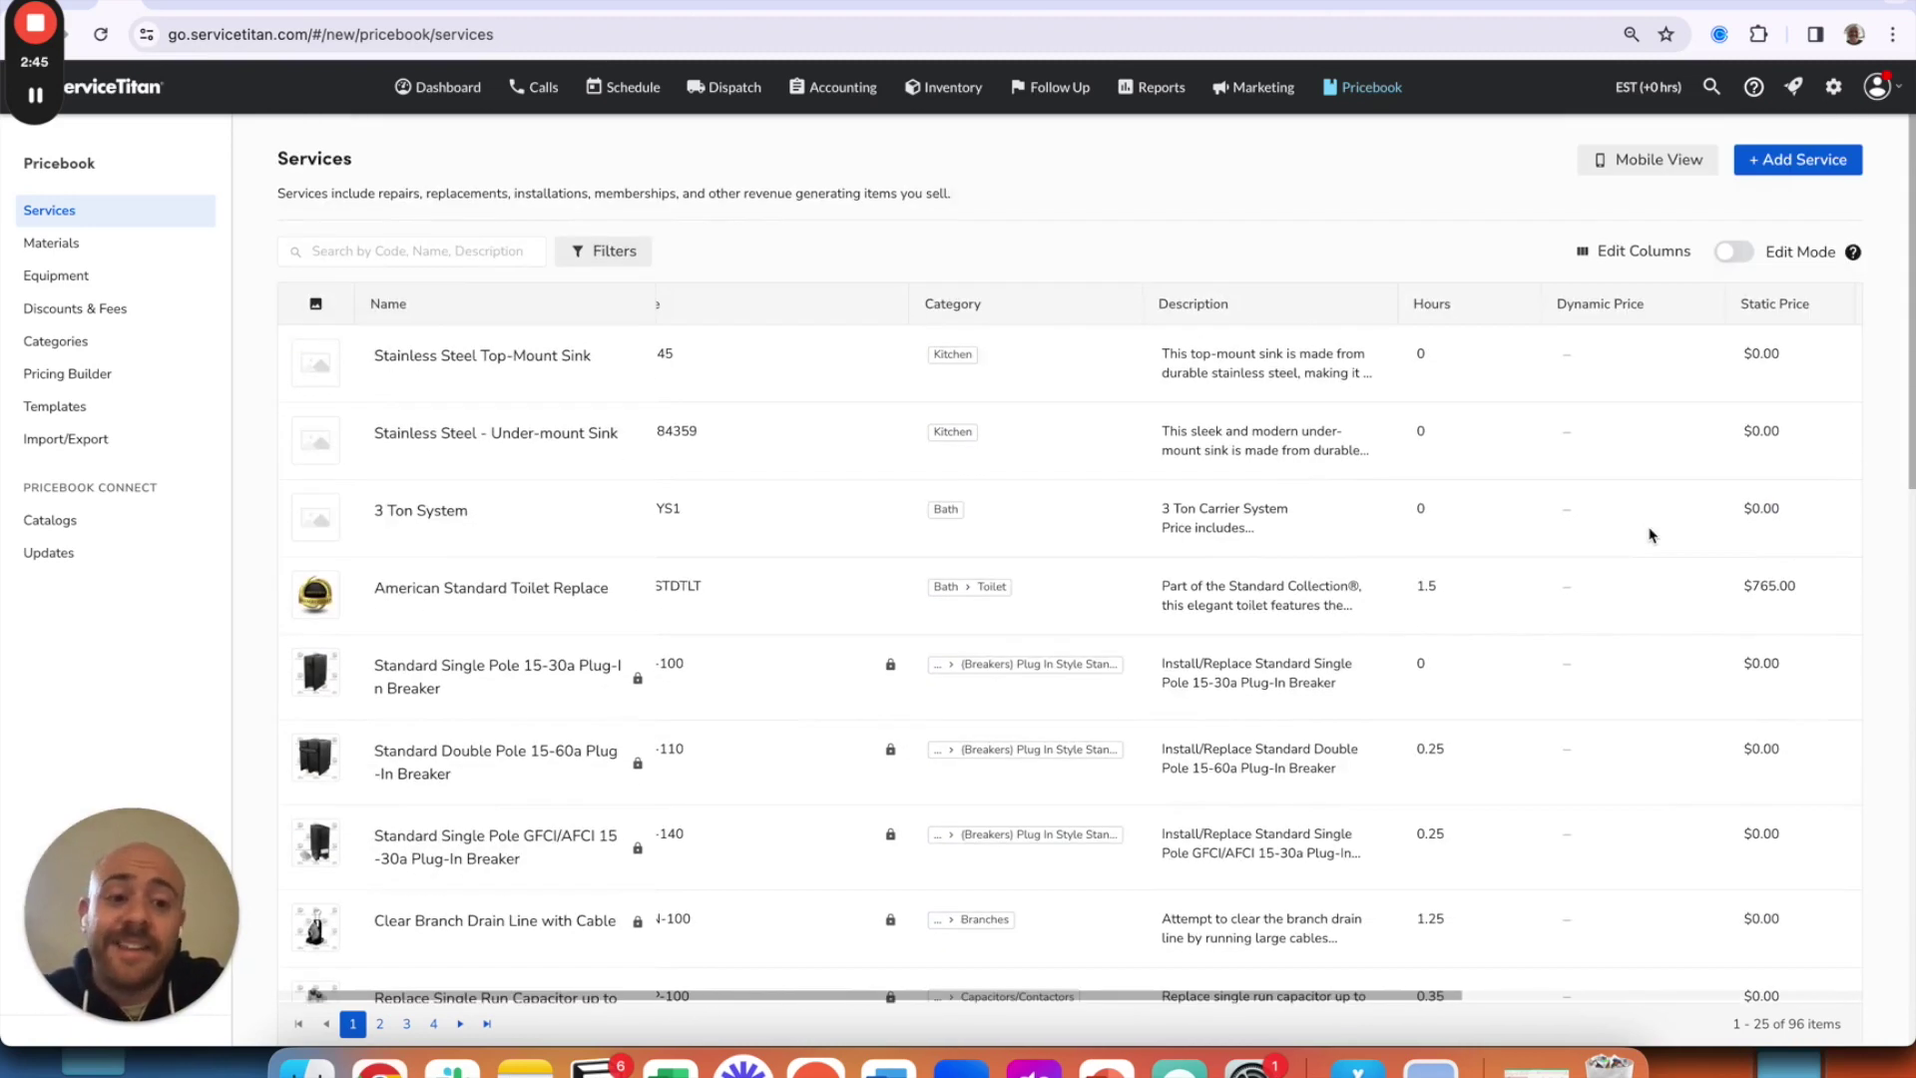
mouse_move(1652, 536)
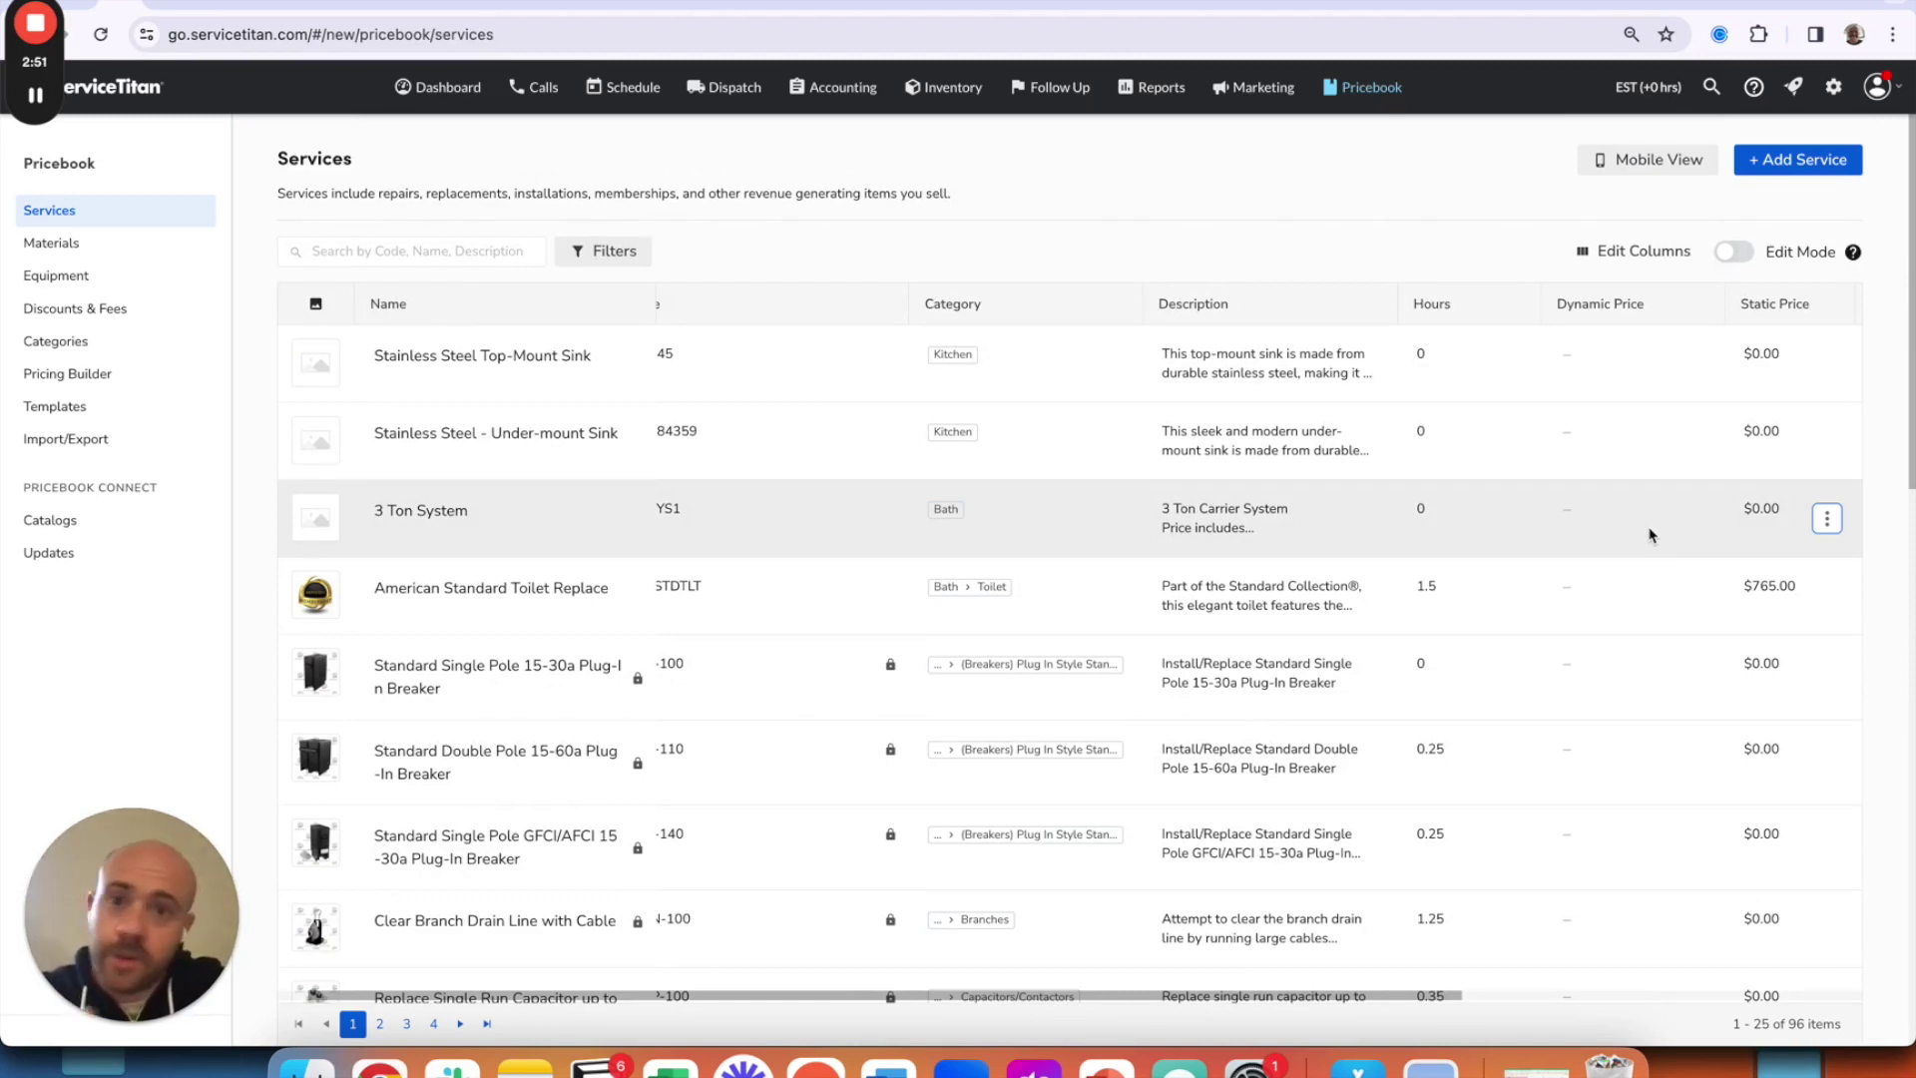
scroll(1652, 536, left, 2)
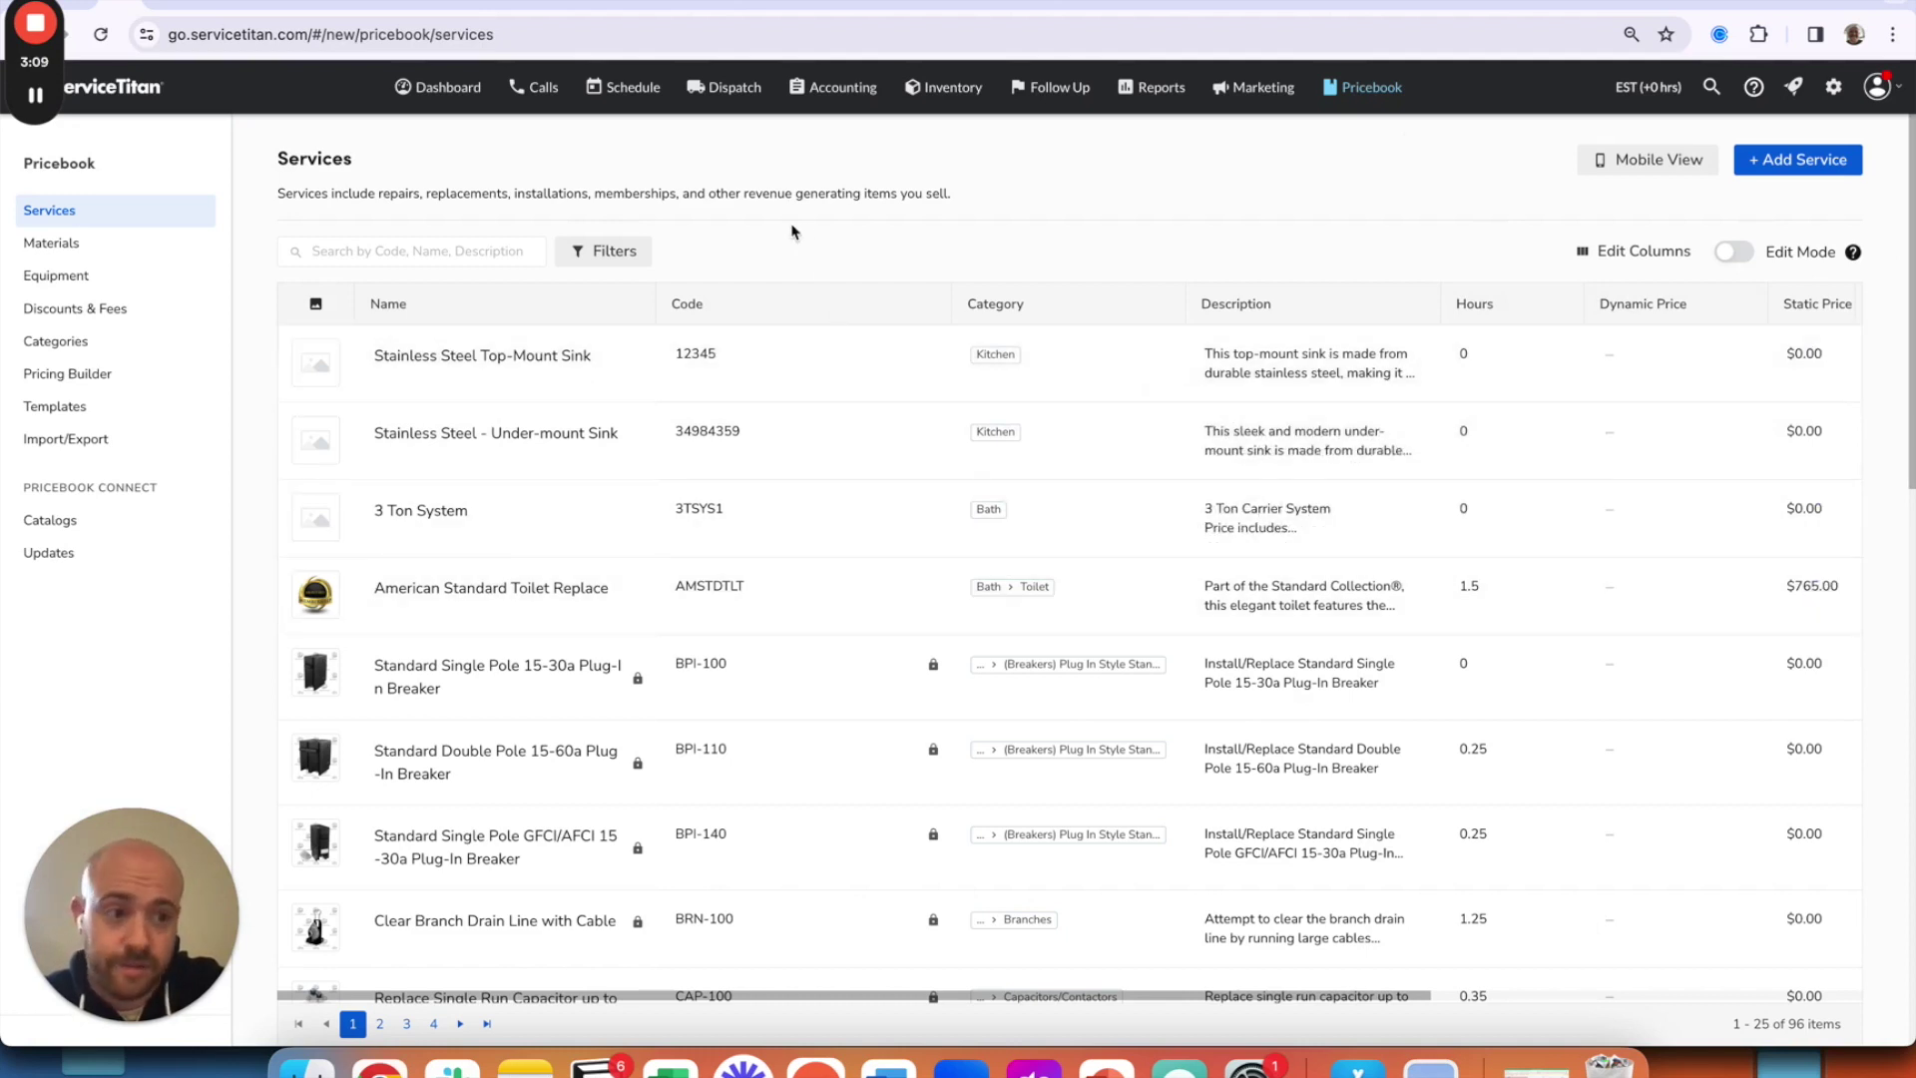
In Edit Mode, give the Top-Mount Sink 1 hour and the Under-mount Sink 5 hours.
click(1736, 253)
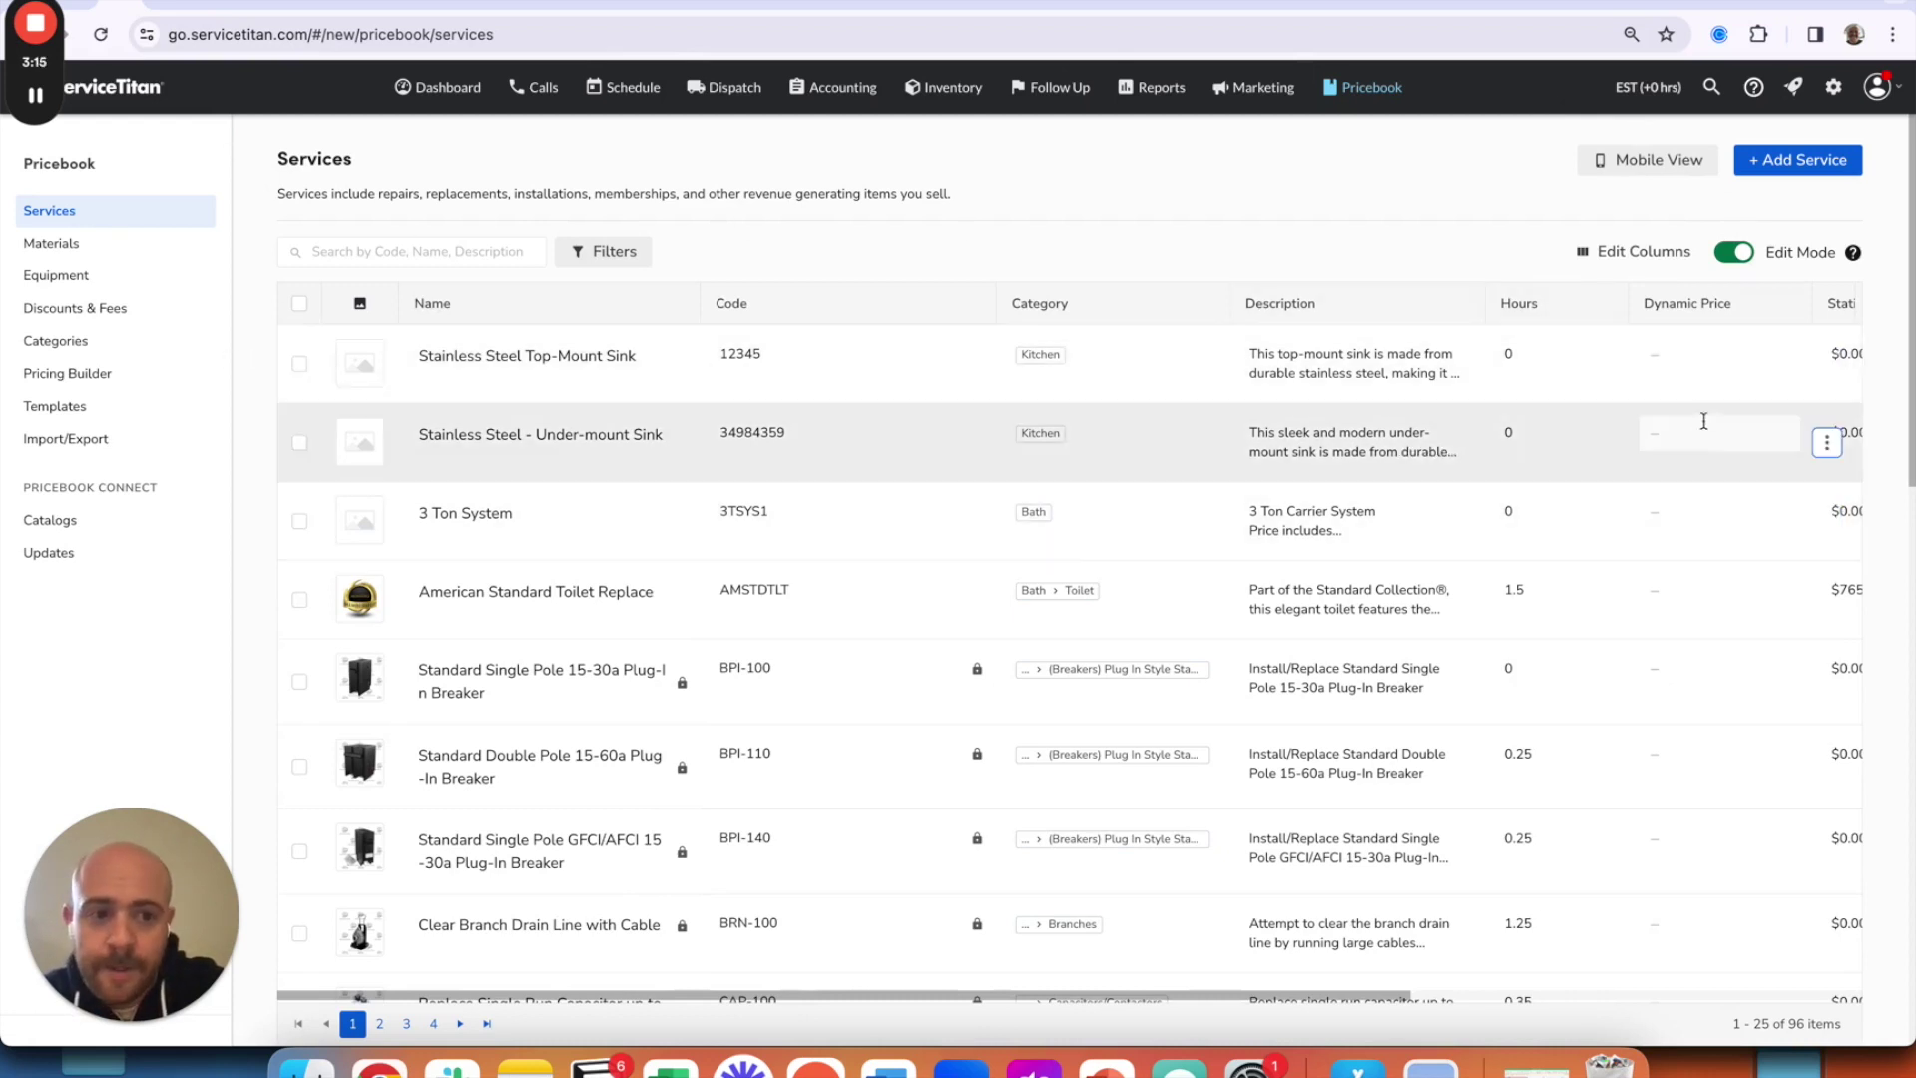
click(1562, 353)
text(1)
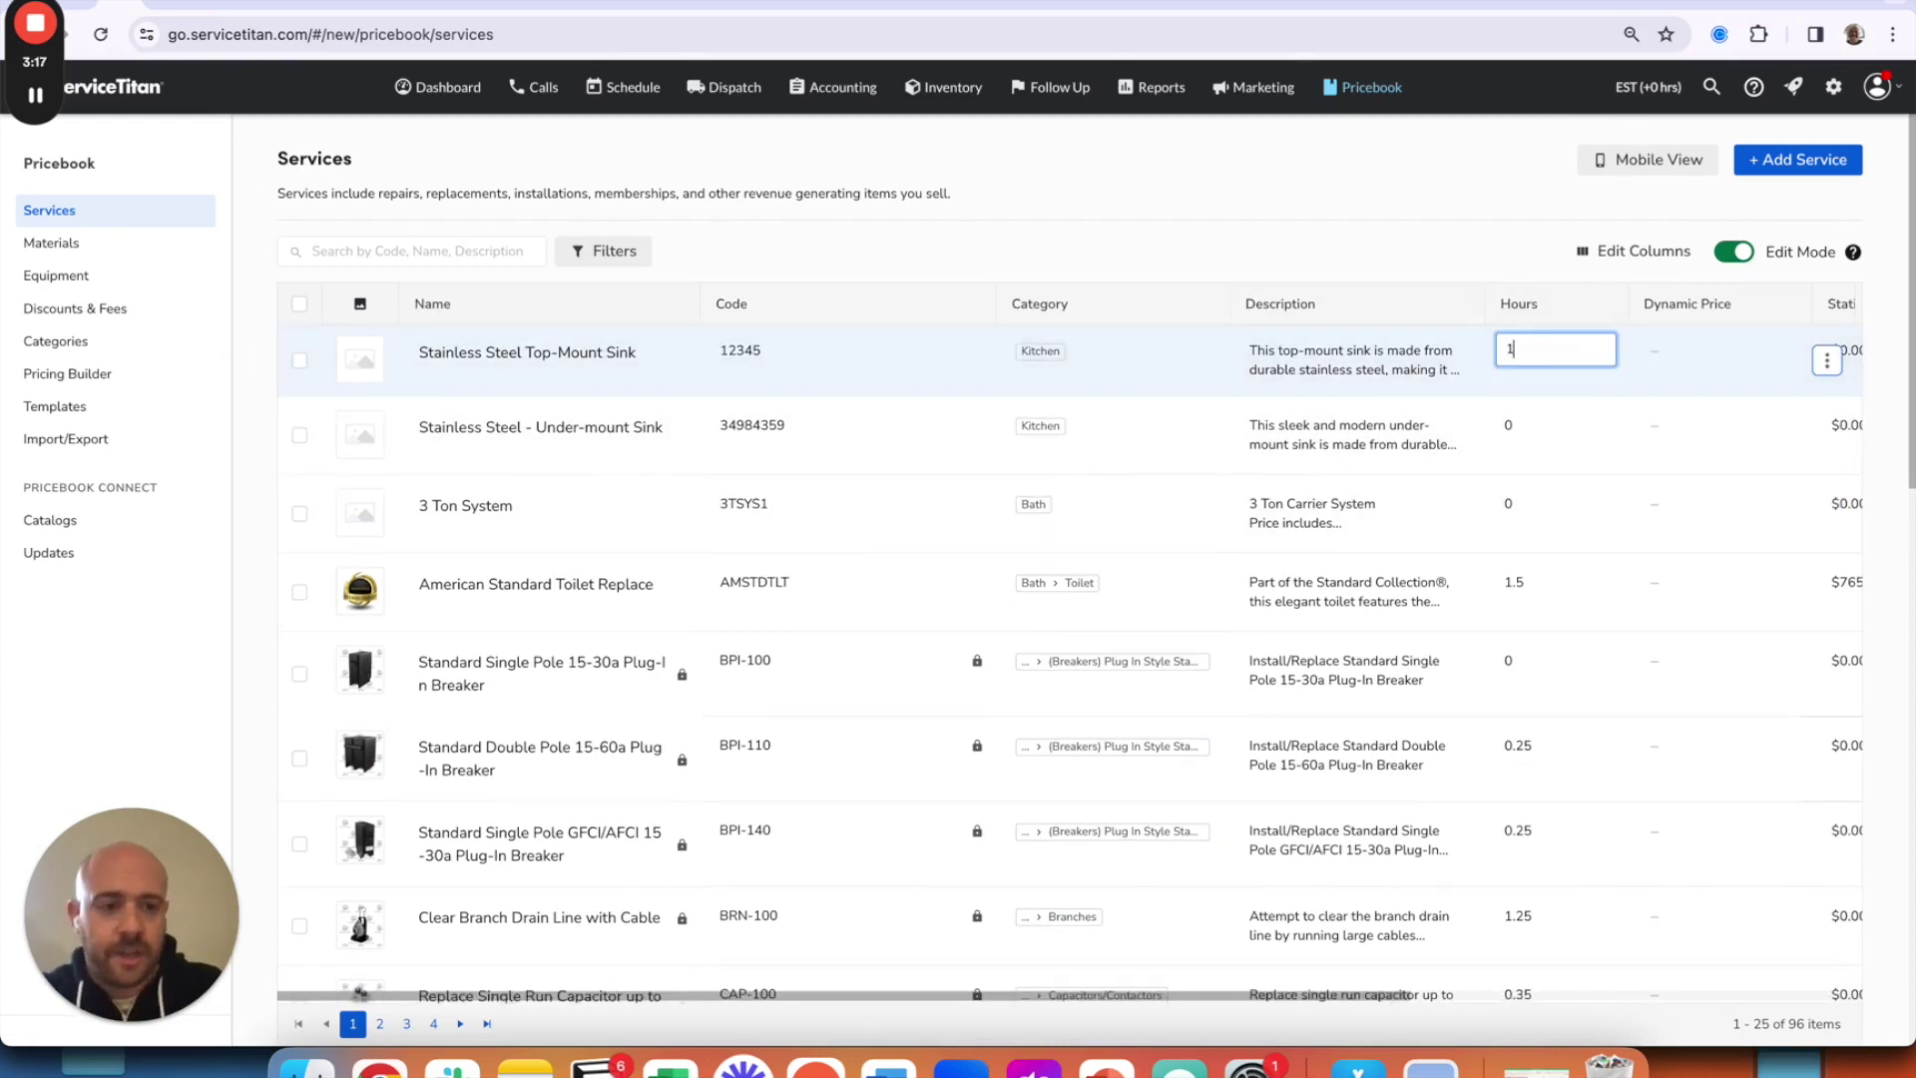
key(Return)
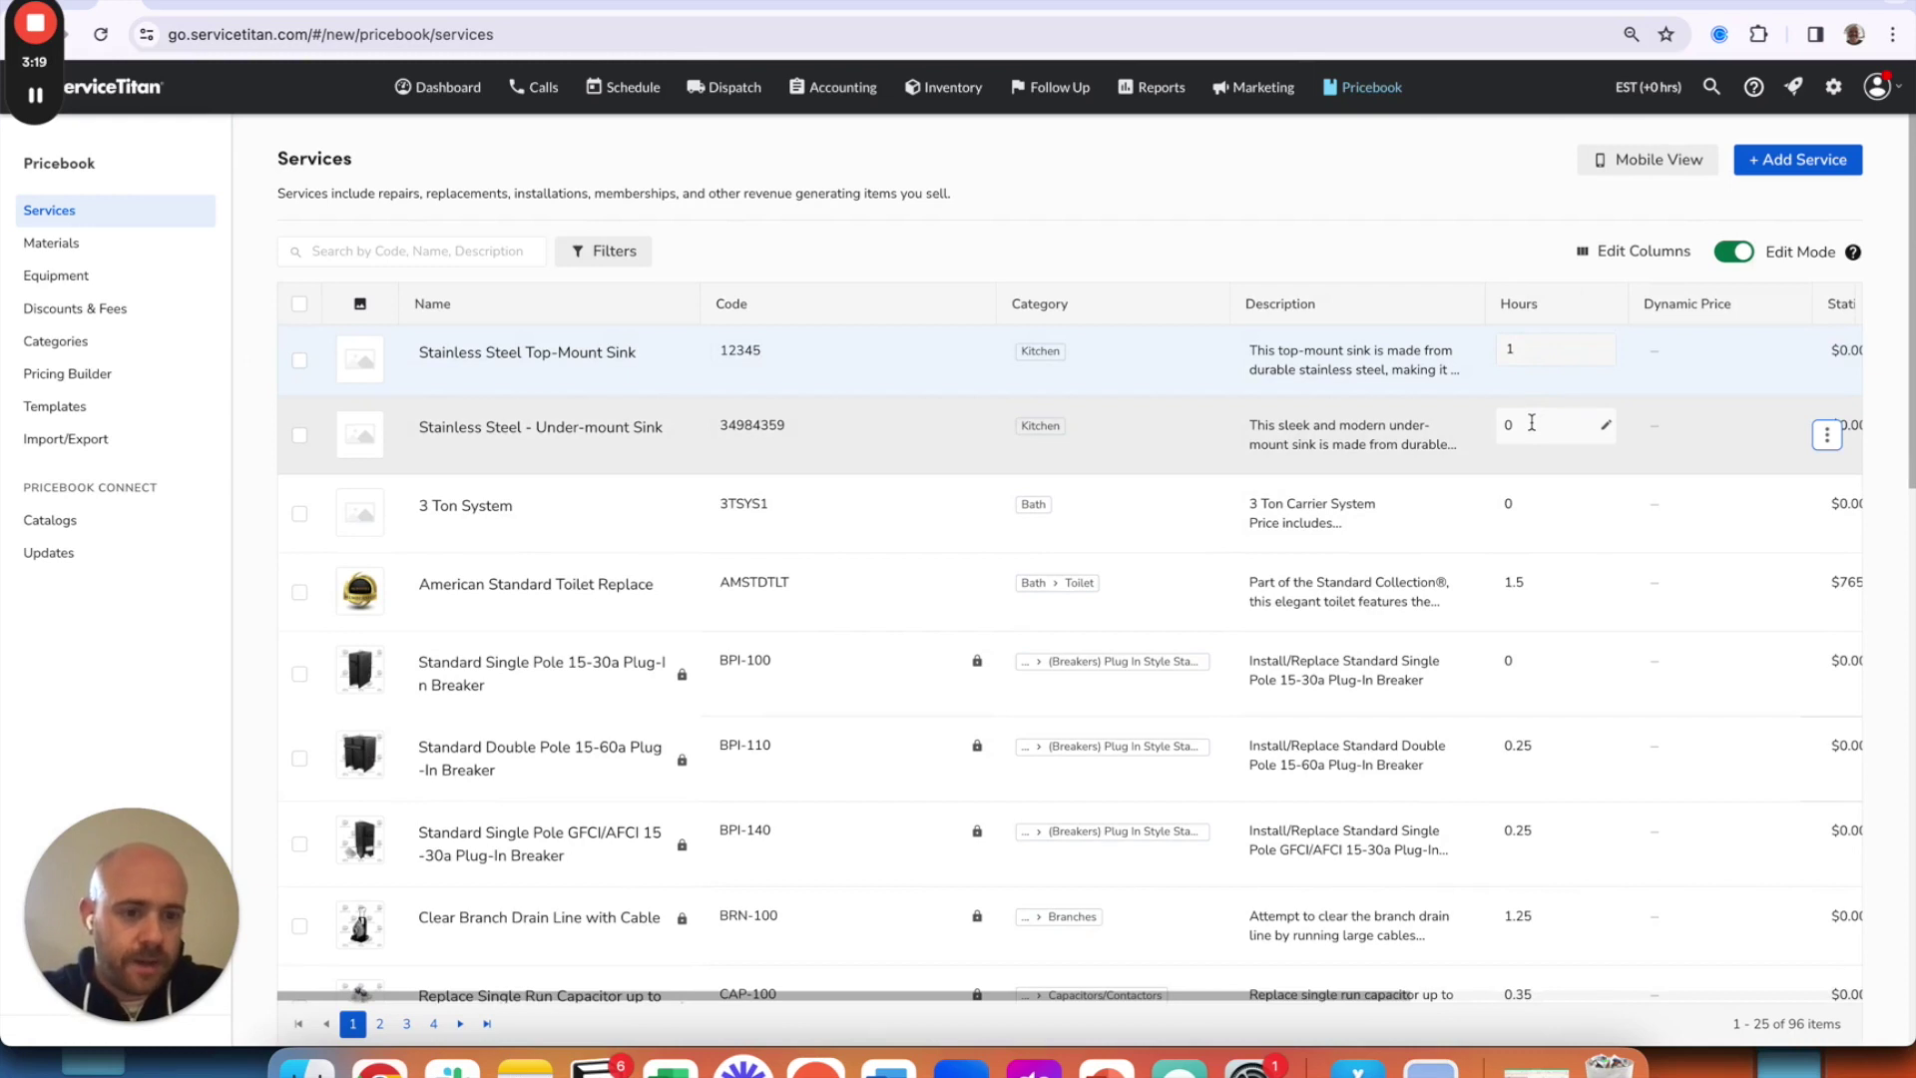
click(1533, 423)
key(BackSpace)
text(5)
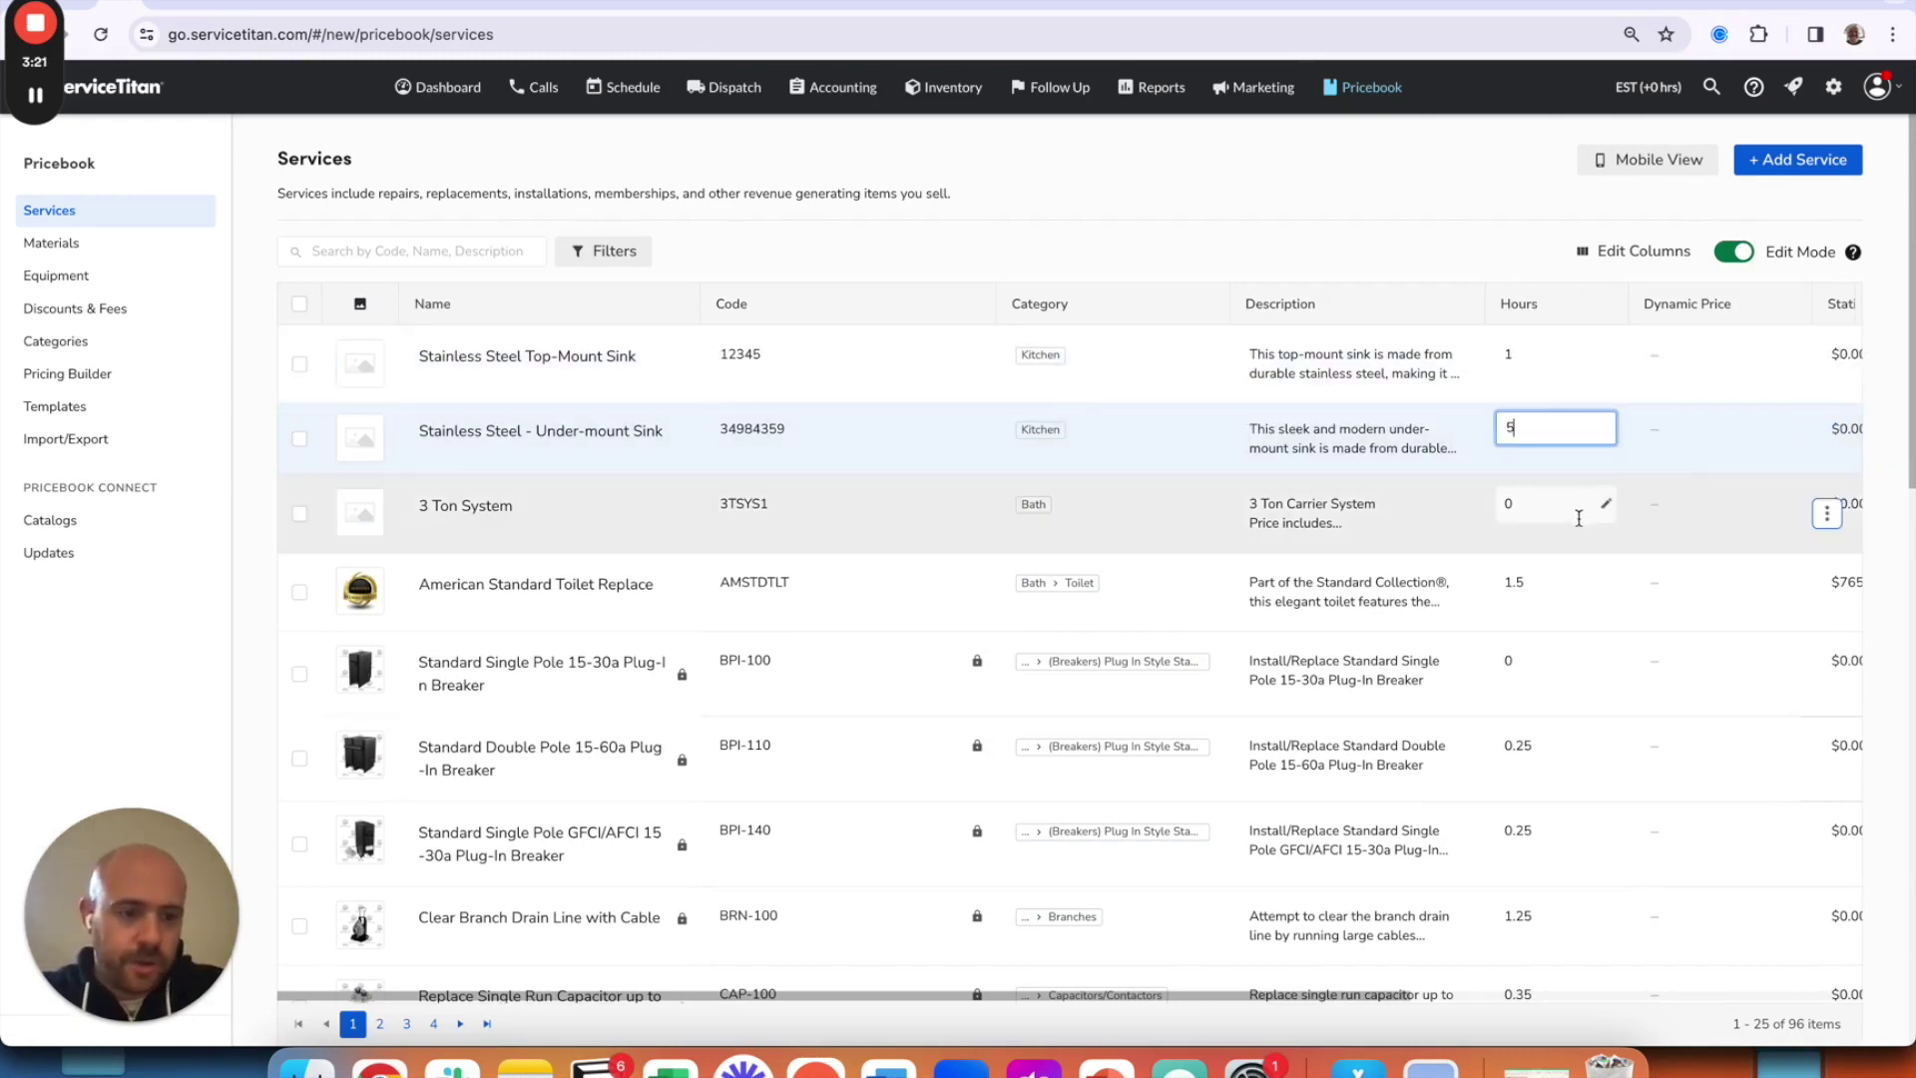
key(Return)
Leave the 3 Ton System at 0 hours and turn Edit Mode off.
click(1599, 509)
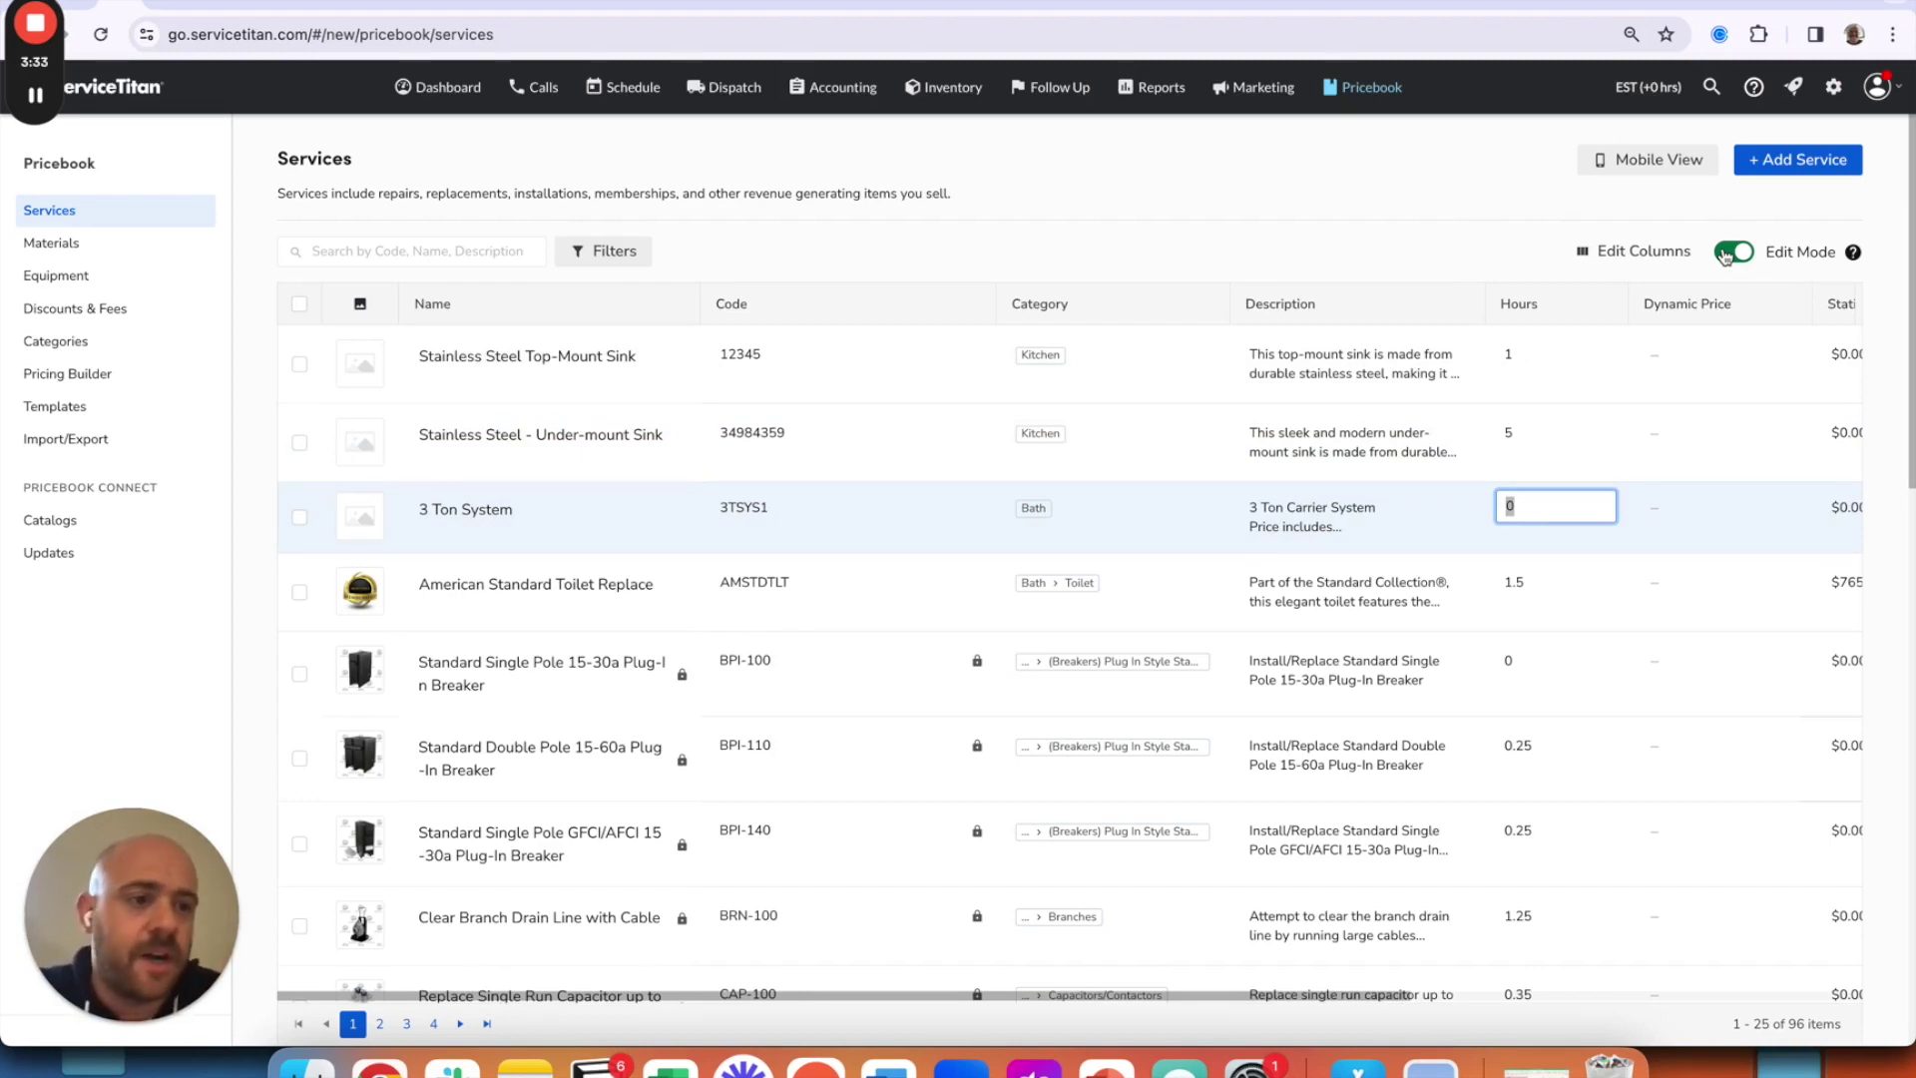
key(Return)
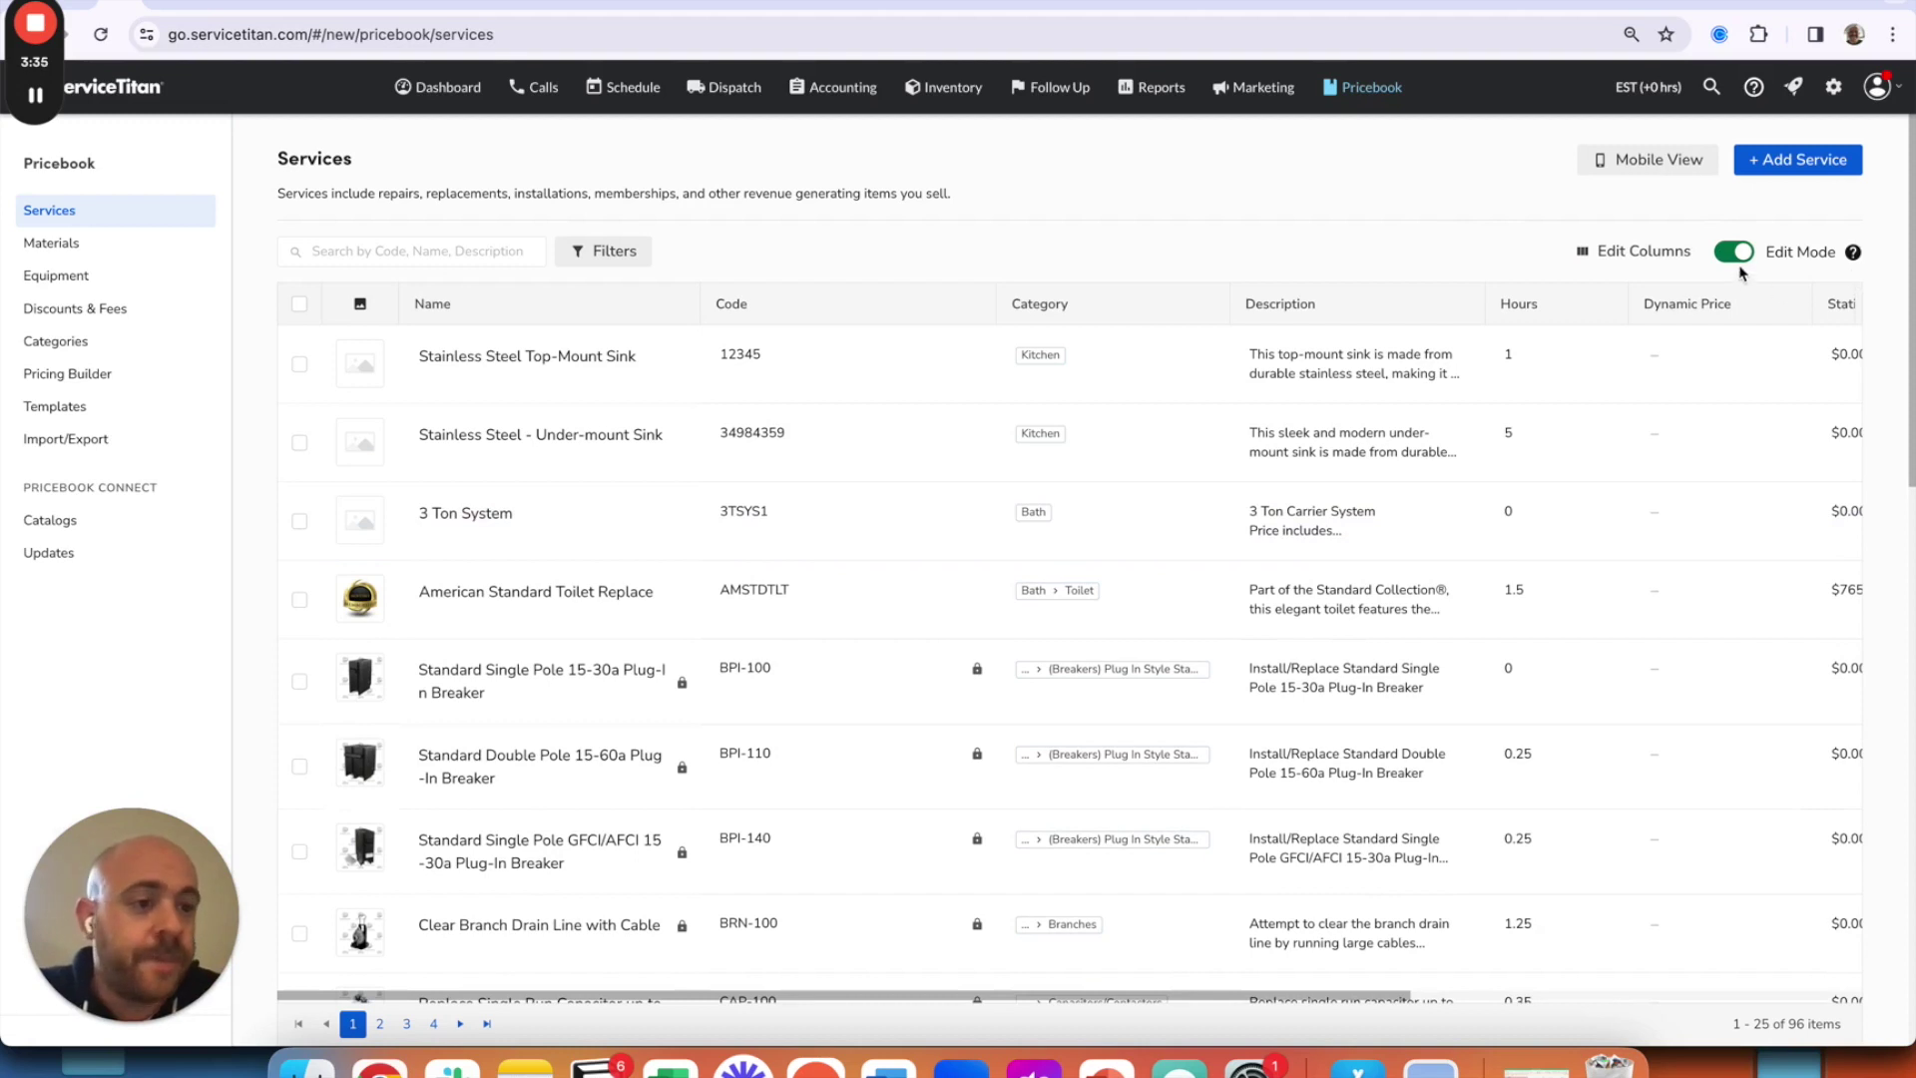
click(1738, 261)
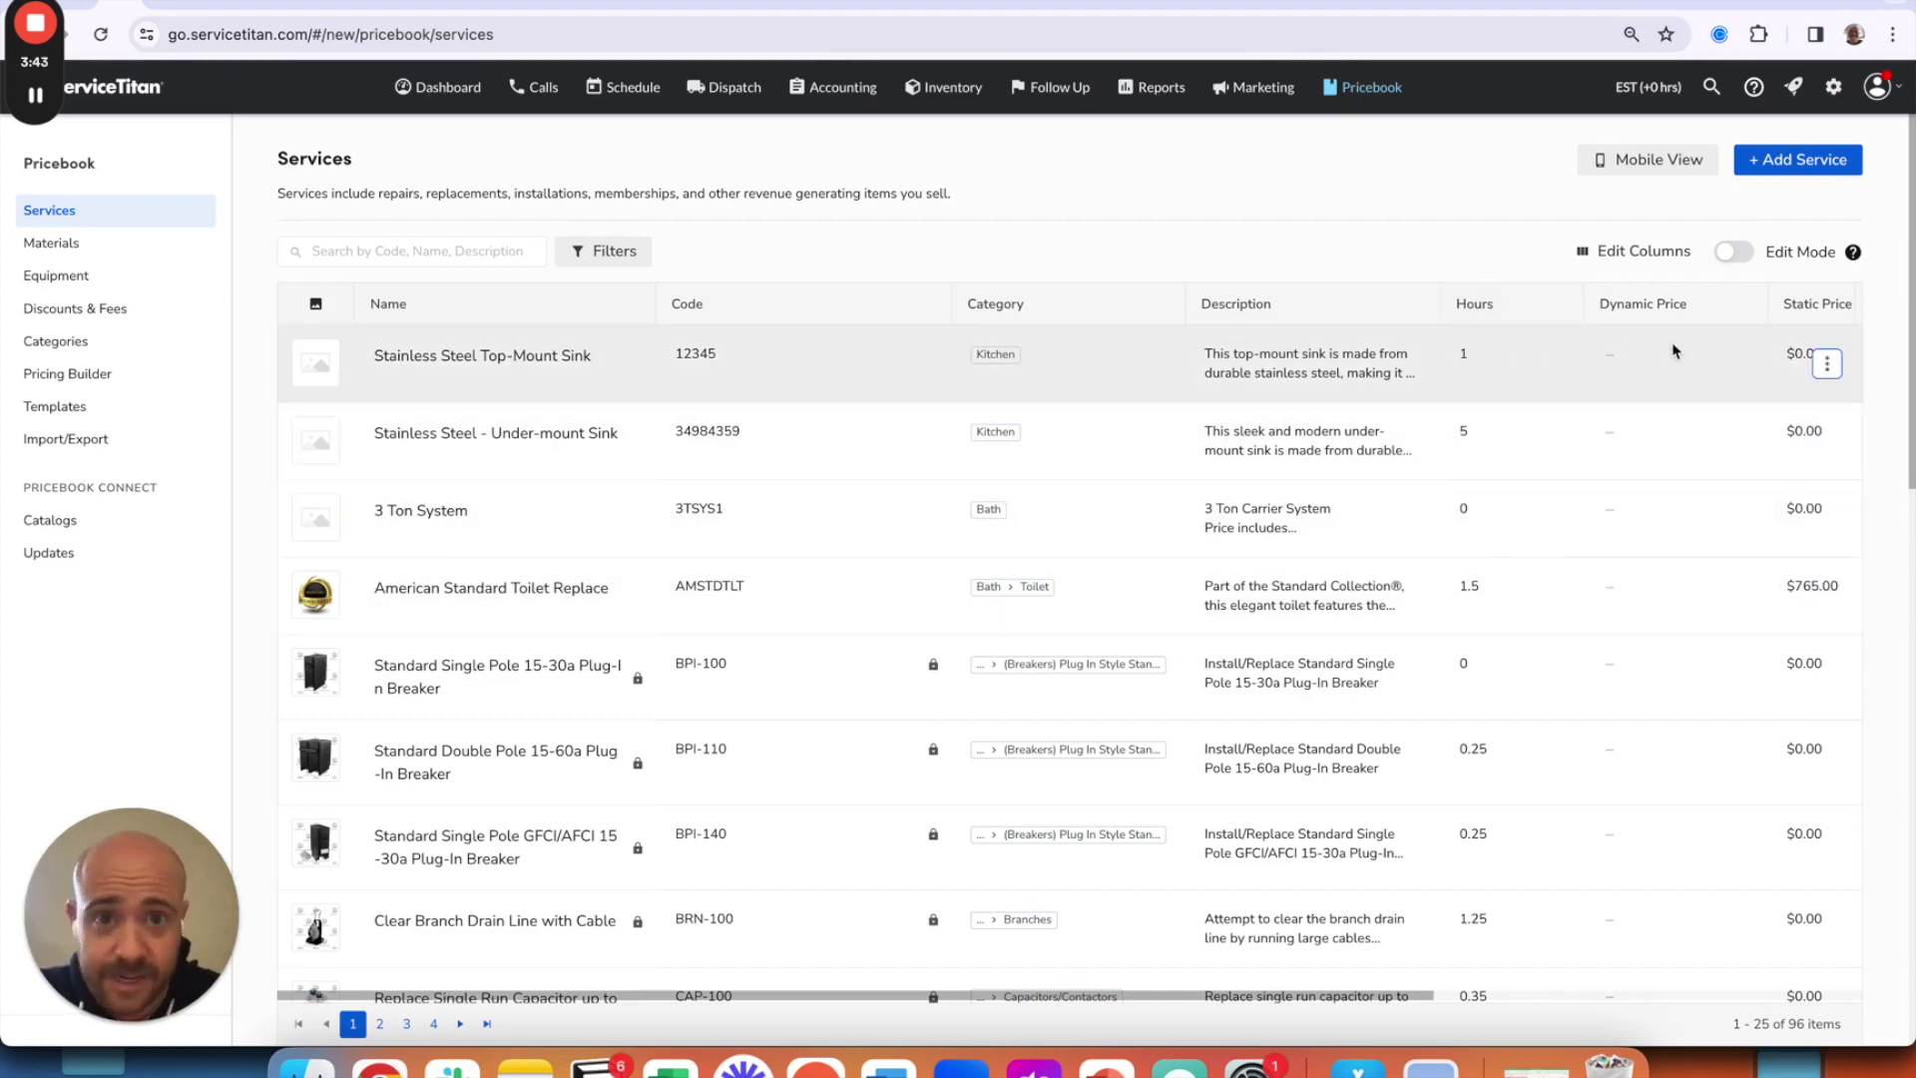
click(1827, 363)
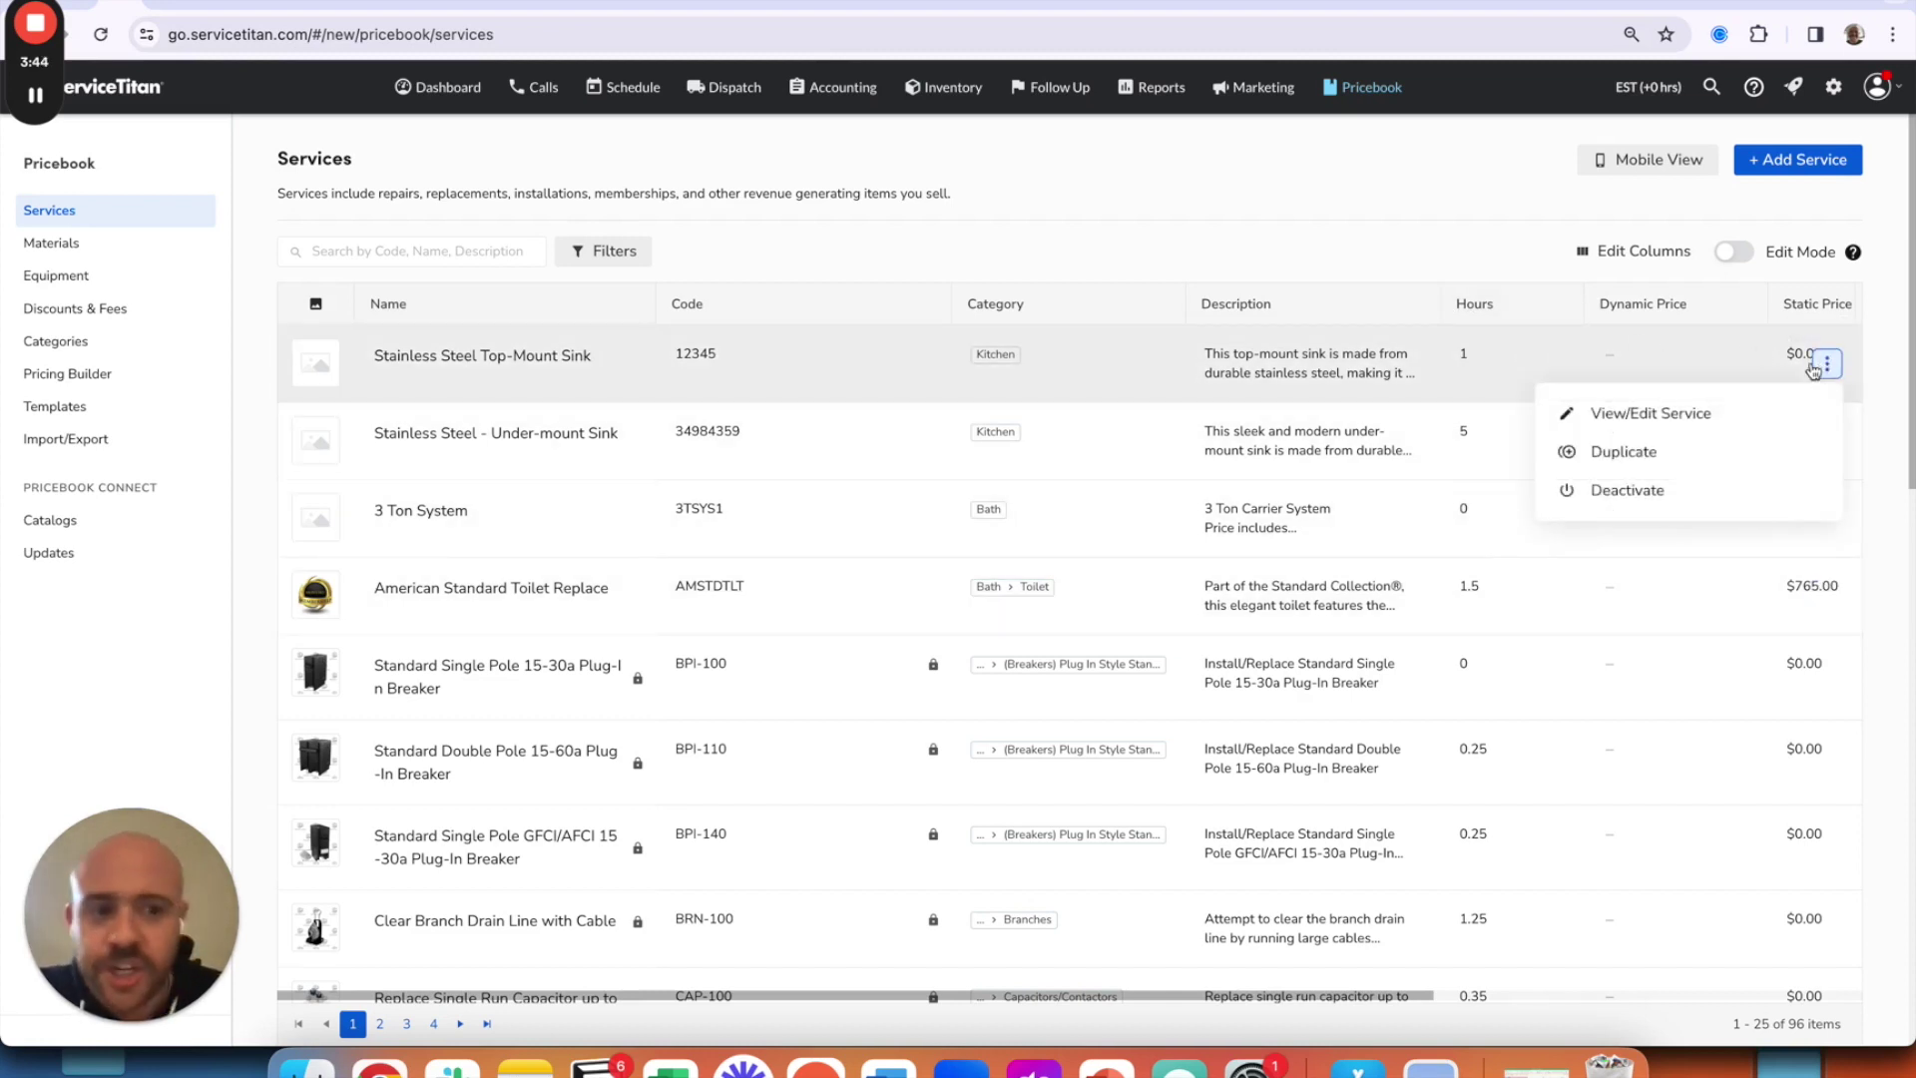
Open service 12345, Stainless Steel Top-Mount Sink, for editing and view its Materials section.
click(1710, 417)
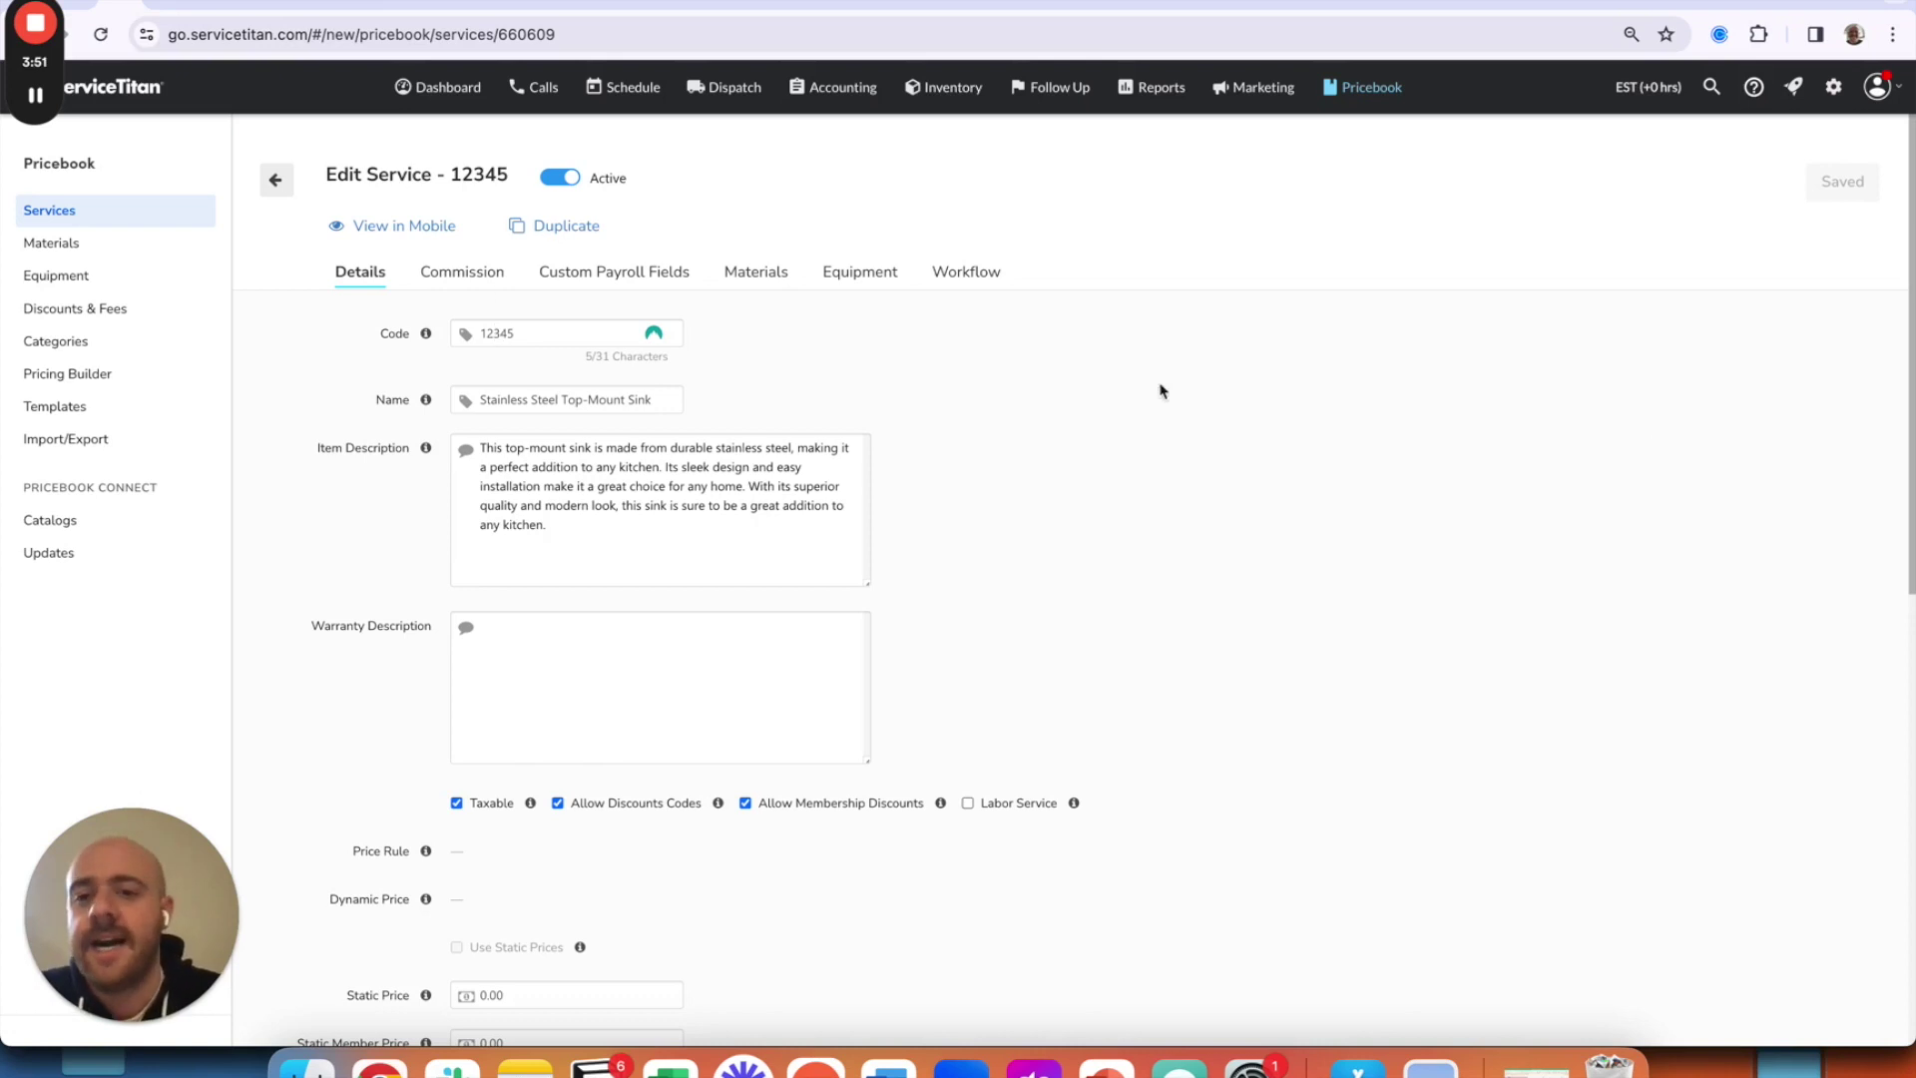
scroll(1198, 416, down, 1)
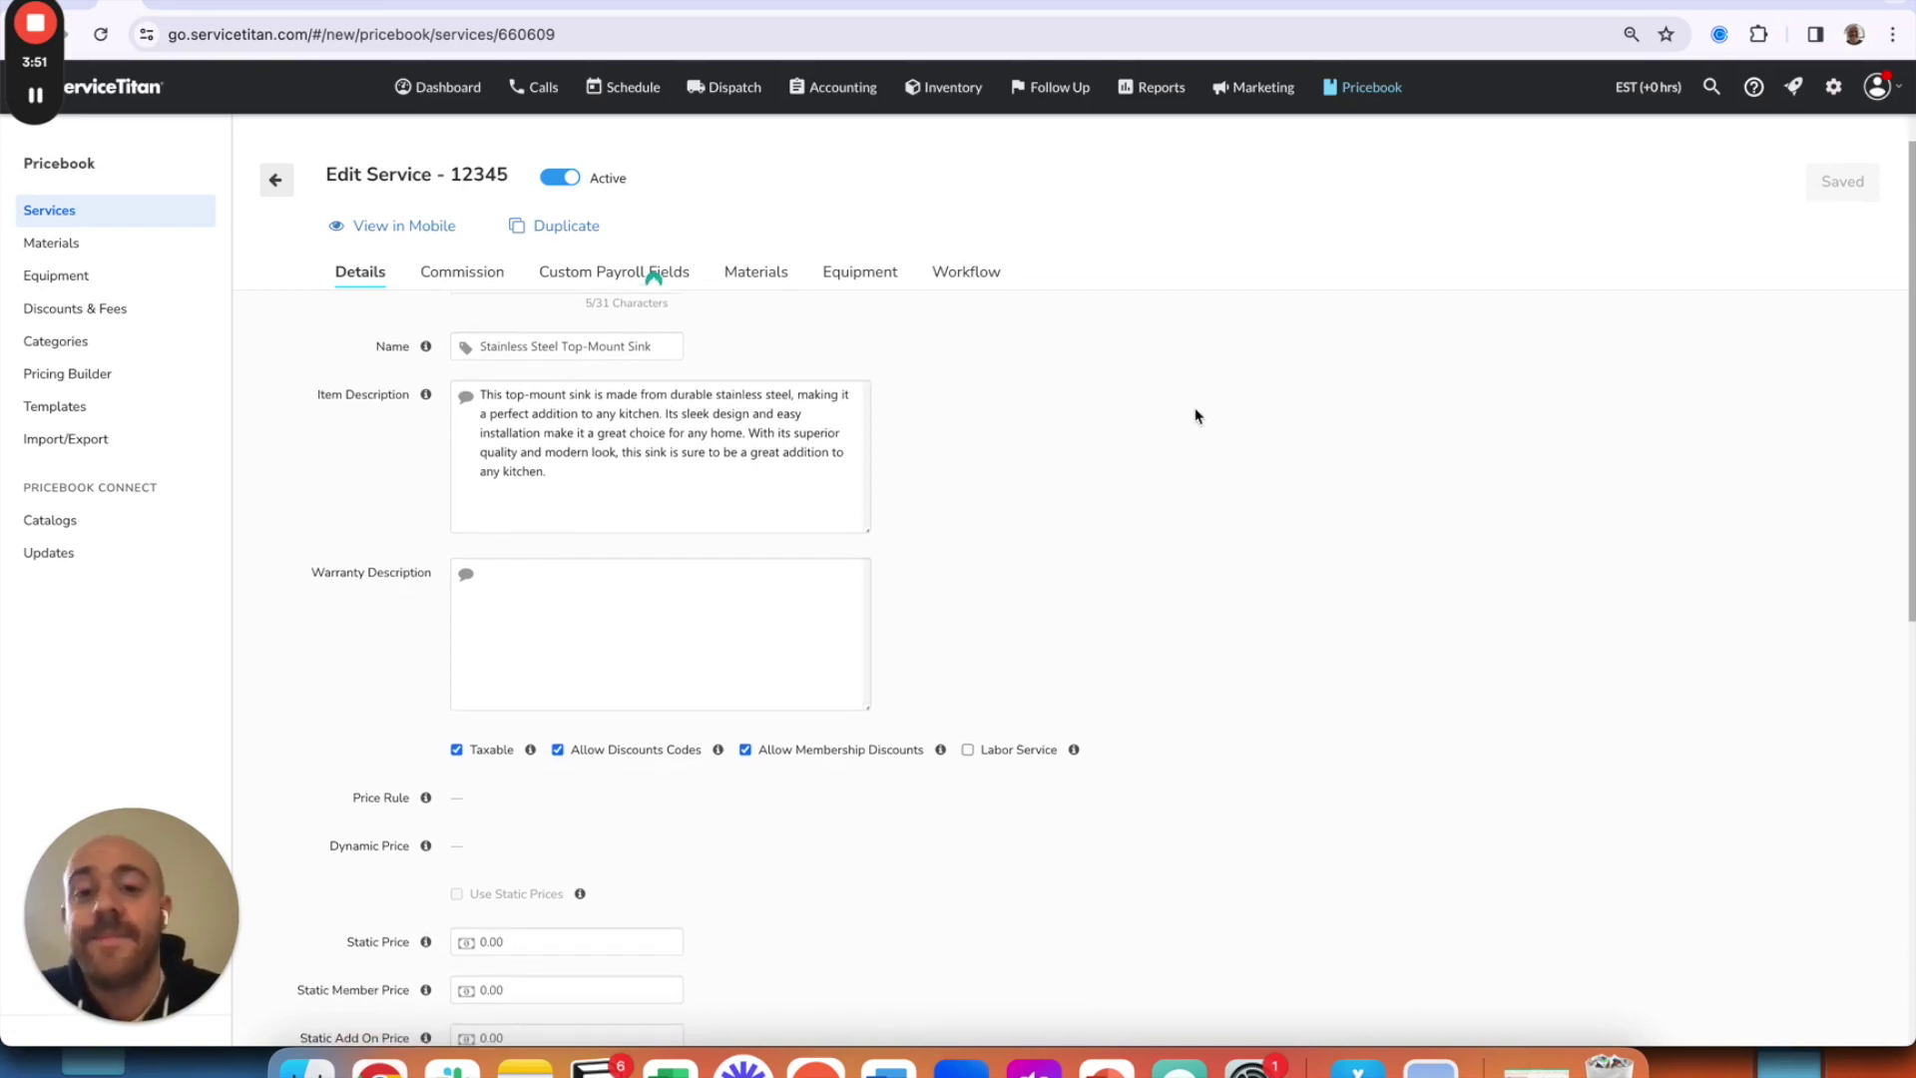
click(744, 272)
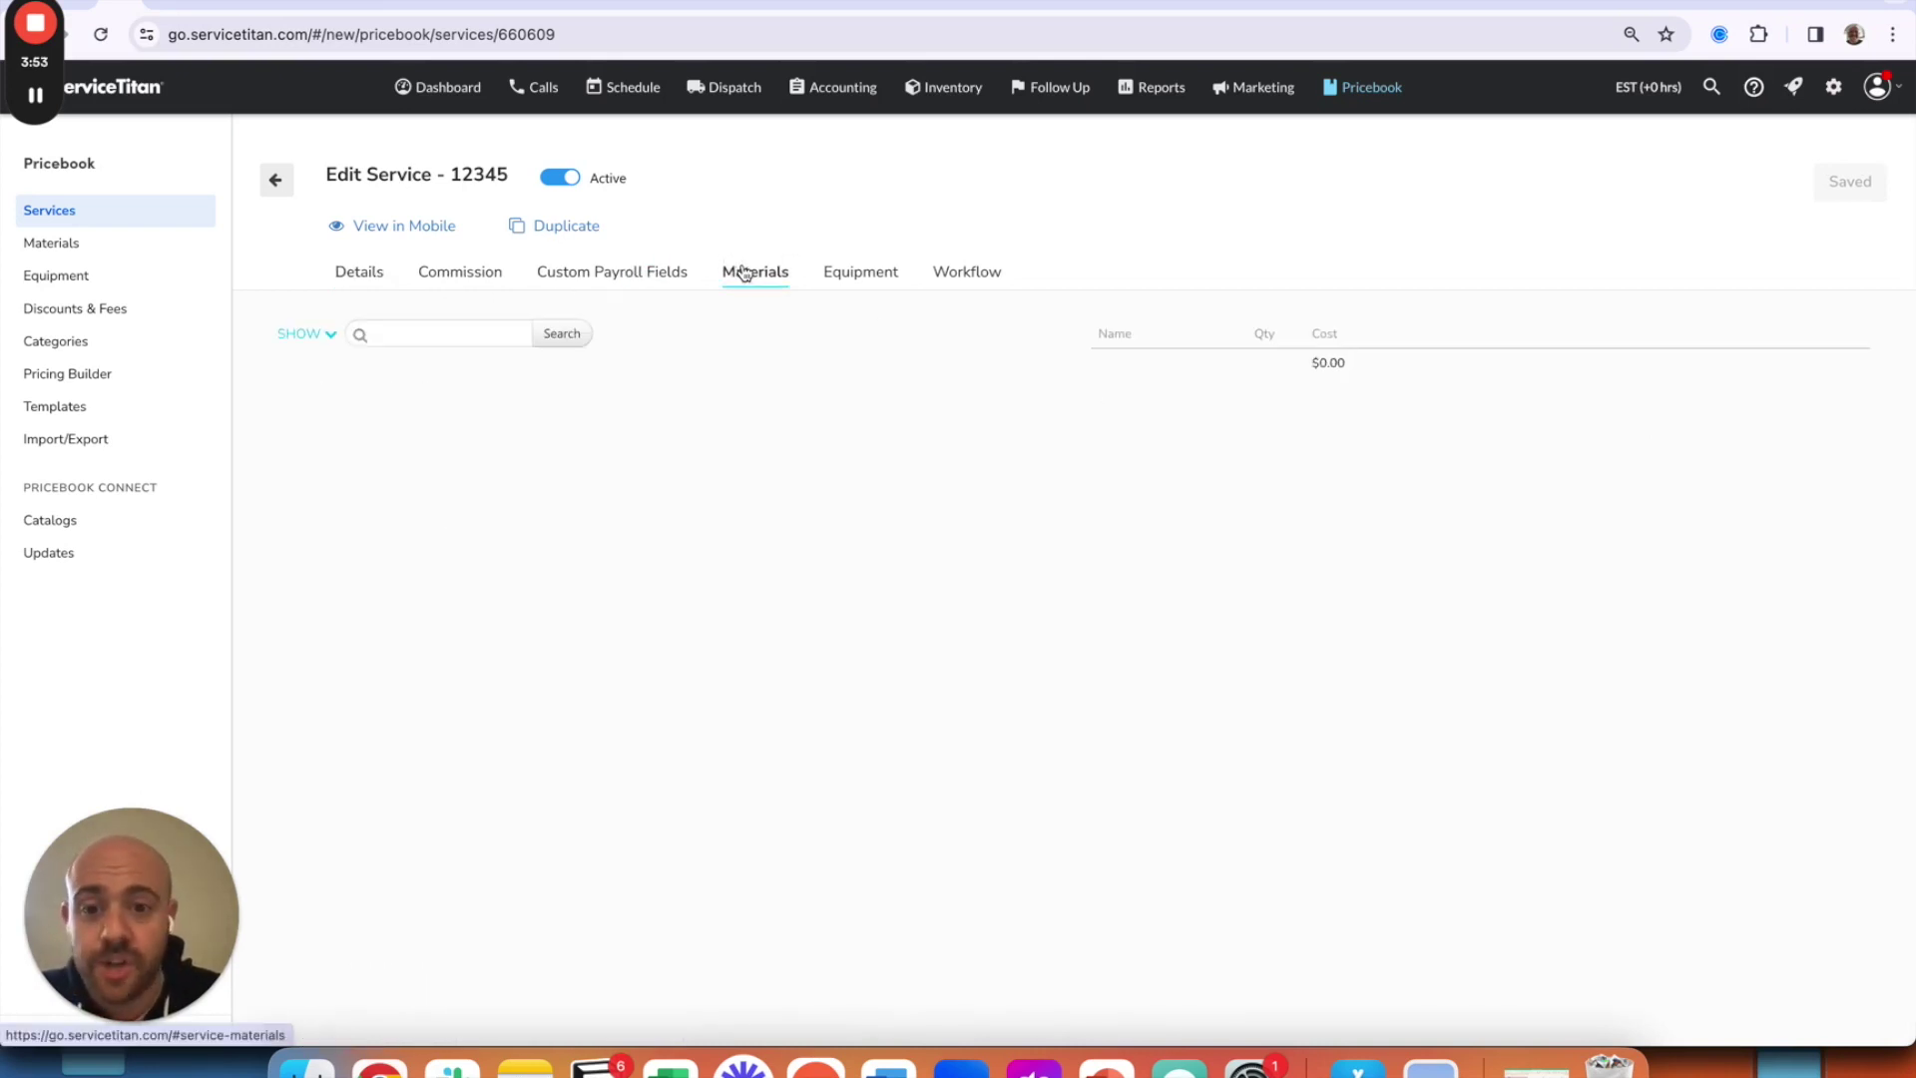
Switch to the service's Equipment section listing the Goodman and American Standard items.
click(848, 284)
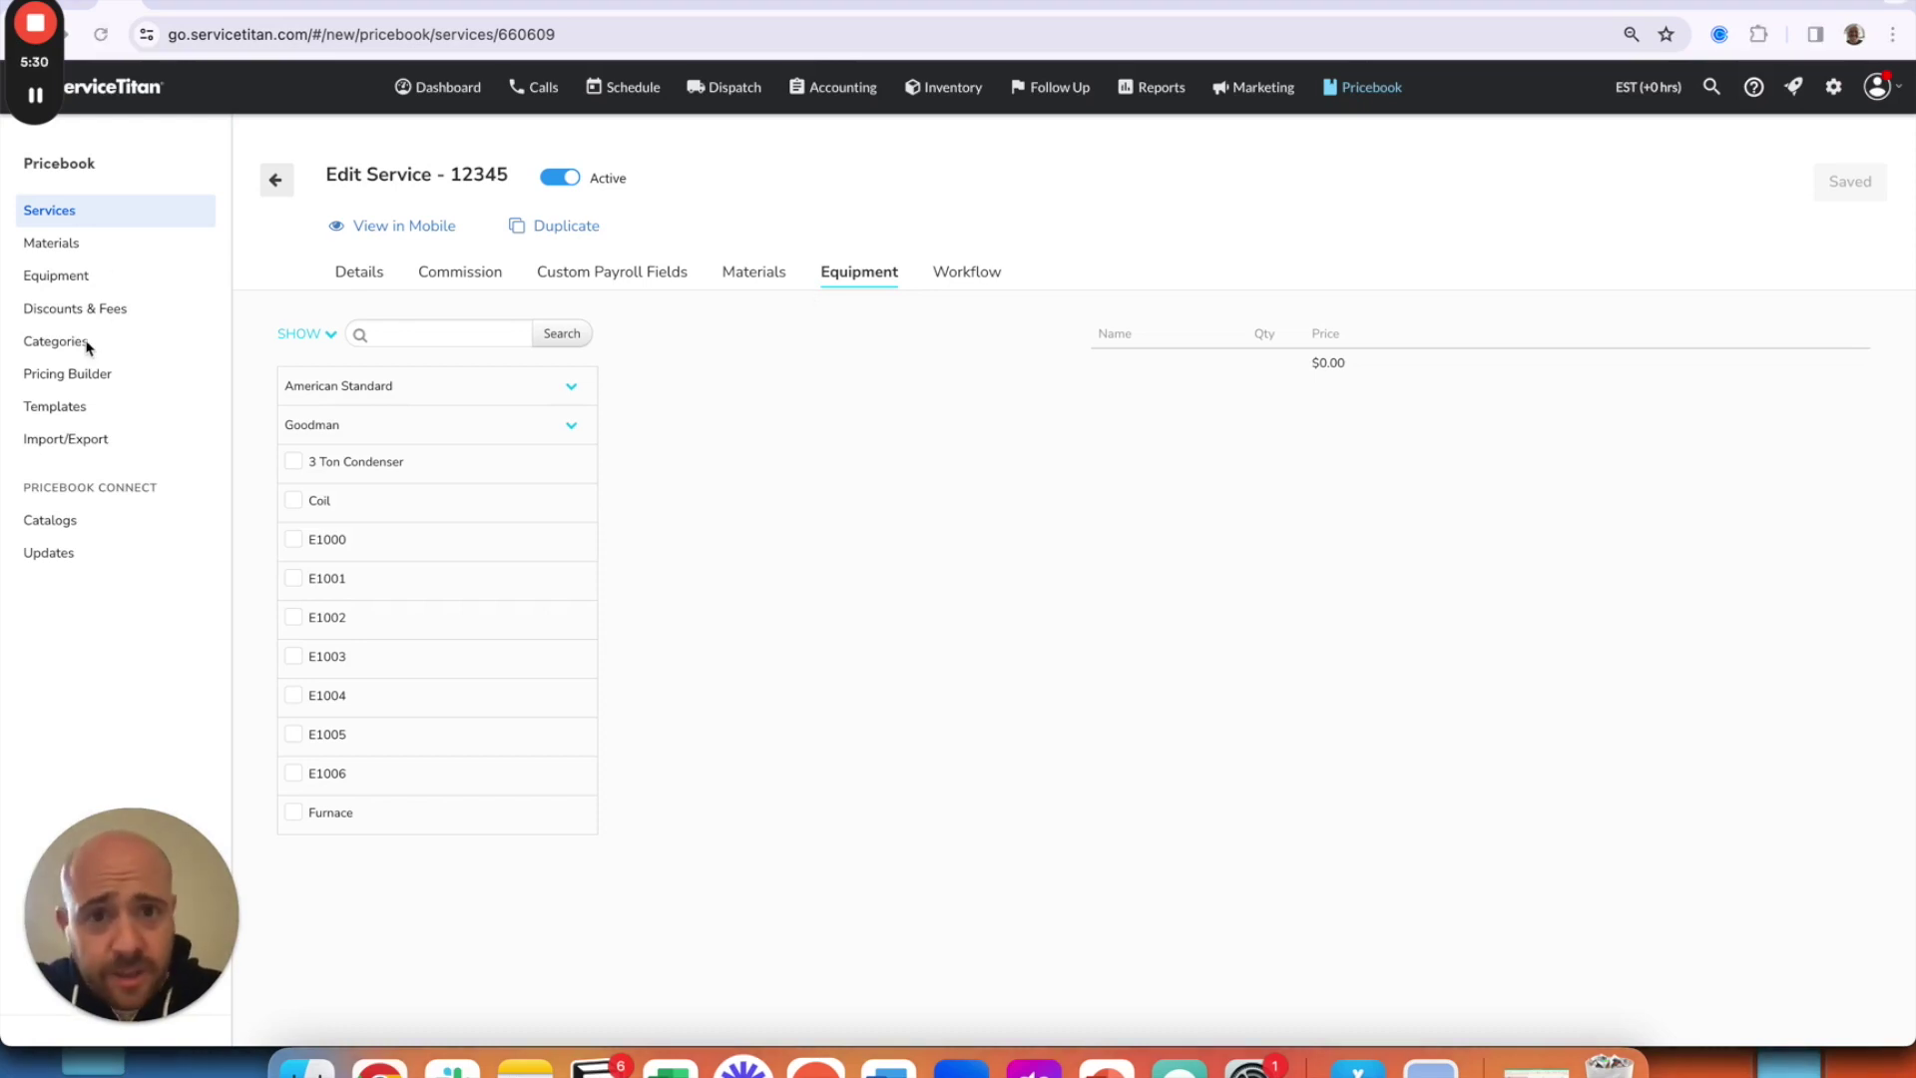
On the Dynamic Pricing Rules page, create a new rule at its Categories step.
click(35, 377)
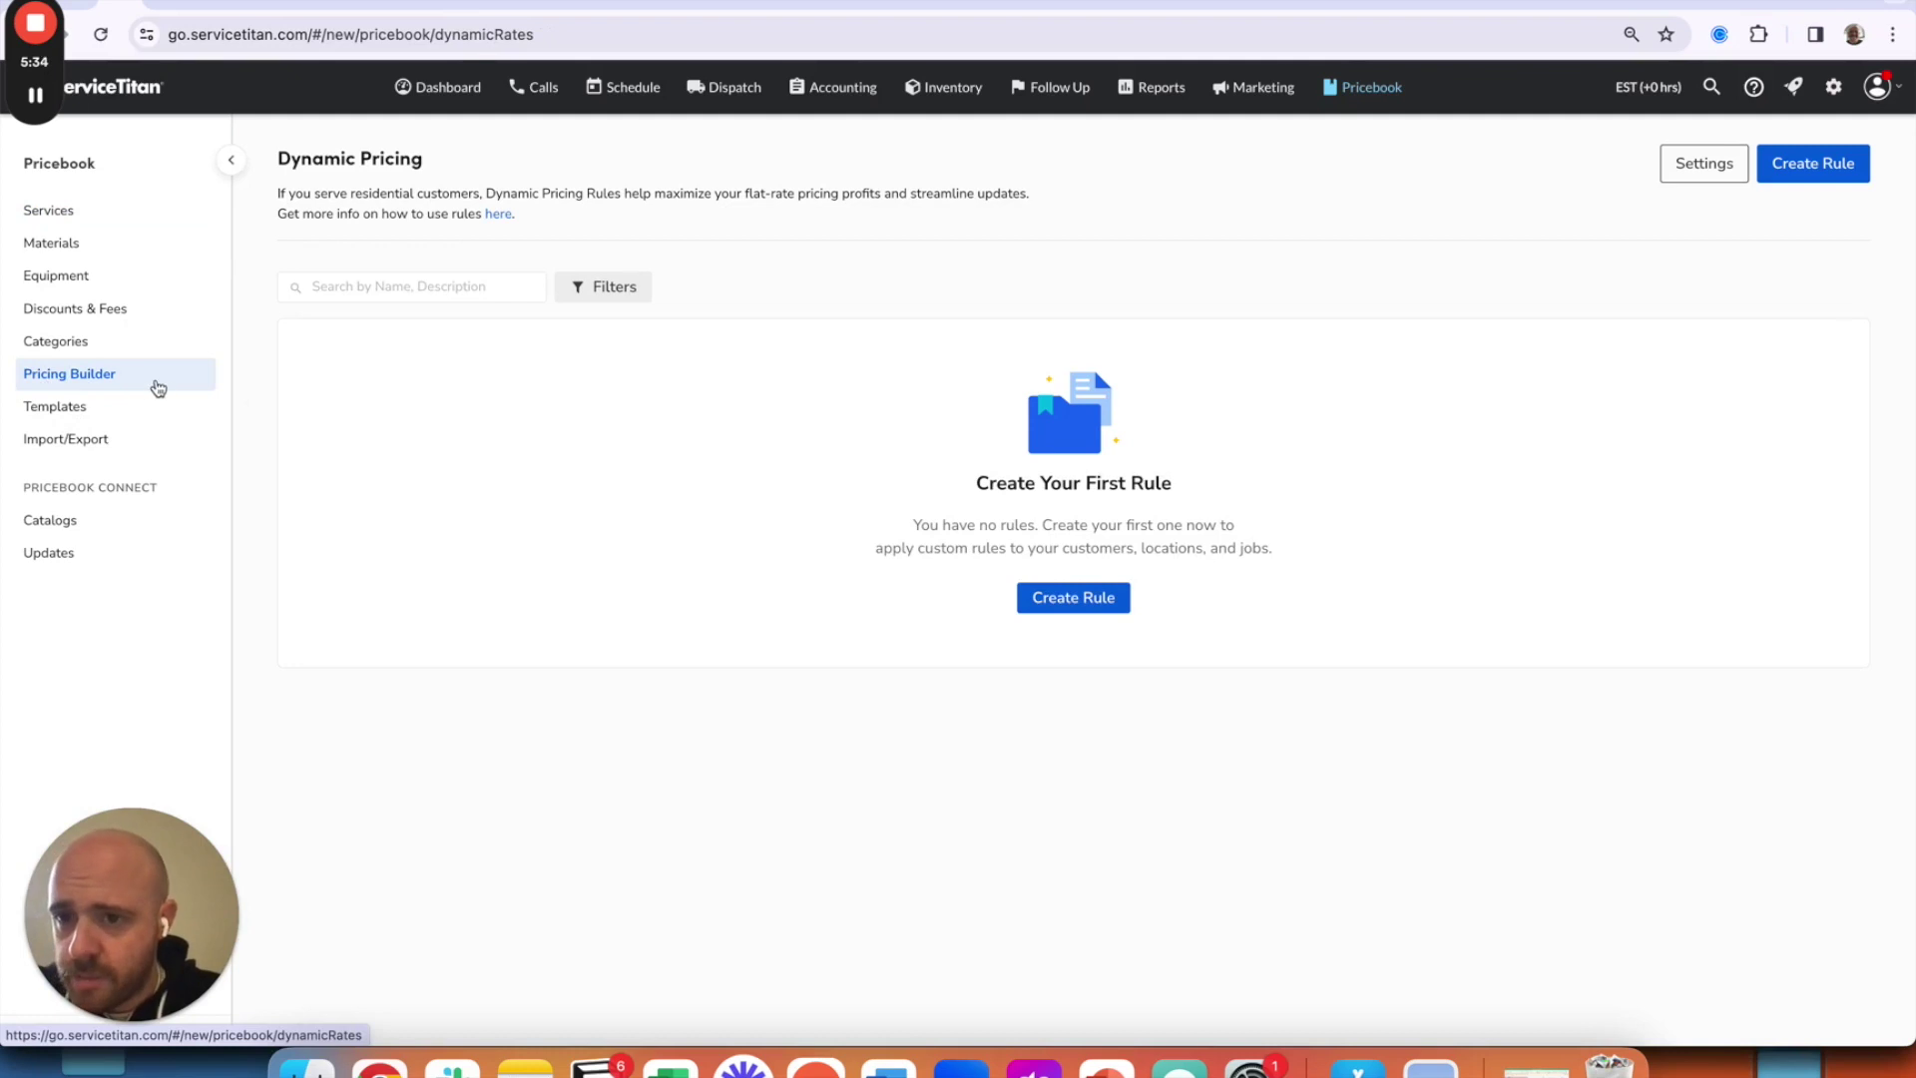
drag(279, 158, 413, 160)
click(414, 160)
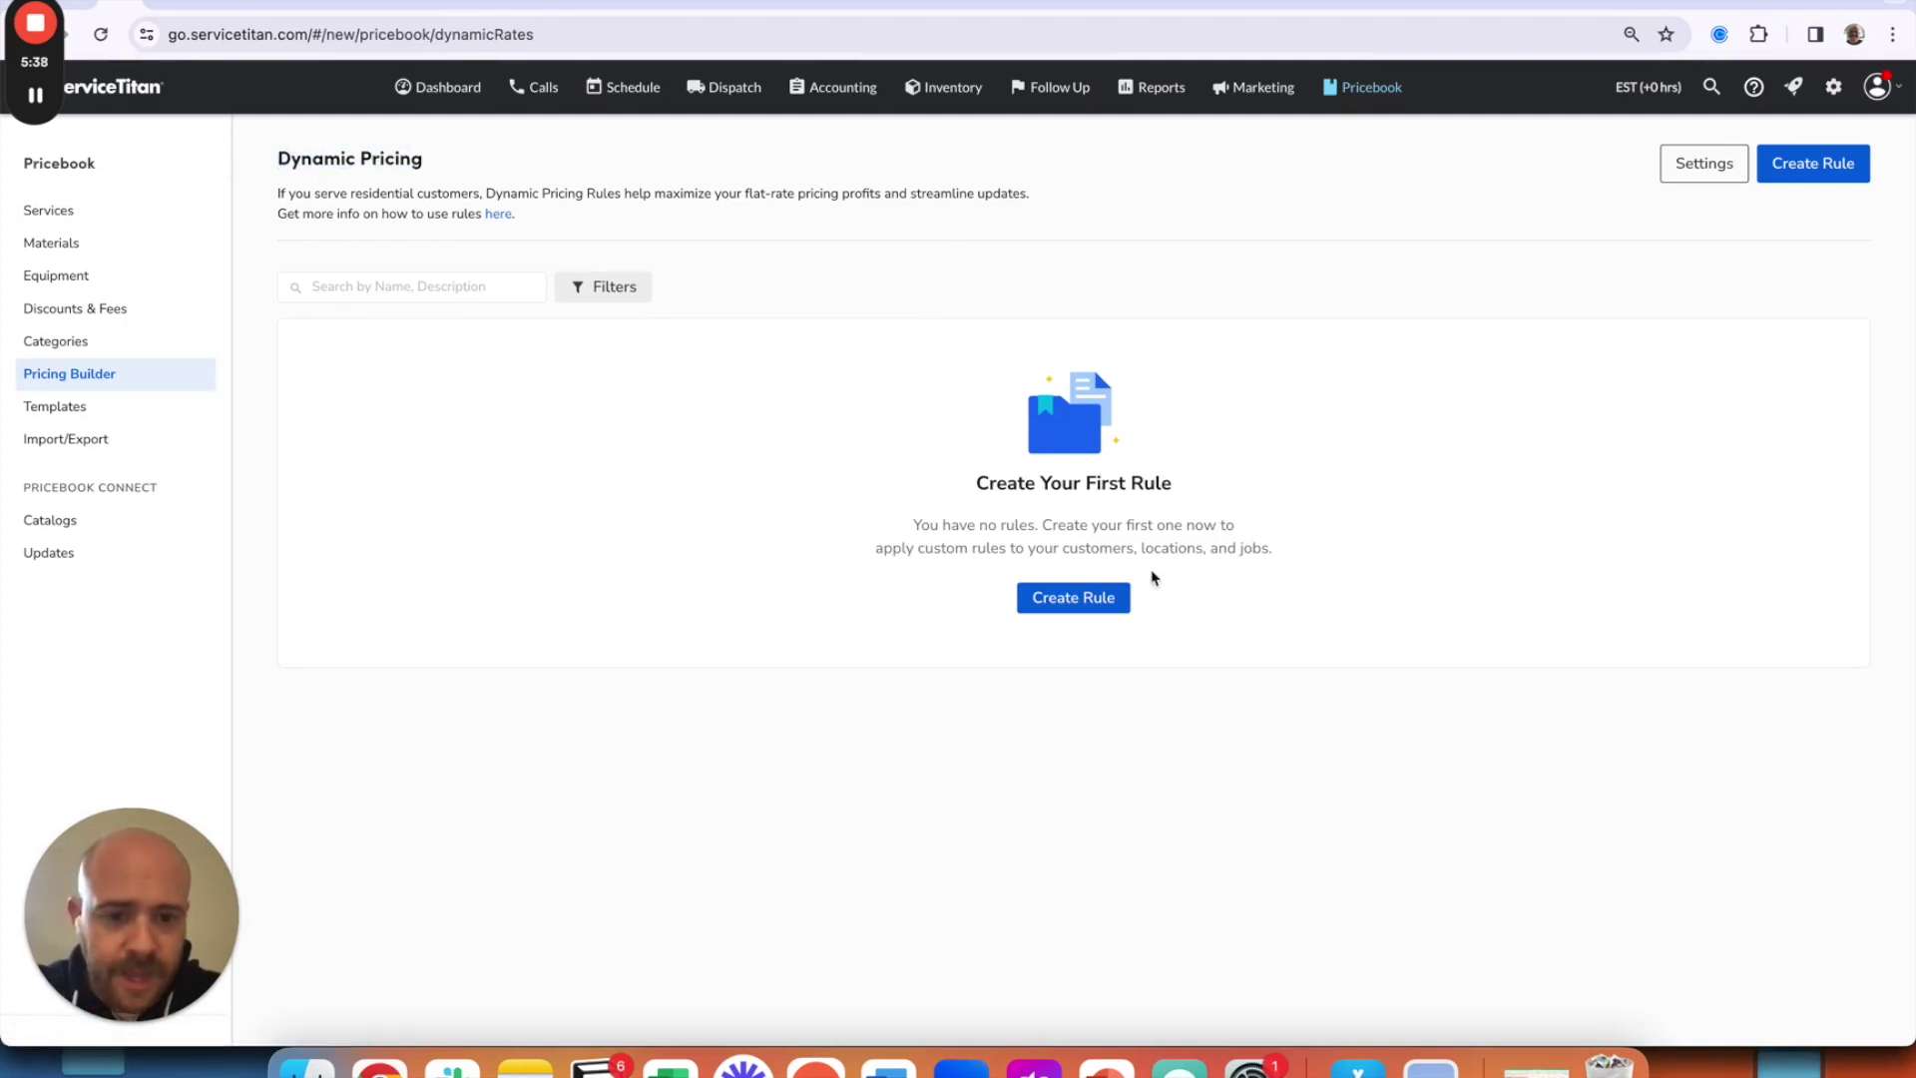
click(1068, 601)
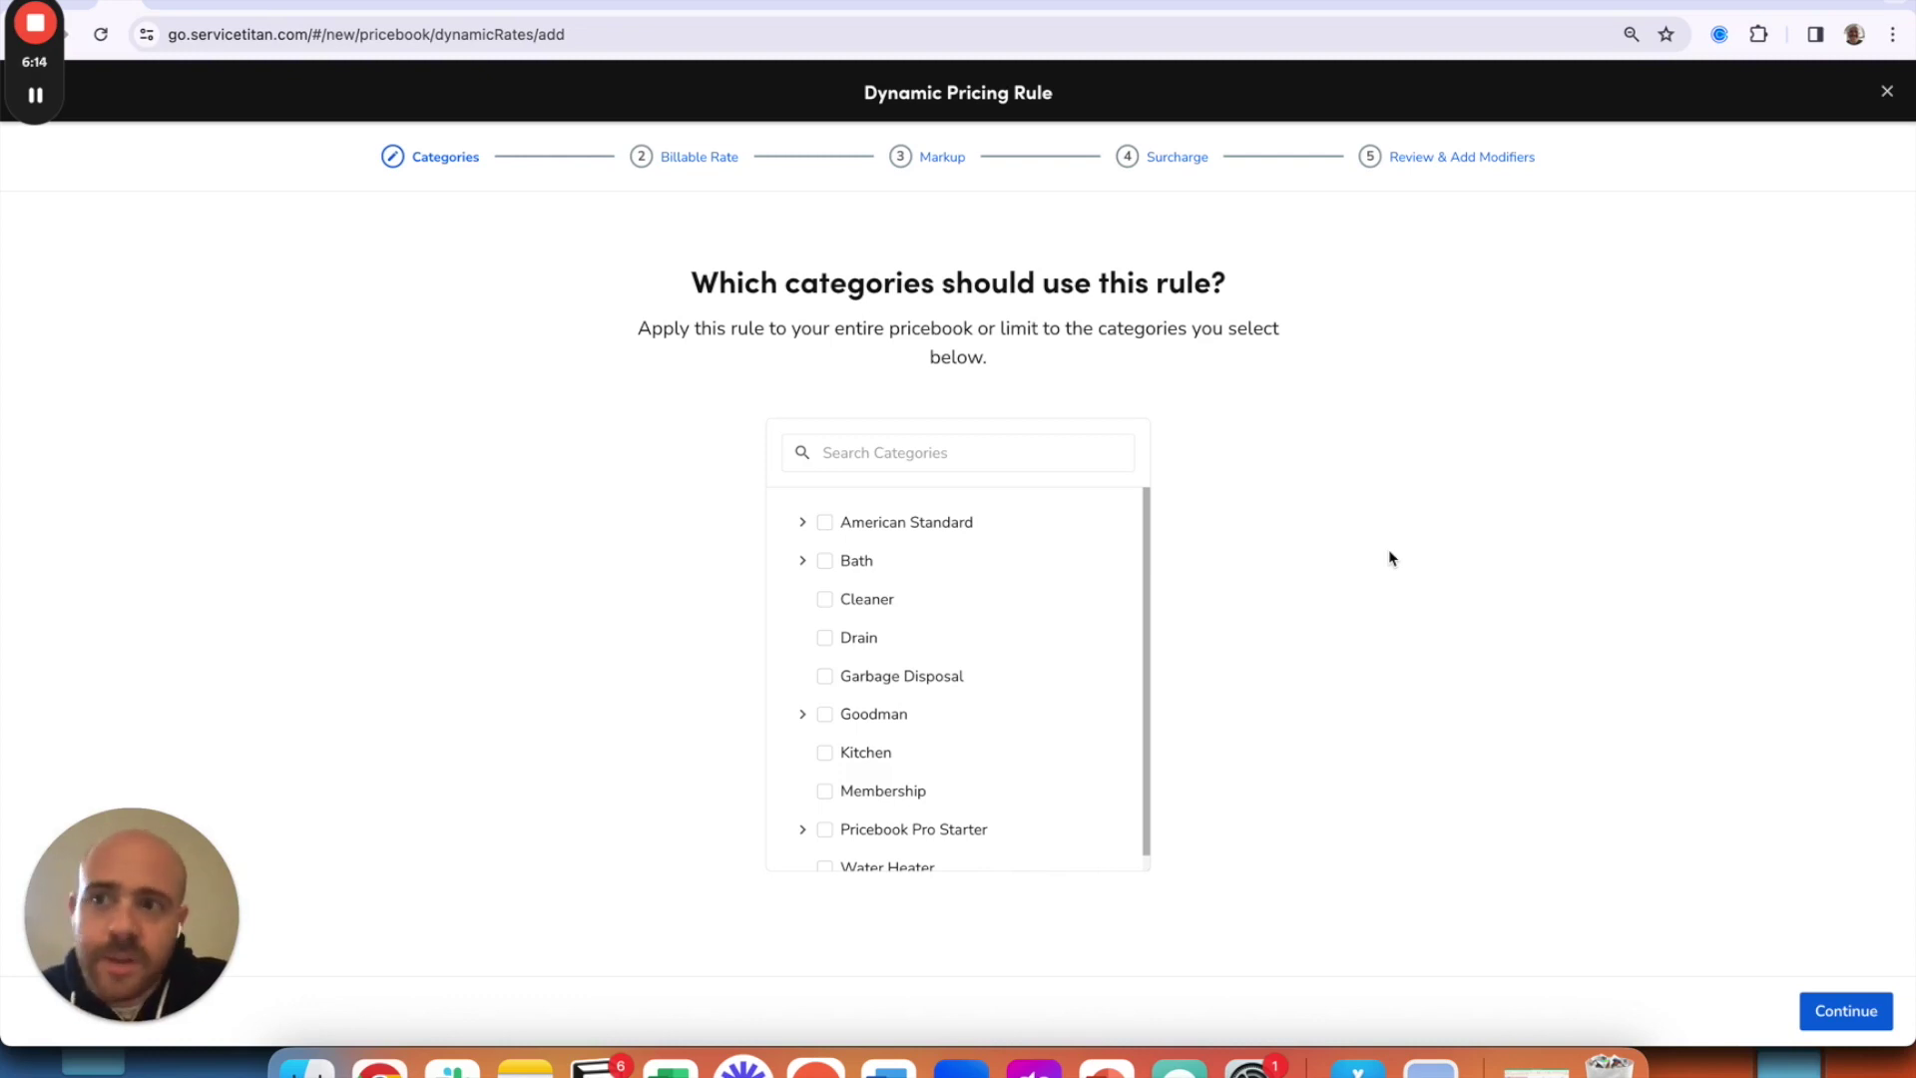
Include the Bath, Cleaner and Drain categories in the rule.
click(854, 565)
click(839, 601)
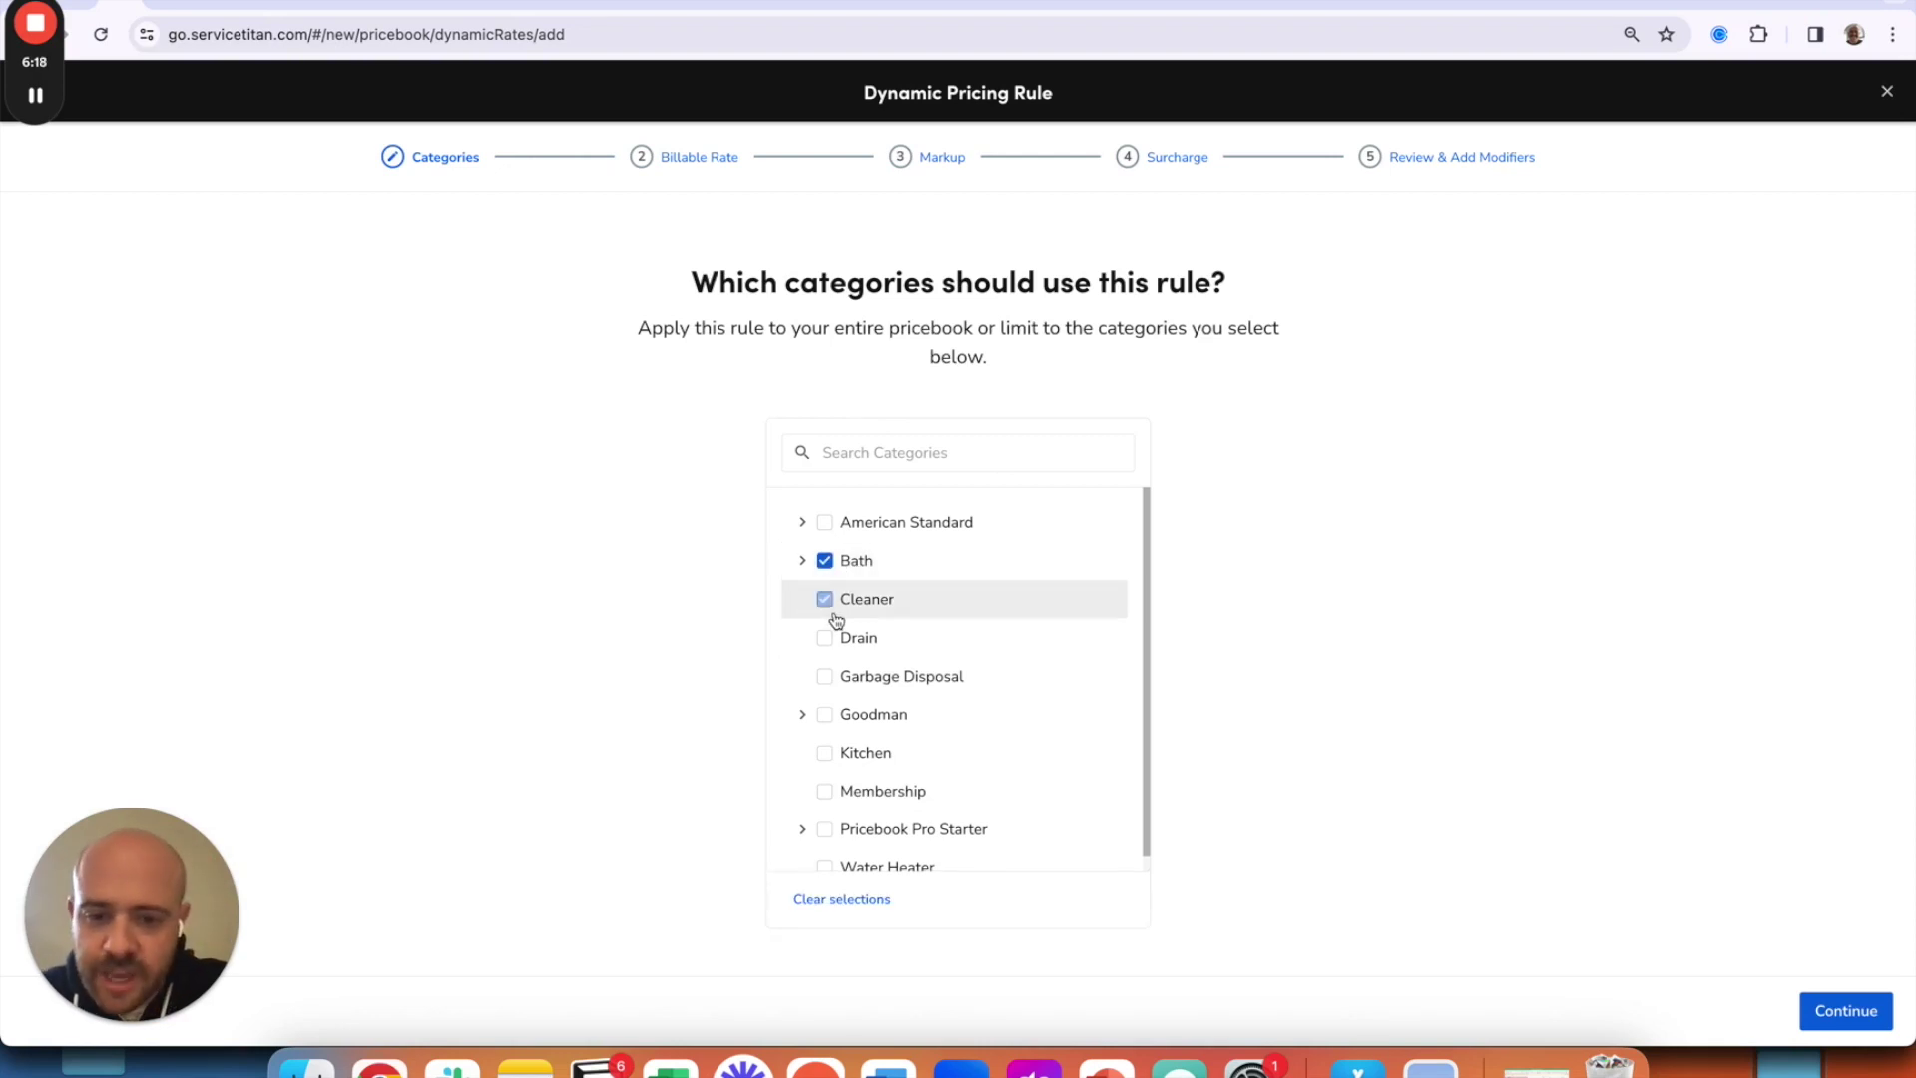
click(838, 639)
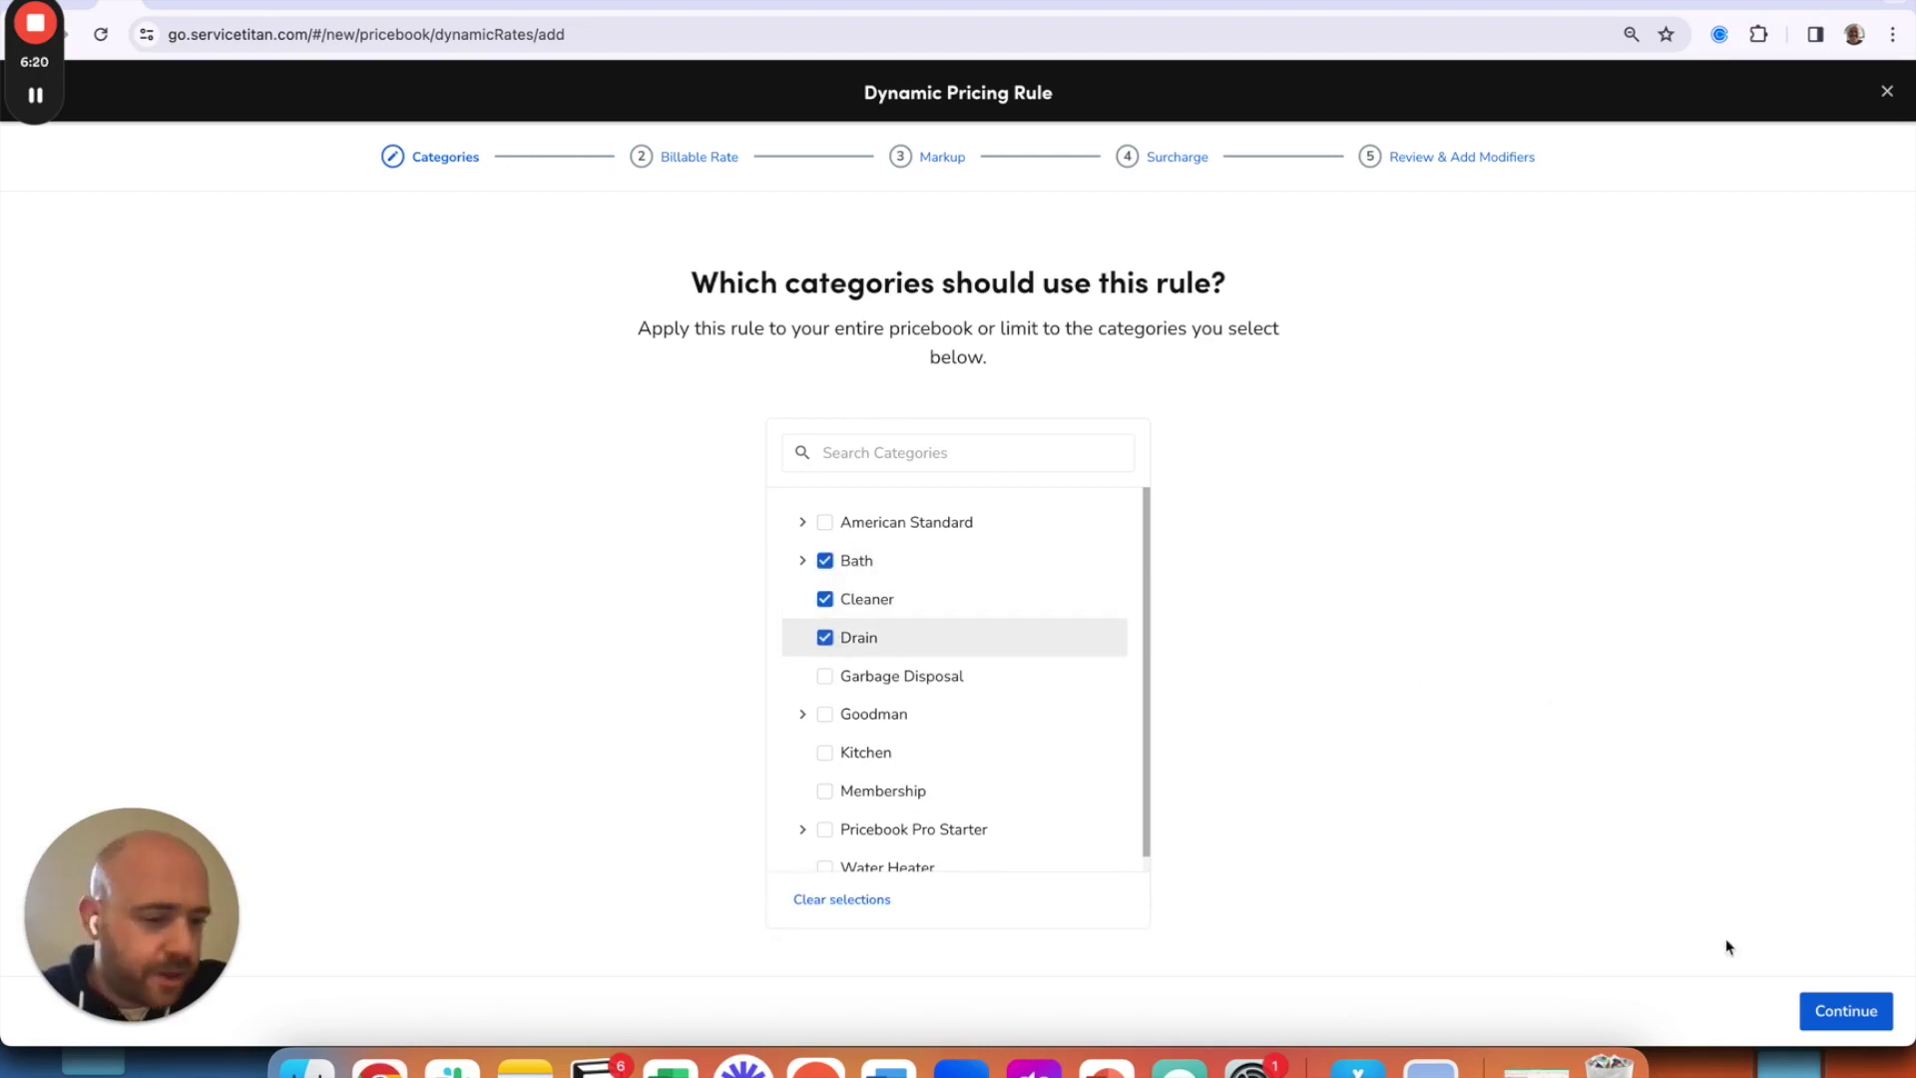
click(1881, 1014)
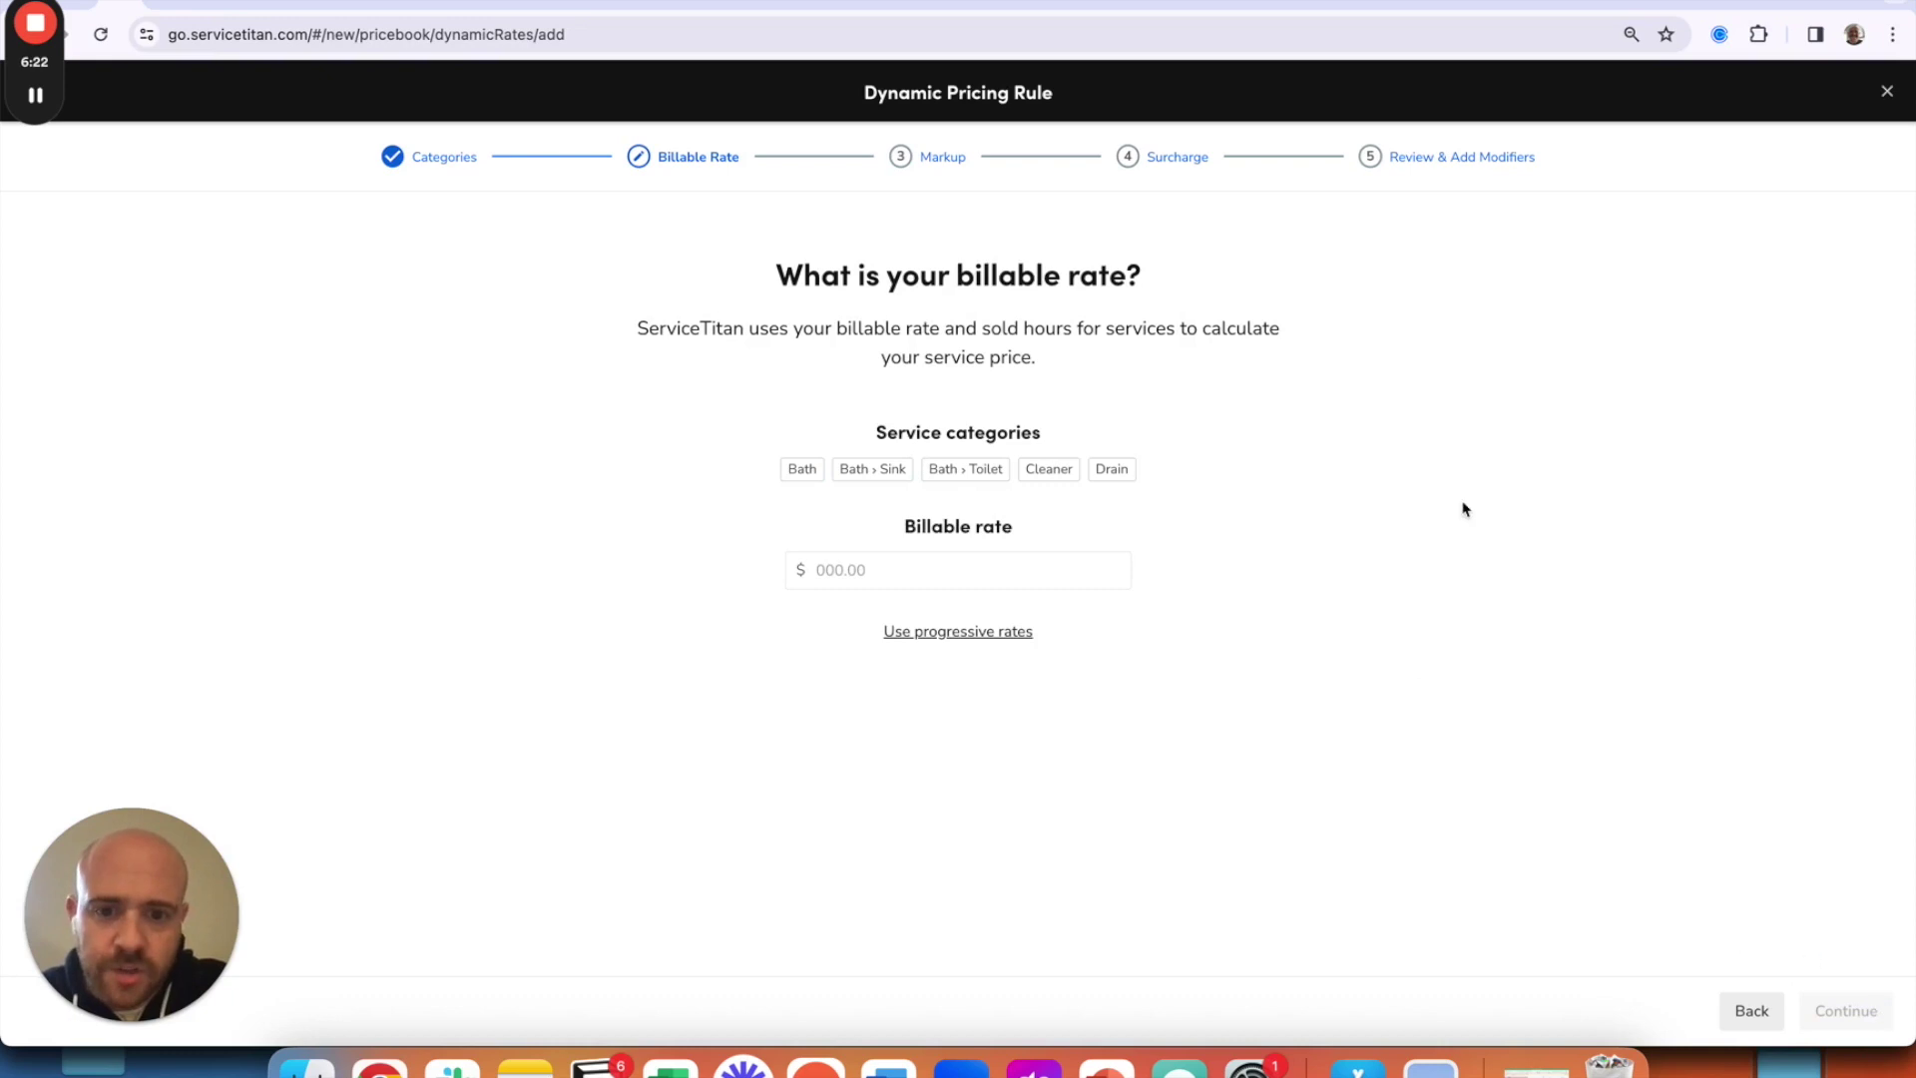
Enter a single billable rate of $350.00.
drag(1166, 330, 992, 337)
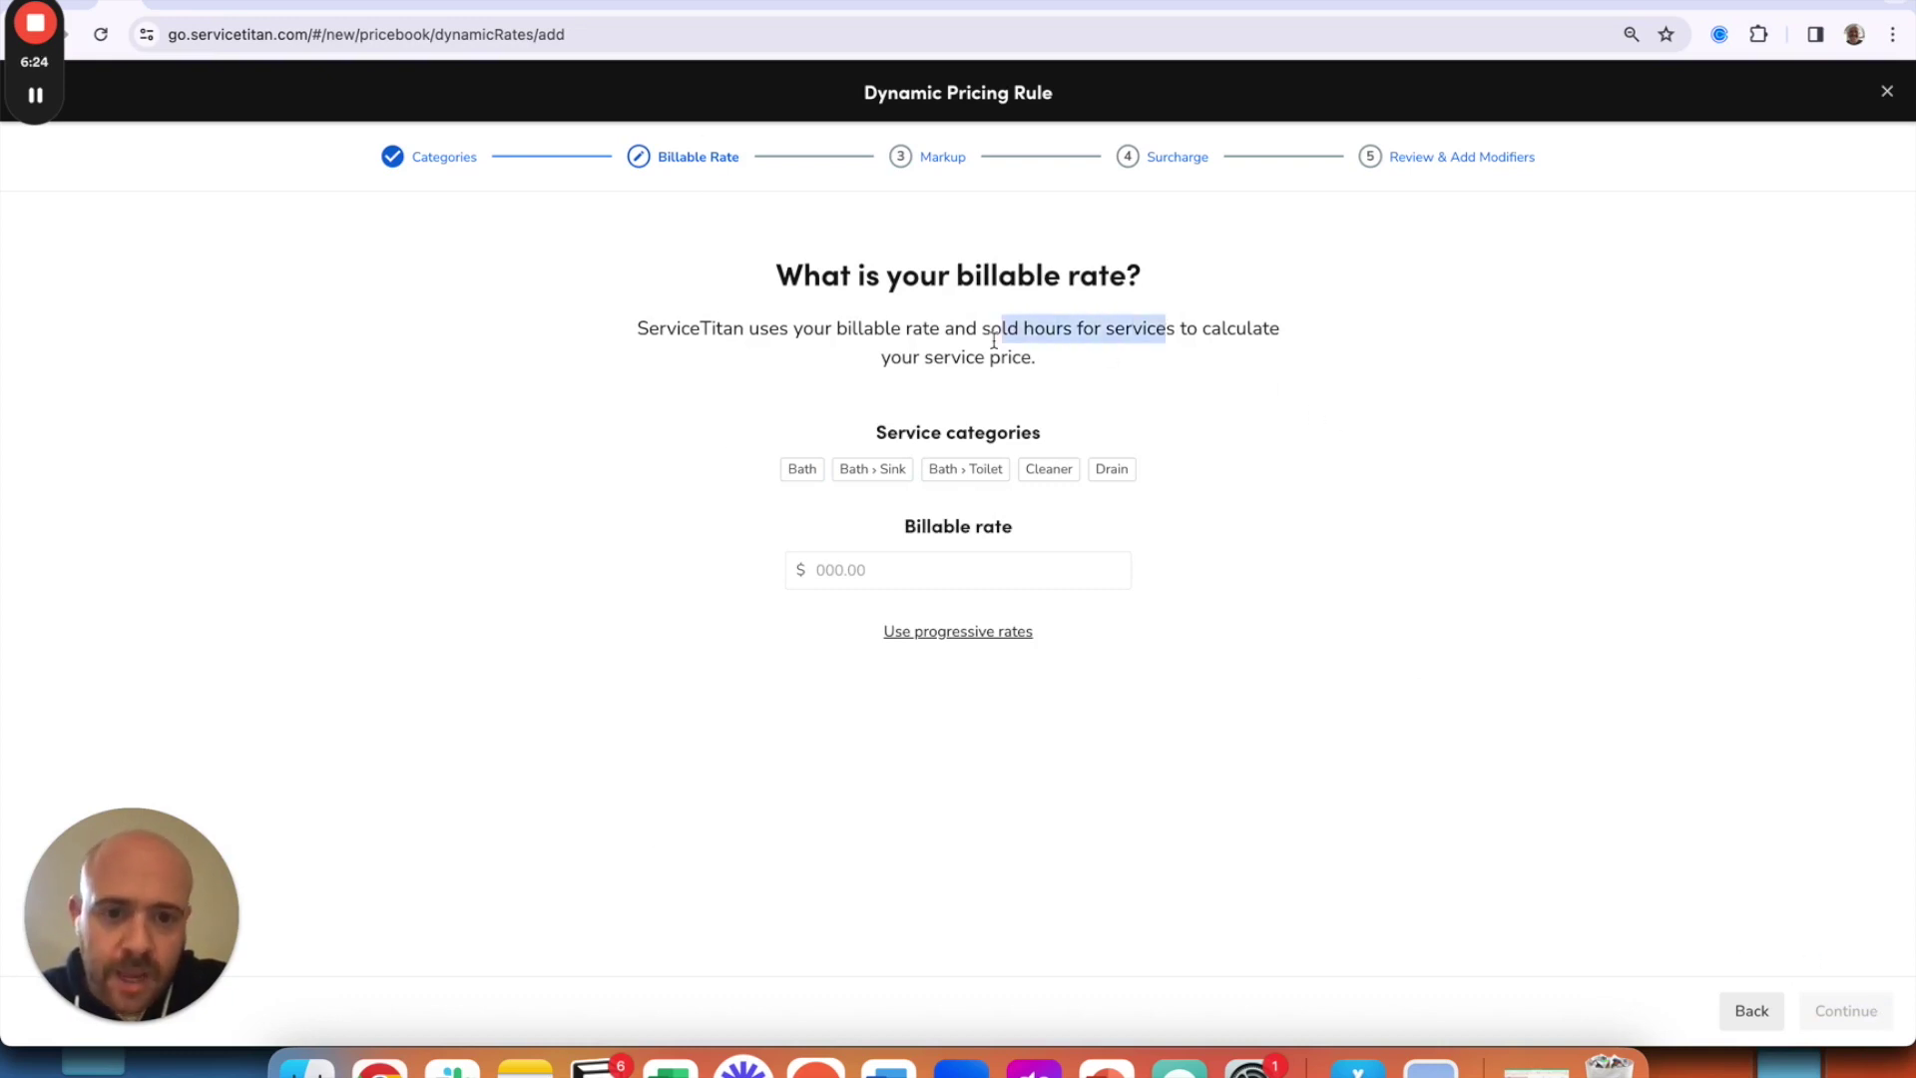
click(994, 341)
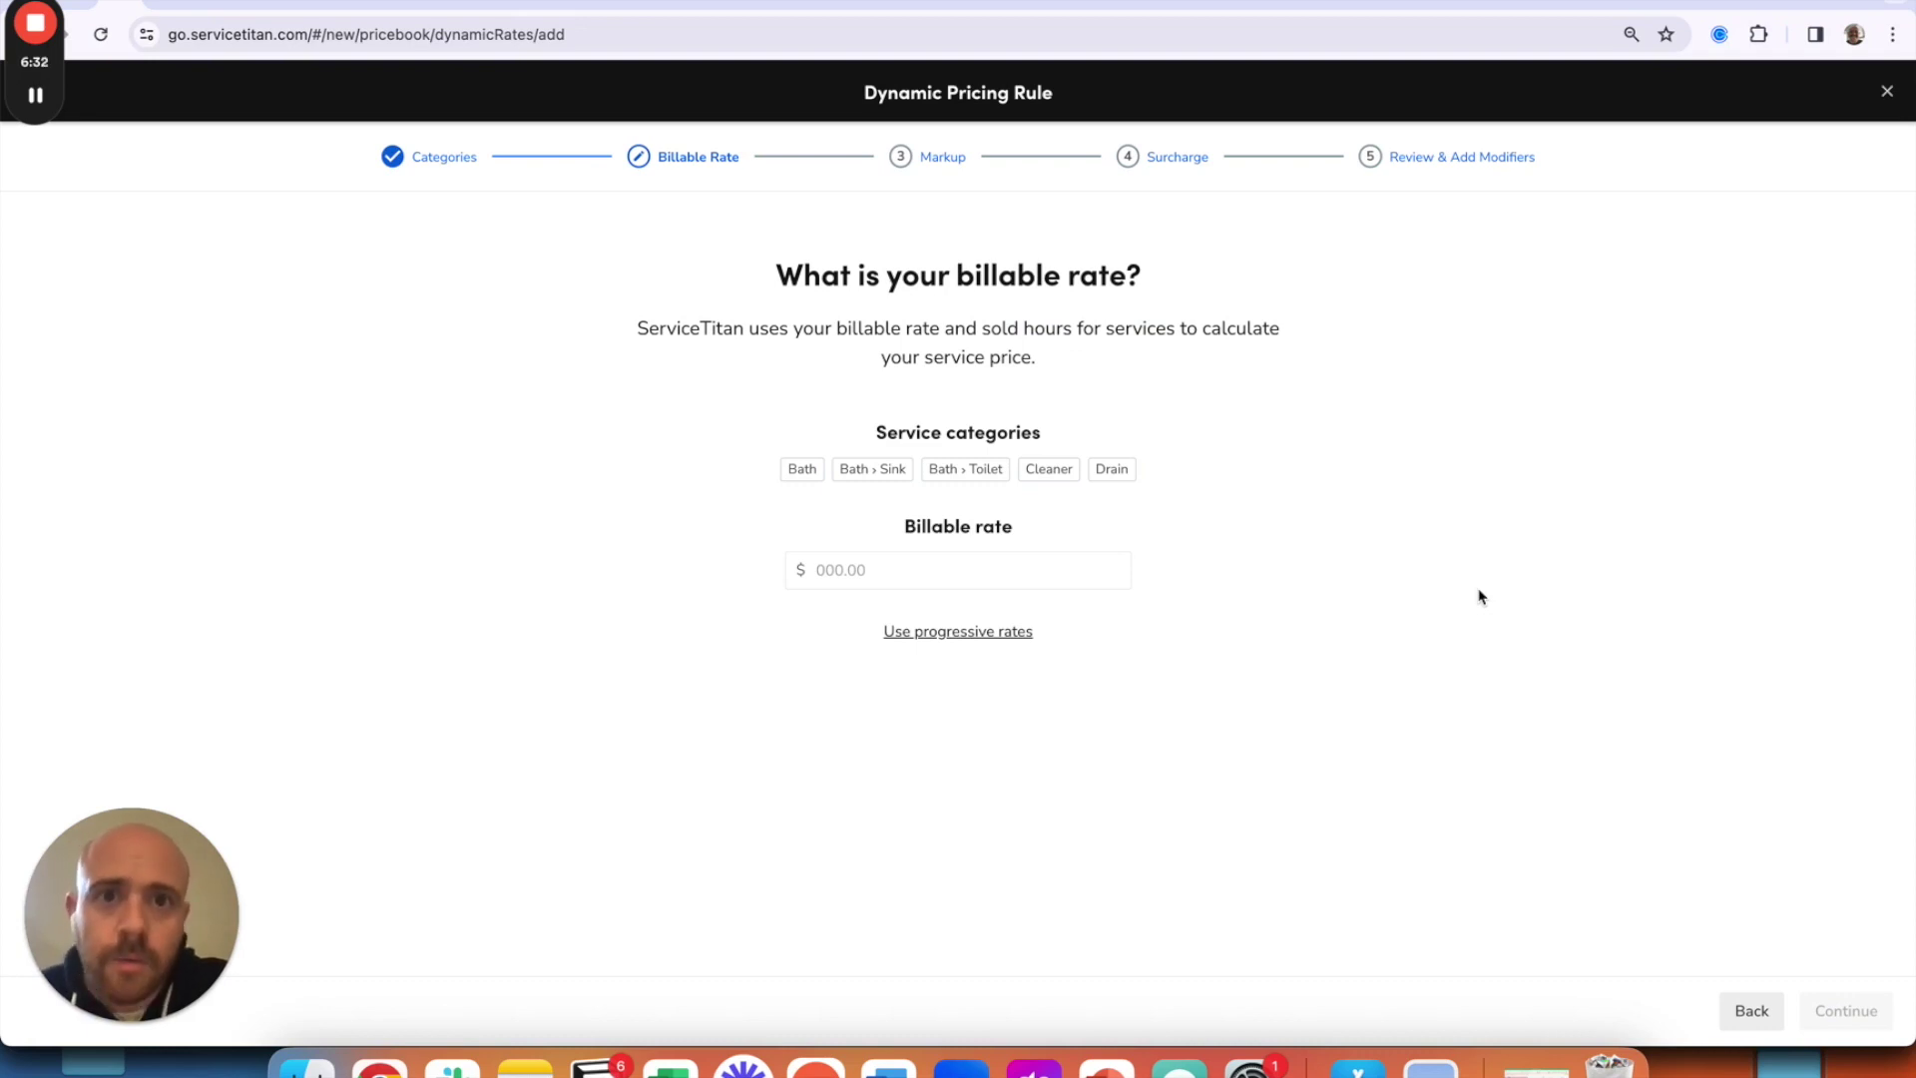
click(875, 568)
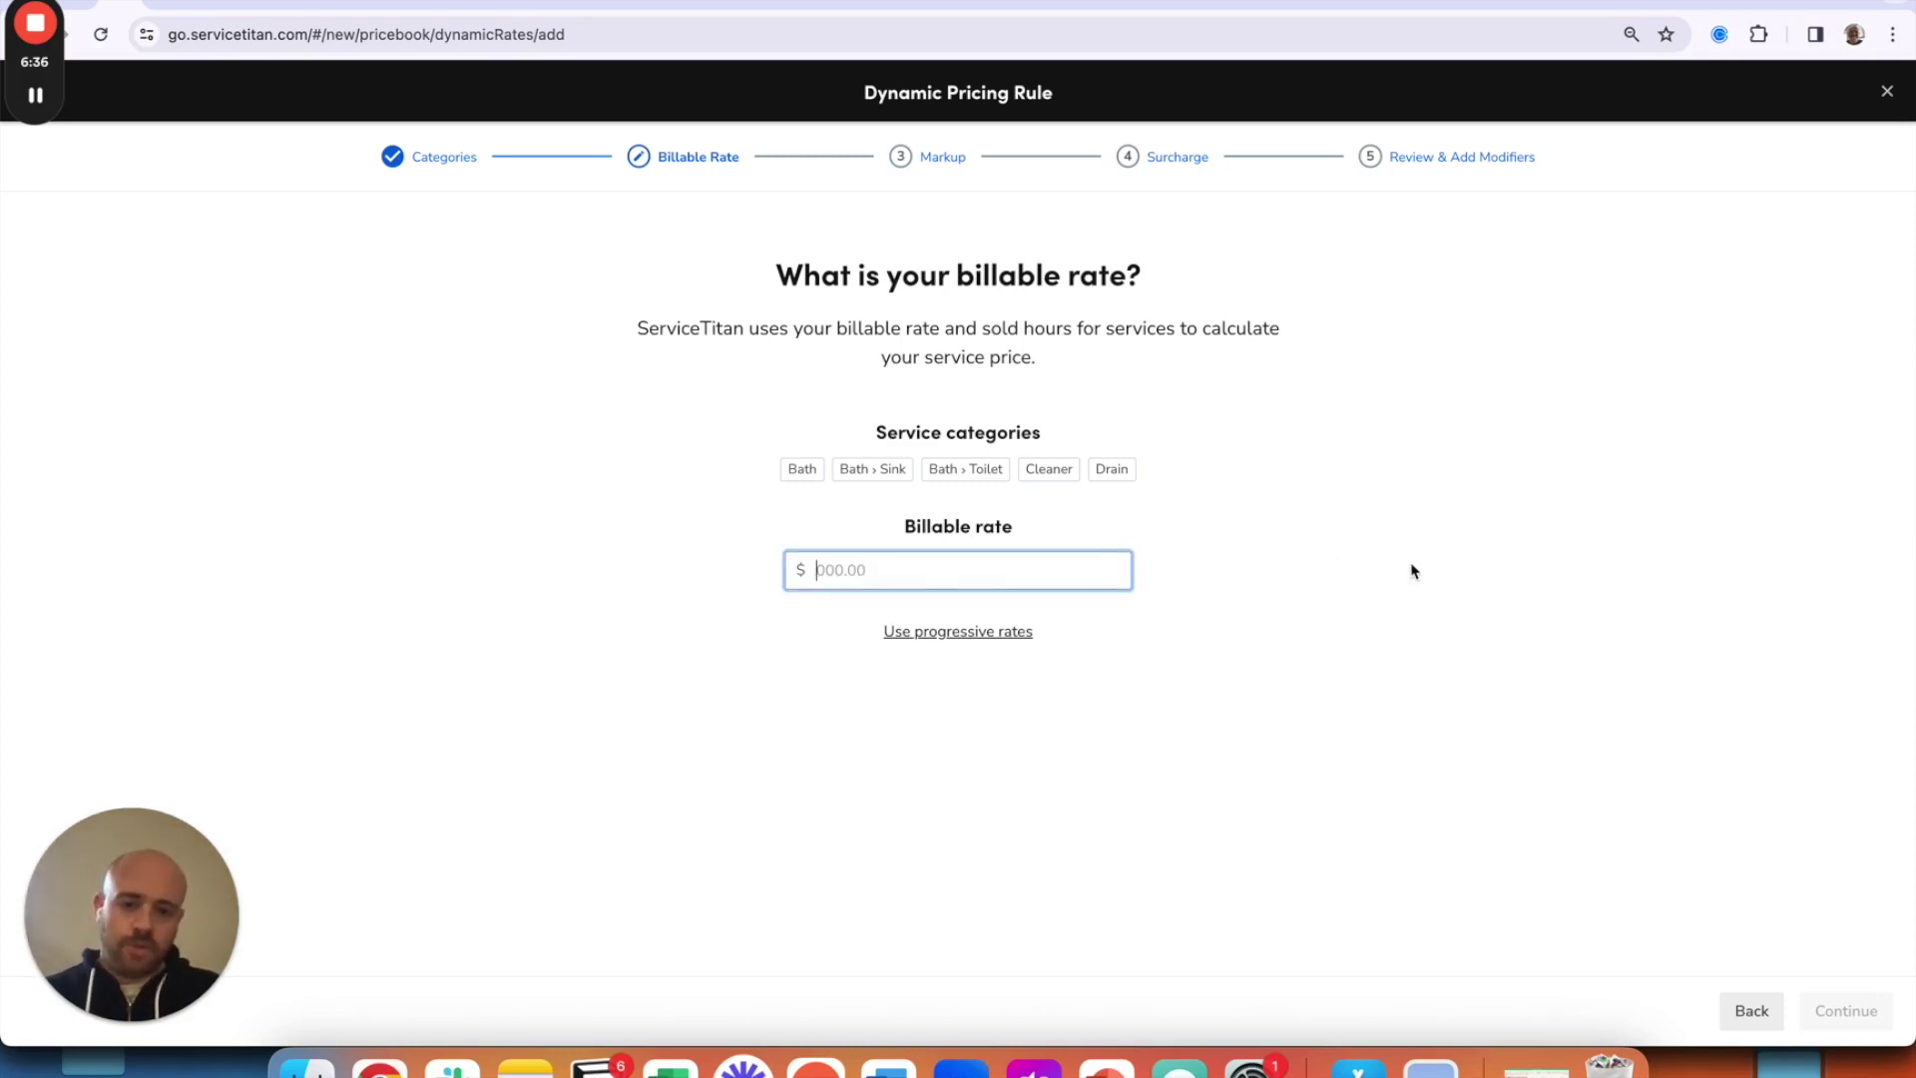
text(350)
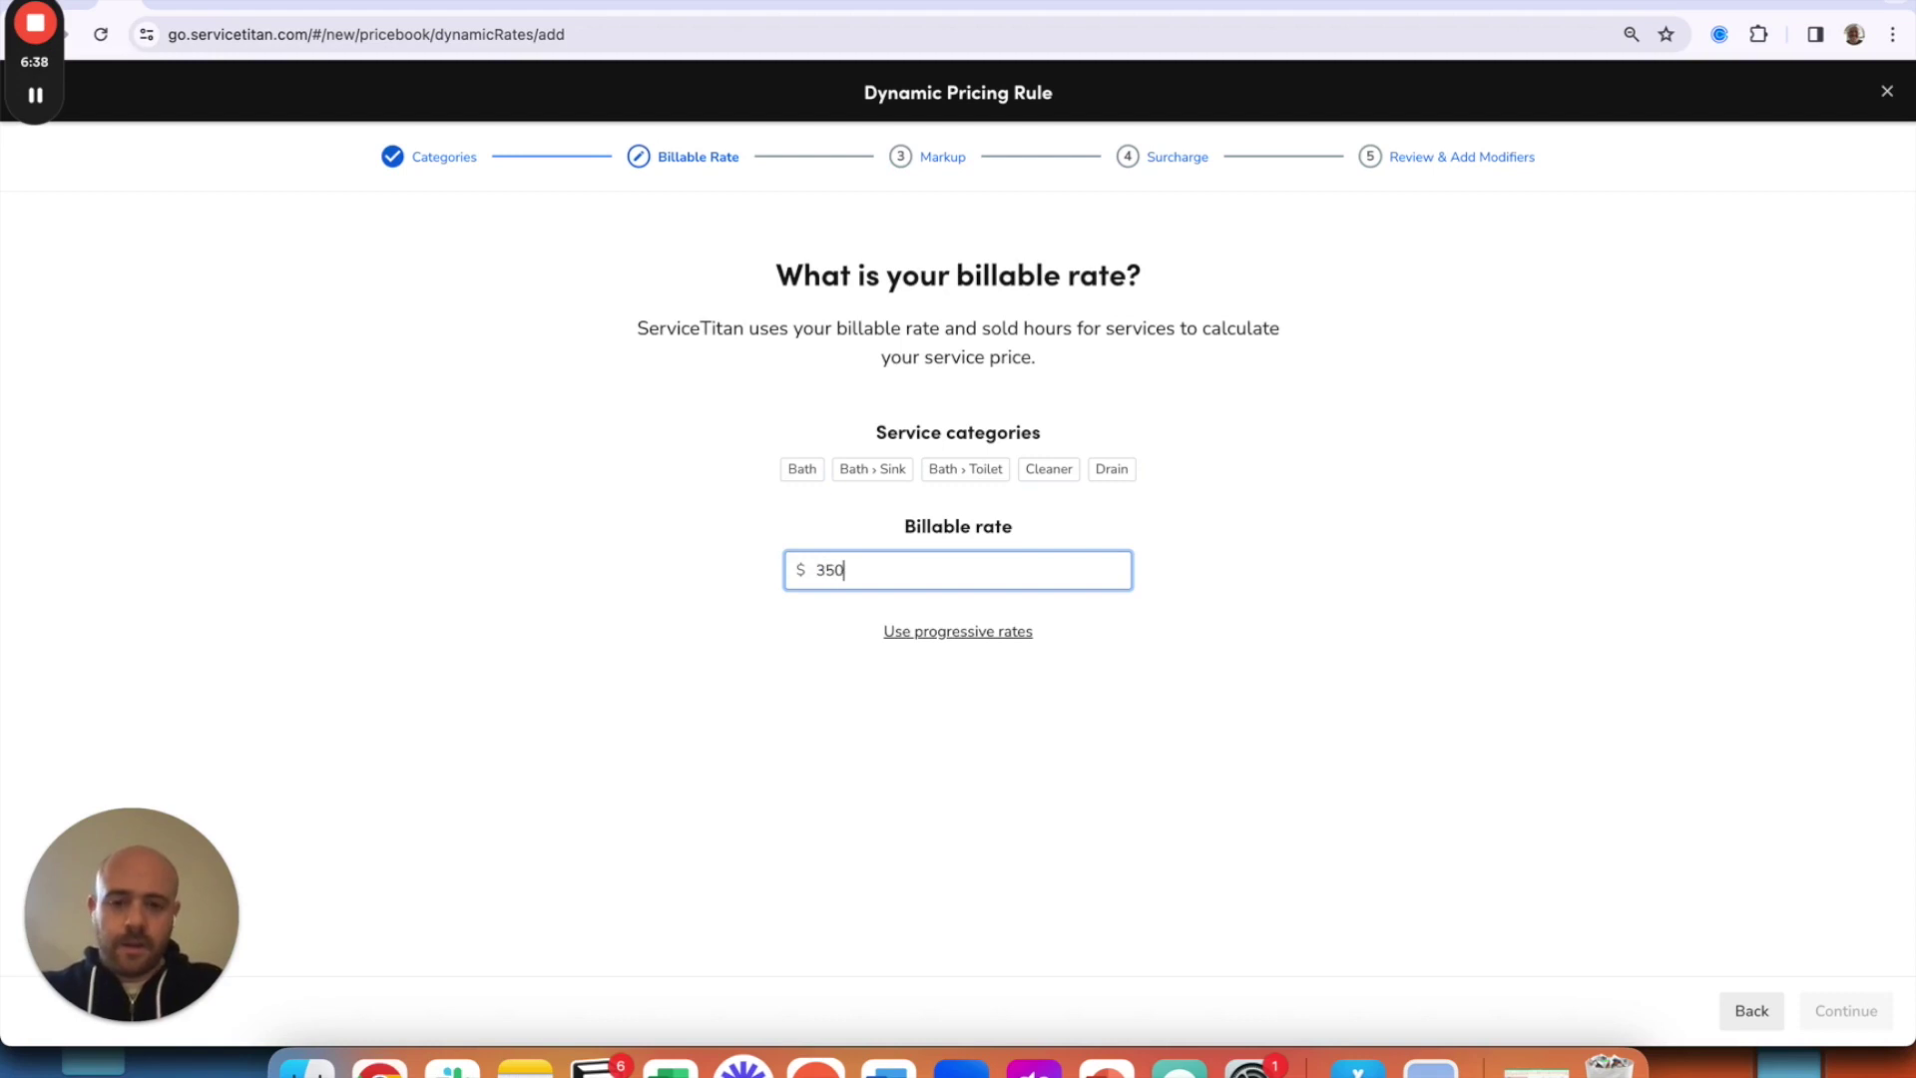
click(1320, 506)
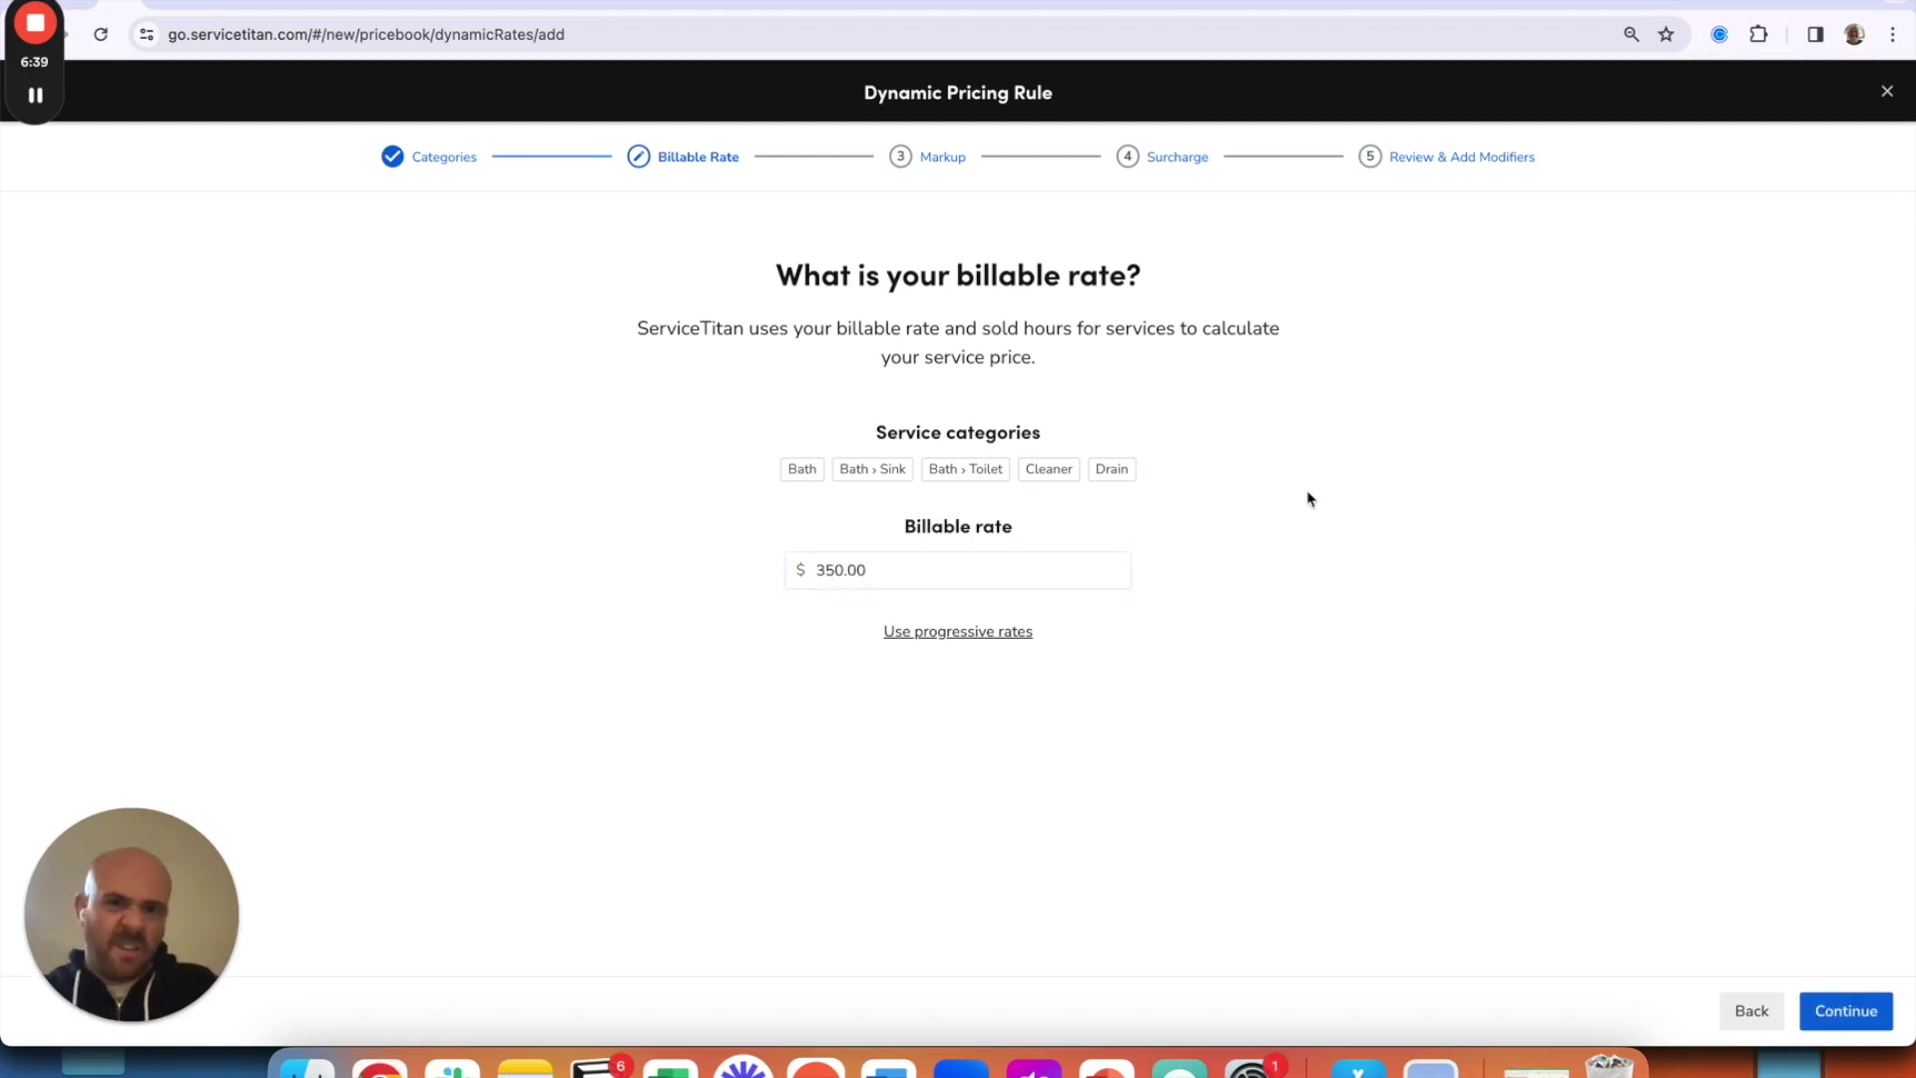
click(991, 632)
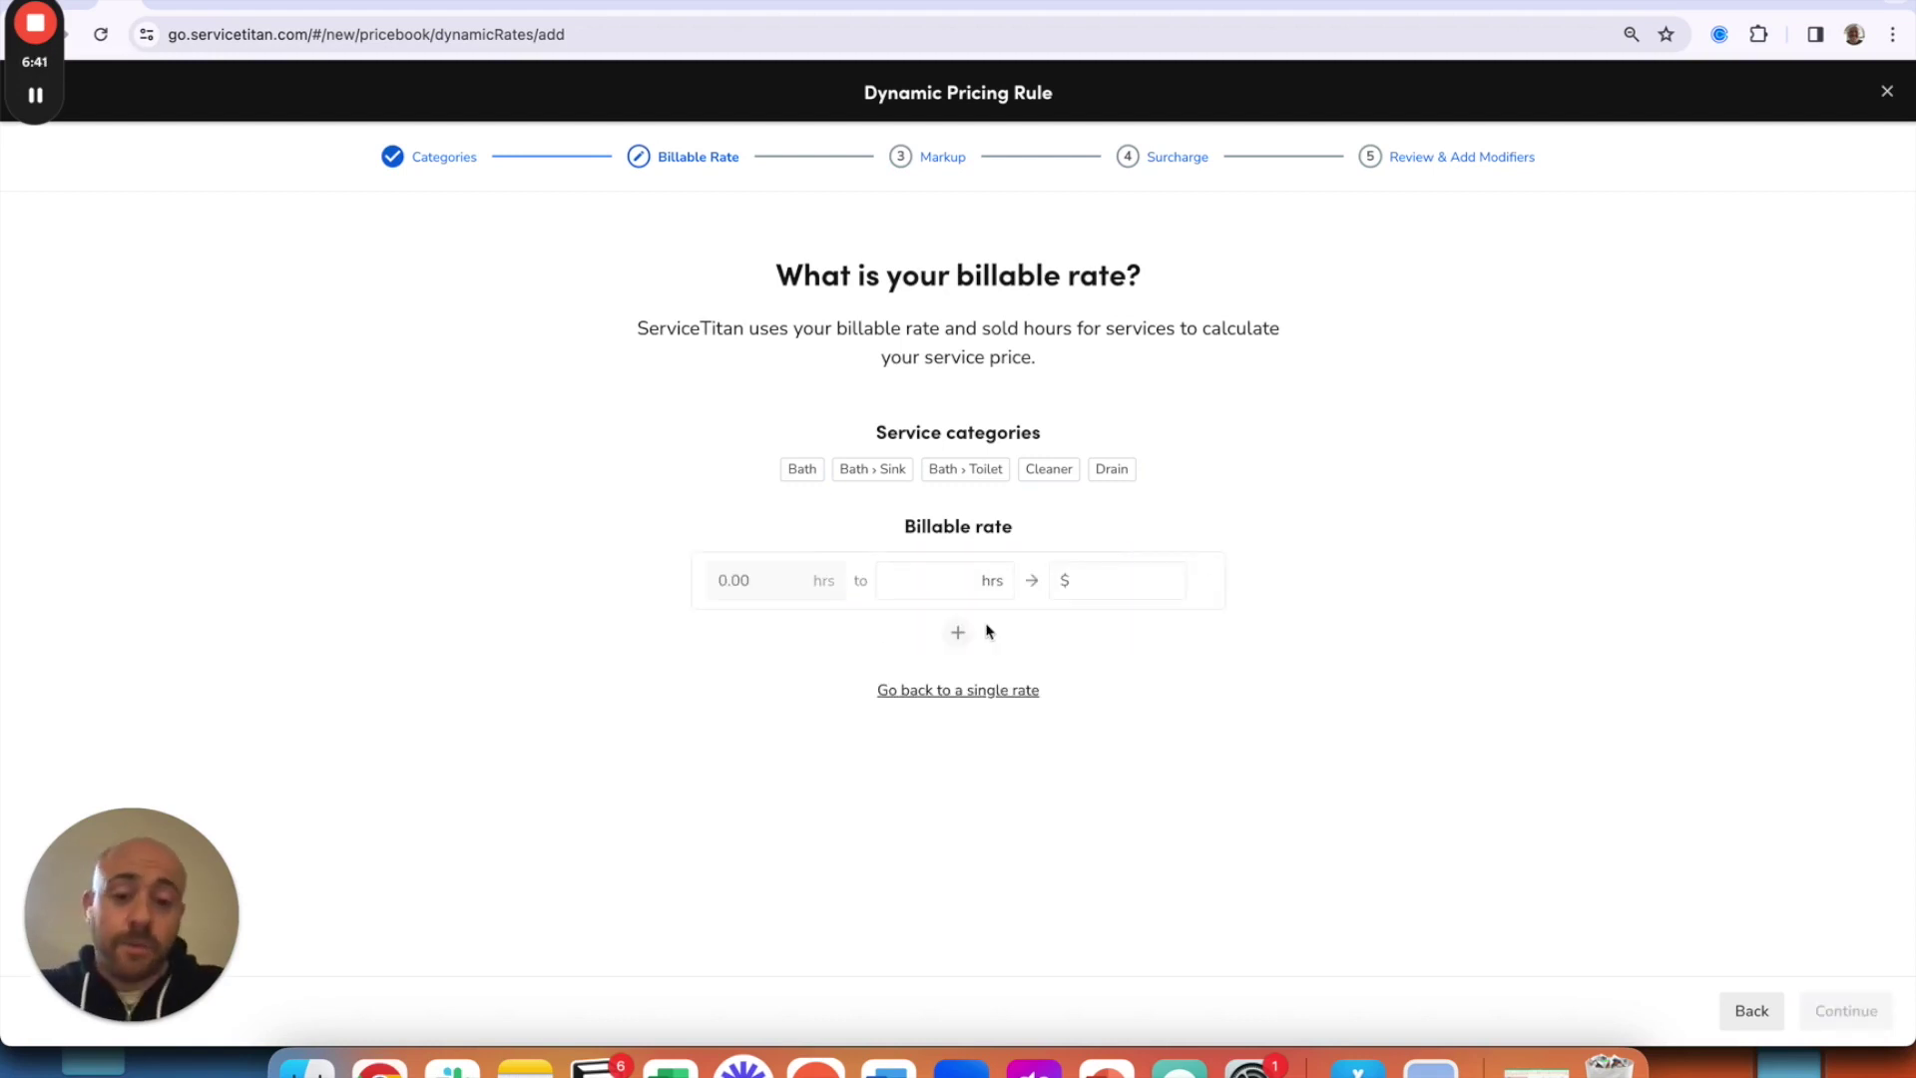
click(939, 587)
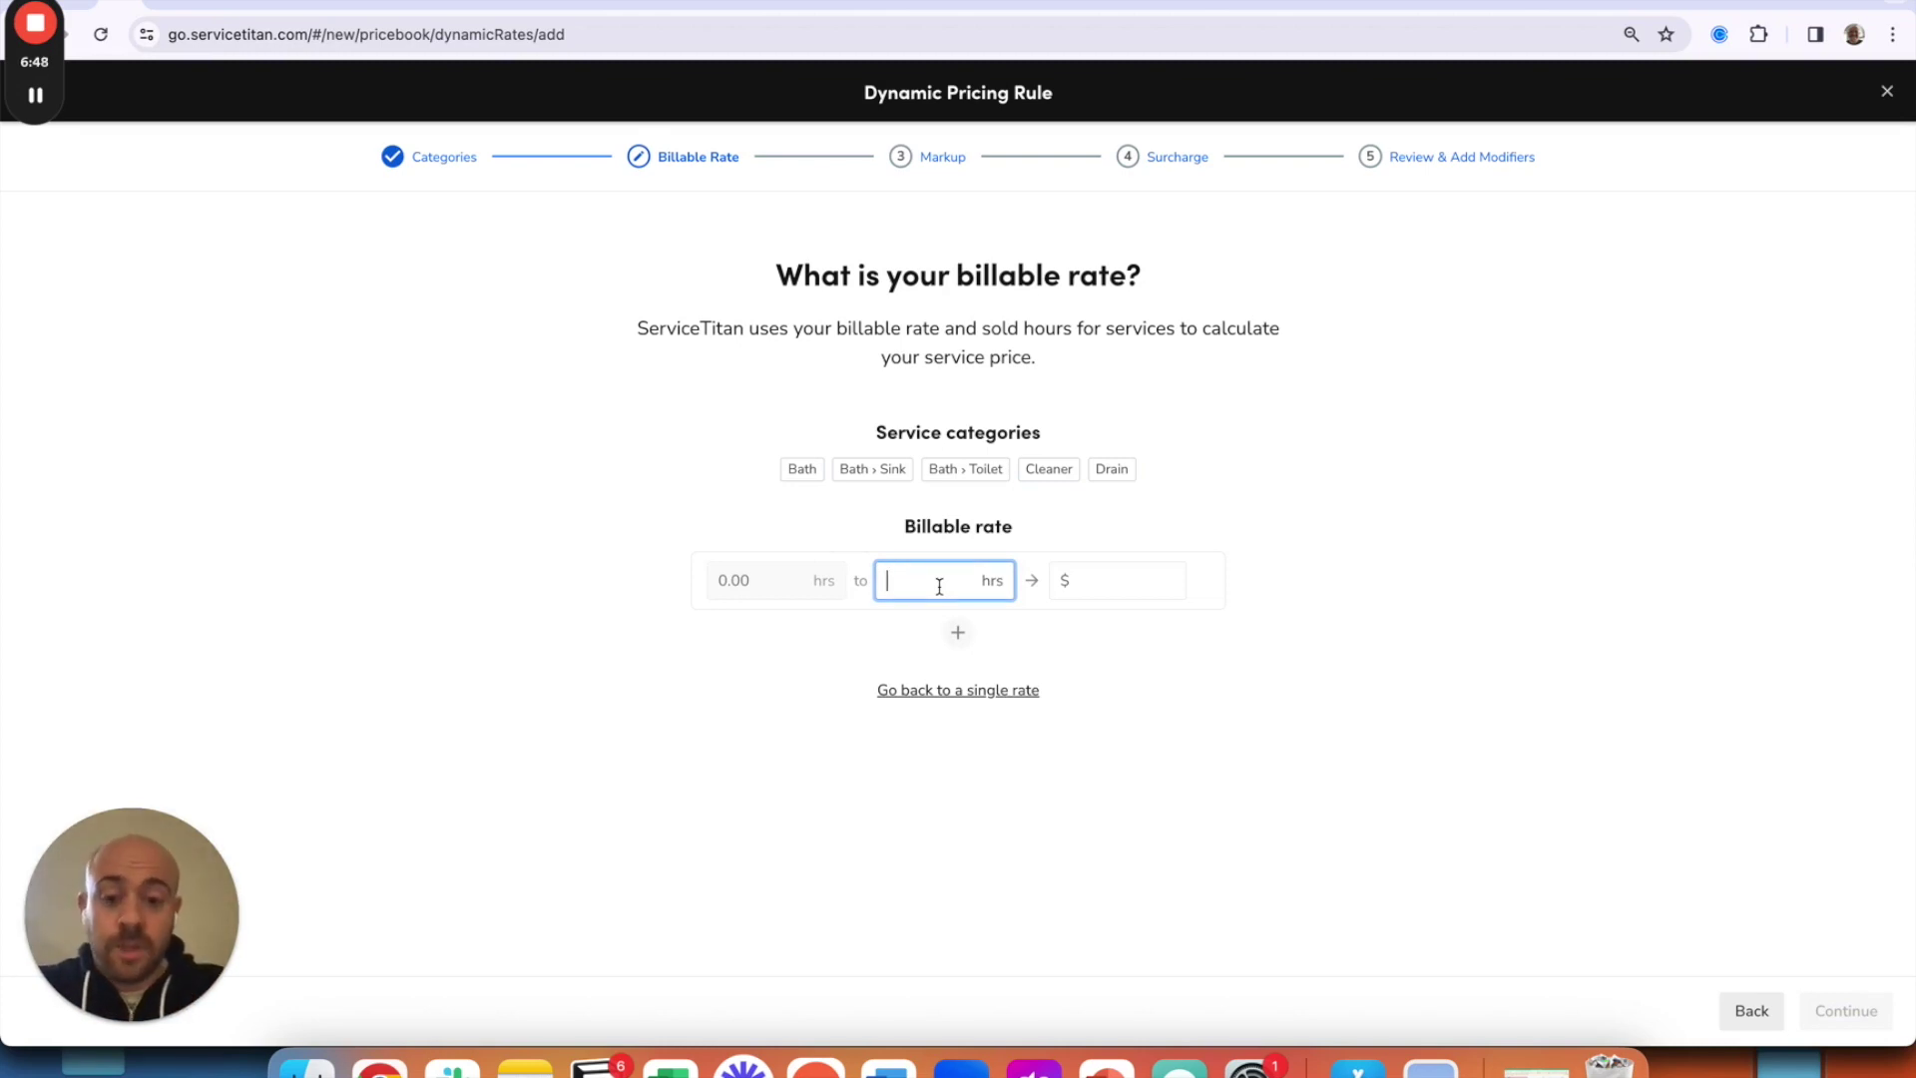
text(8)
click(1091, 569)
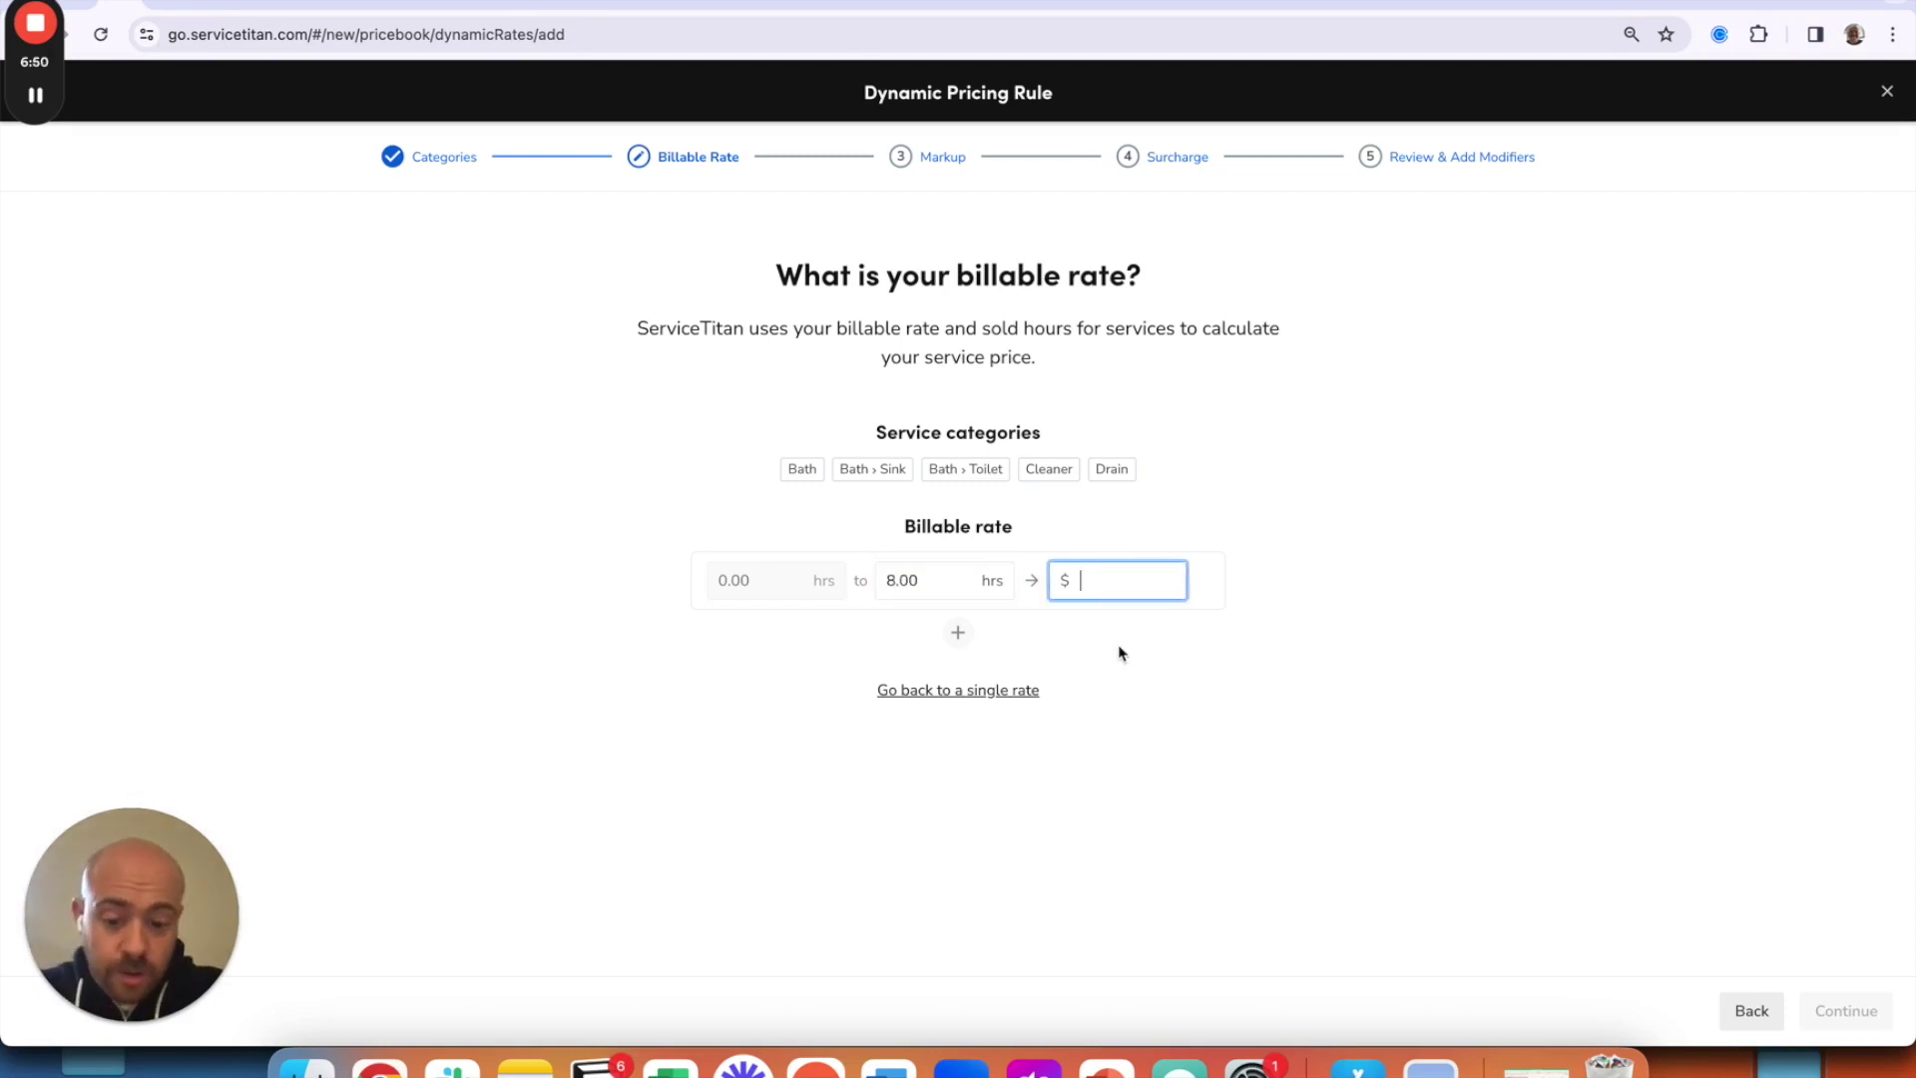
text(250)
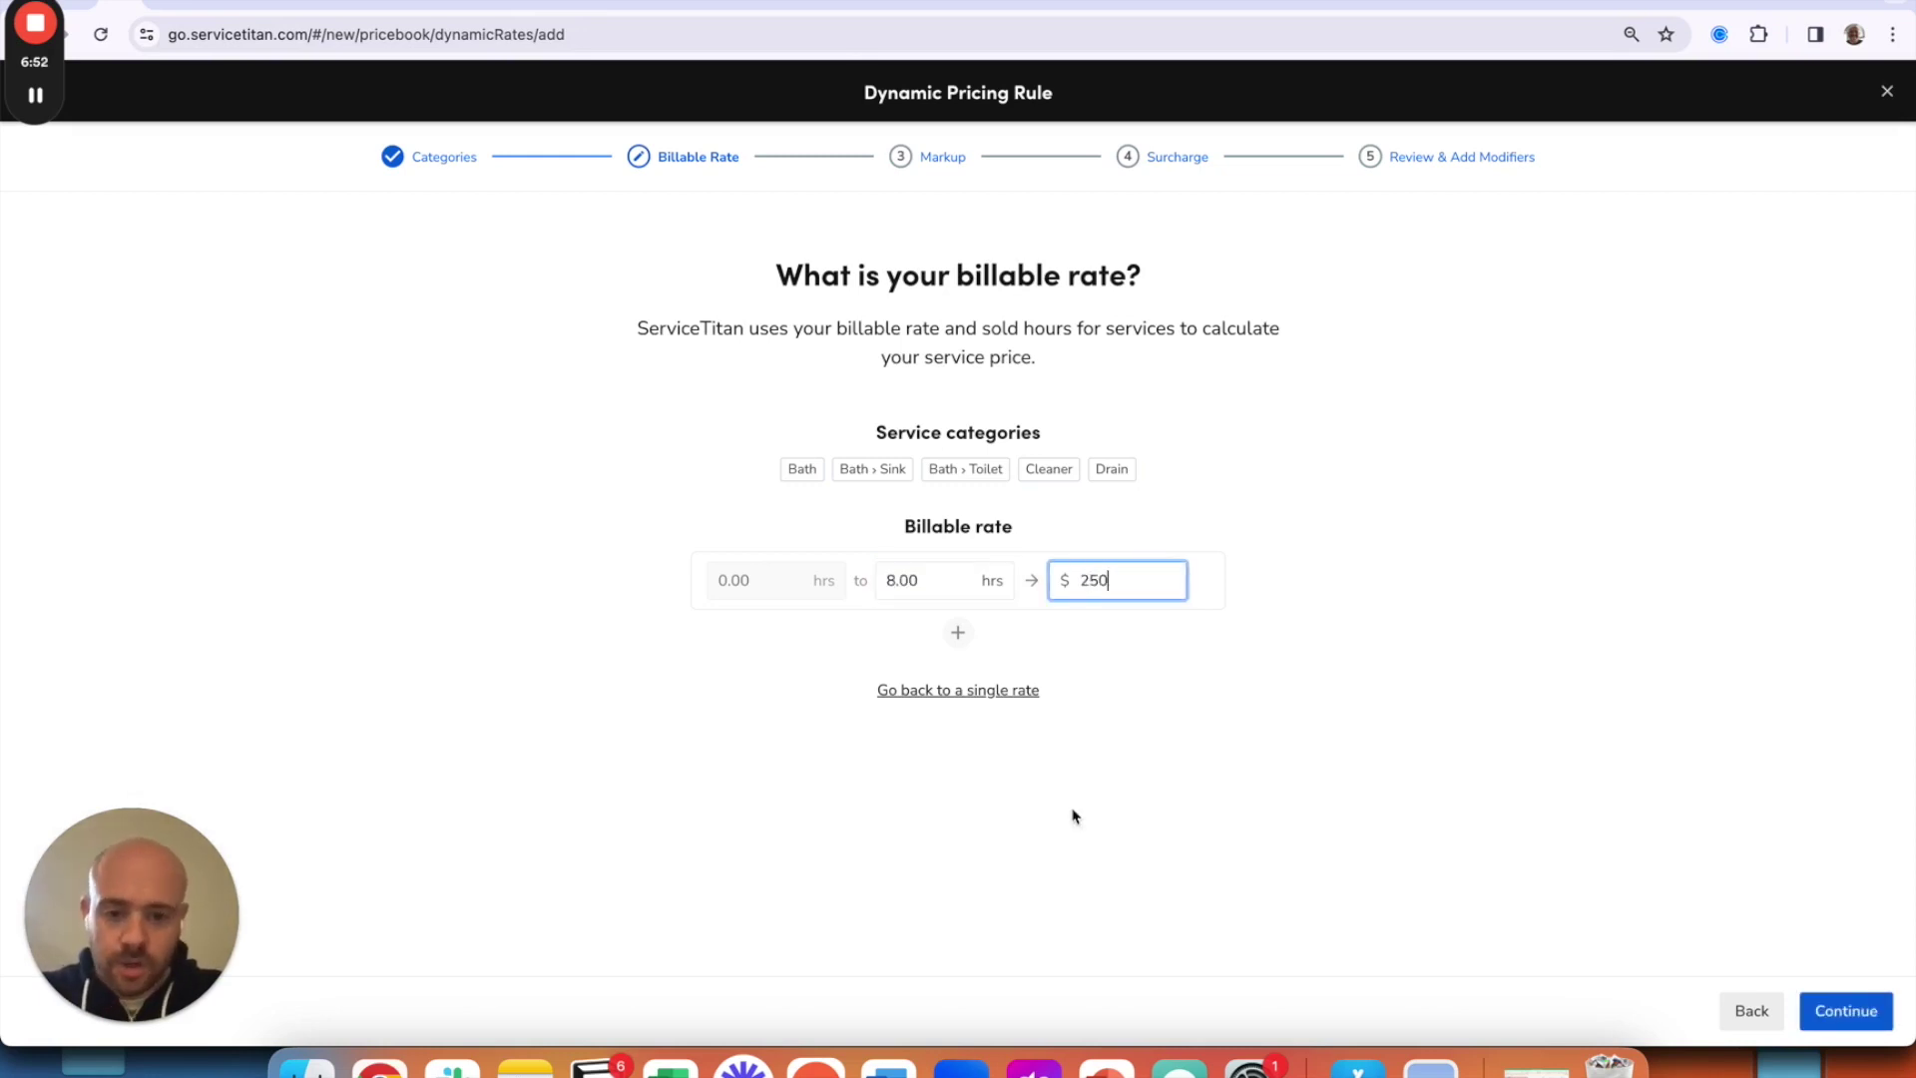
click(958, 633)
click(936, 647)
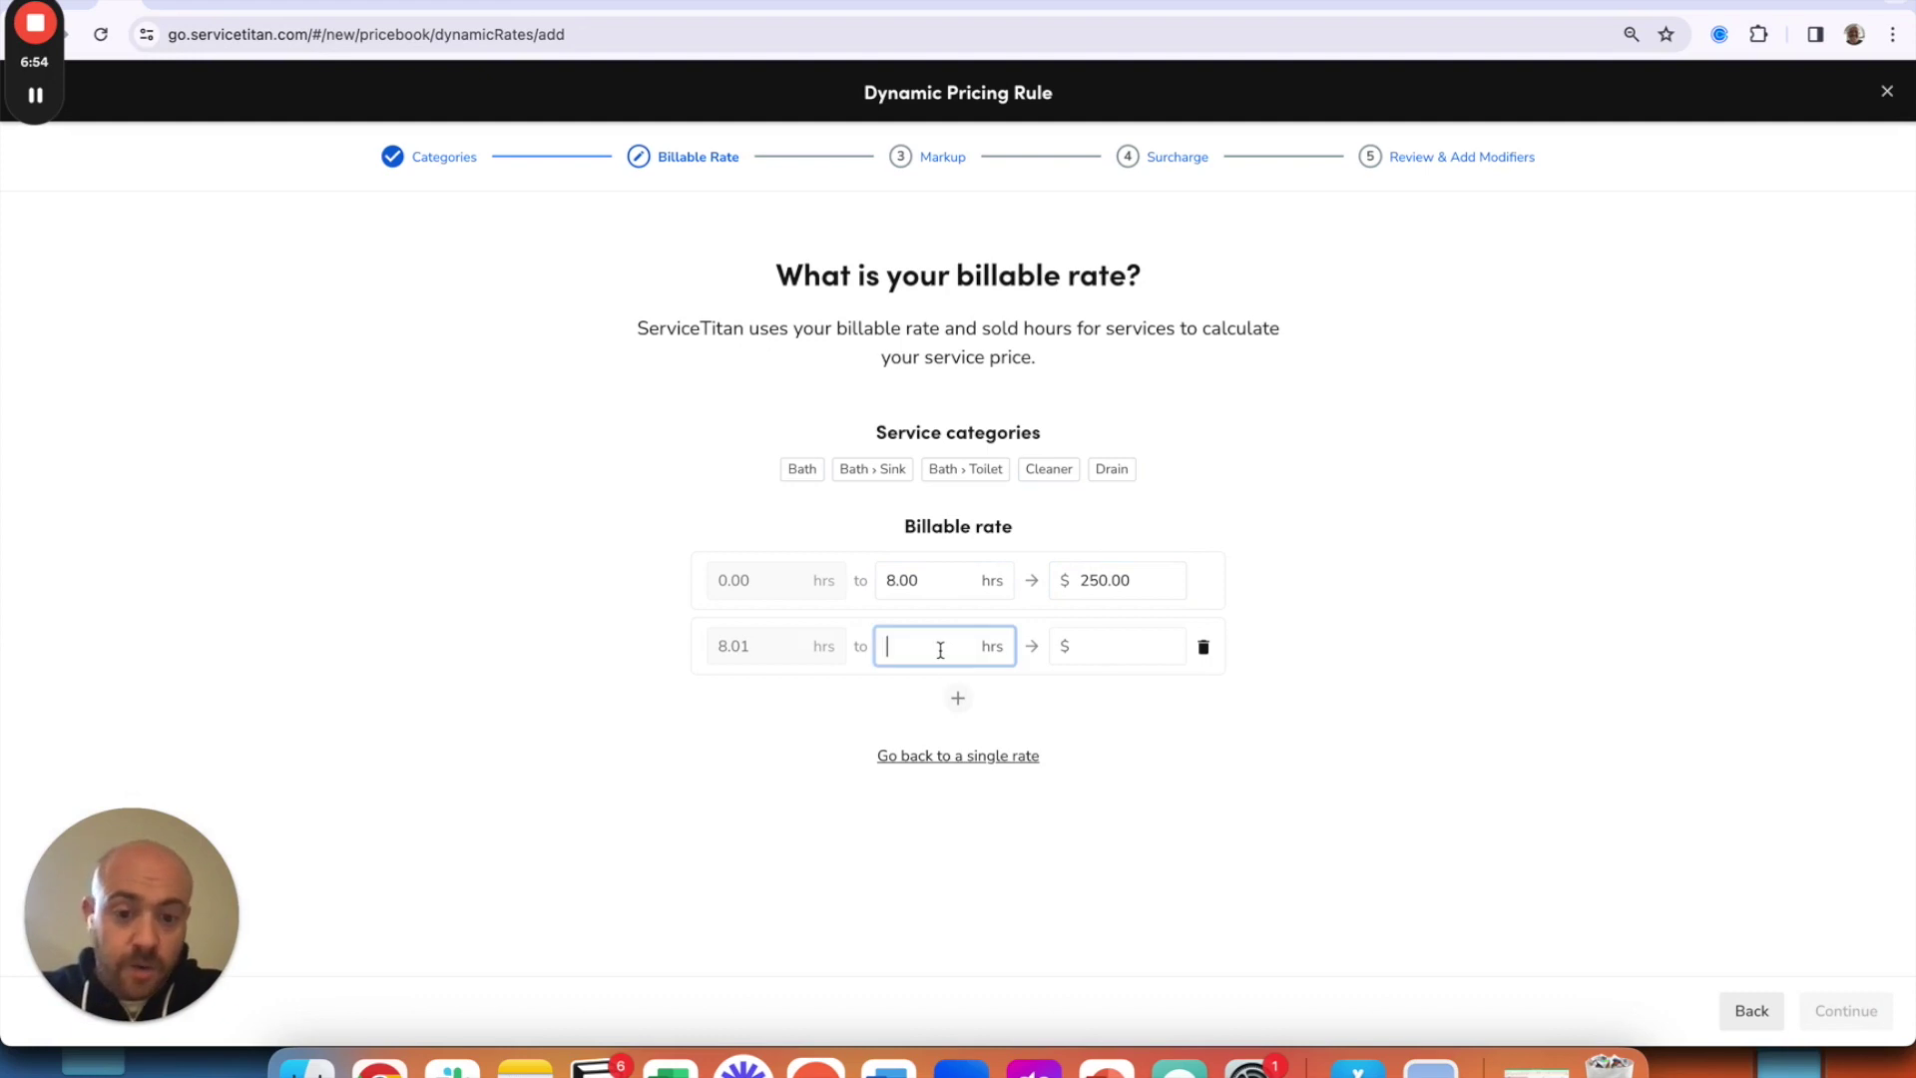
text(12)
click(1111, 653)
text(300)
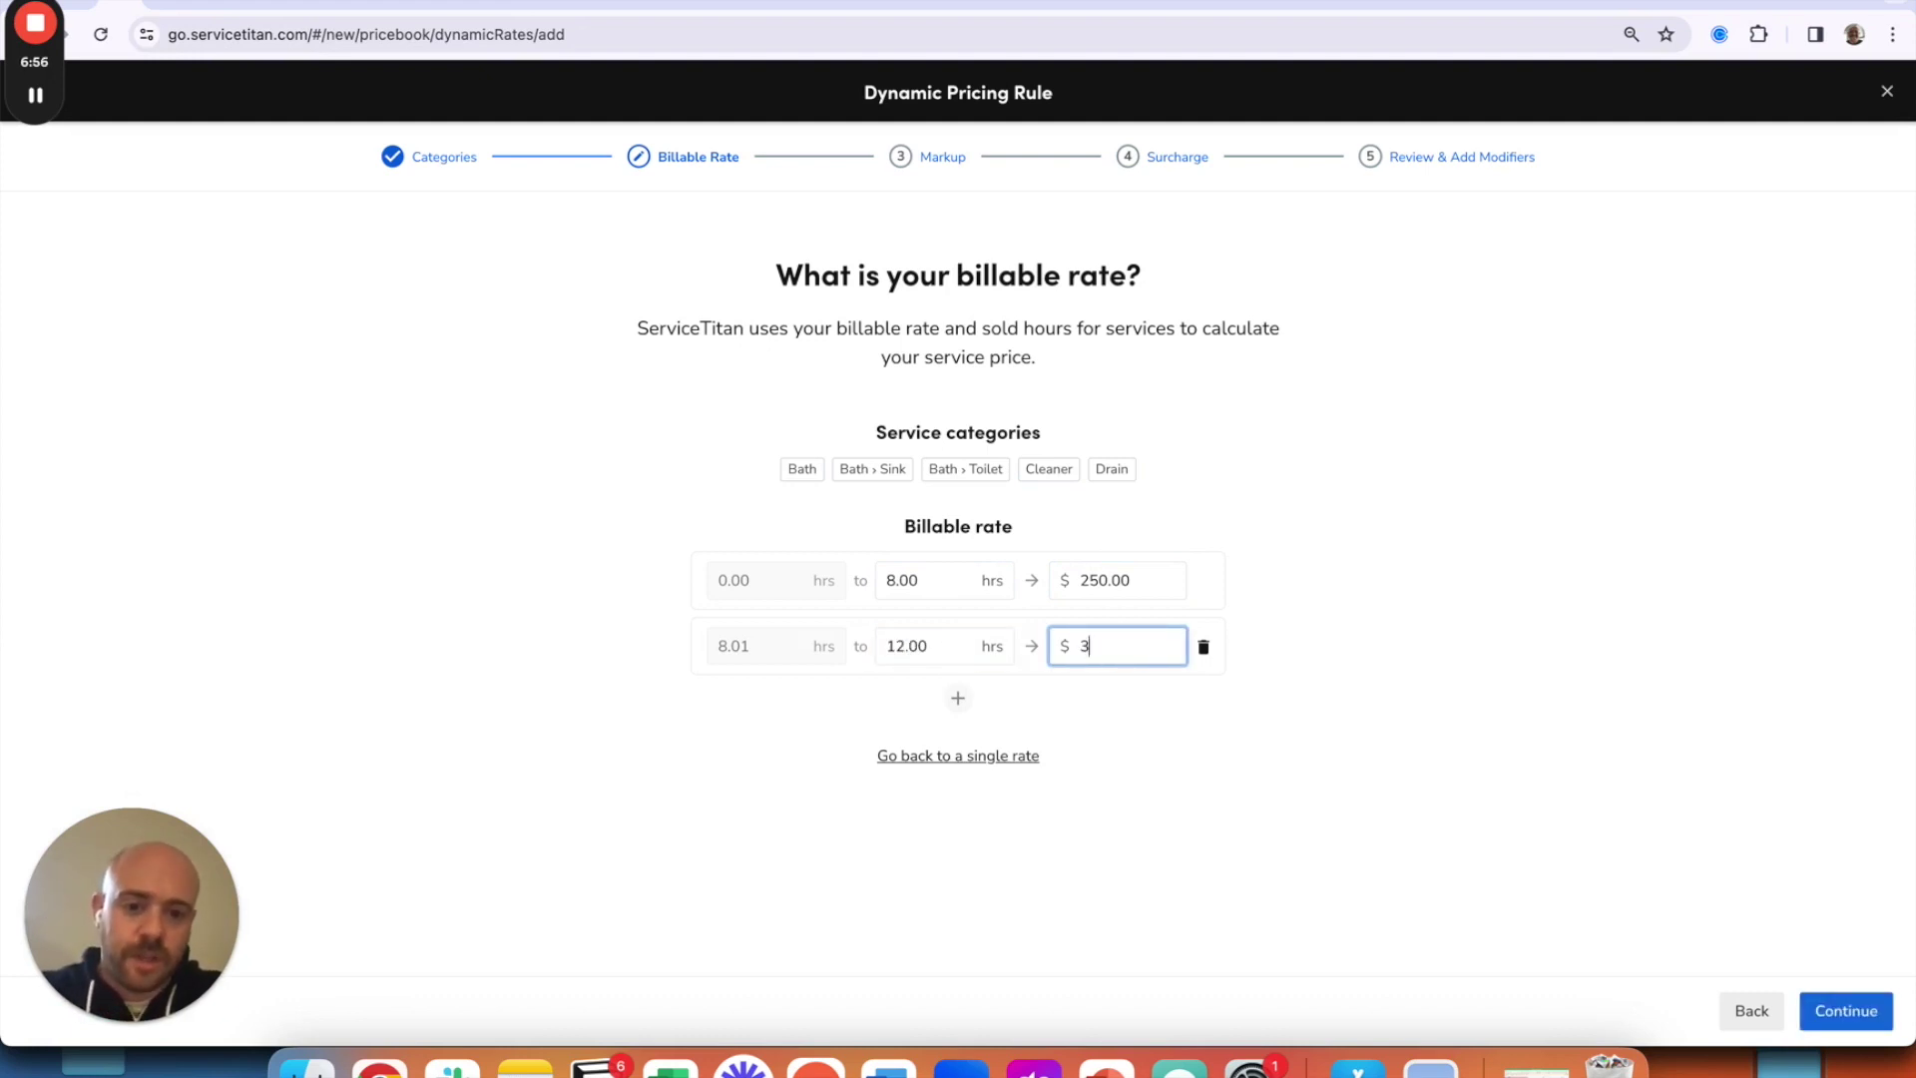
click(958, 697)
click(890, 711)
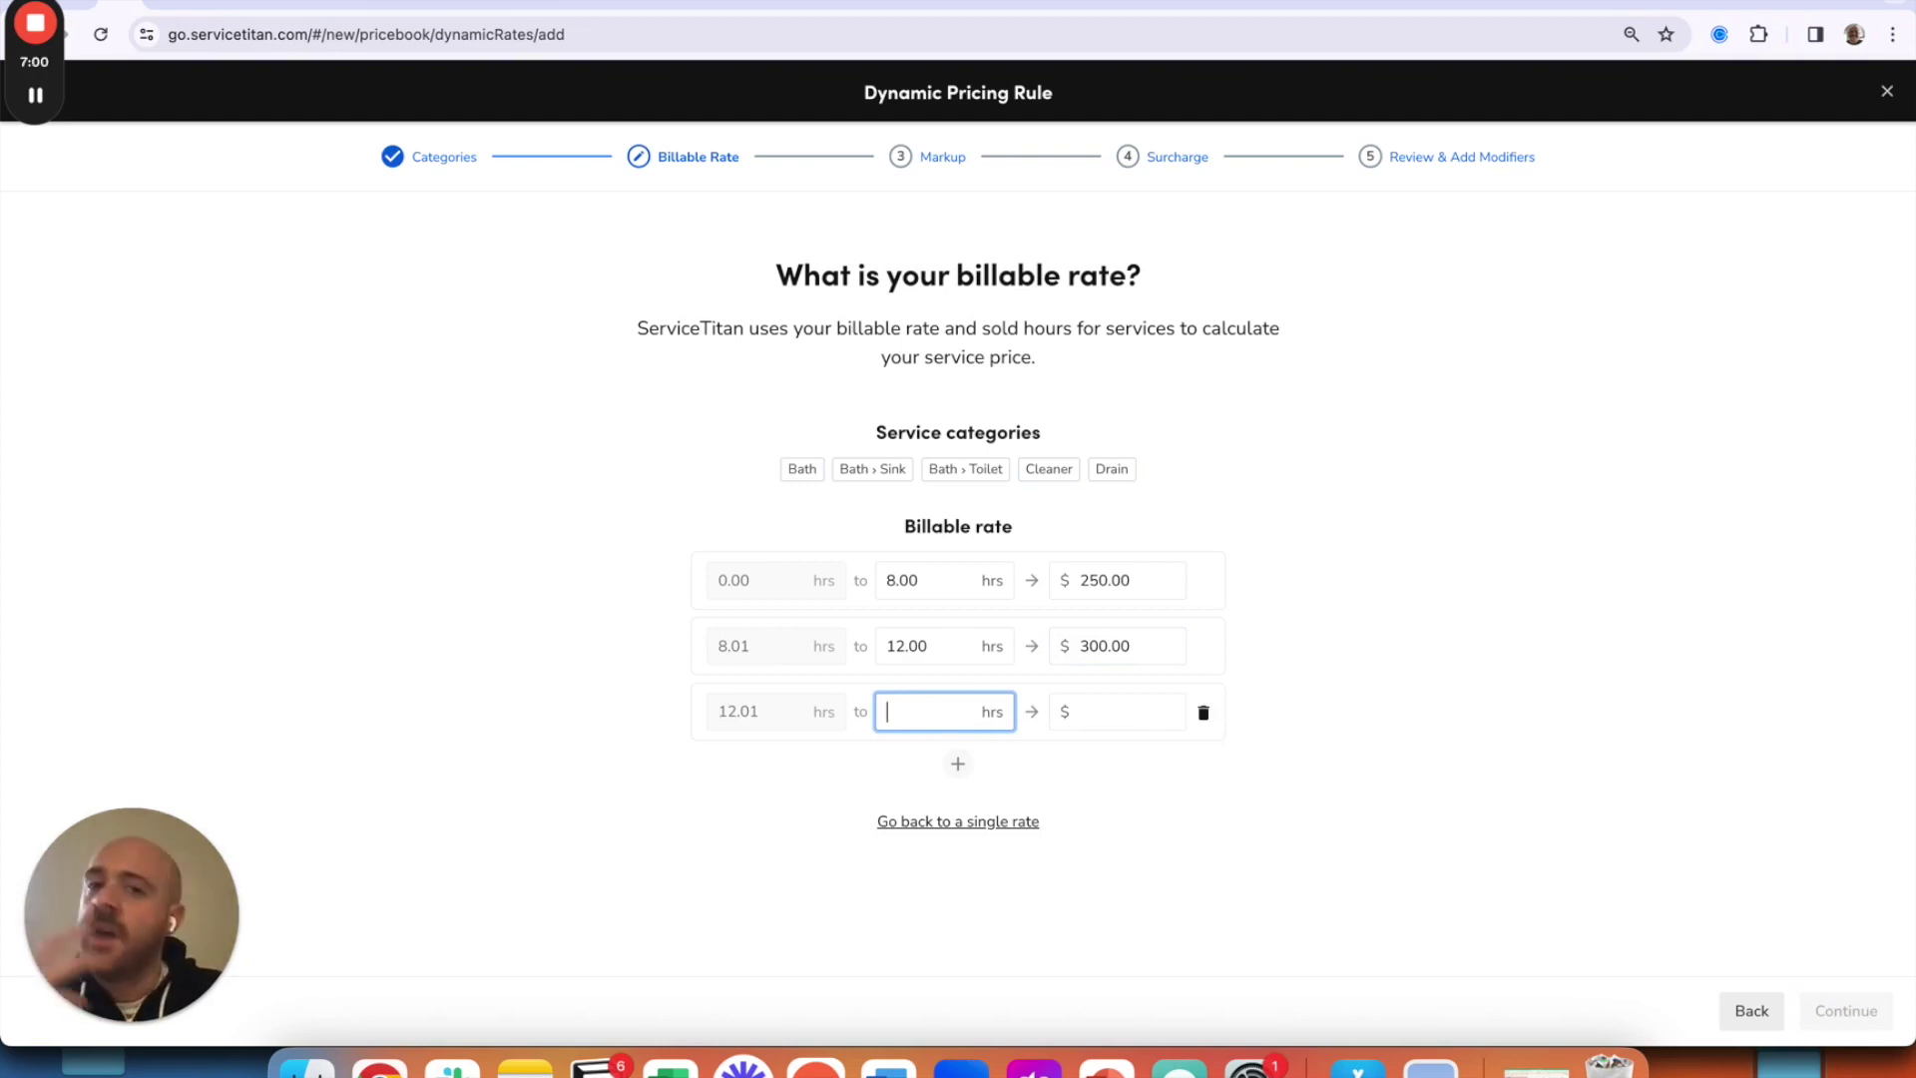
click(1203, 711)
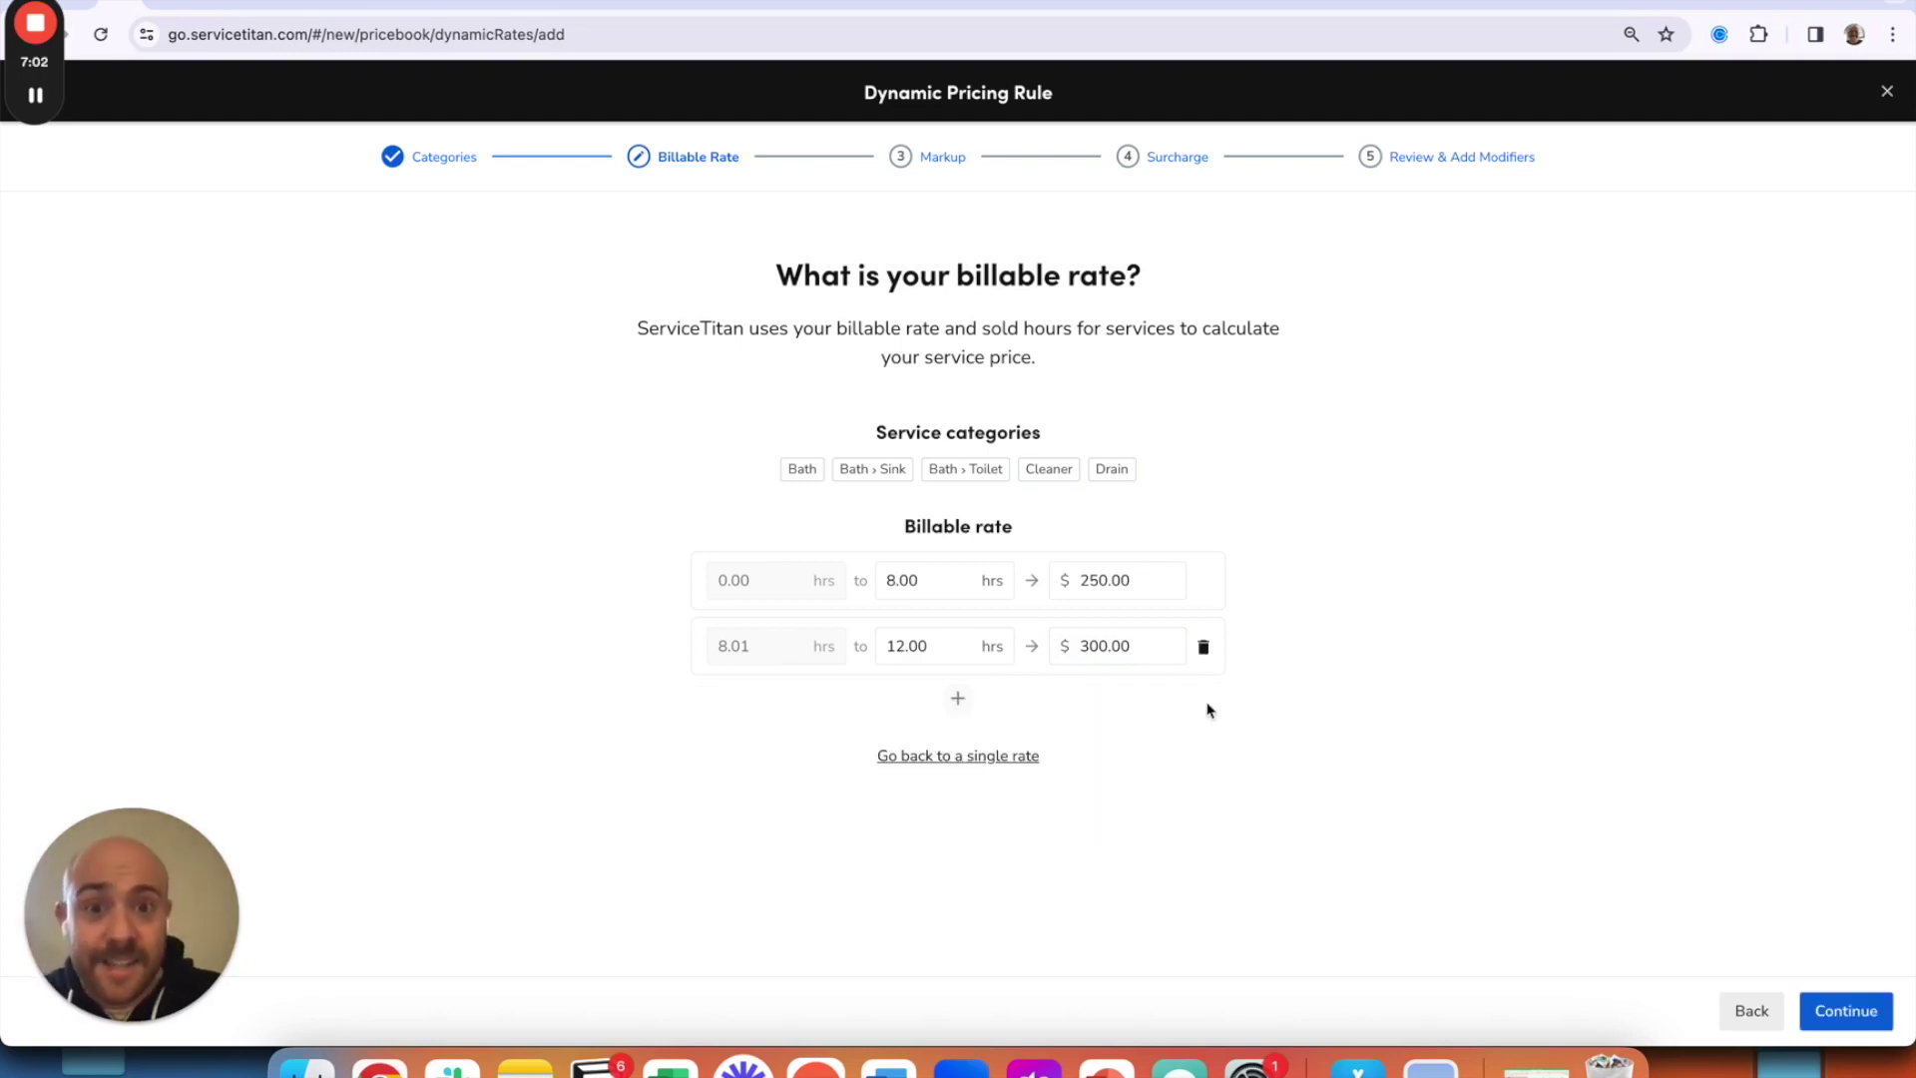
click(1204, 649)
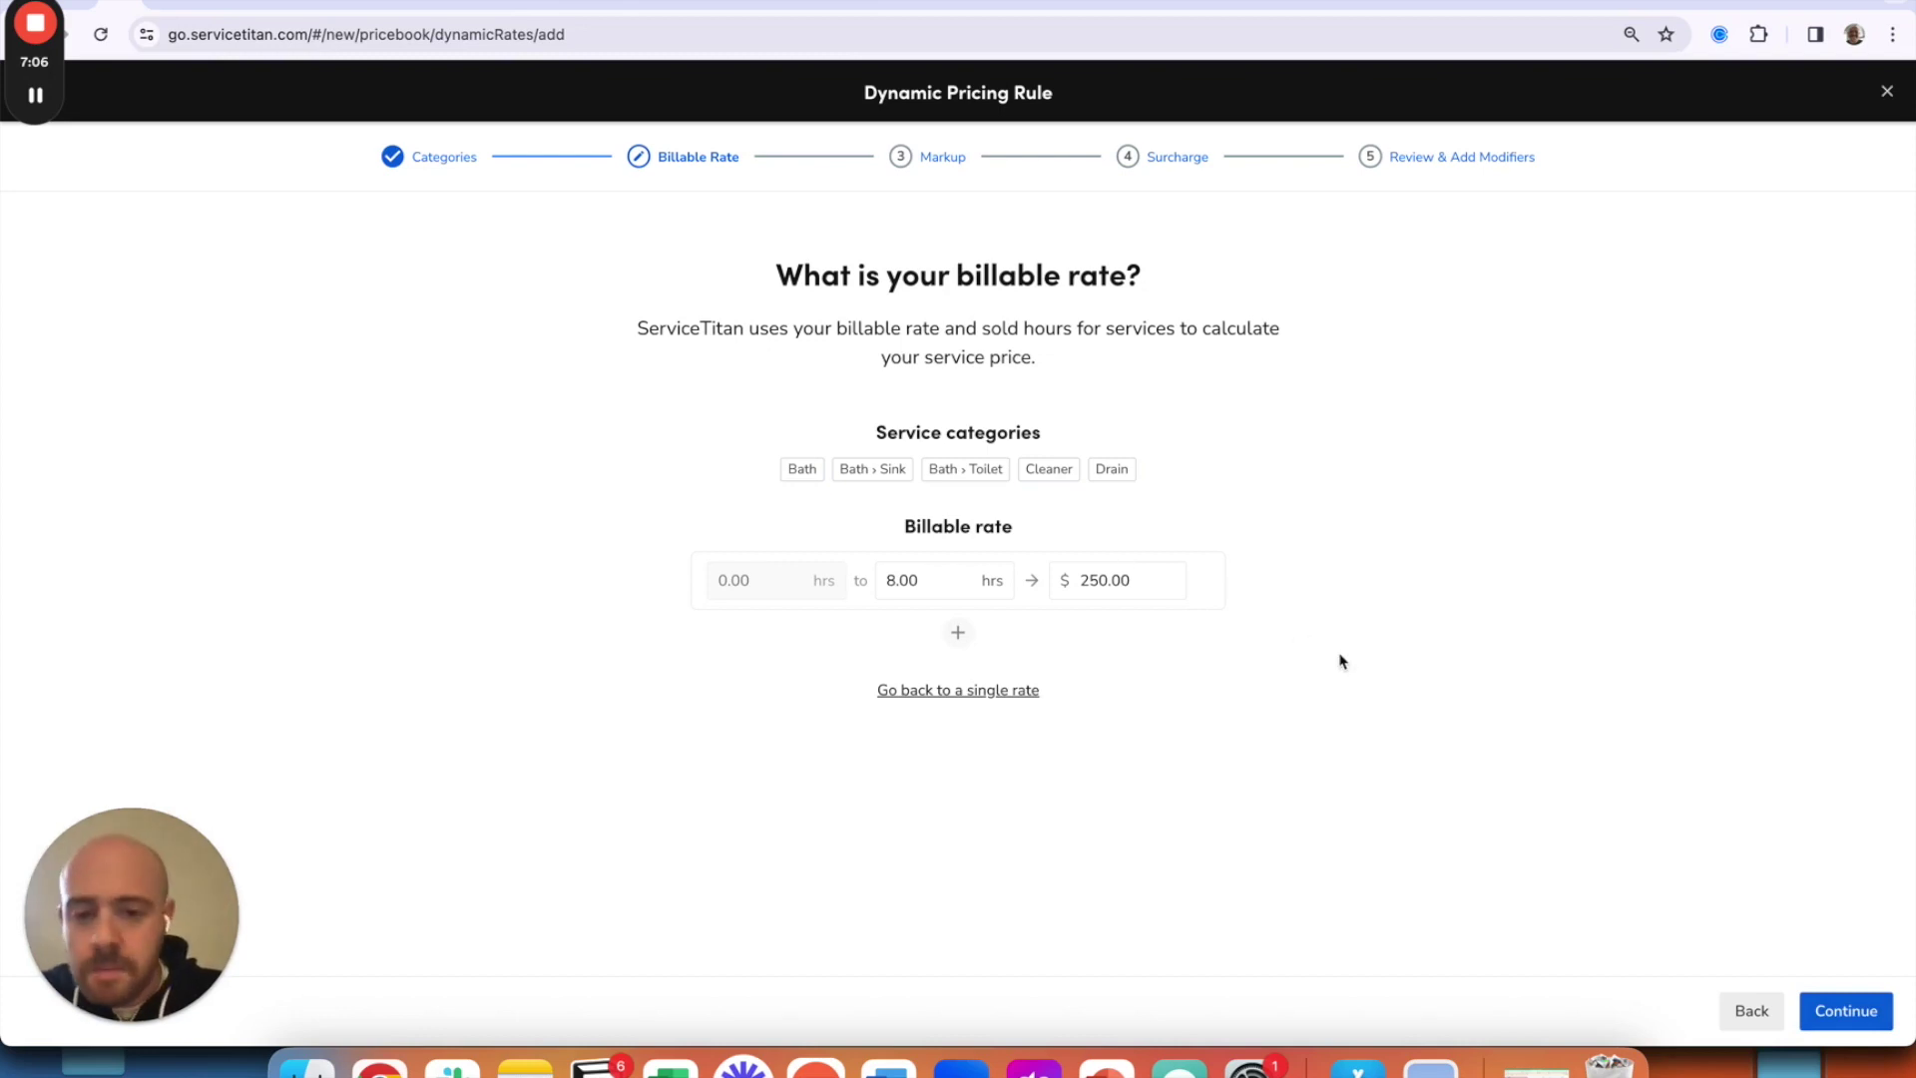
click(956, 691)
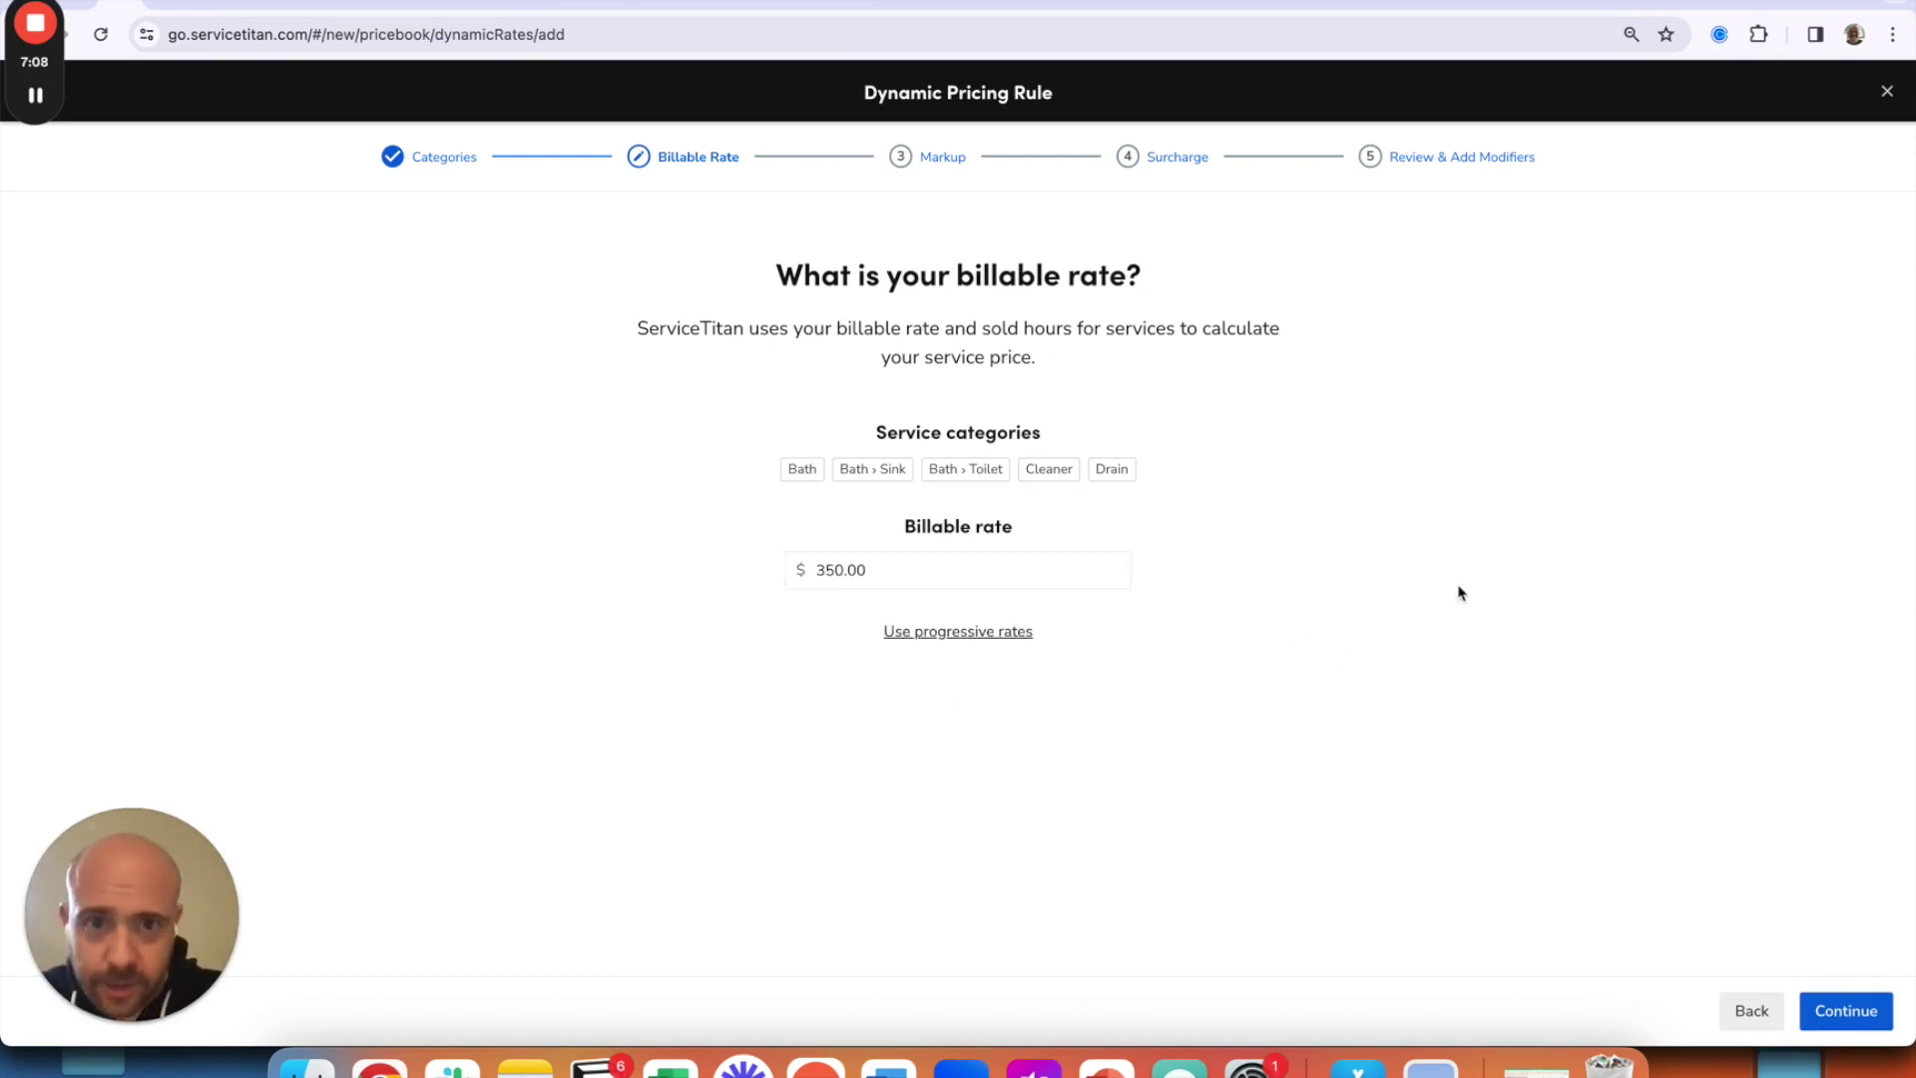
Set the first Materials gross margin tier: up to $500 at 65%.
click(1876, 1008)
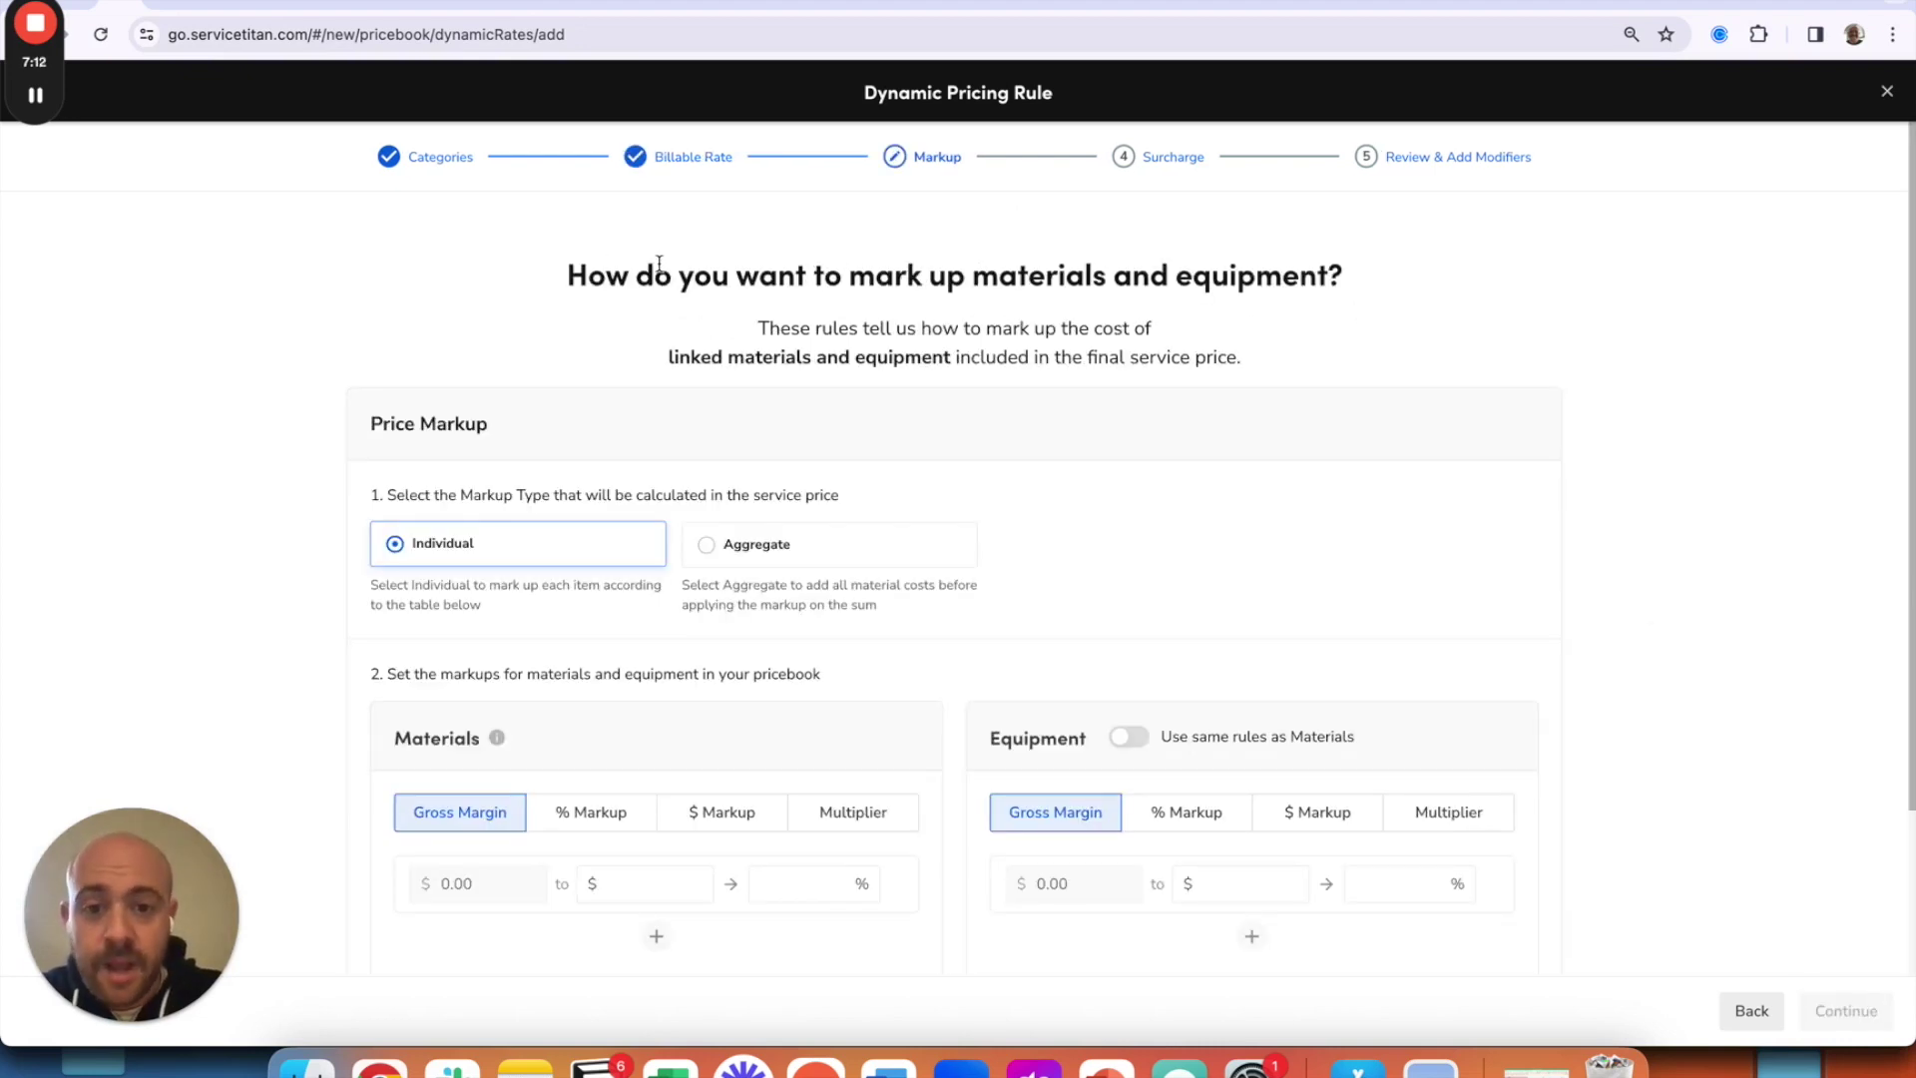
scroll(1016, 250, down, 2)
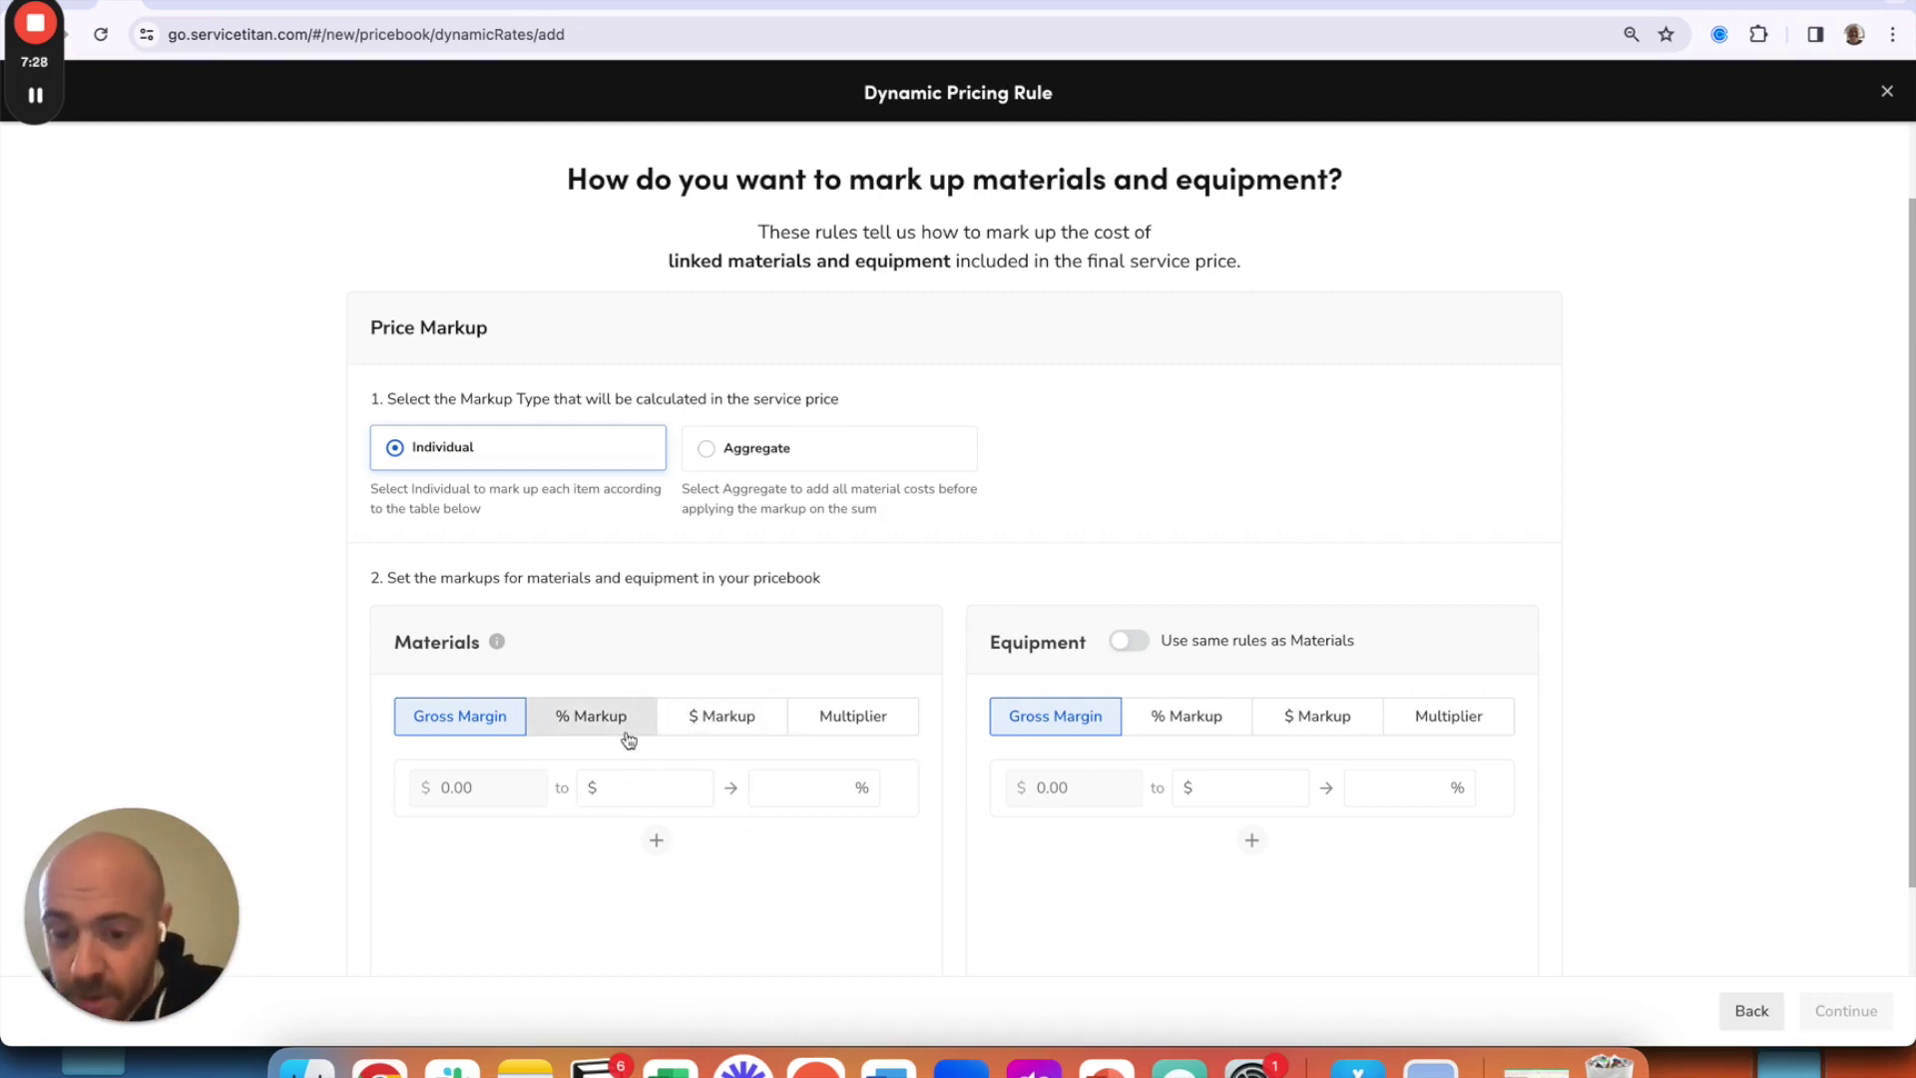
click(620, 788)
scroll(202, 601, down, 1)
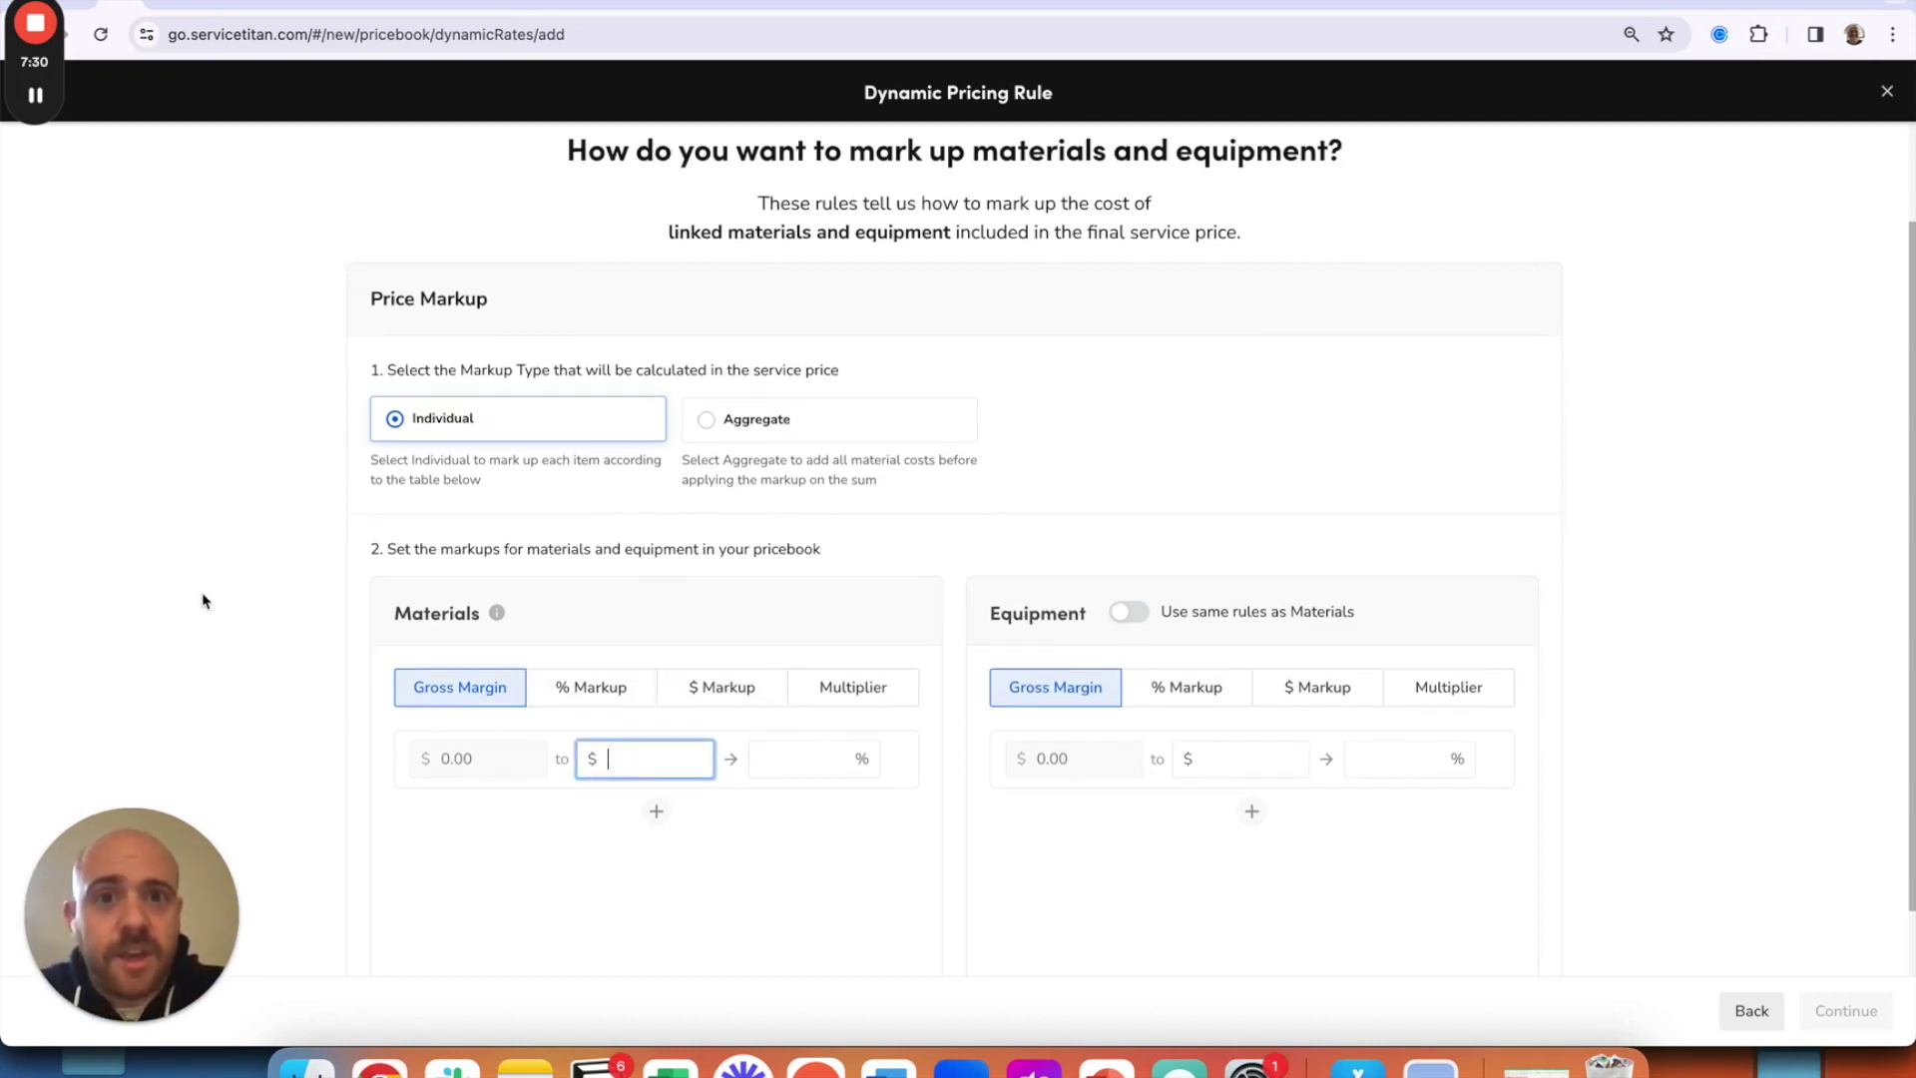
scroll(203, 601, down, 2)
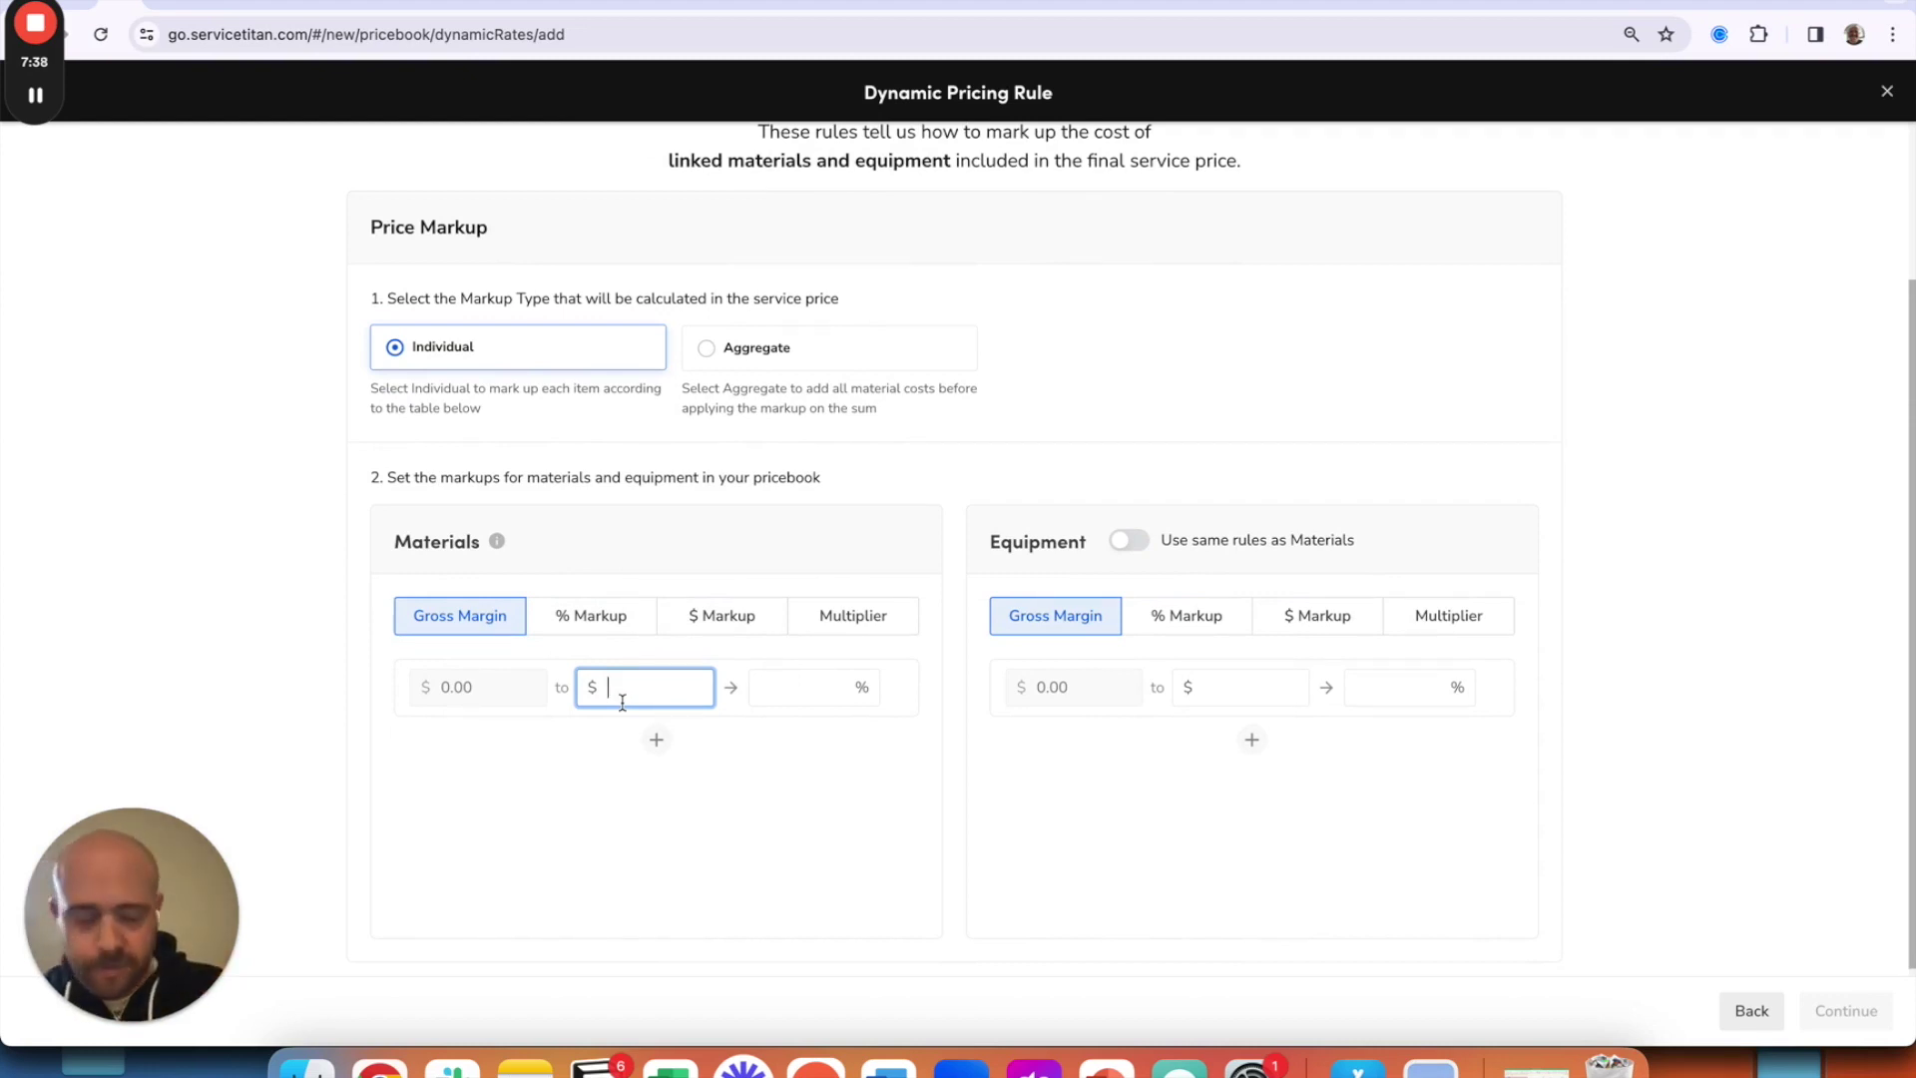
text(500)
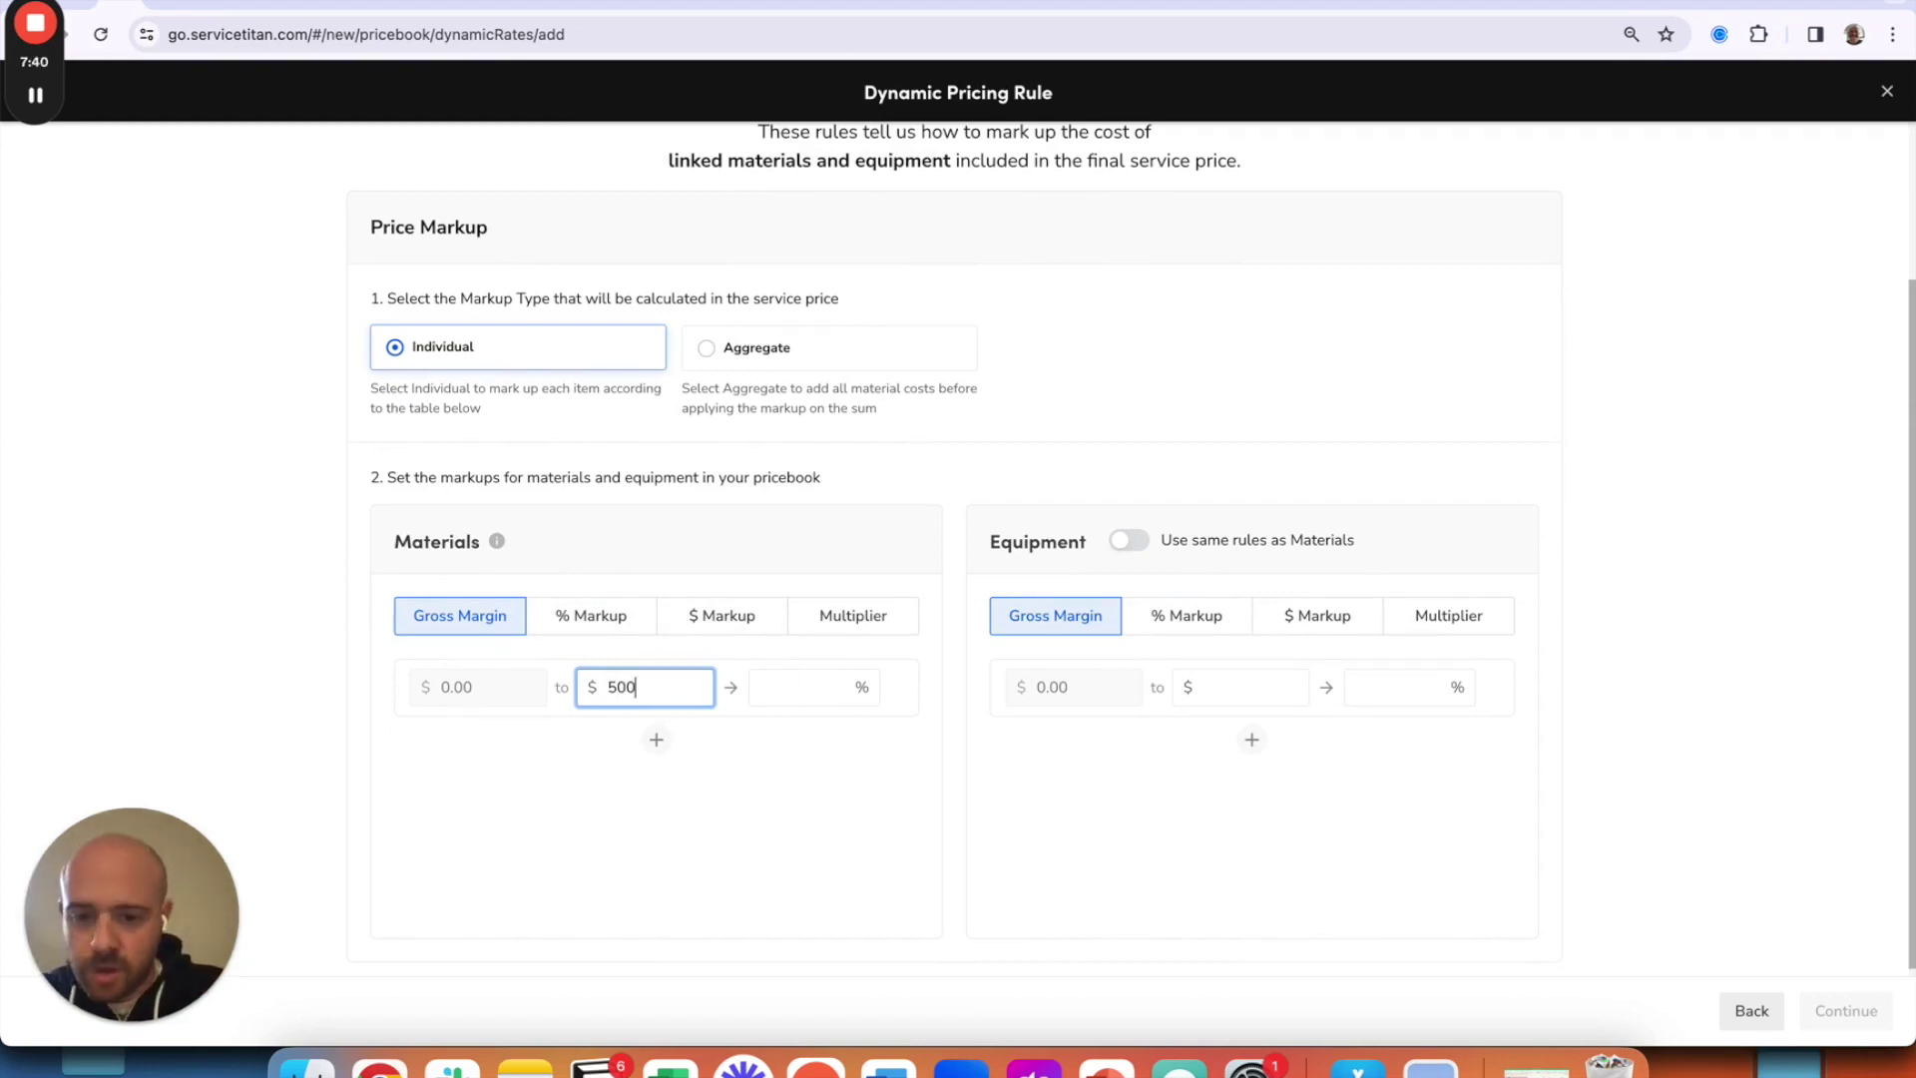
click(652, 740)
scroll(894, 607, up, 3)
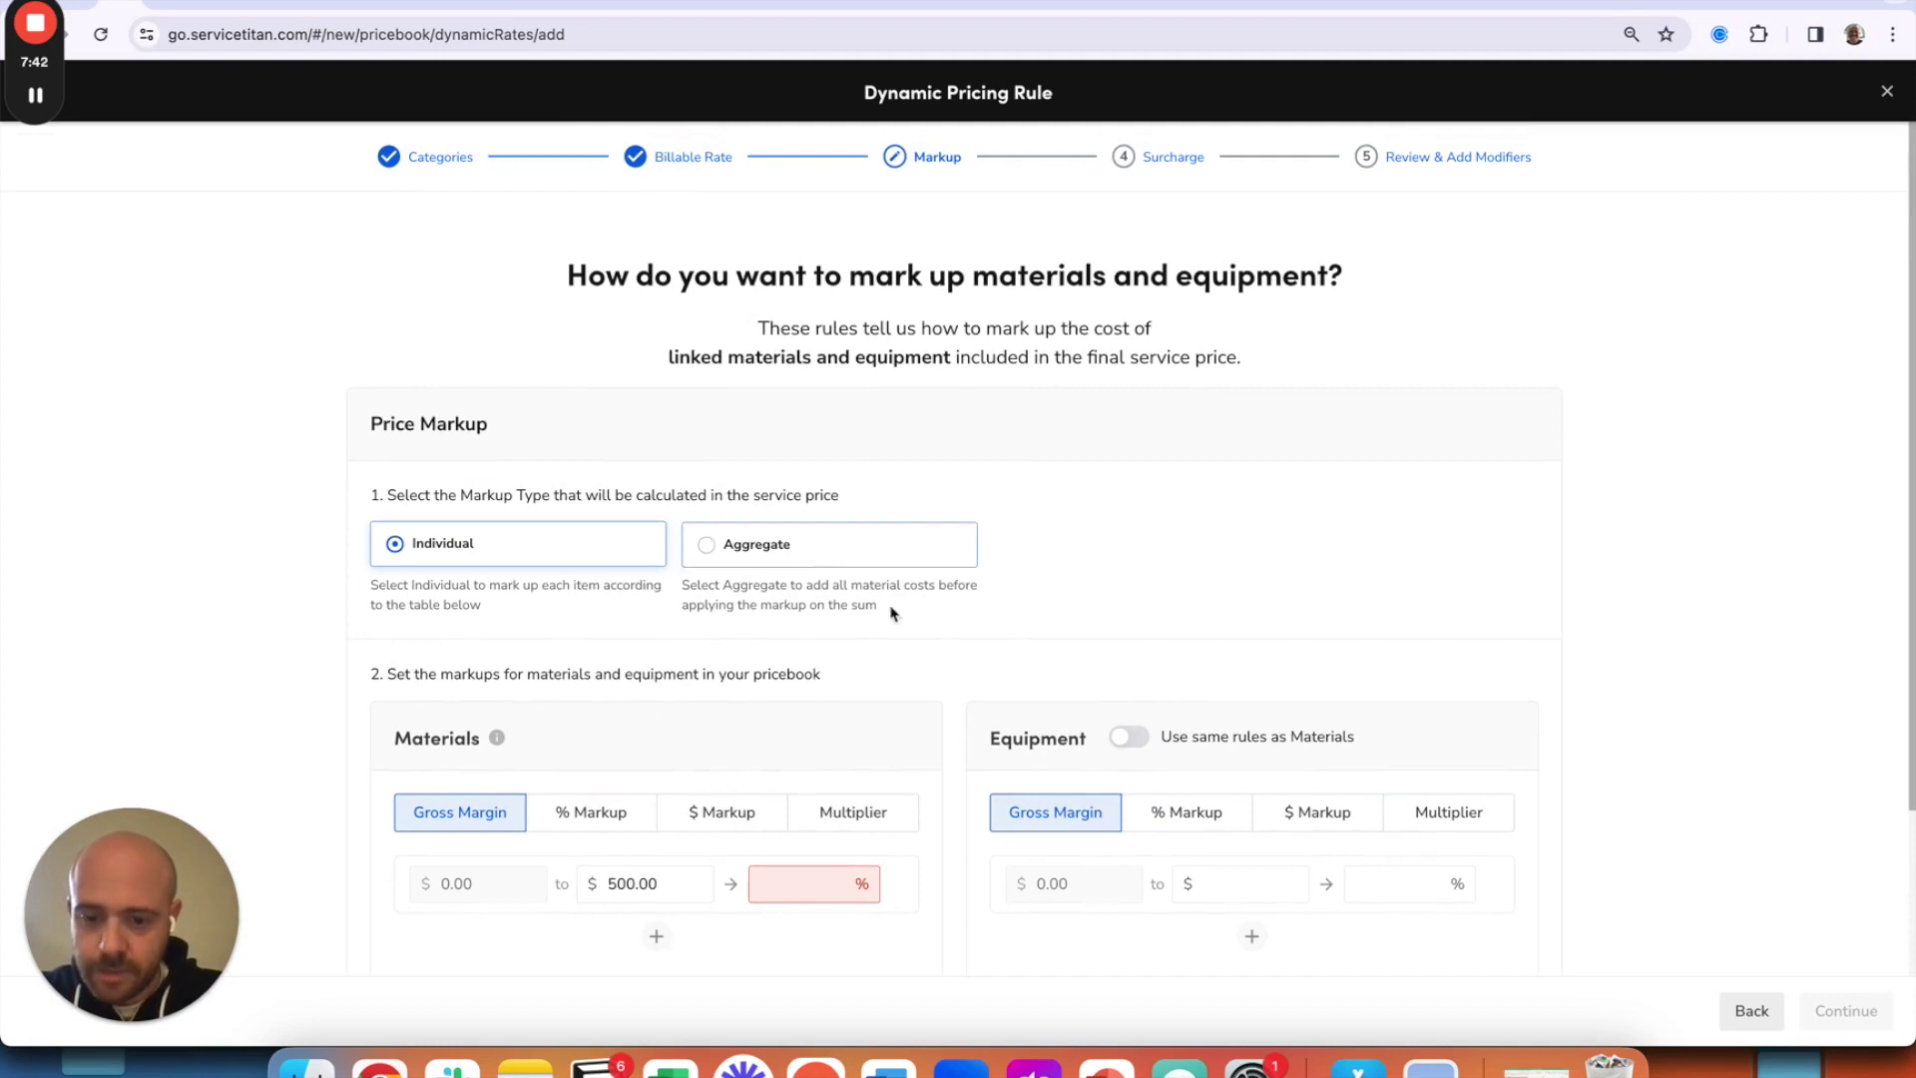
scroll(919, 719, down, 4)
click(804, 678)
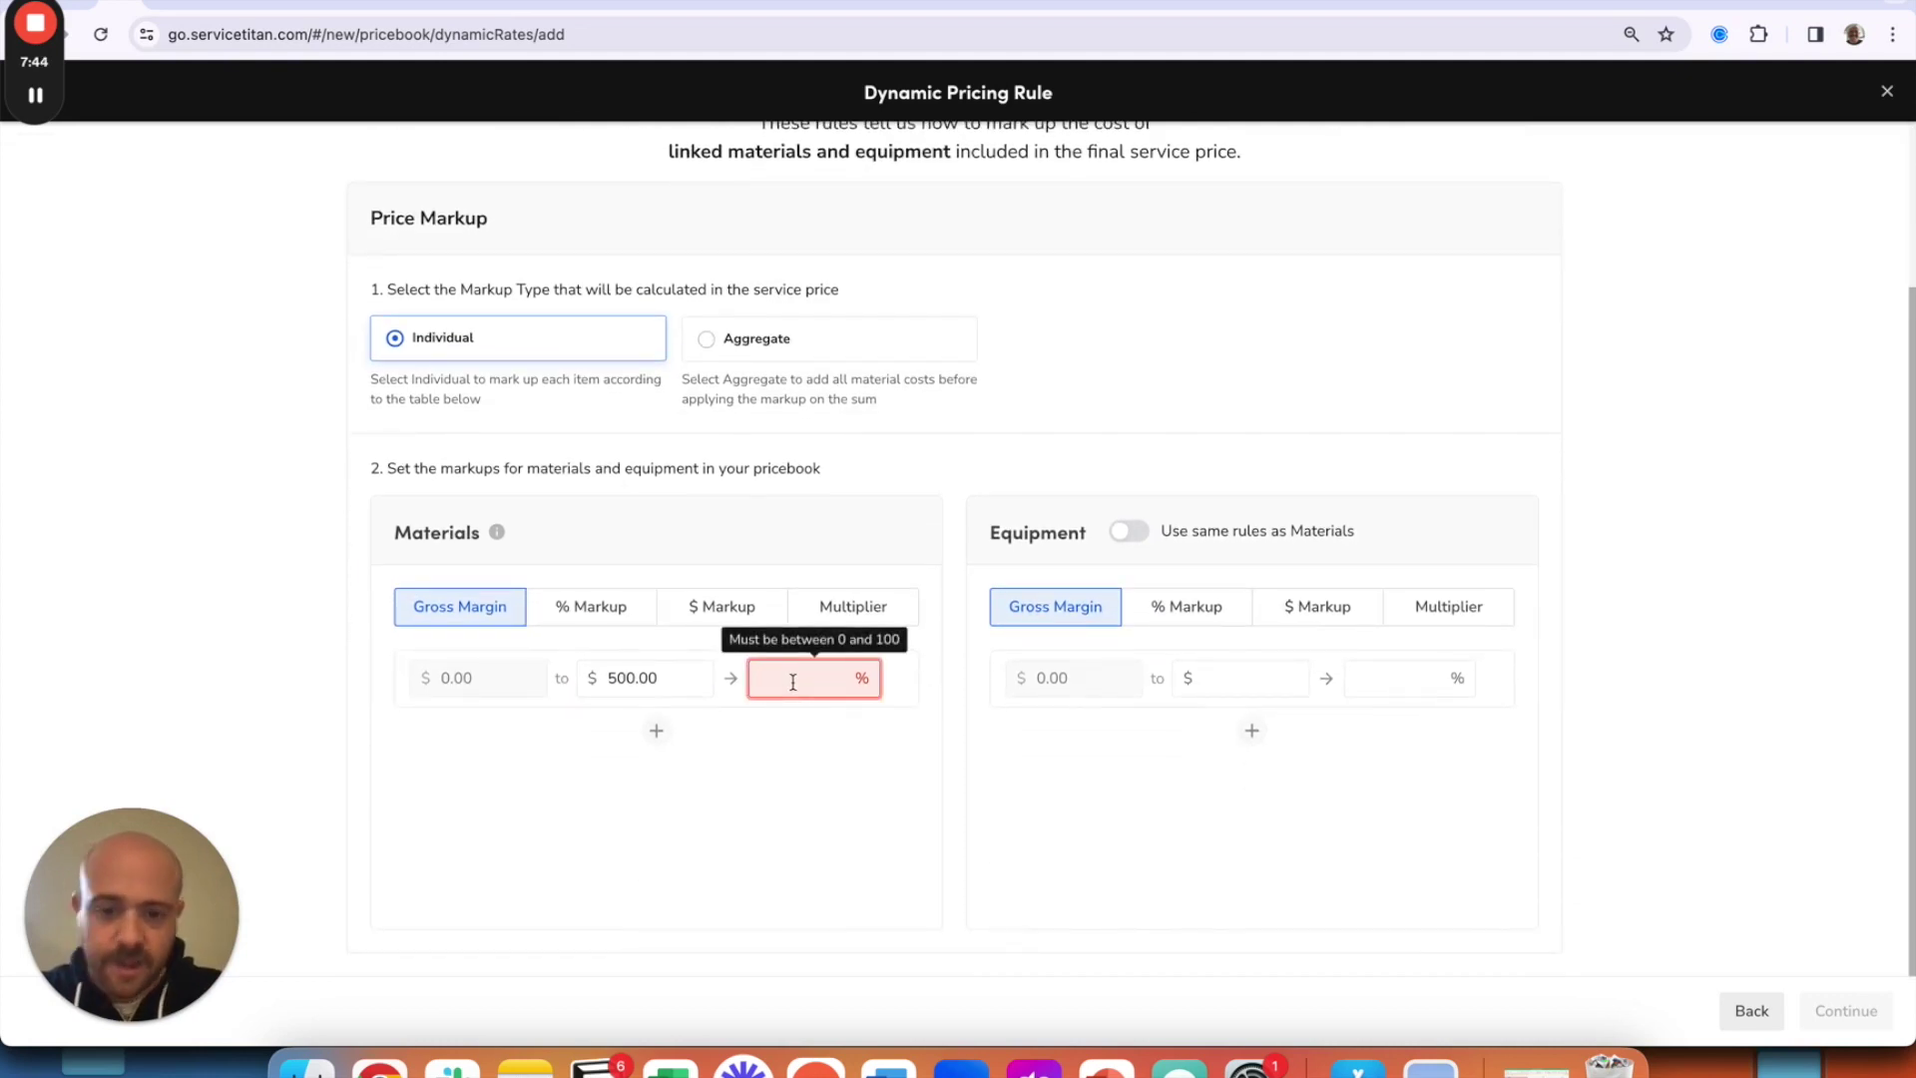
text(65)
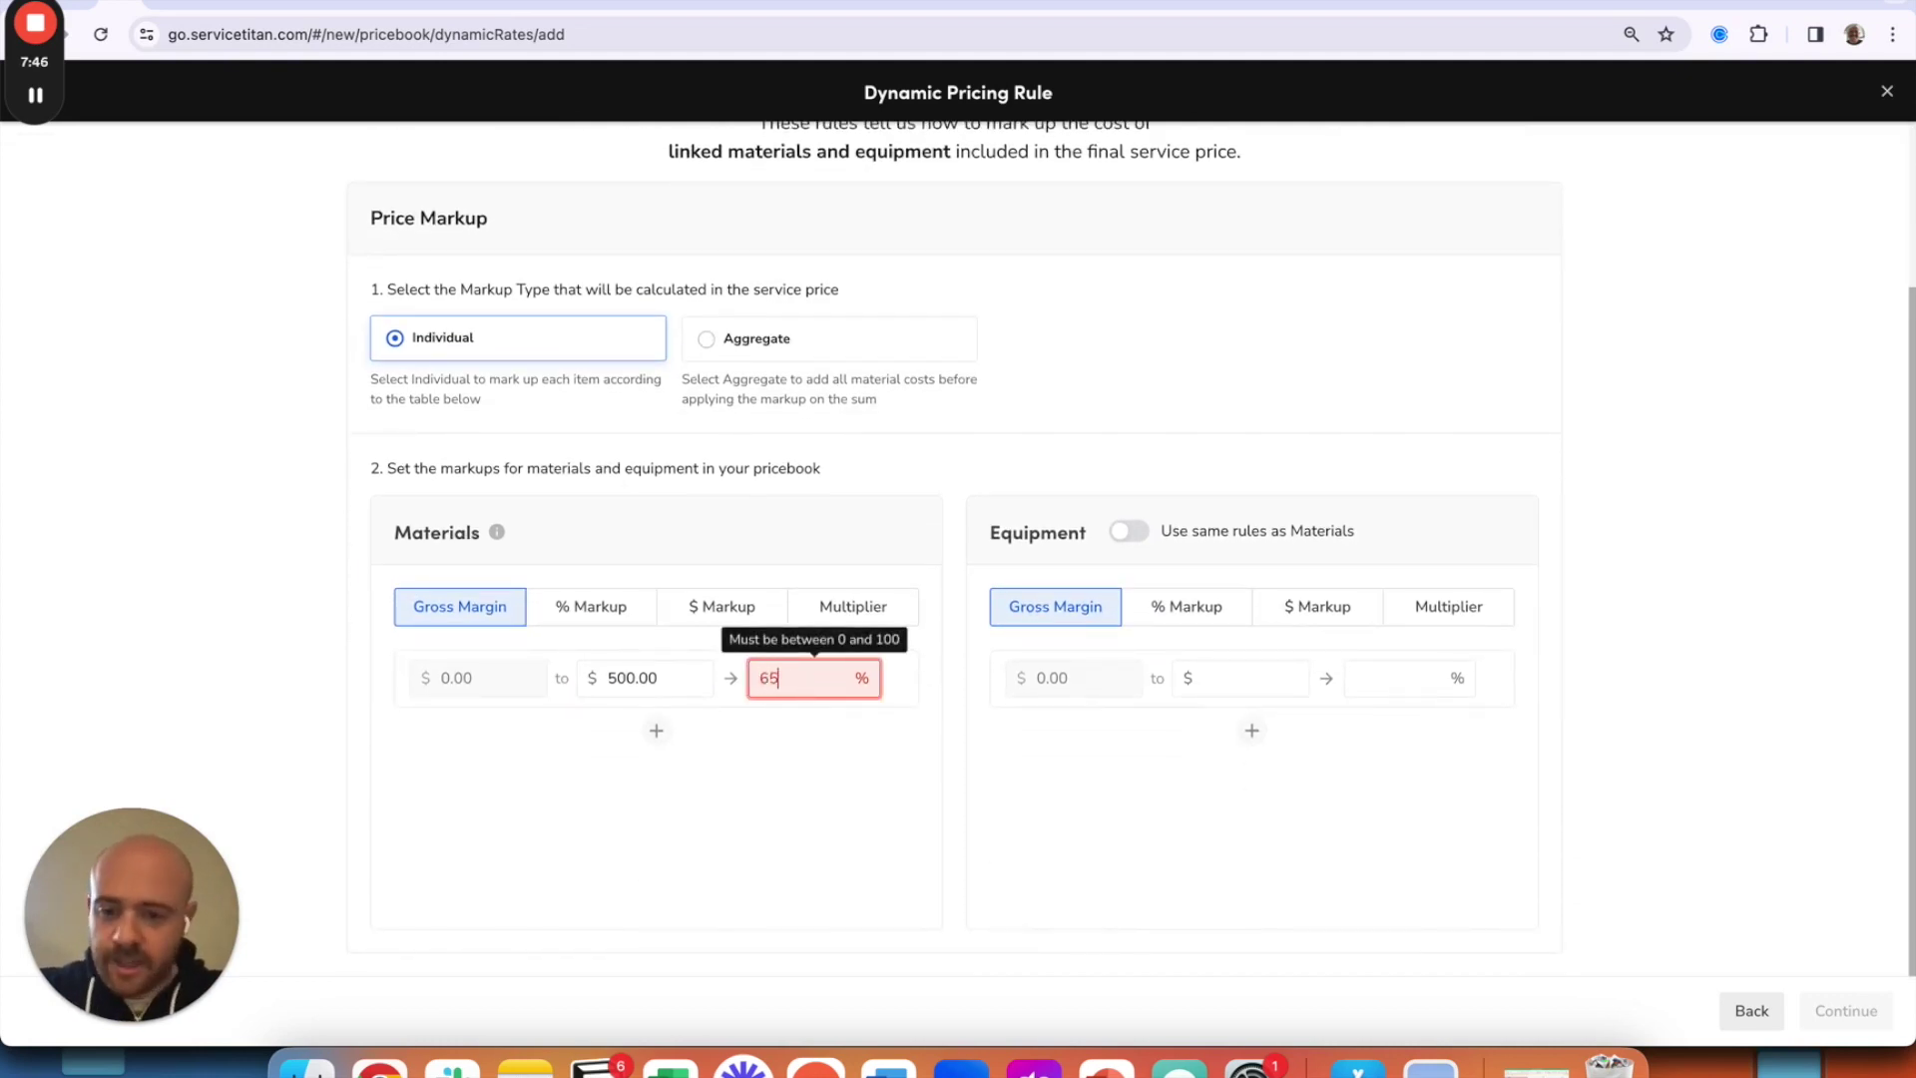
Add a second Materials tier: up to $1,000 at 68%.
click(656, 730)
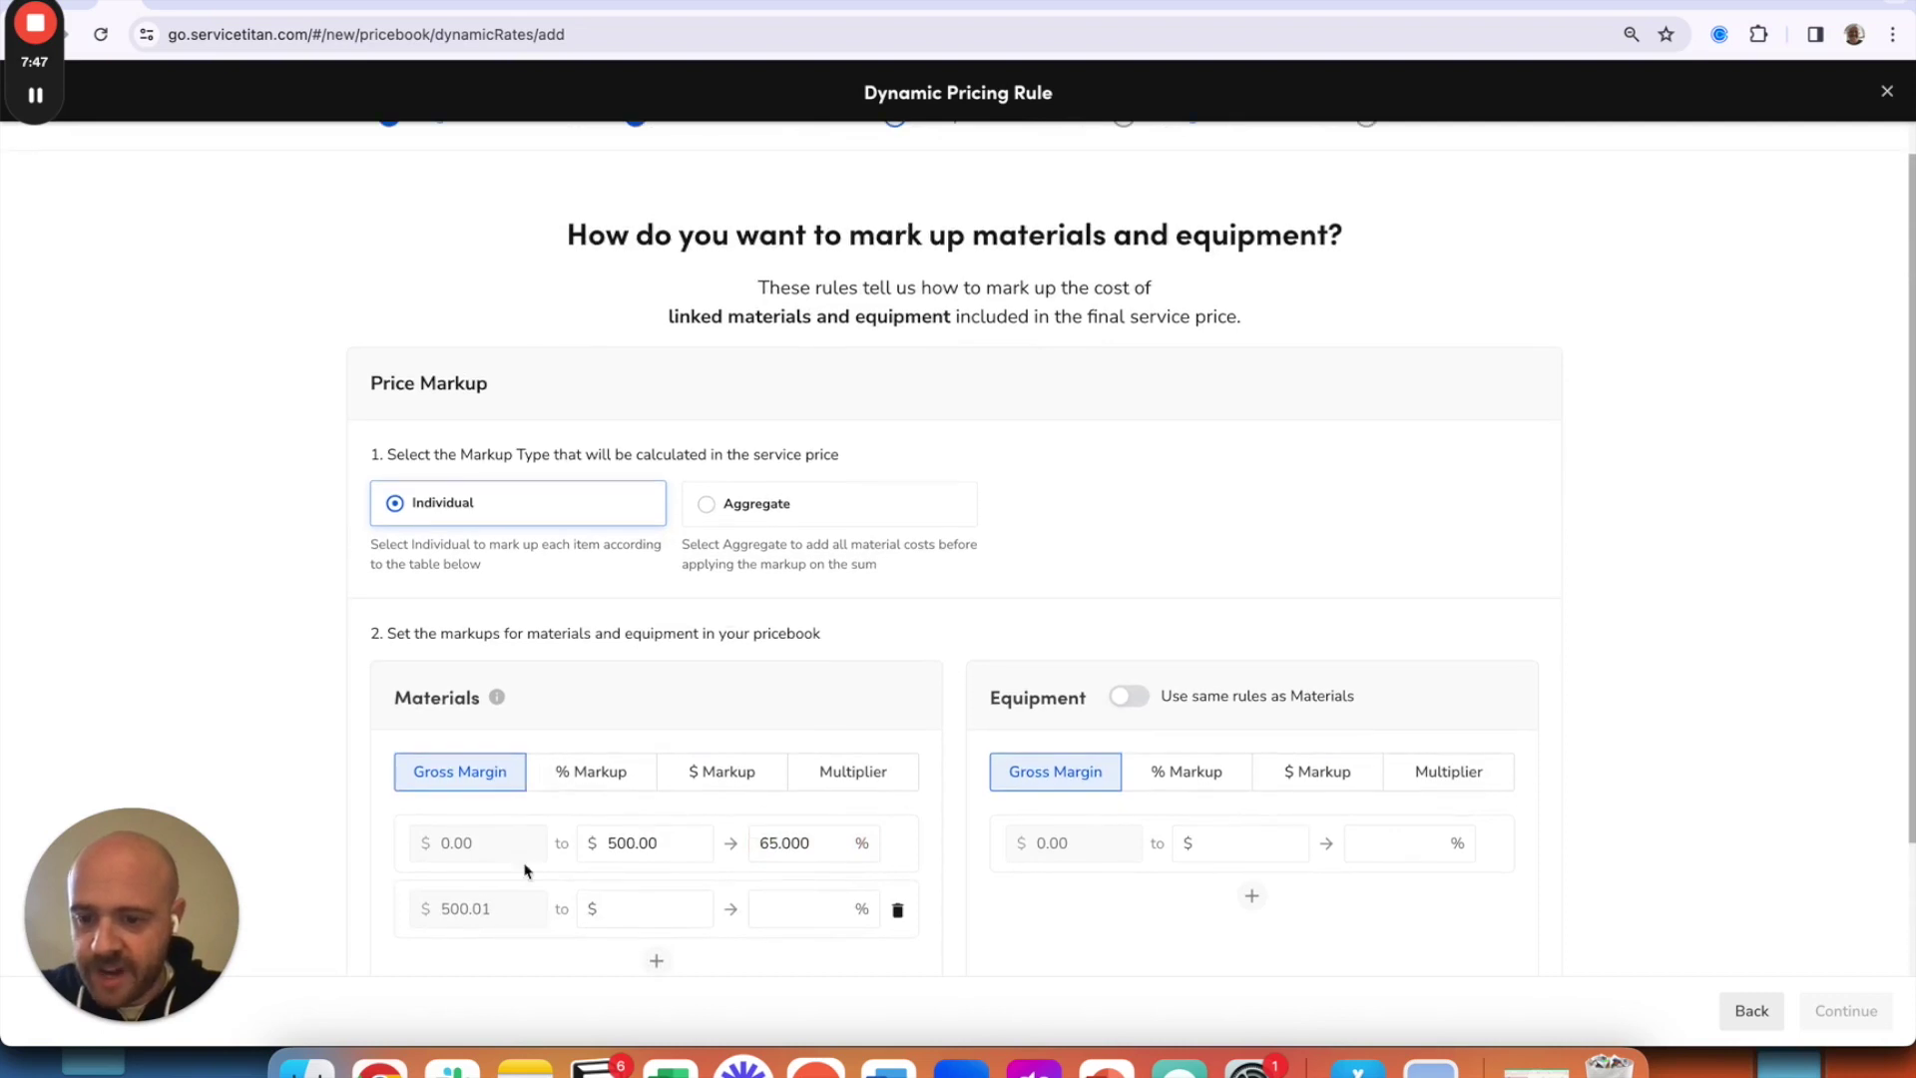
click(646, 911)
text(1000)
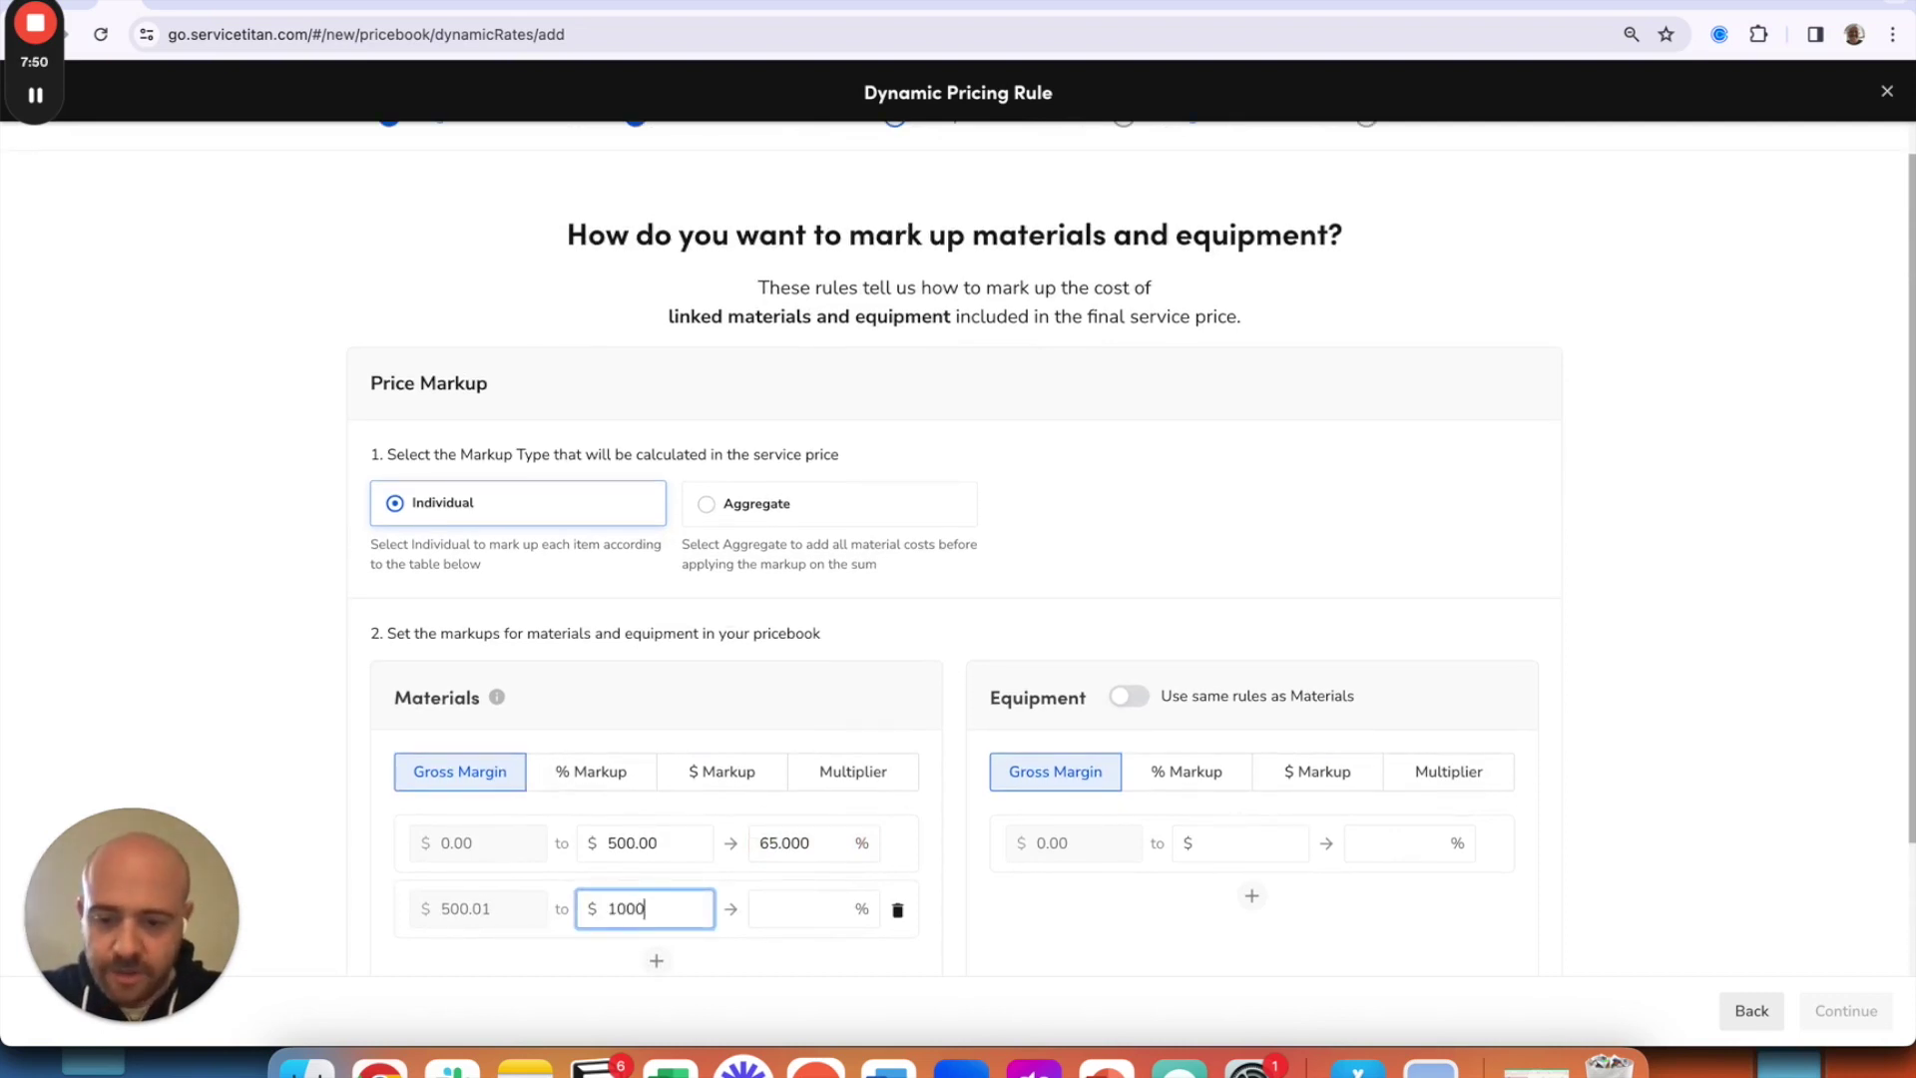
click(786, 915)
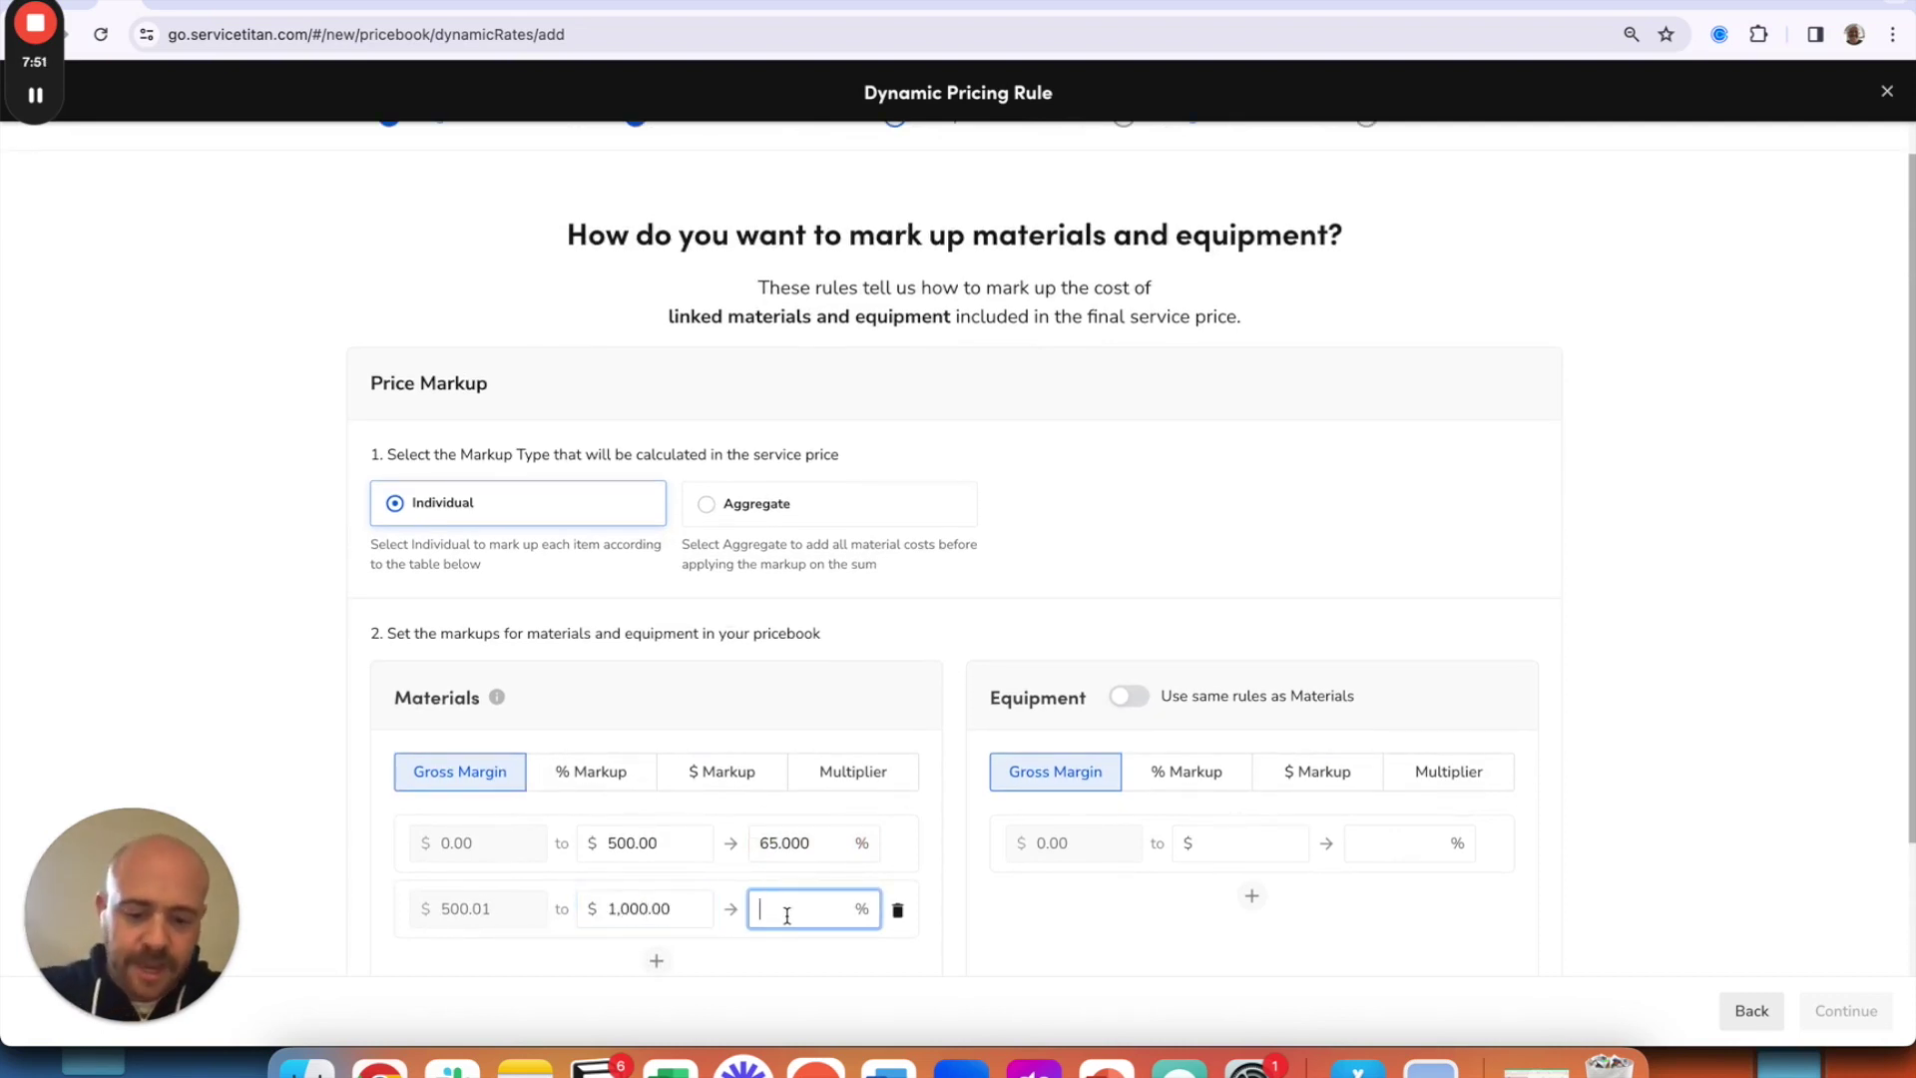
text(68)
scroll(786, 915, down, 3)
click(656, 961)
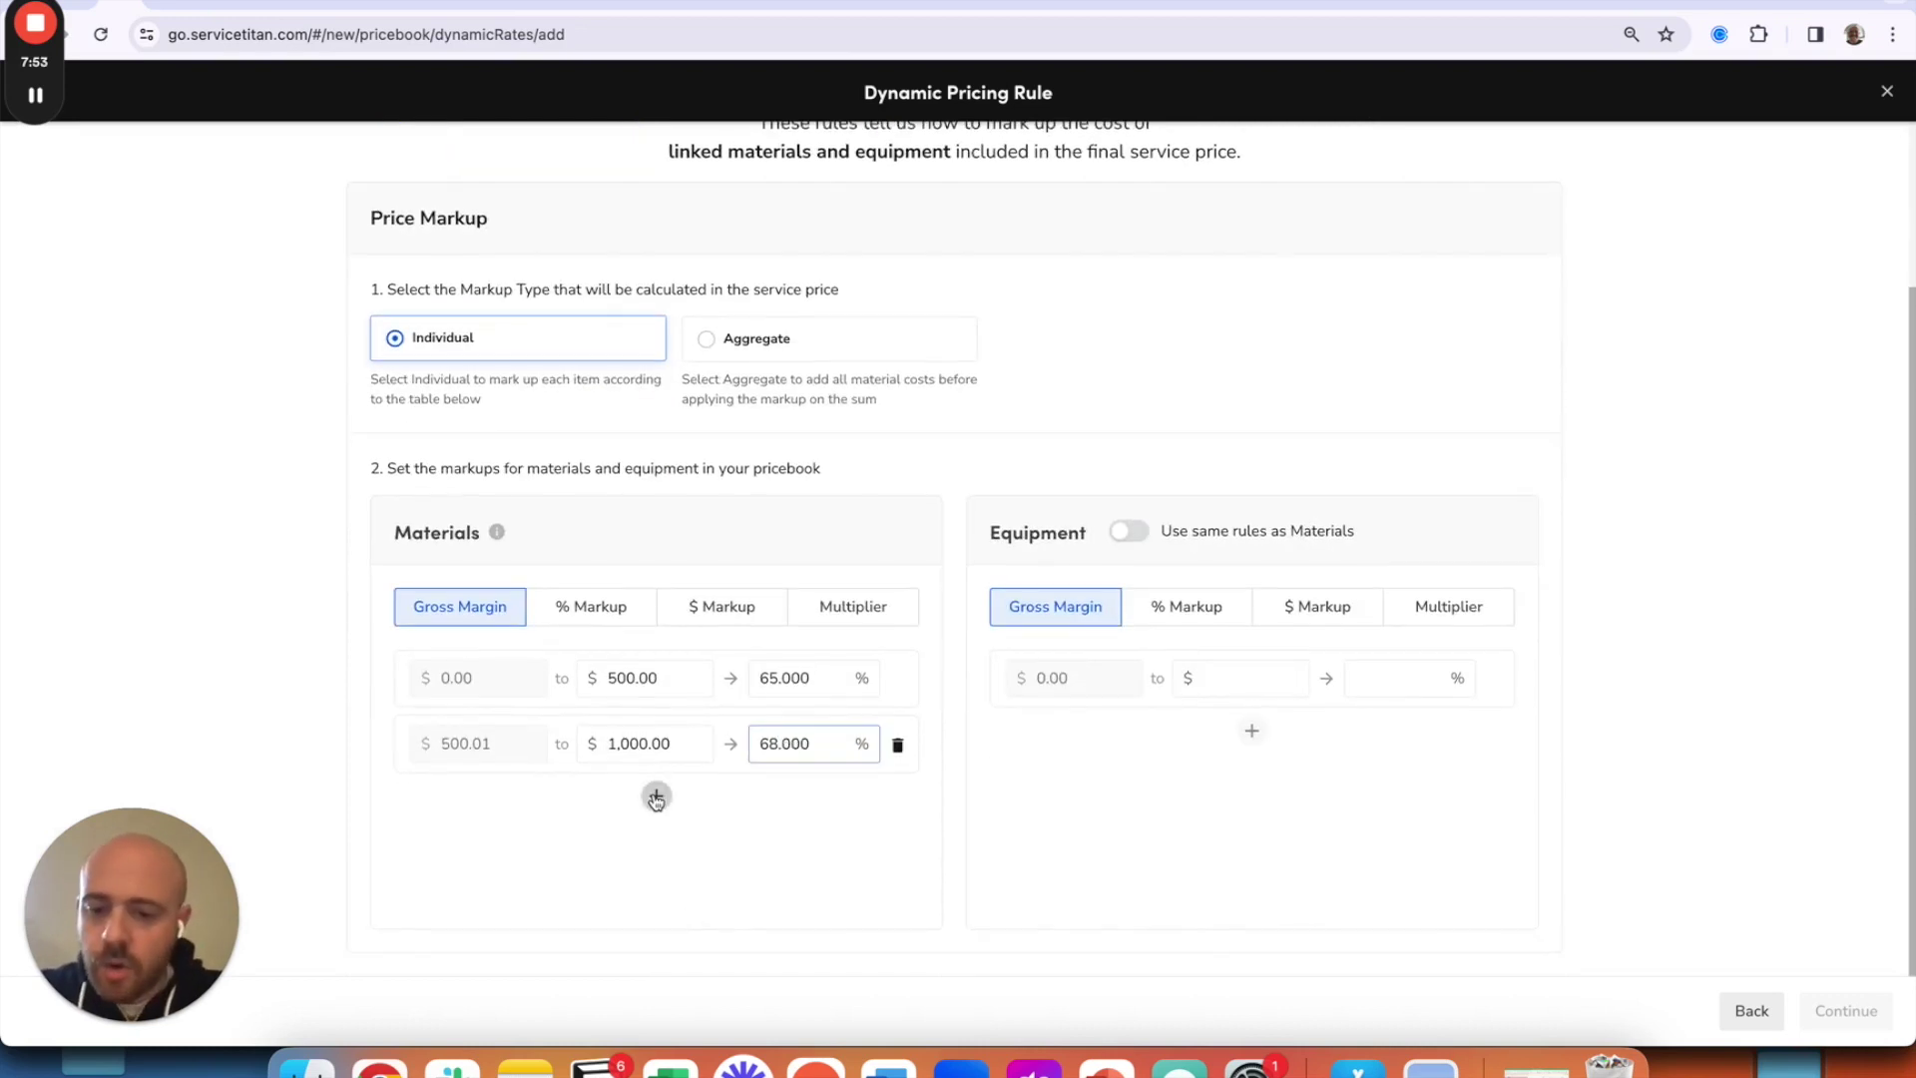
Add a third tier up to $99,999 at 70% and apply Materials rules to Equipment.
click(655, 798)
click(635, 926)
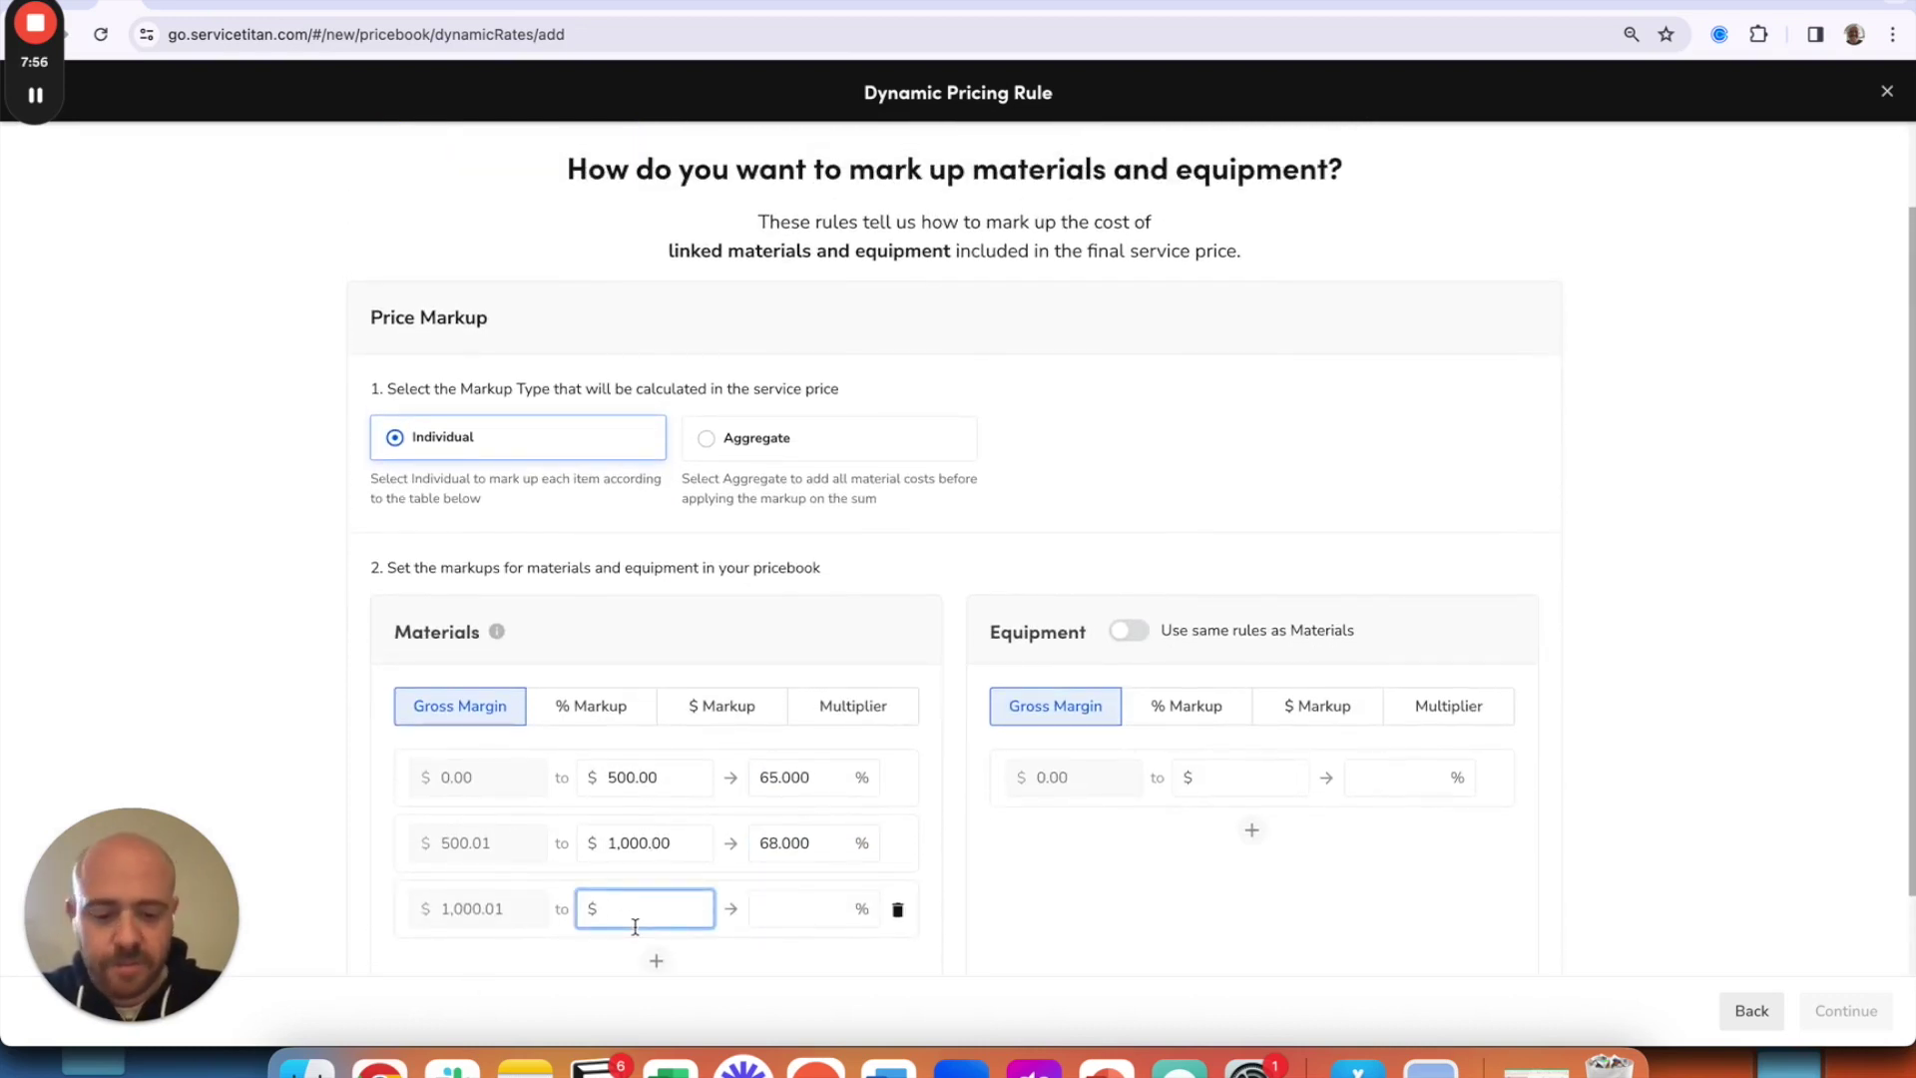
text(99999)
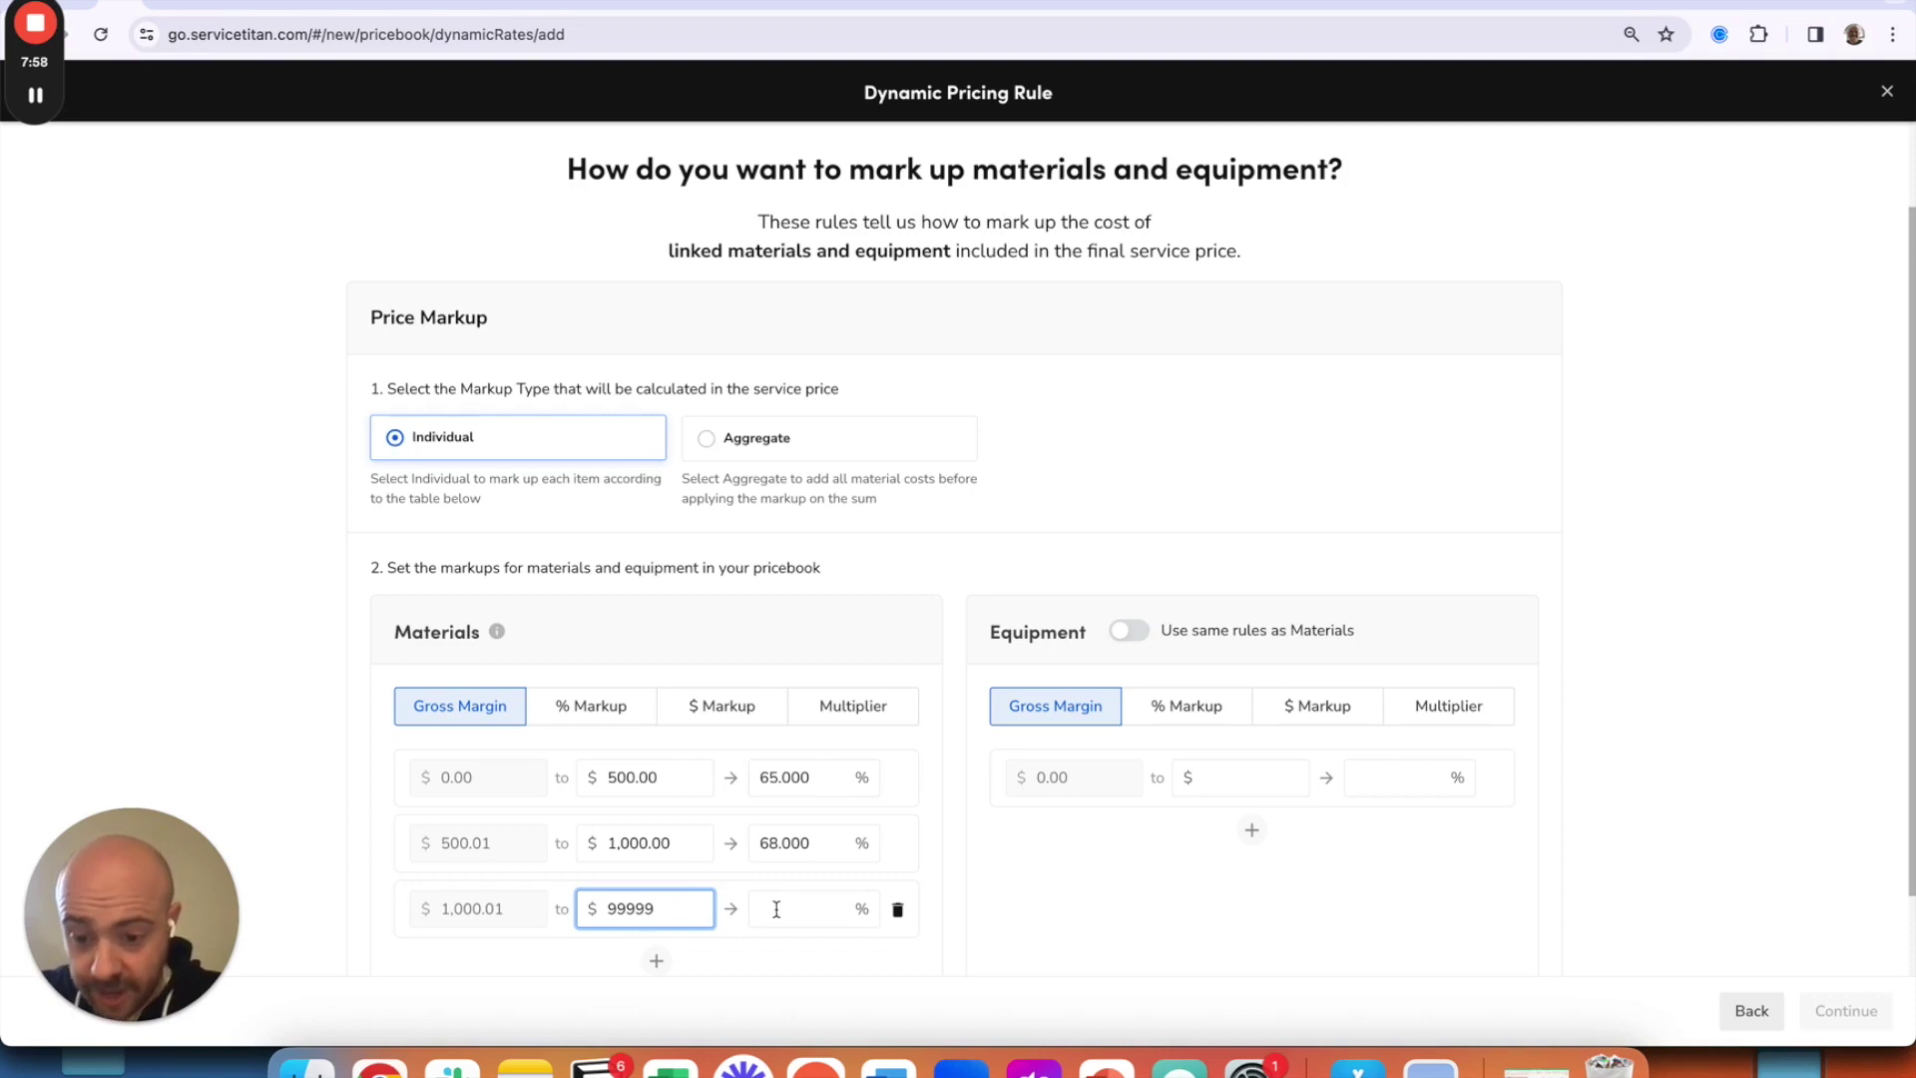
click(776, 909)
scroll(776, 910, down, 2)
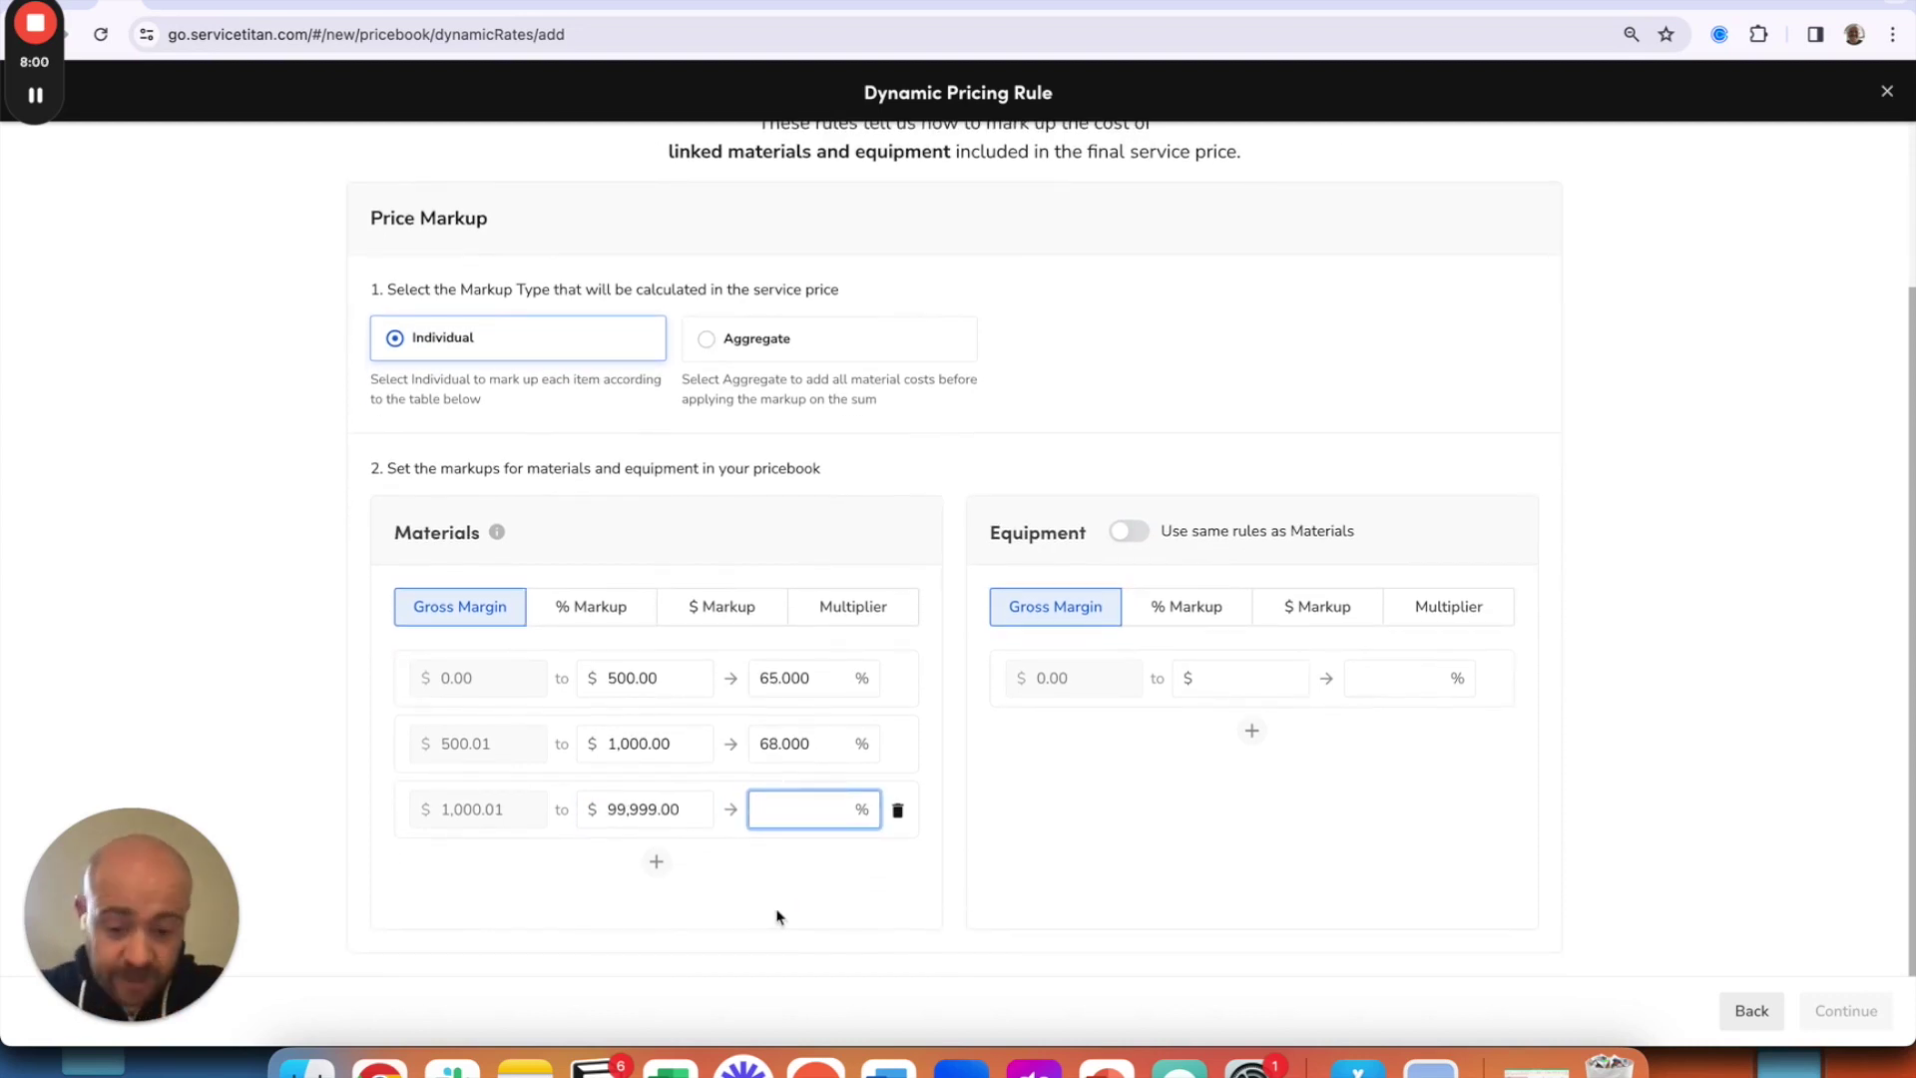
text(70)
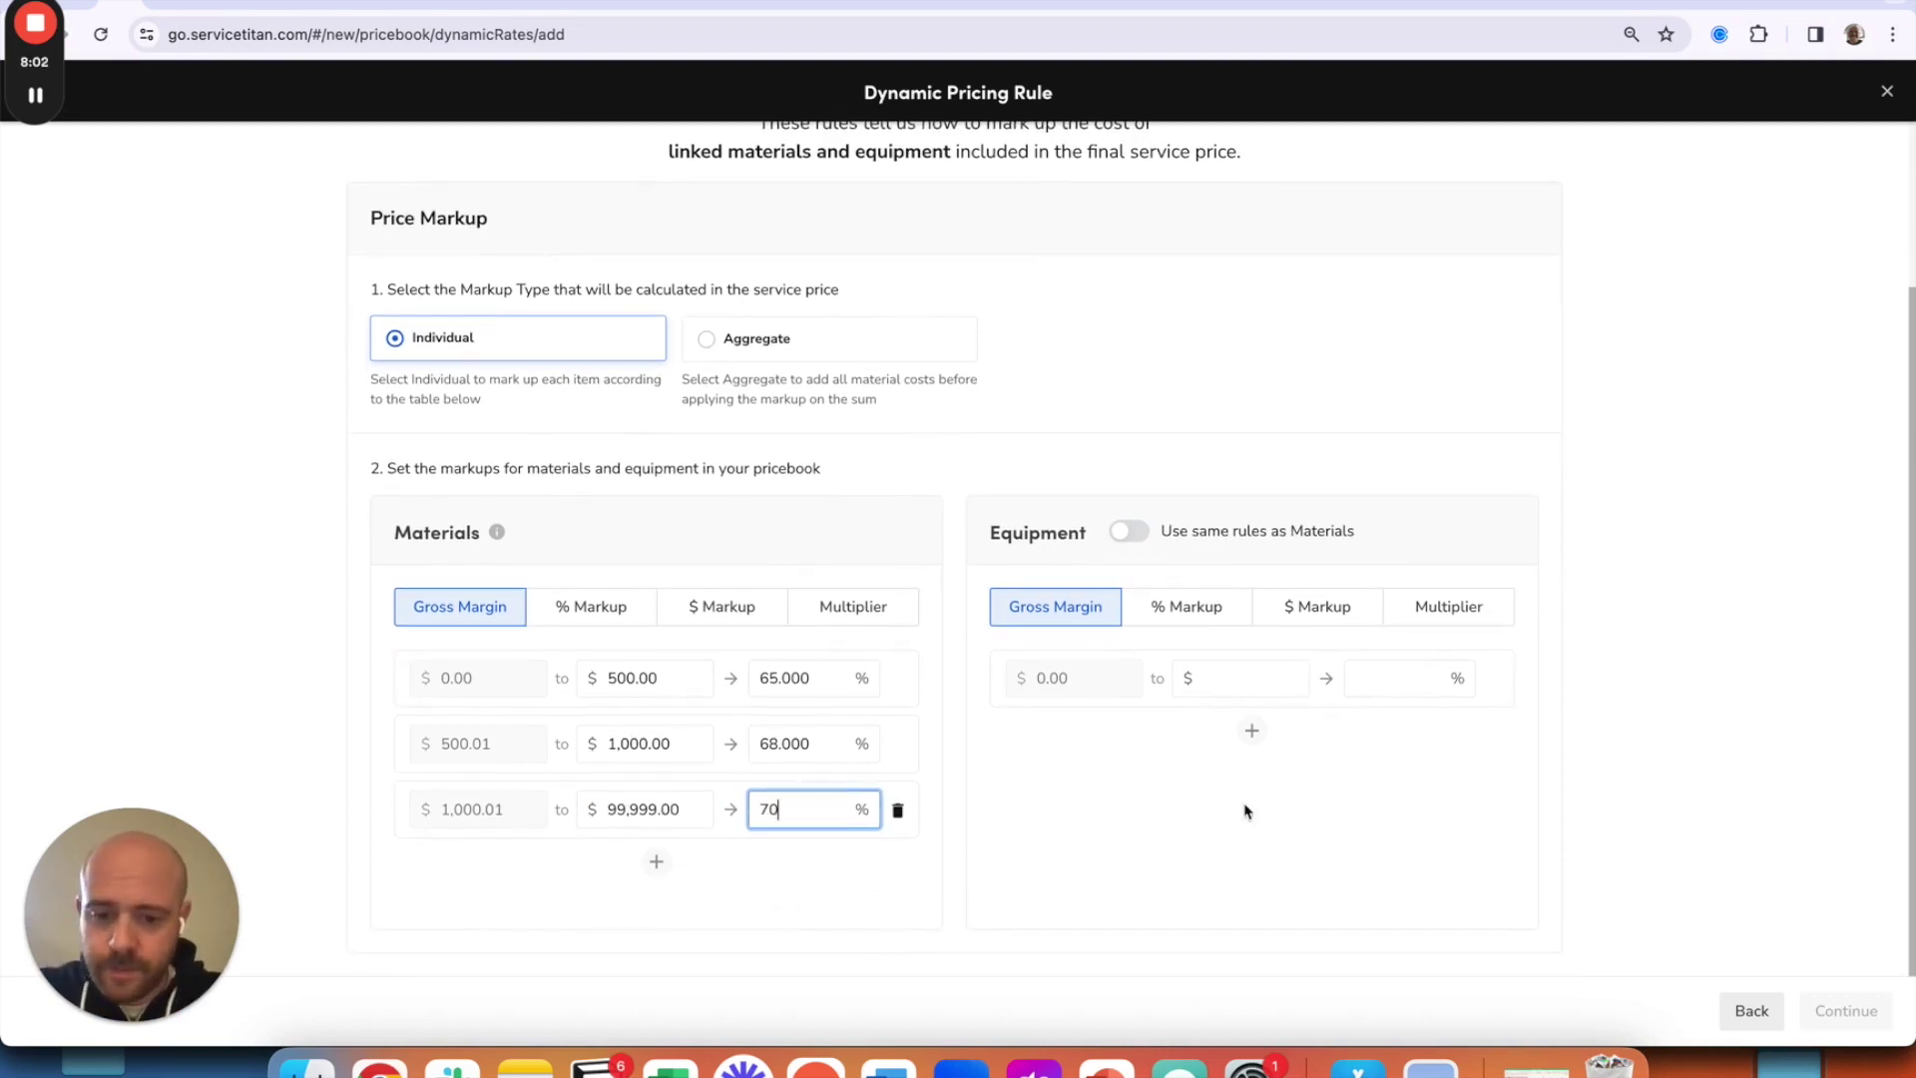
click(1149, 834)
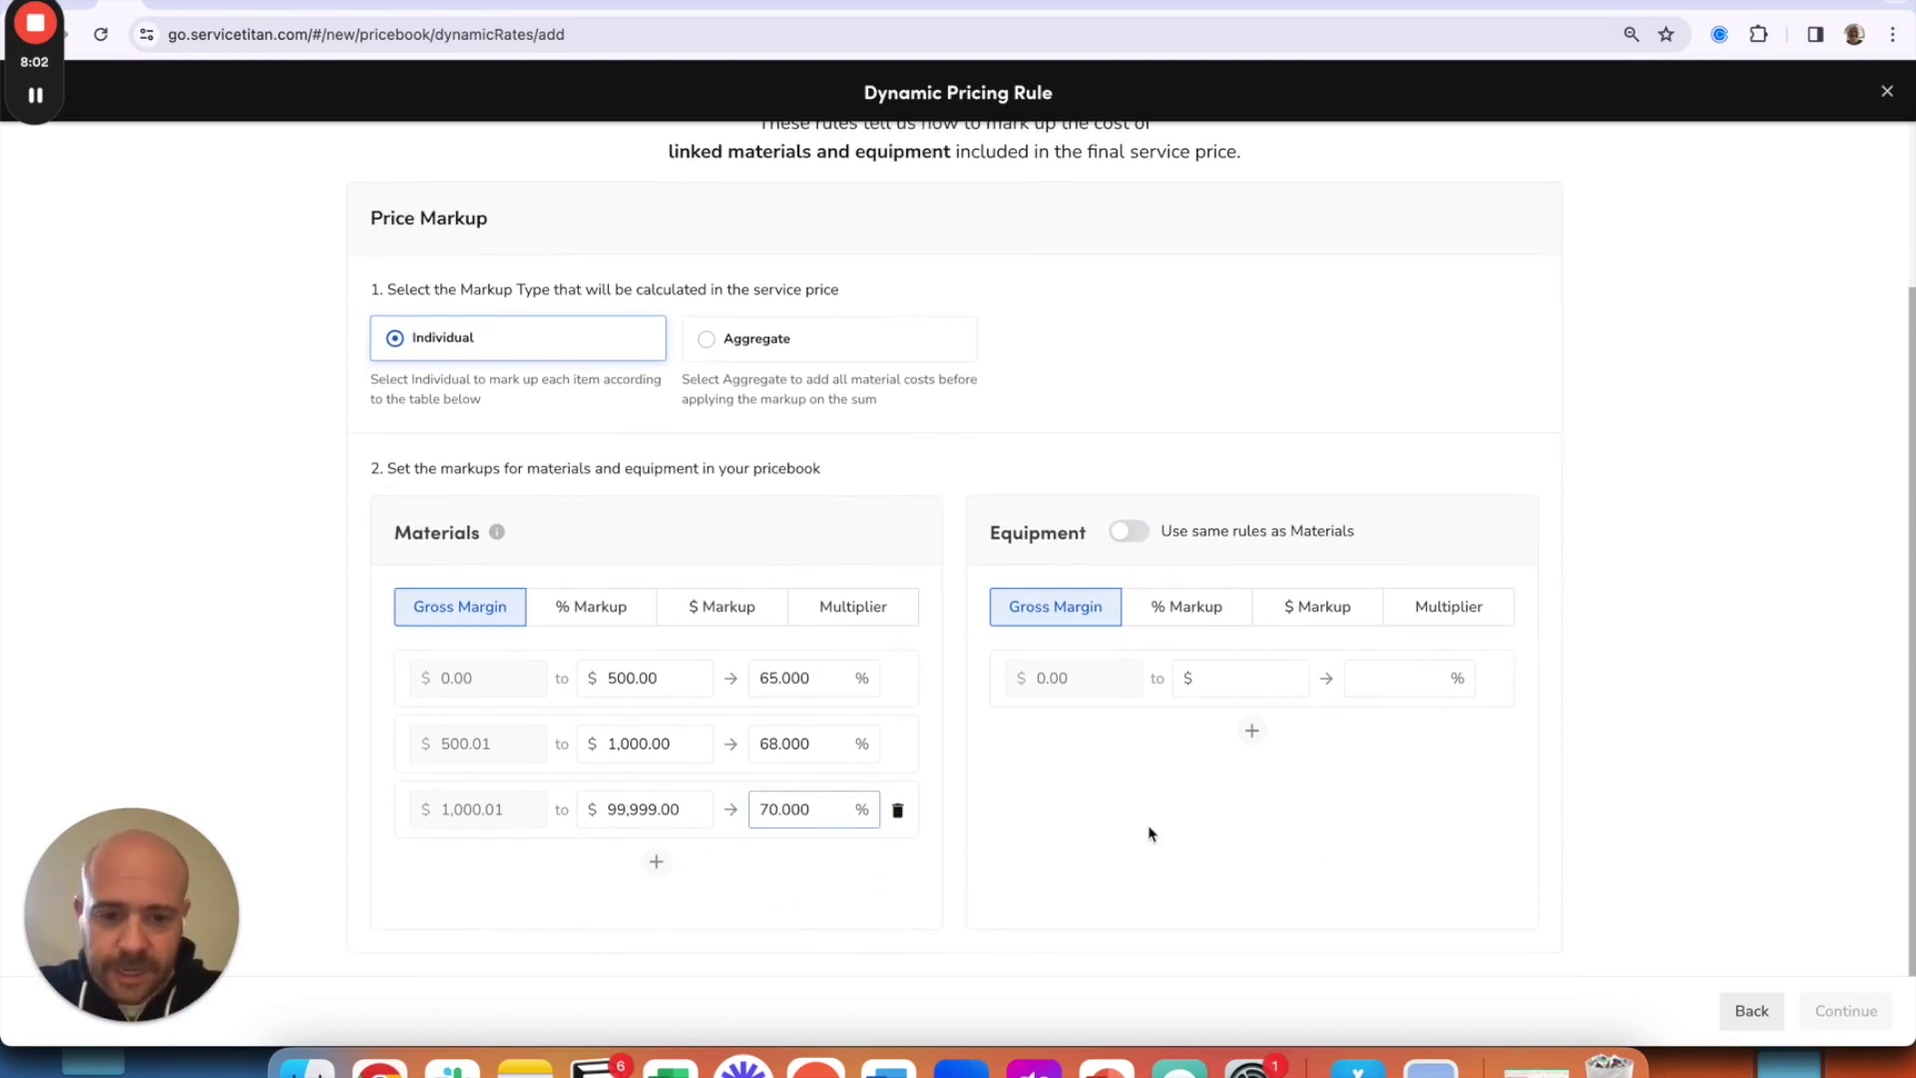
click(1128, 532)
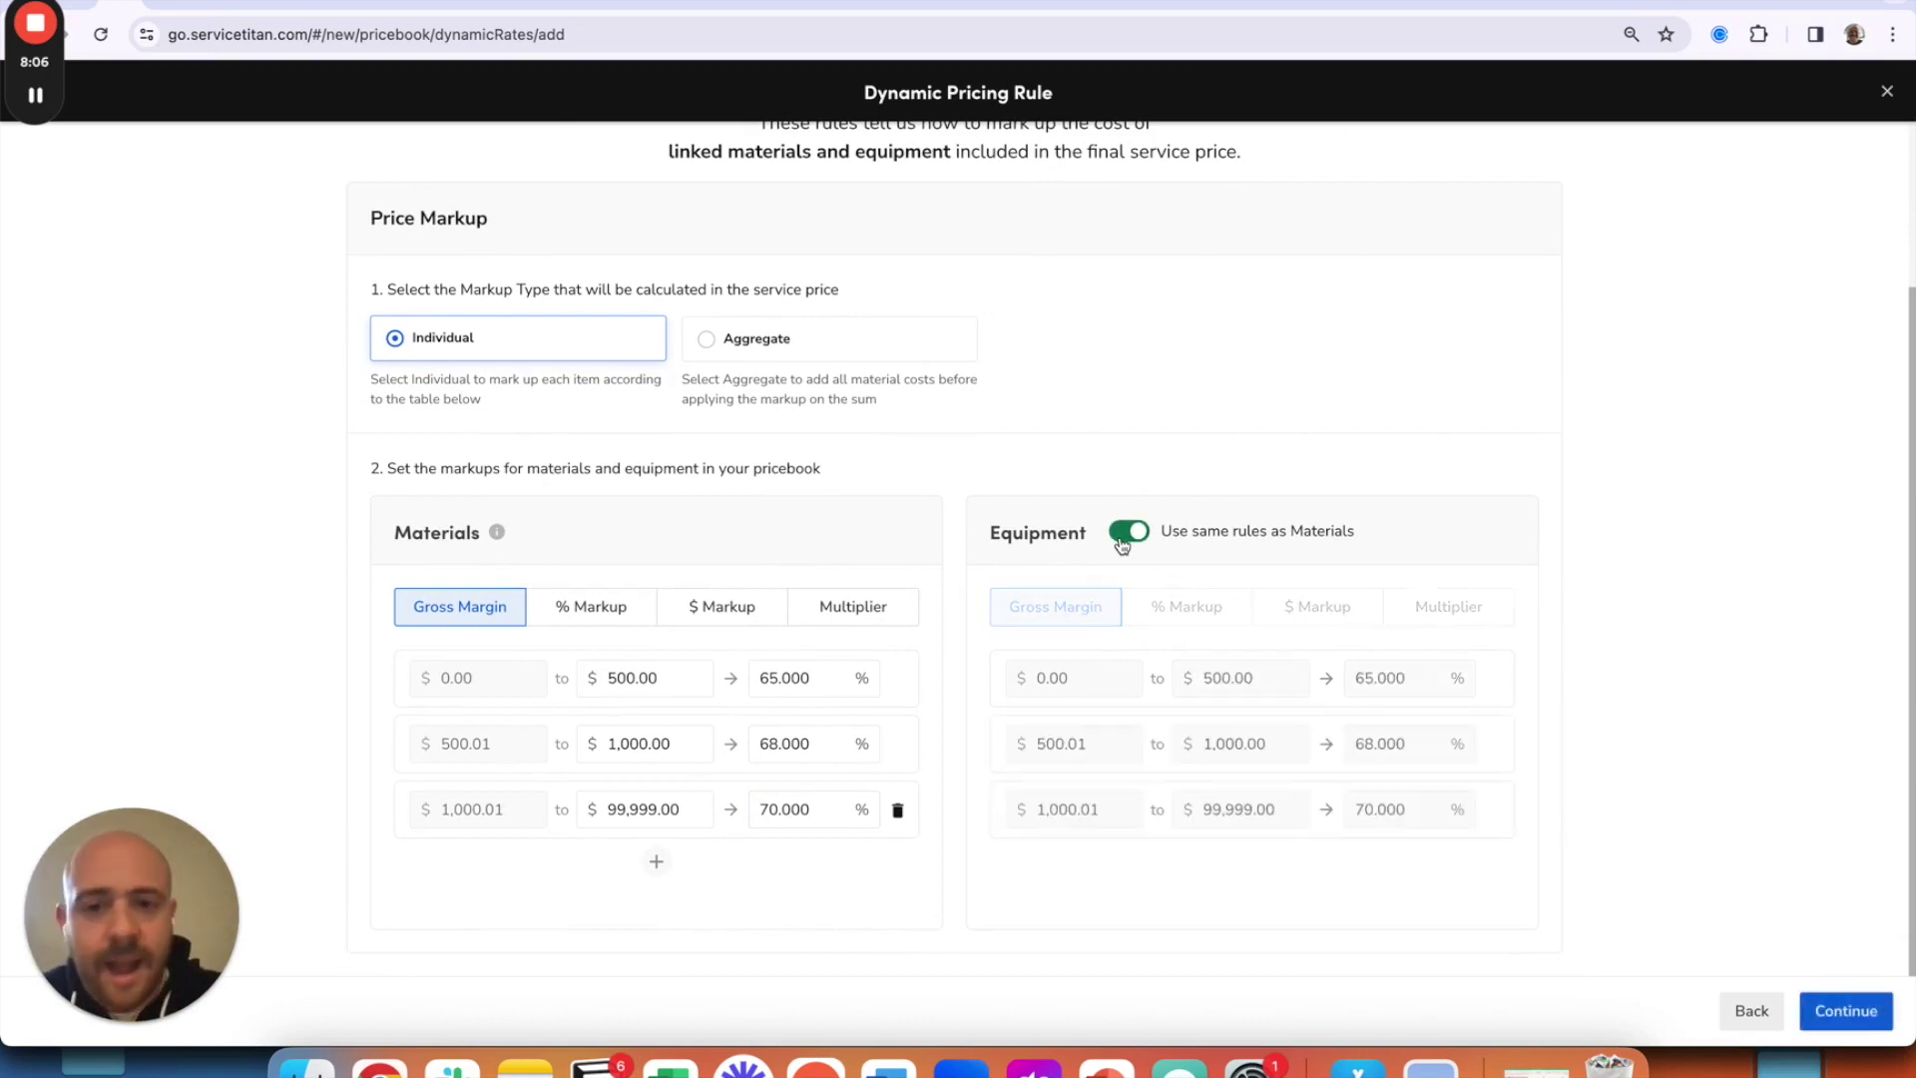
Keep Equipment on 'Use same rules as Materials', try each markup type, and settle on Gross Margin.
click(1126, 534)
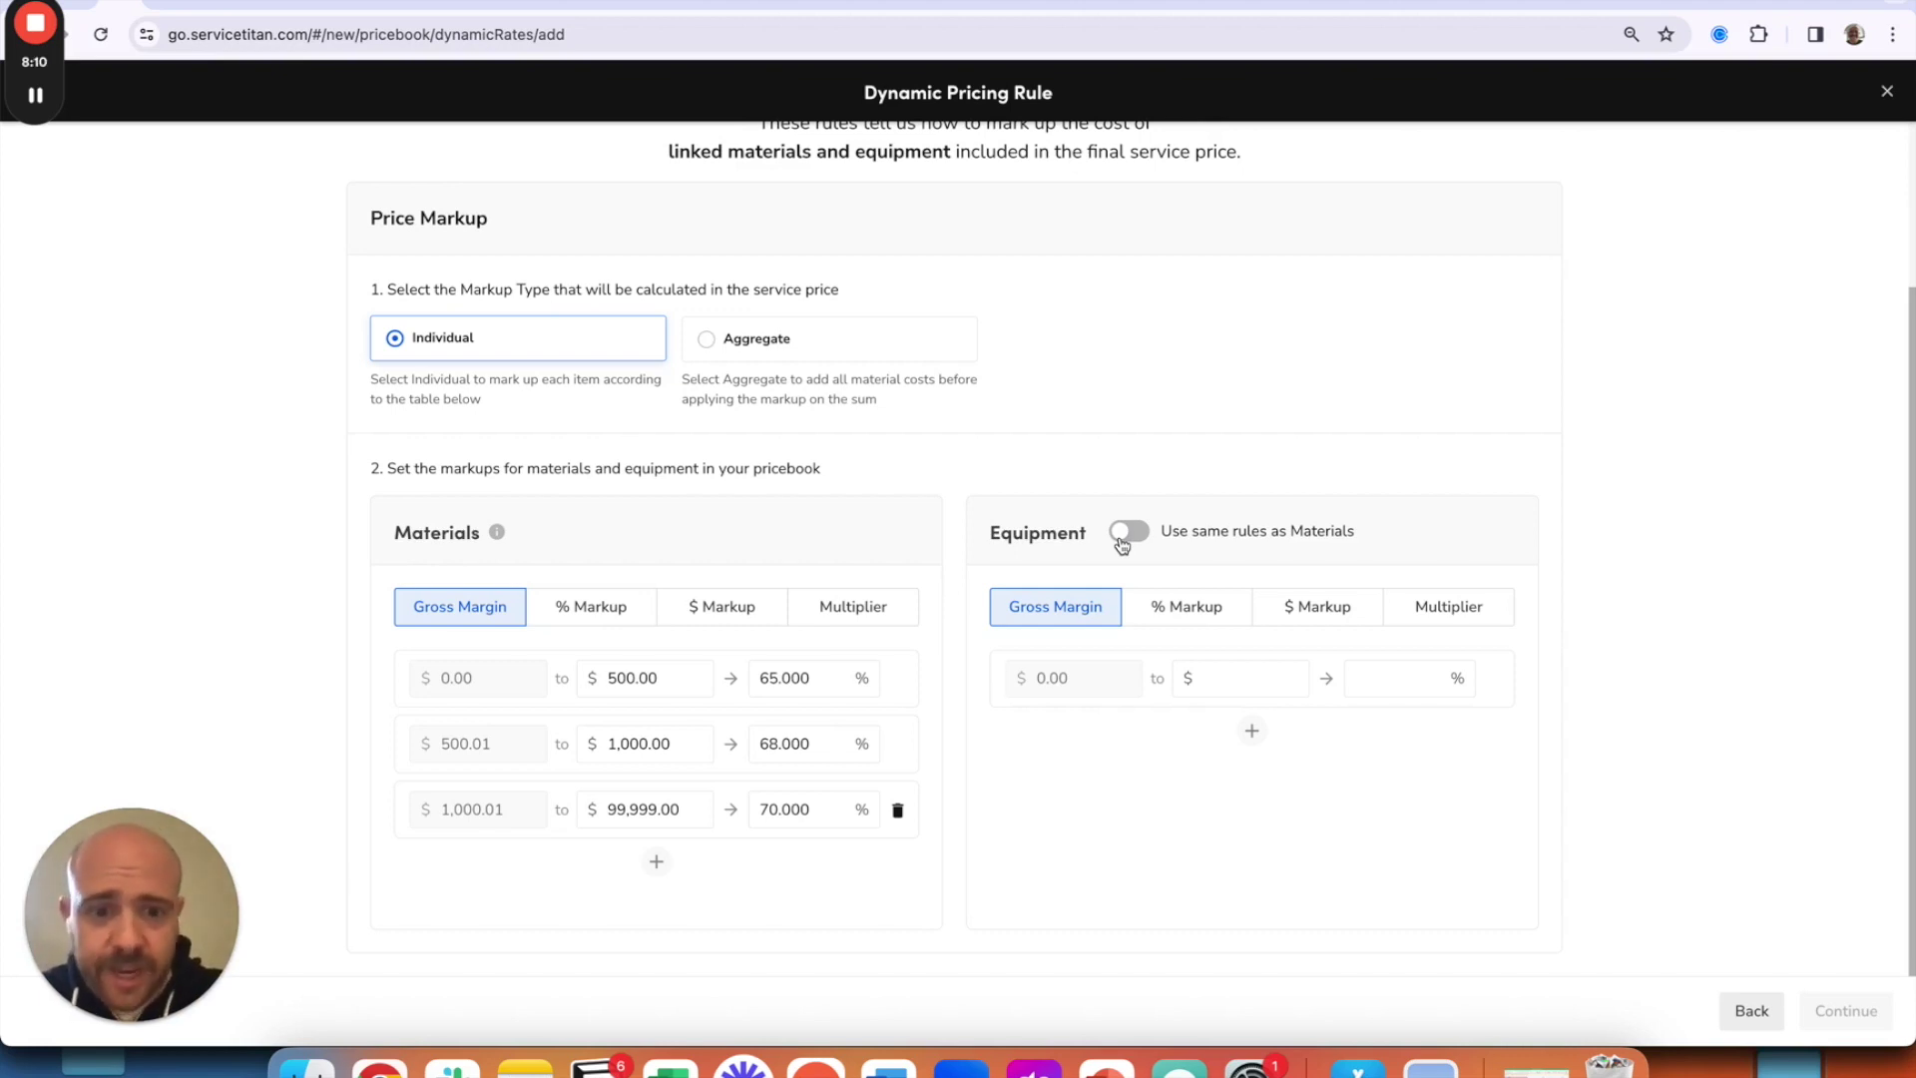
click(1124, 535)
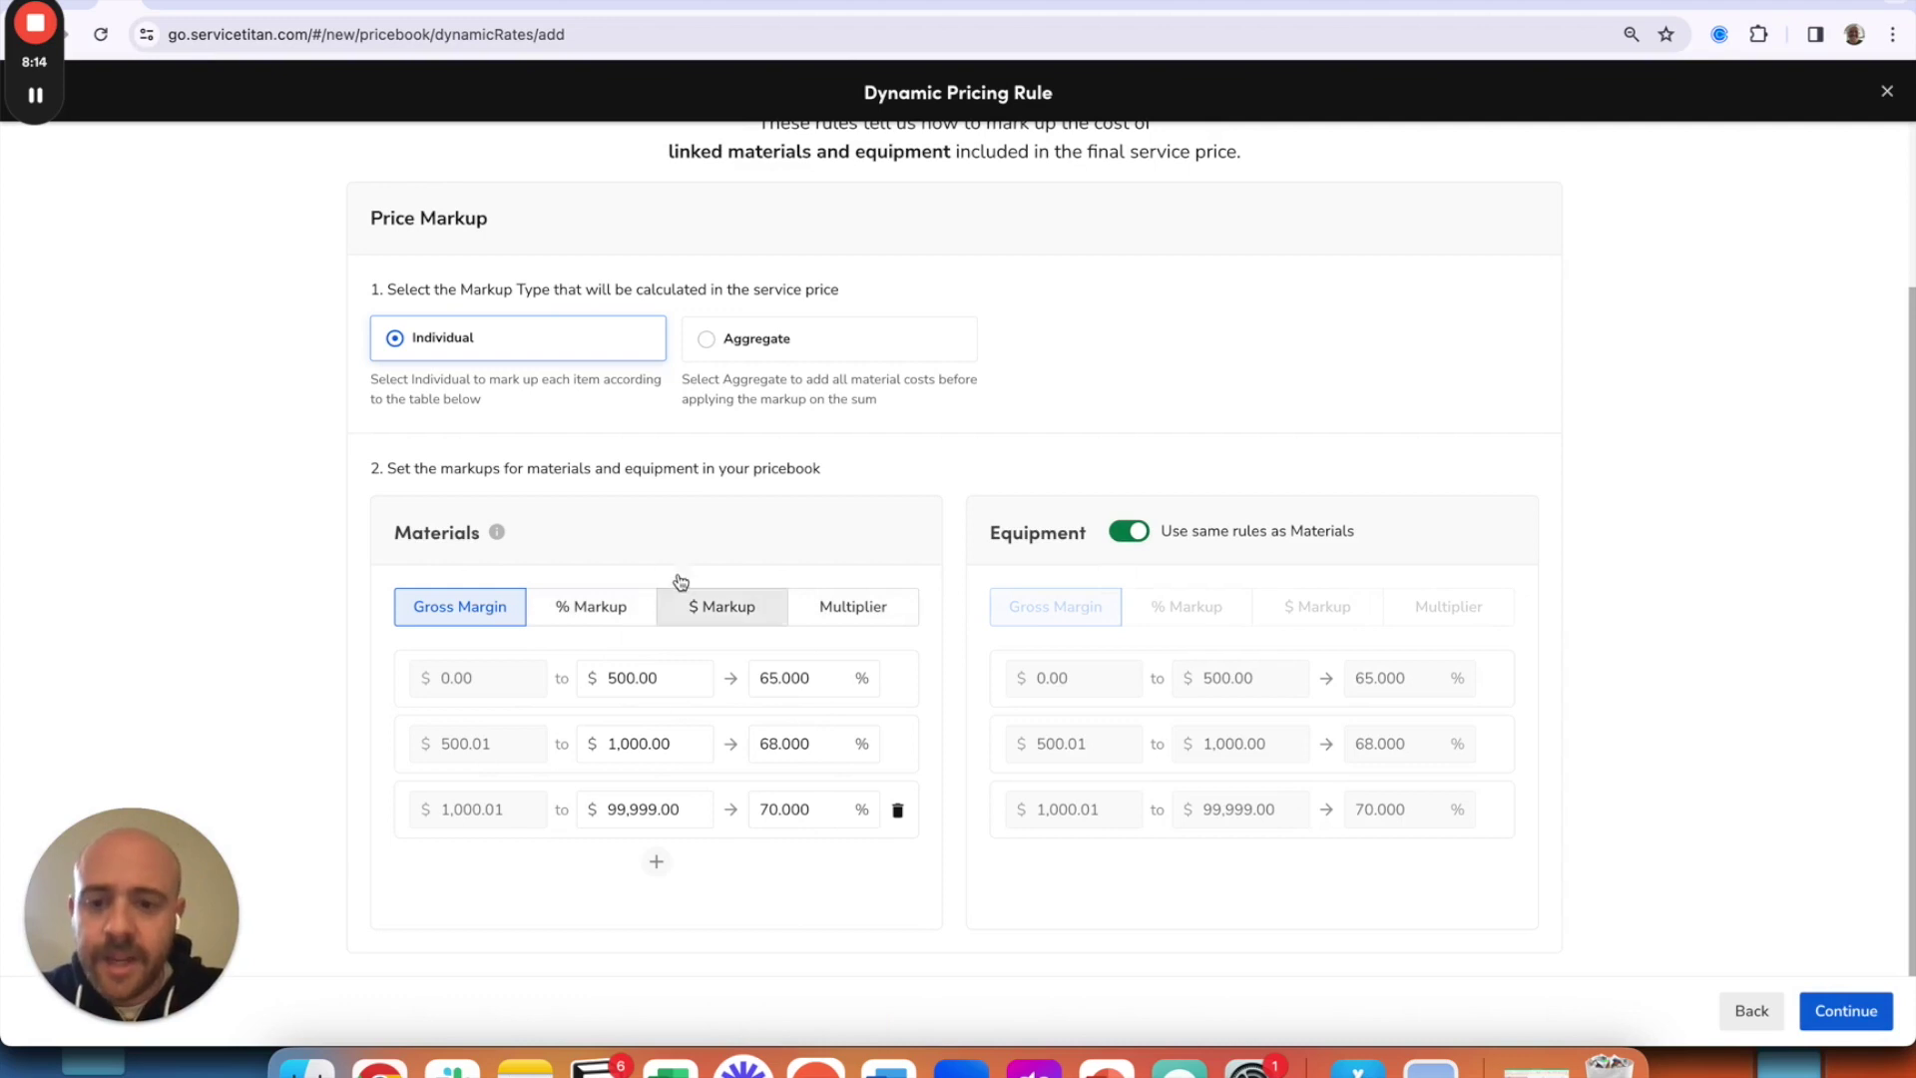
click(552, 612)
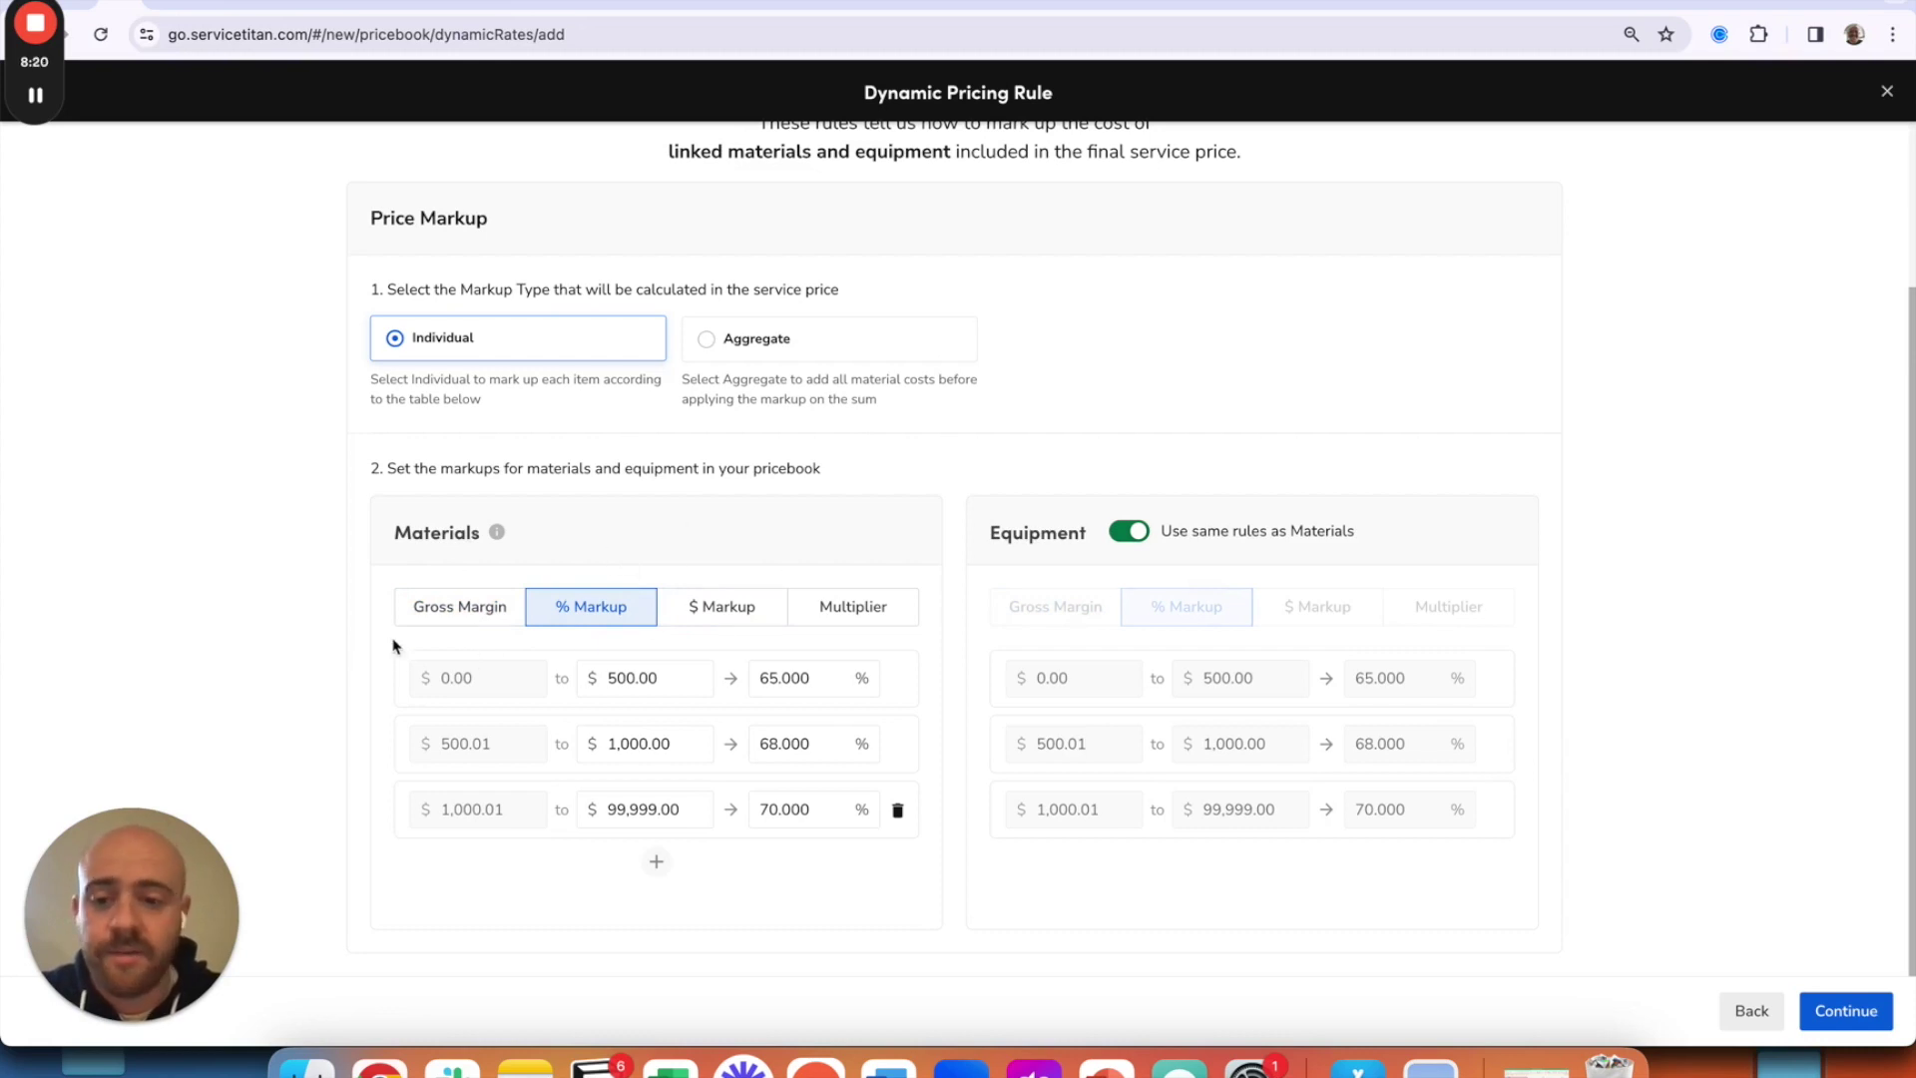
click(487, 622)
click(591, 609)
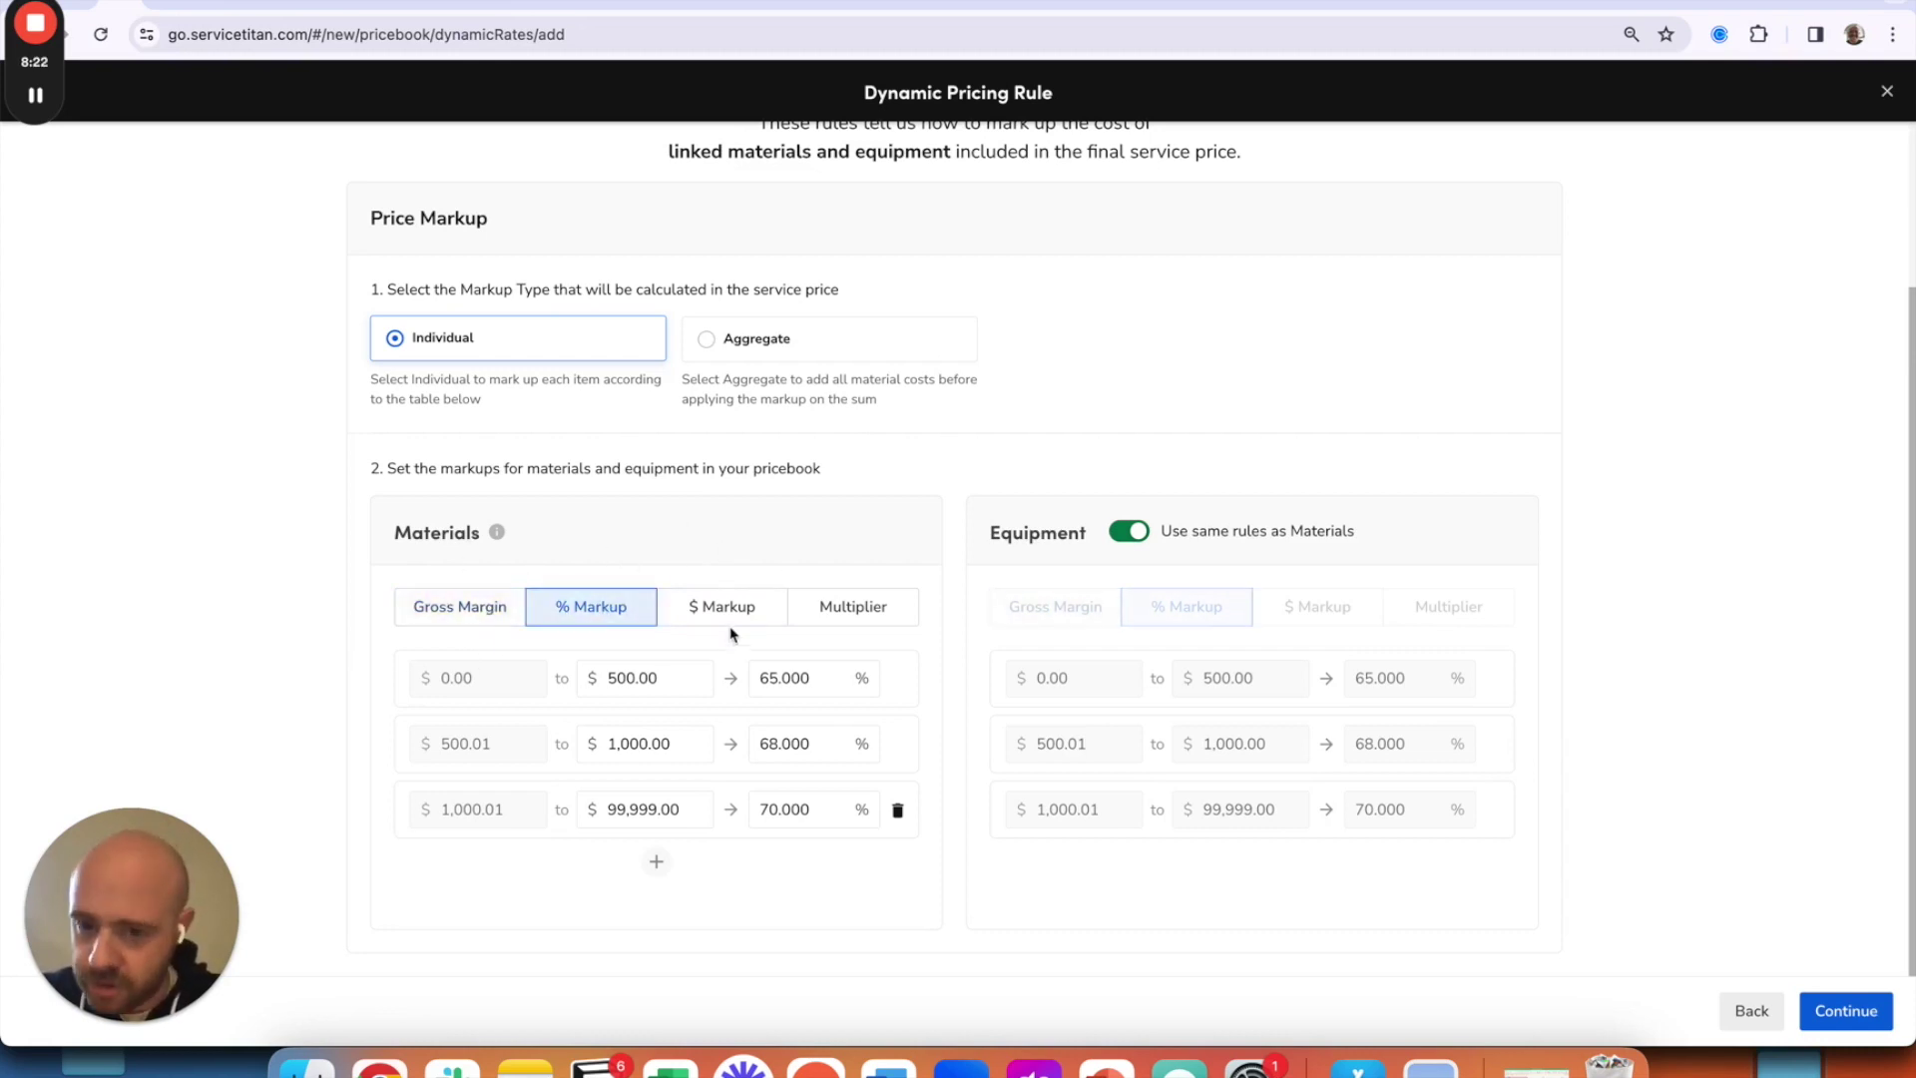
click(730, 611)
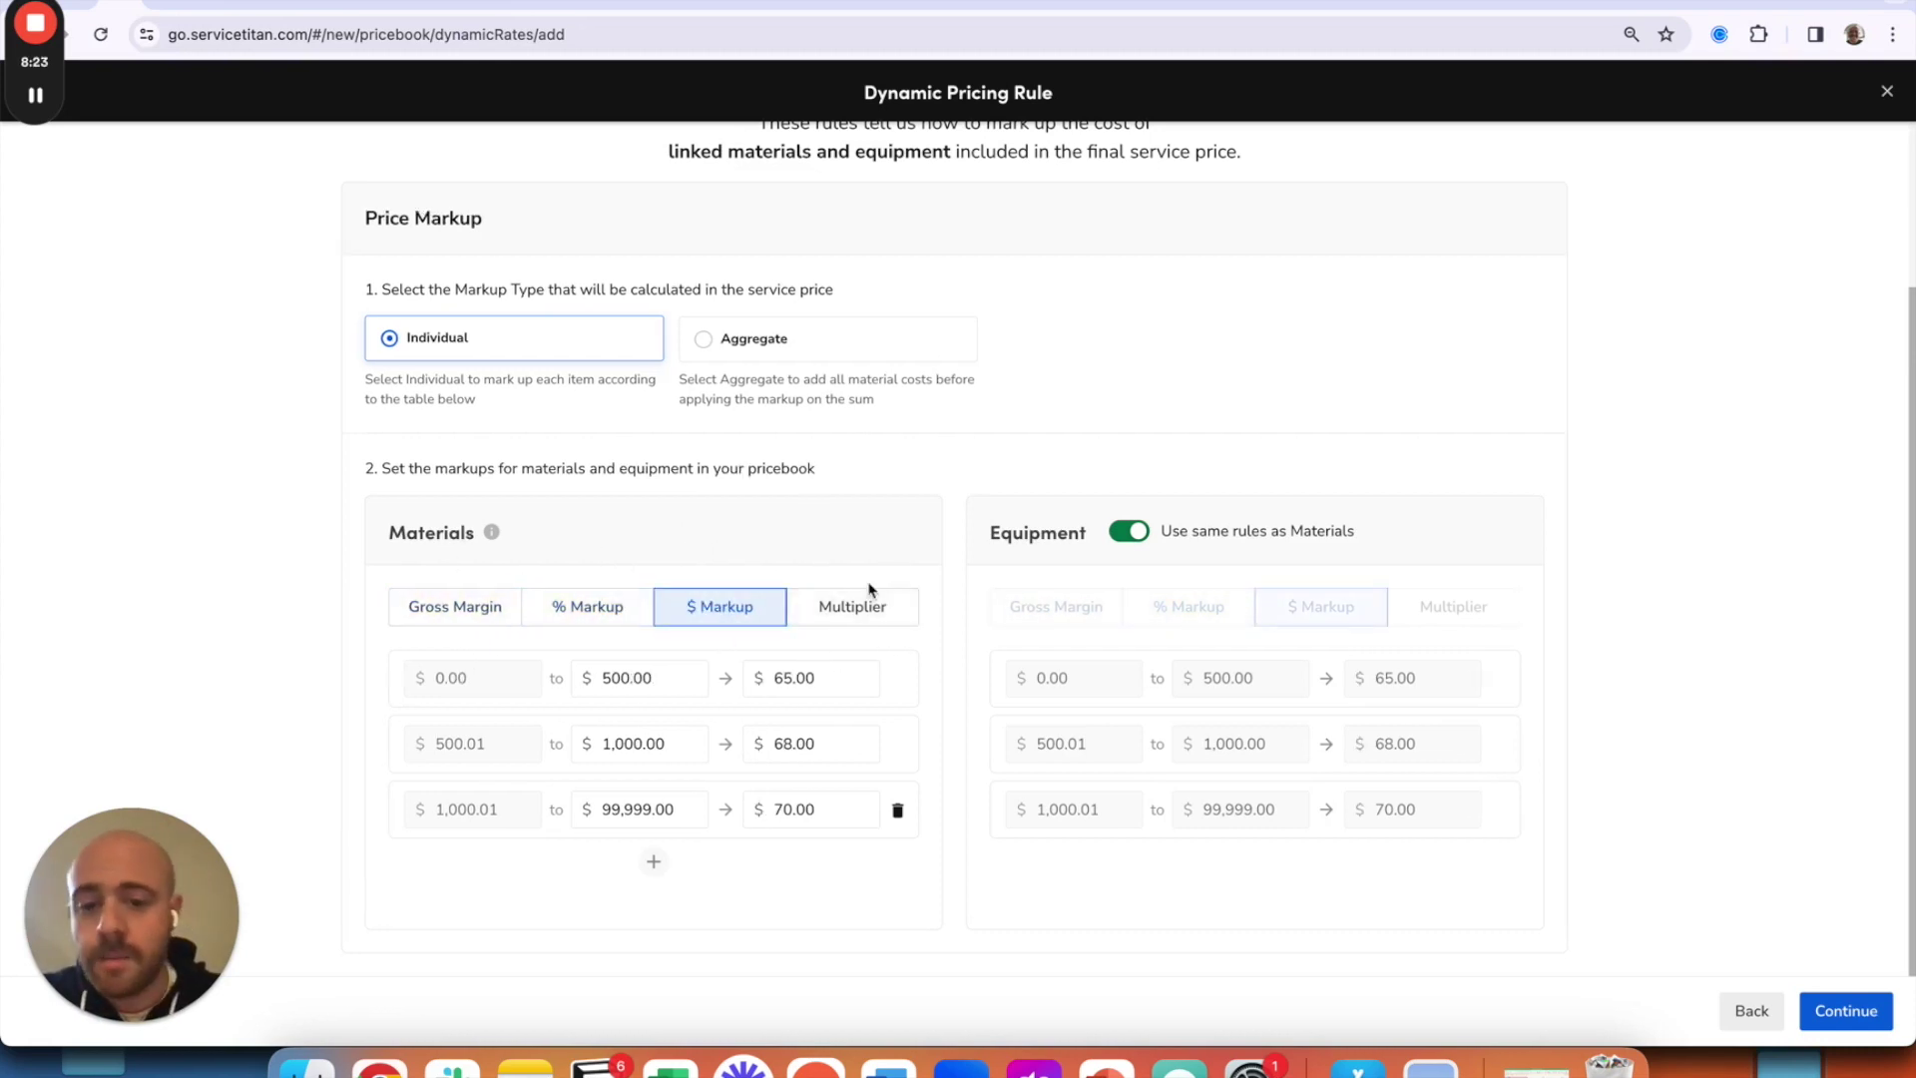
click(876, 625)
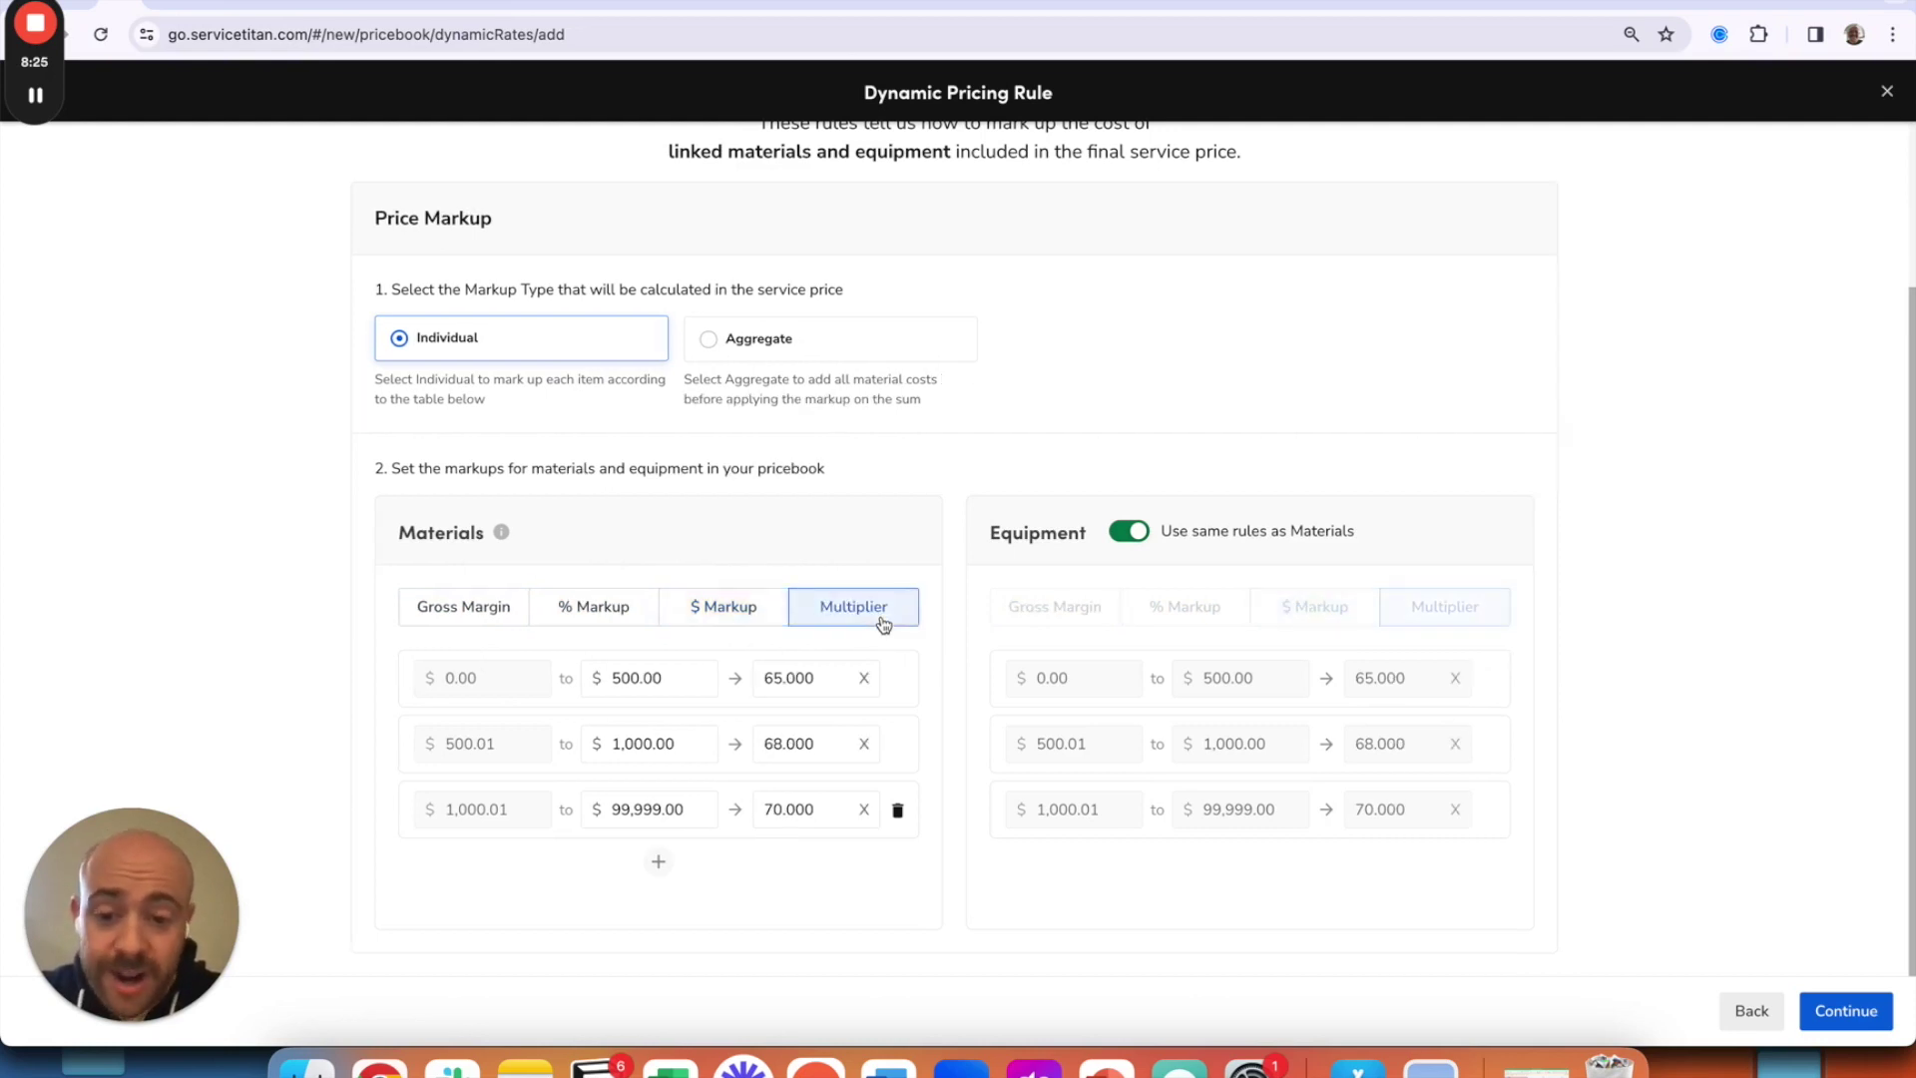
click(464, 627)
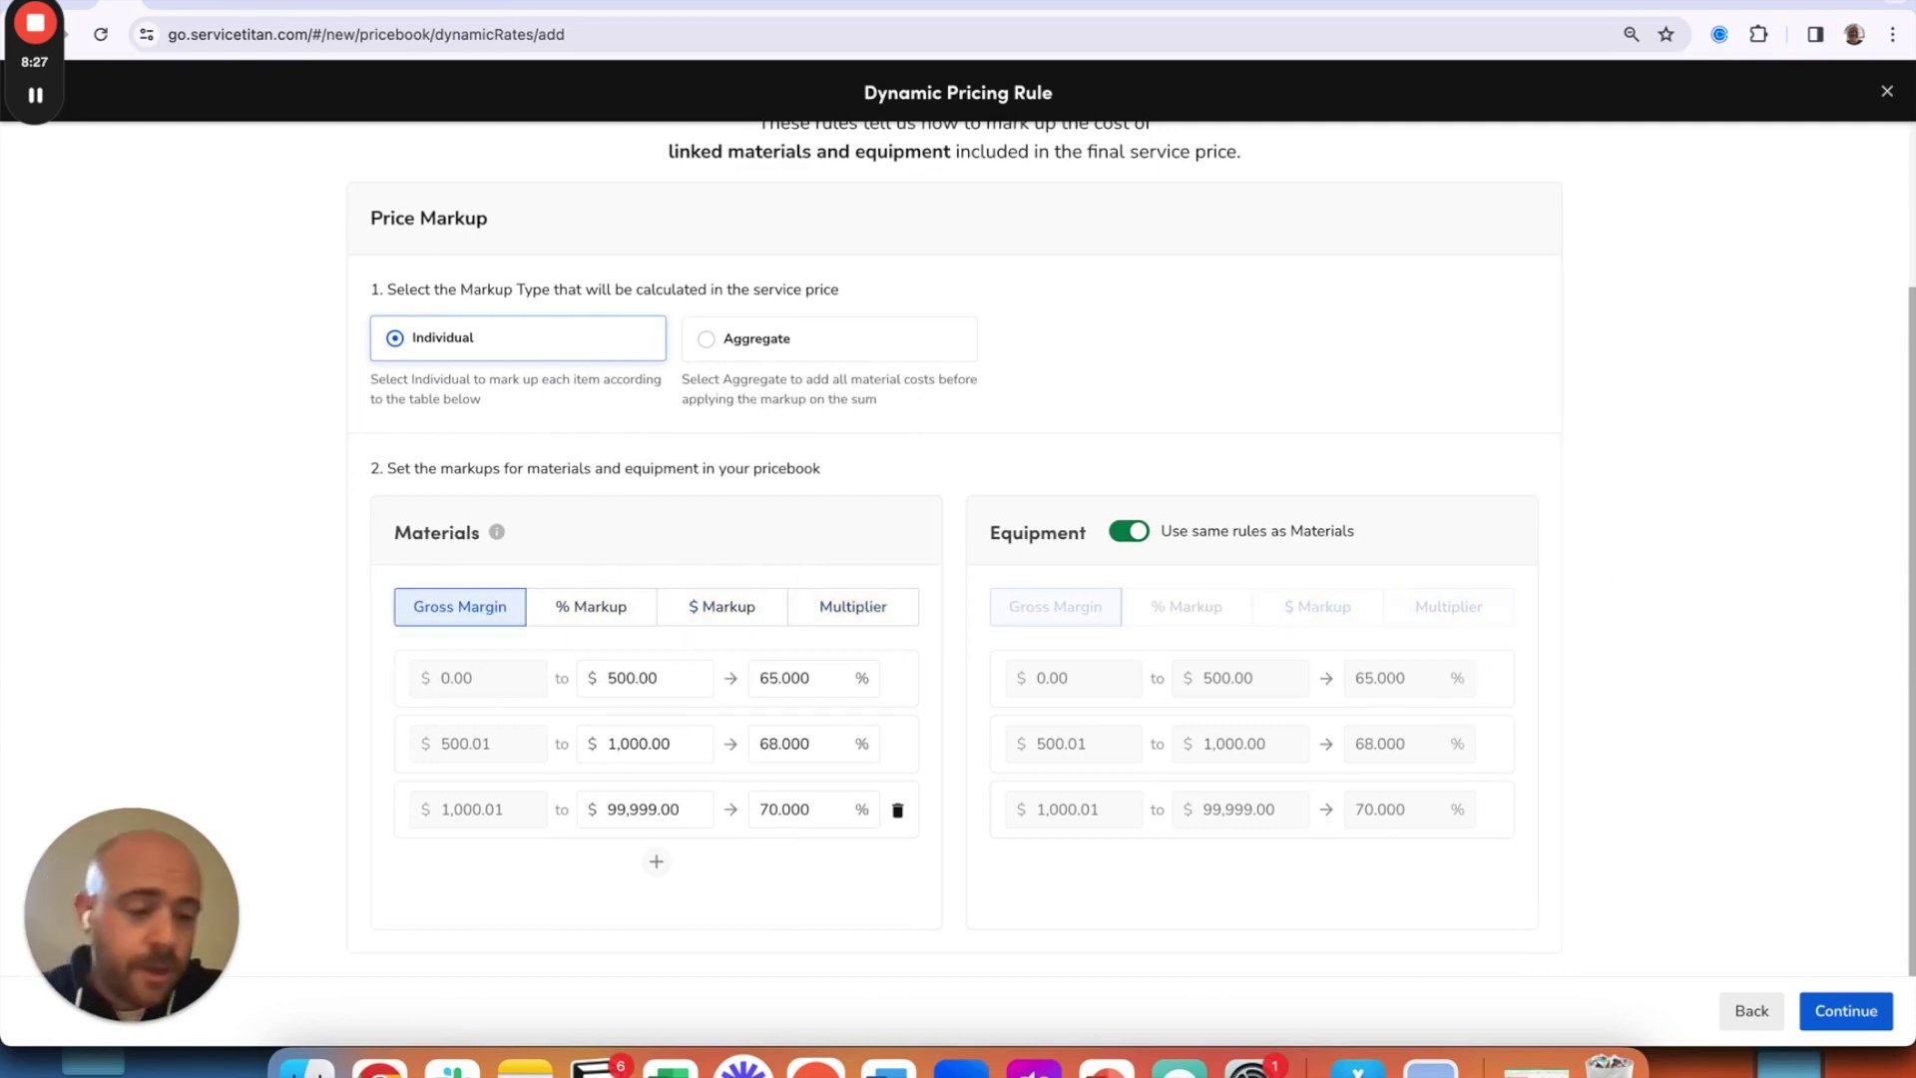
click(1824, 1013)
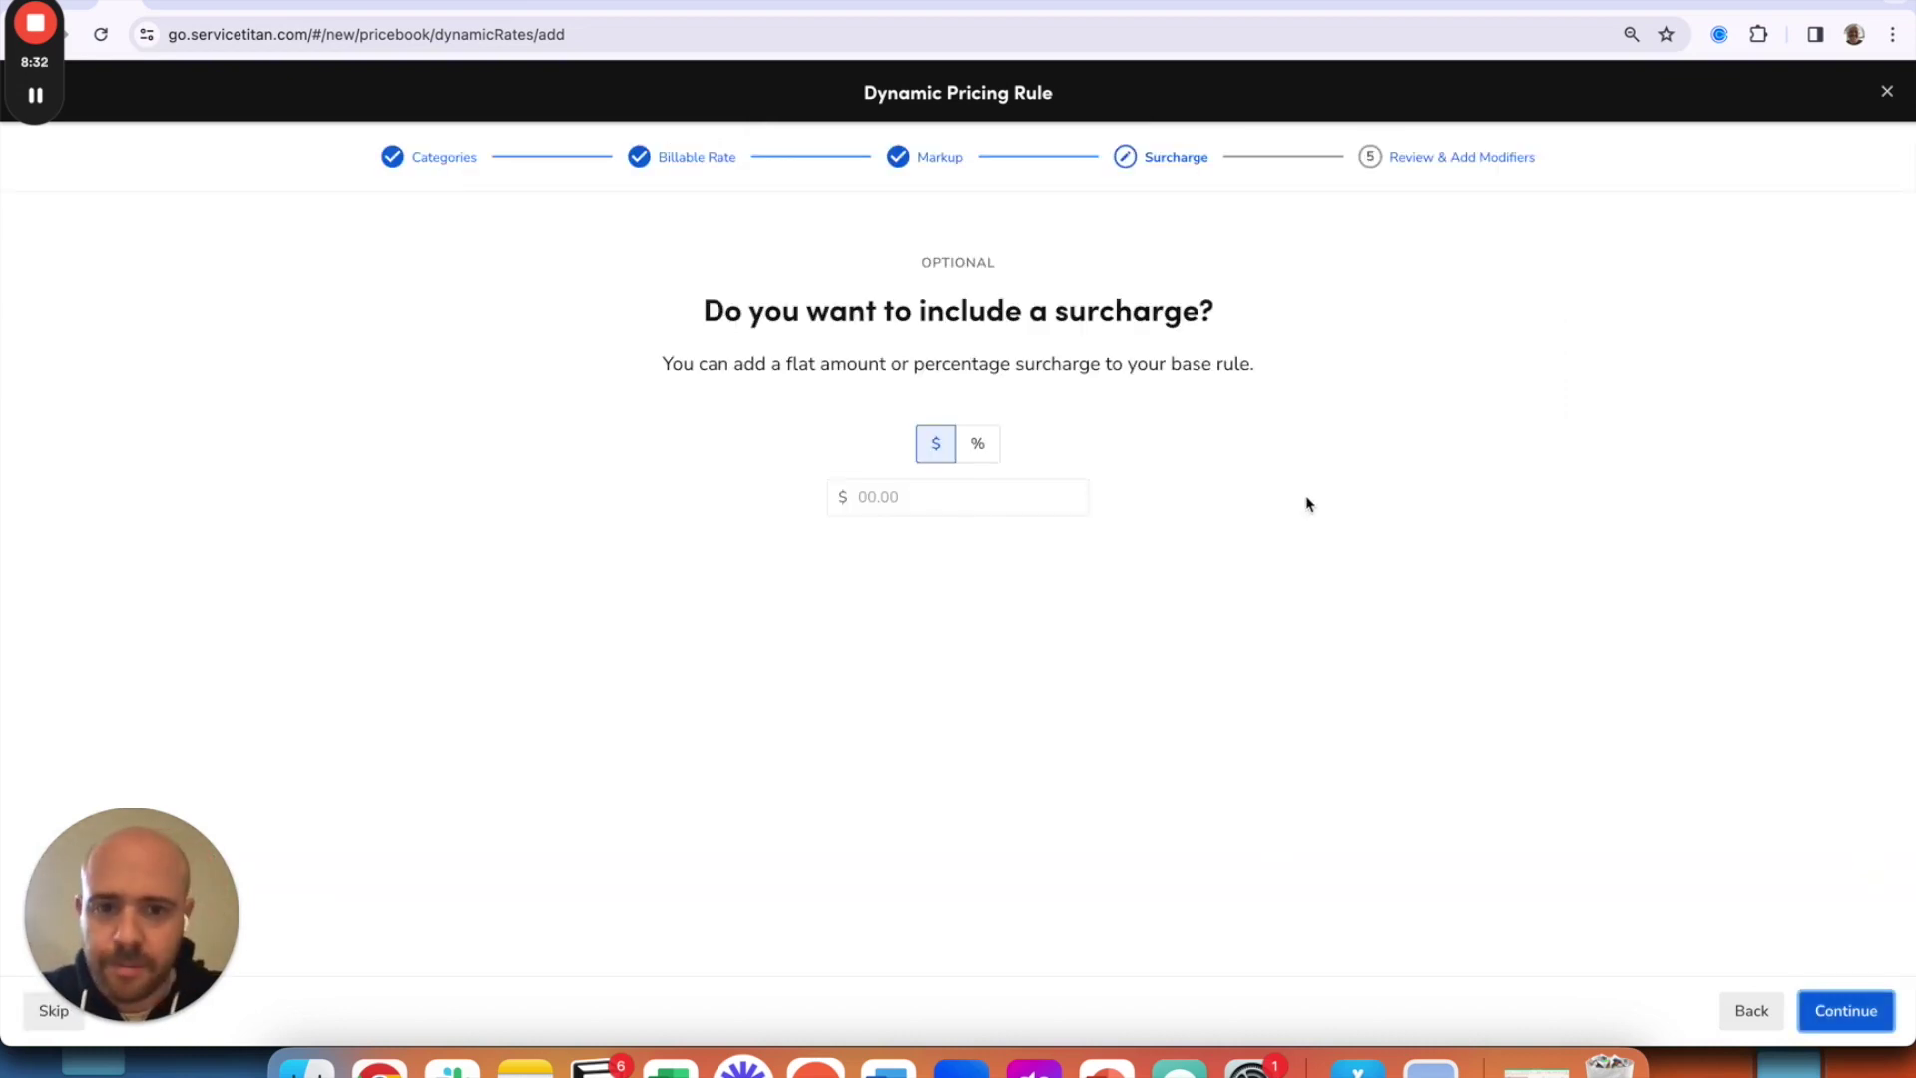
Enter a flat $75 surcharge amount on the rule.
click(968, 486)
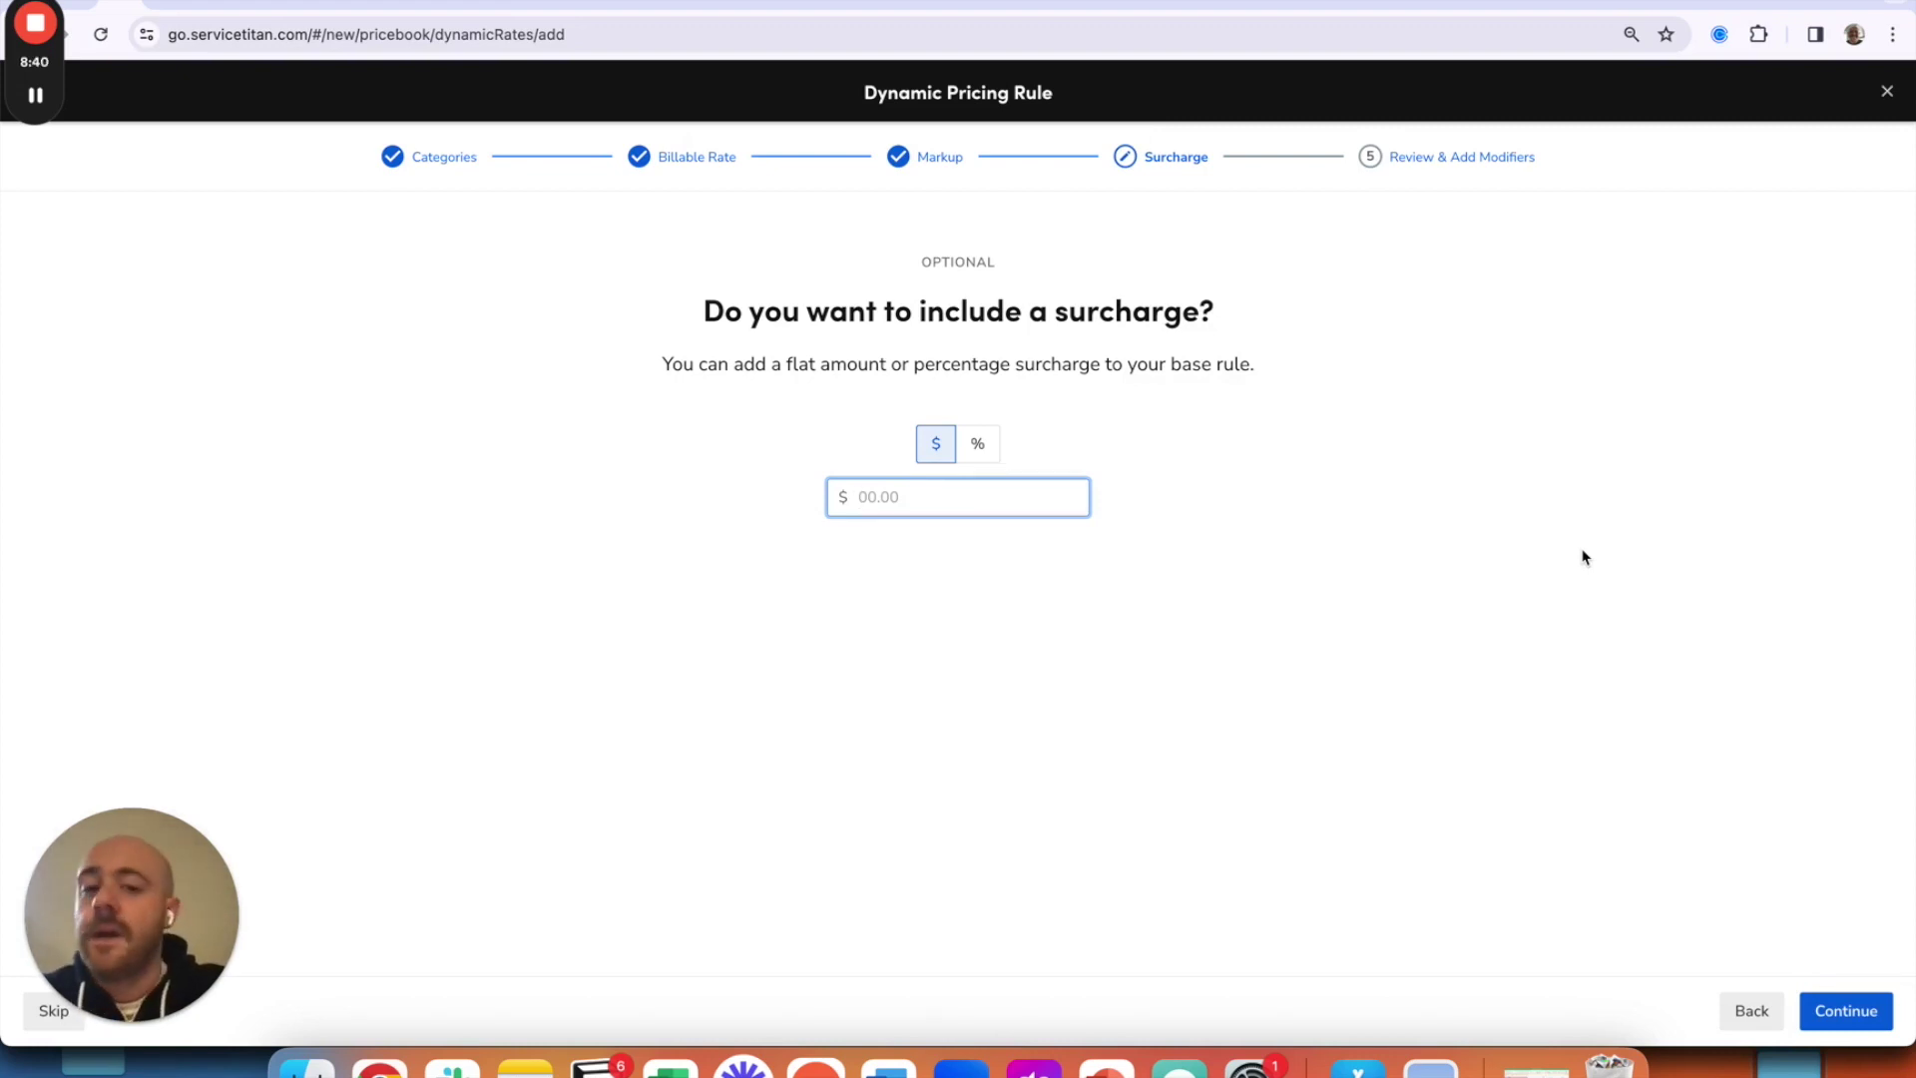
text(7)
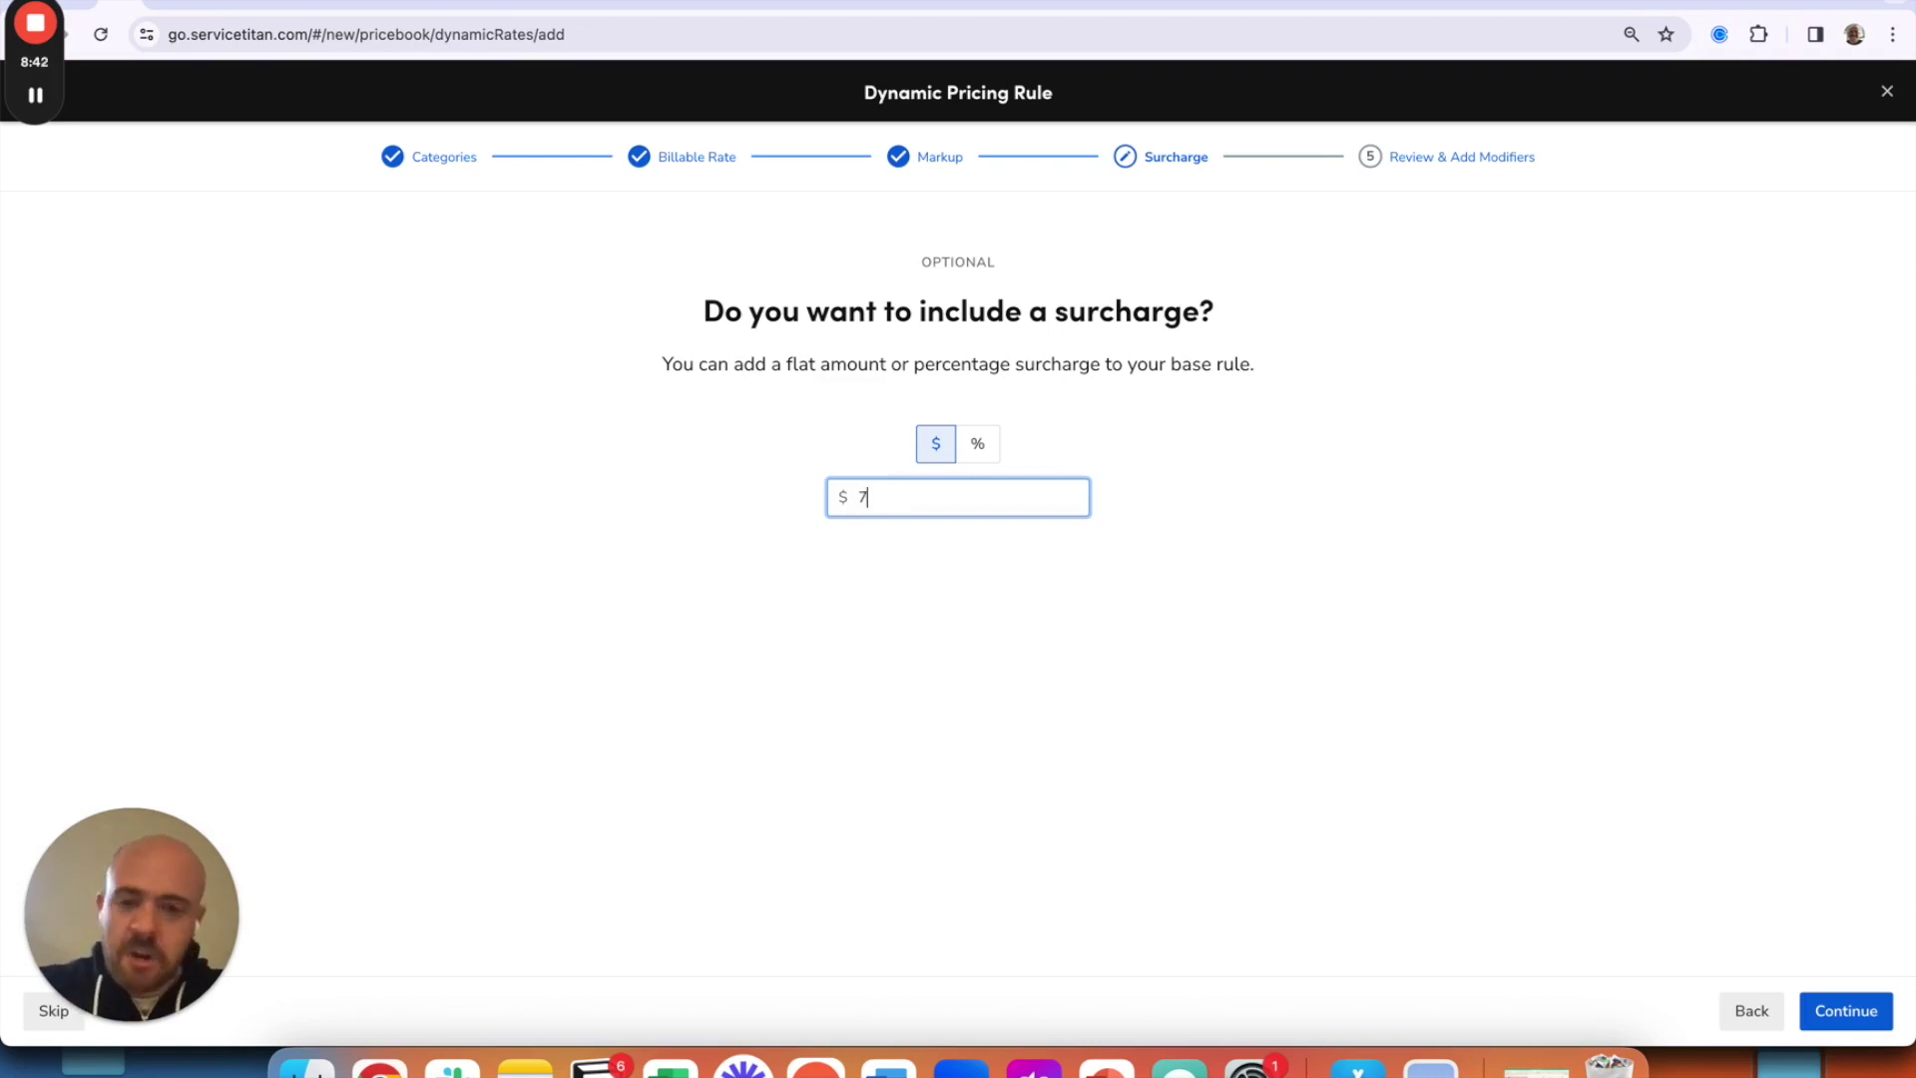
text(5)
click(1742, 598)
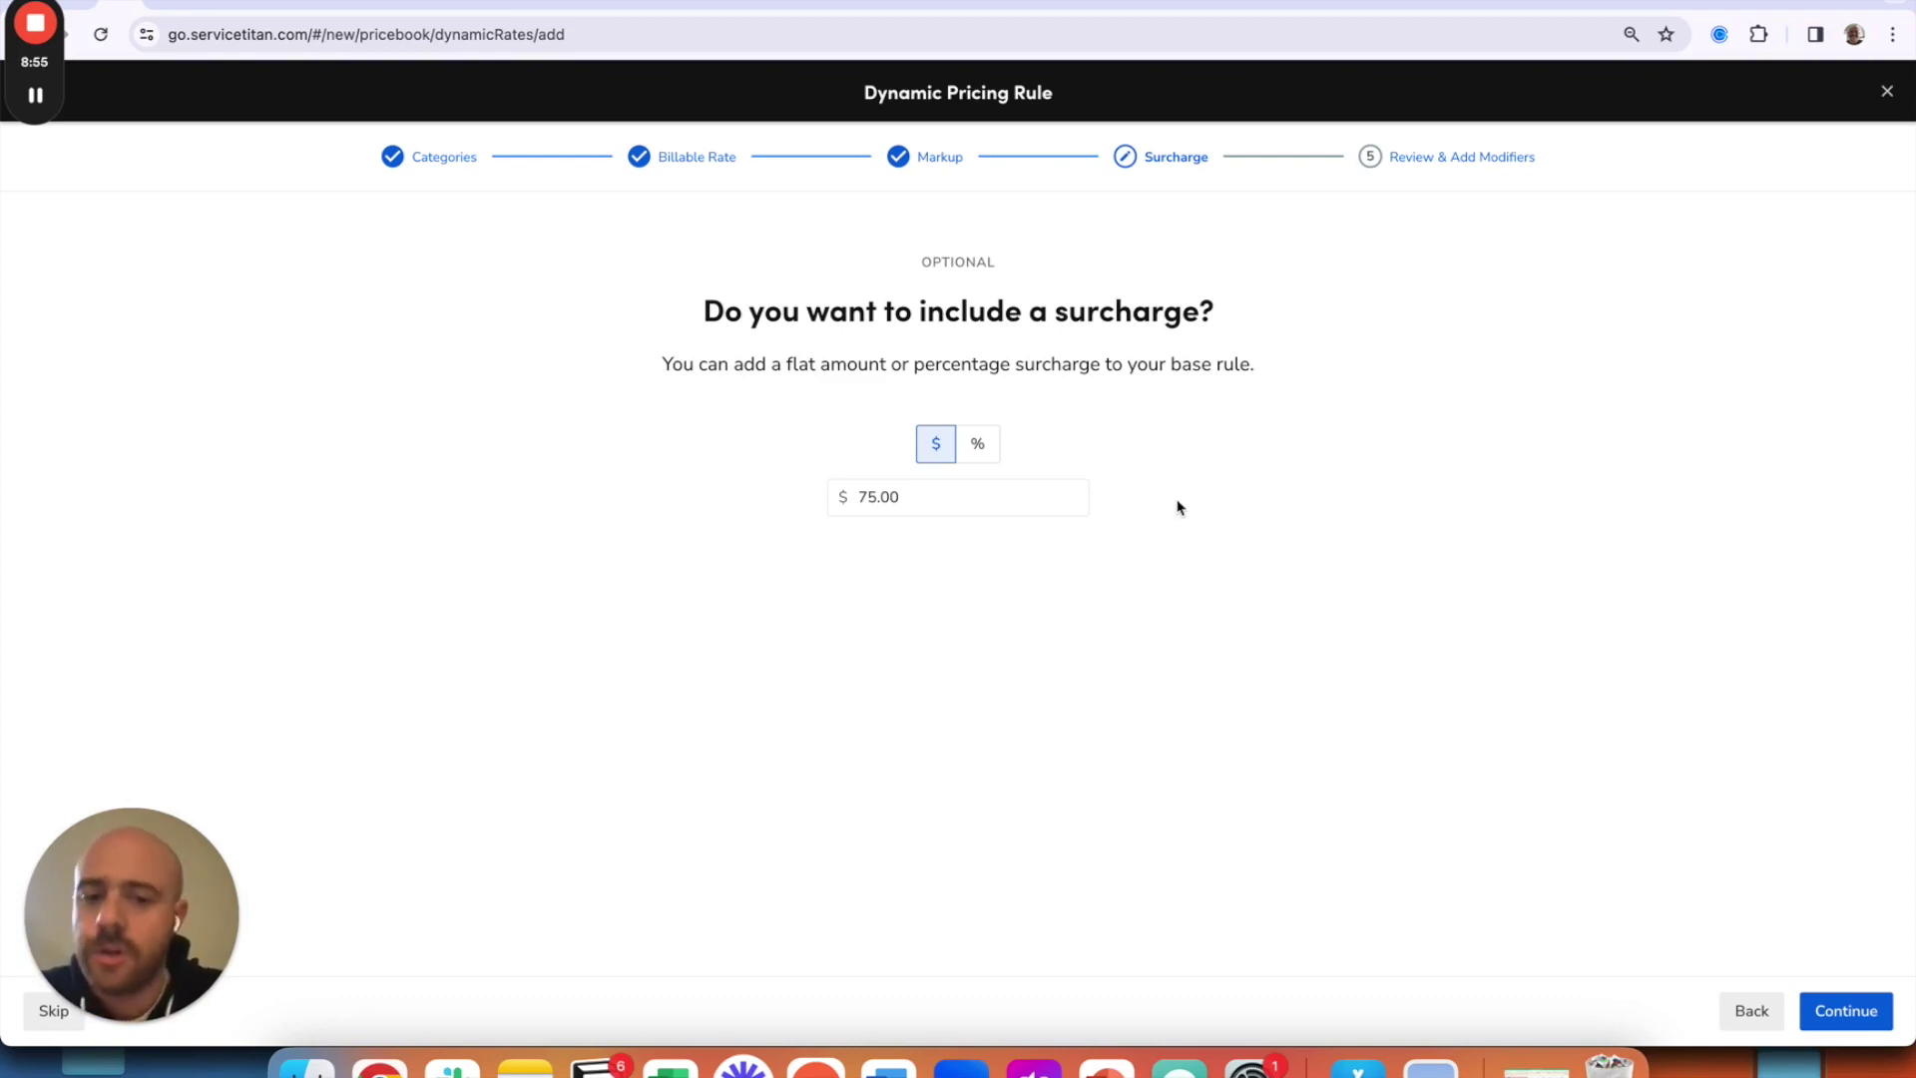
click(953, 499)
click(964, 596)
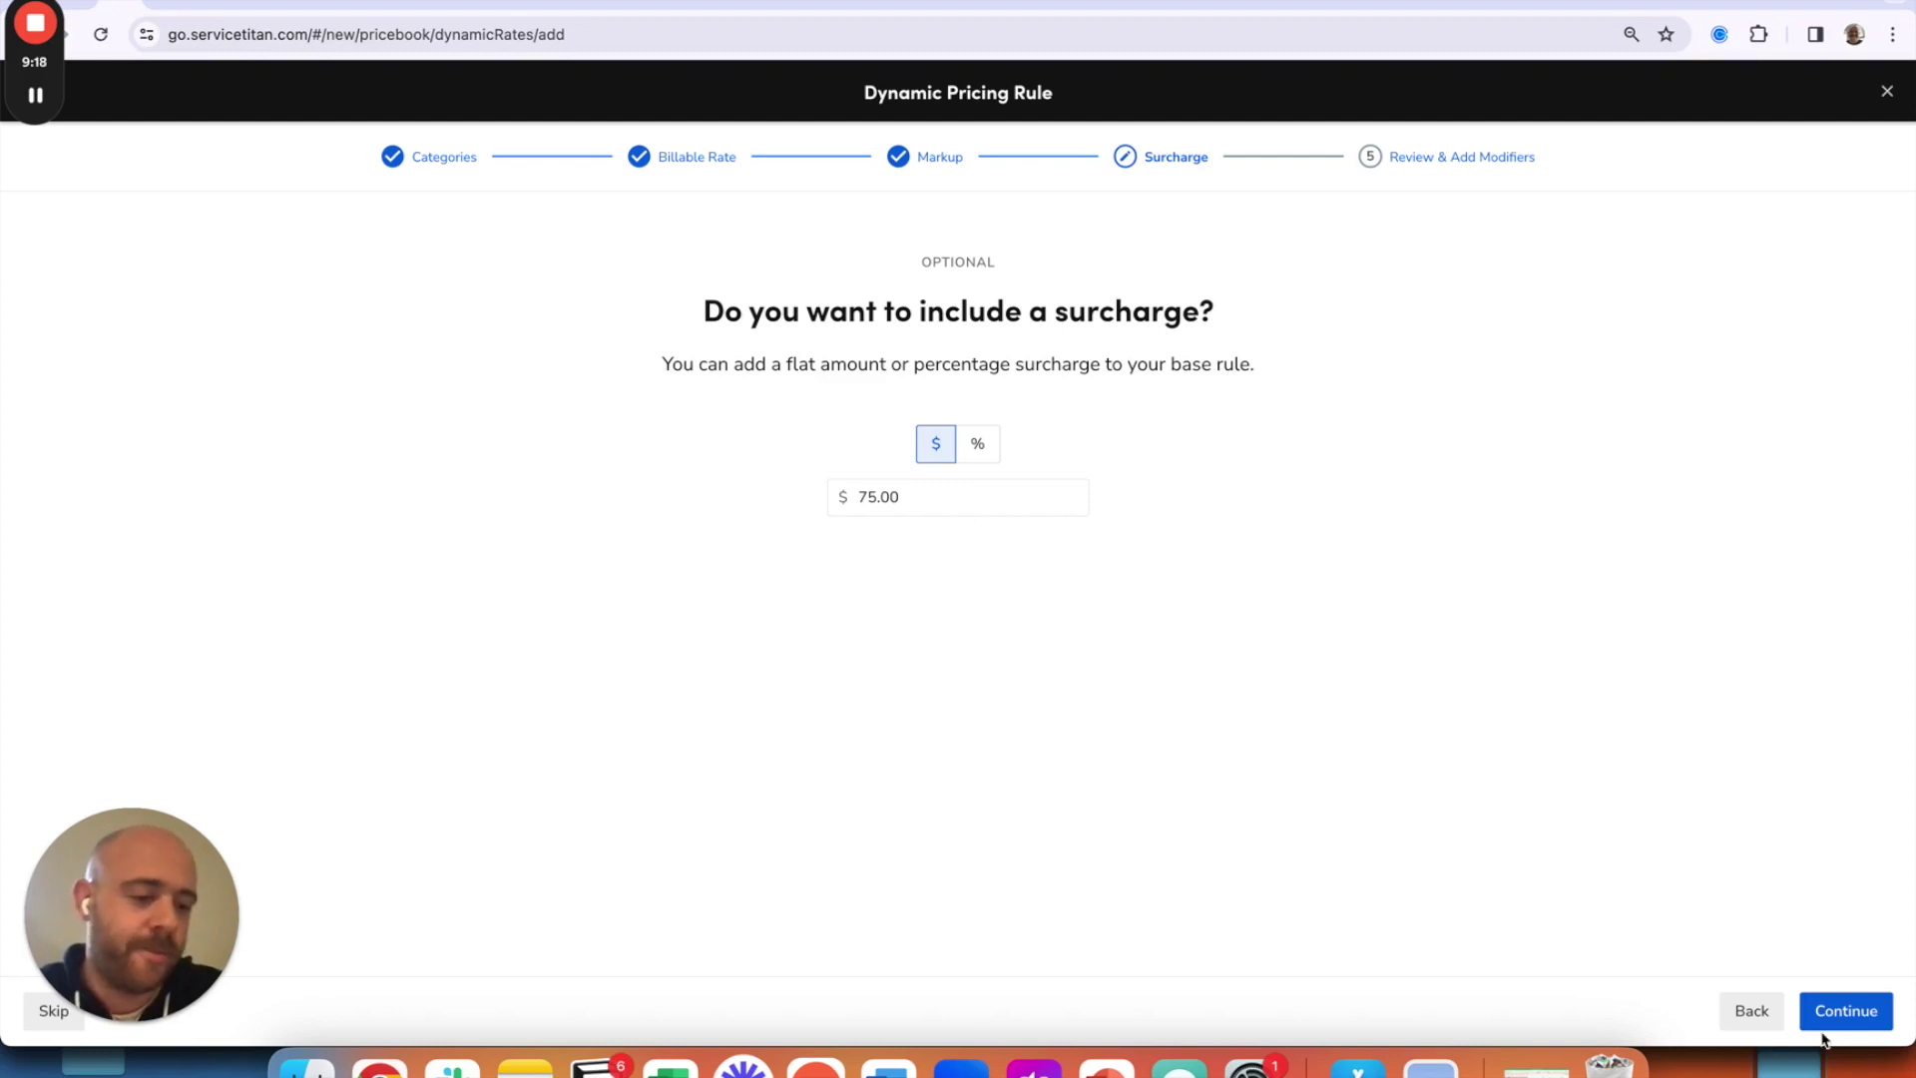
Review the rule summary with its markups and $75 surcharge, then start an Add-on discount modifier.
click(1861, 1018)
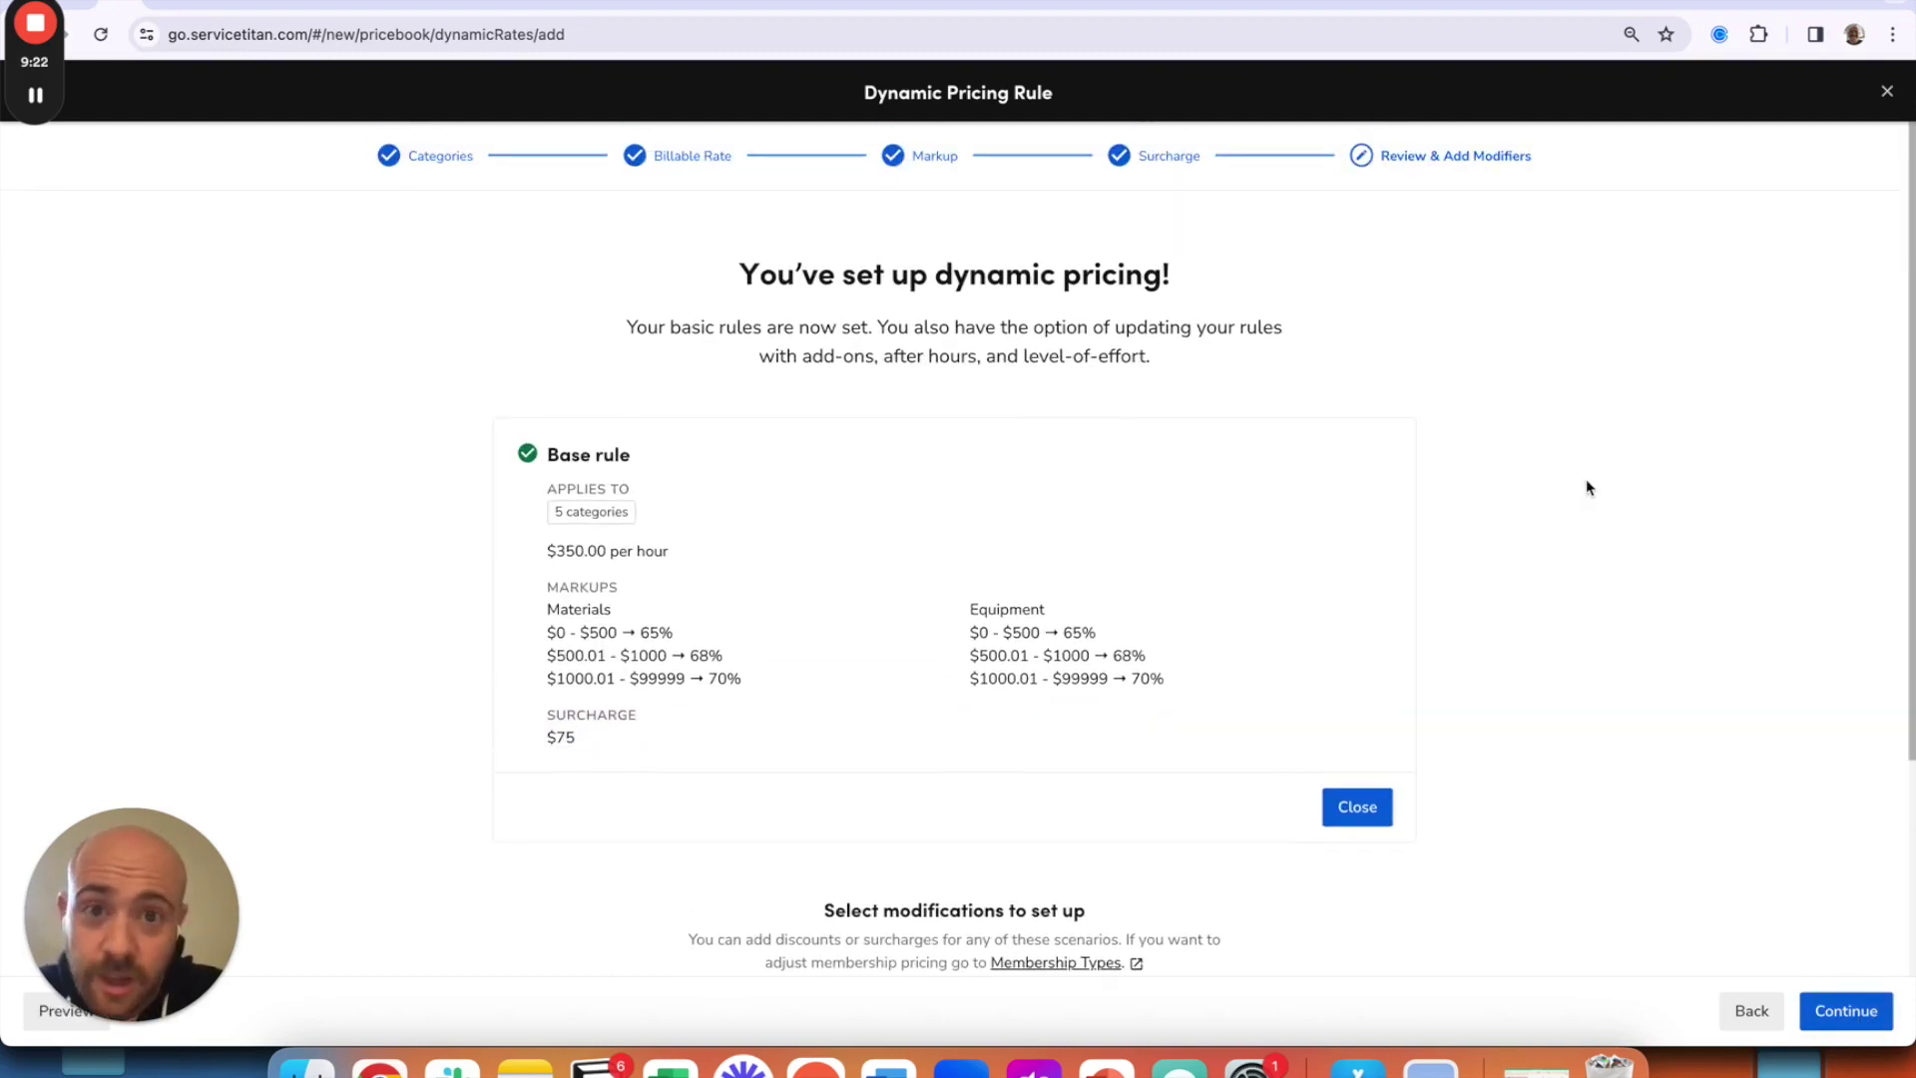
scroll(1589, 487, down, 2)
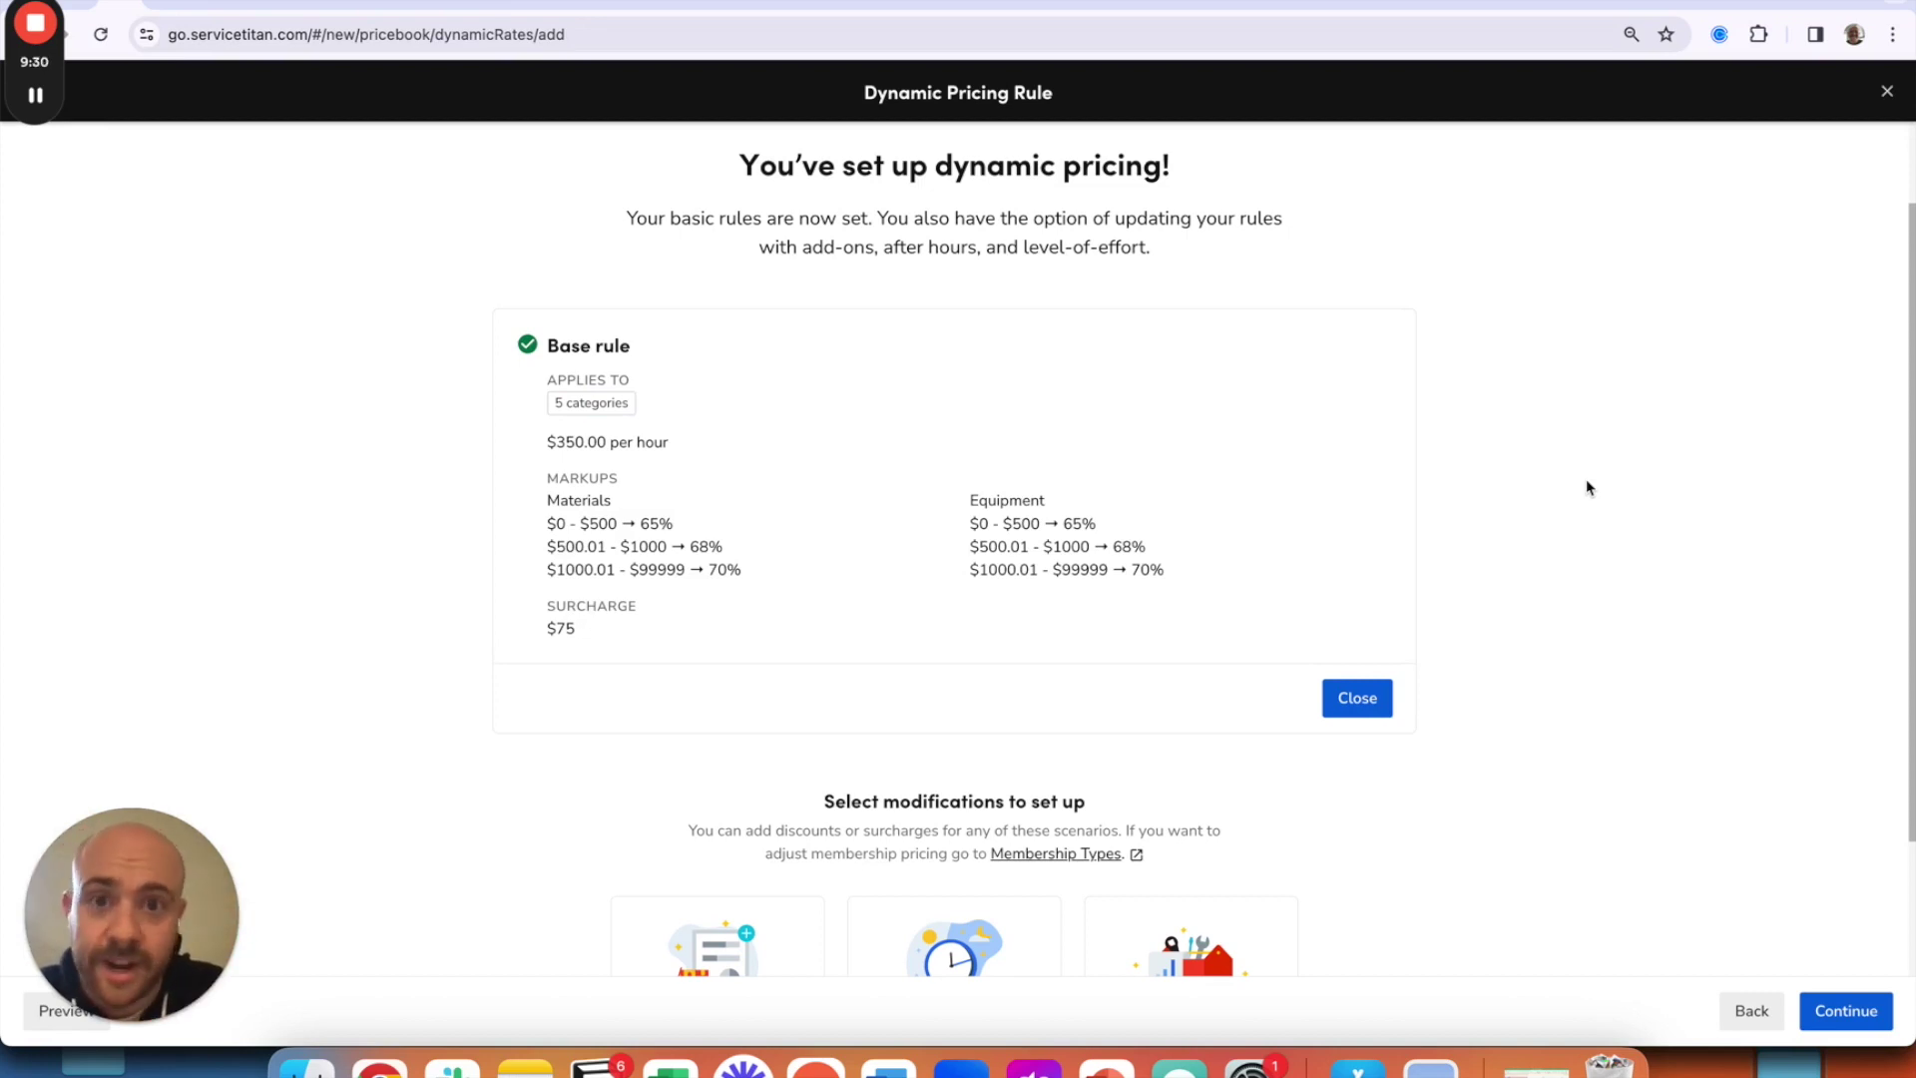
scroll(1587, 487, down, 3)
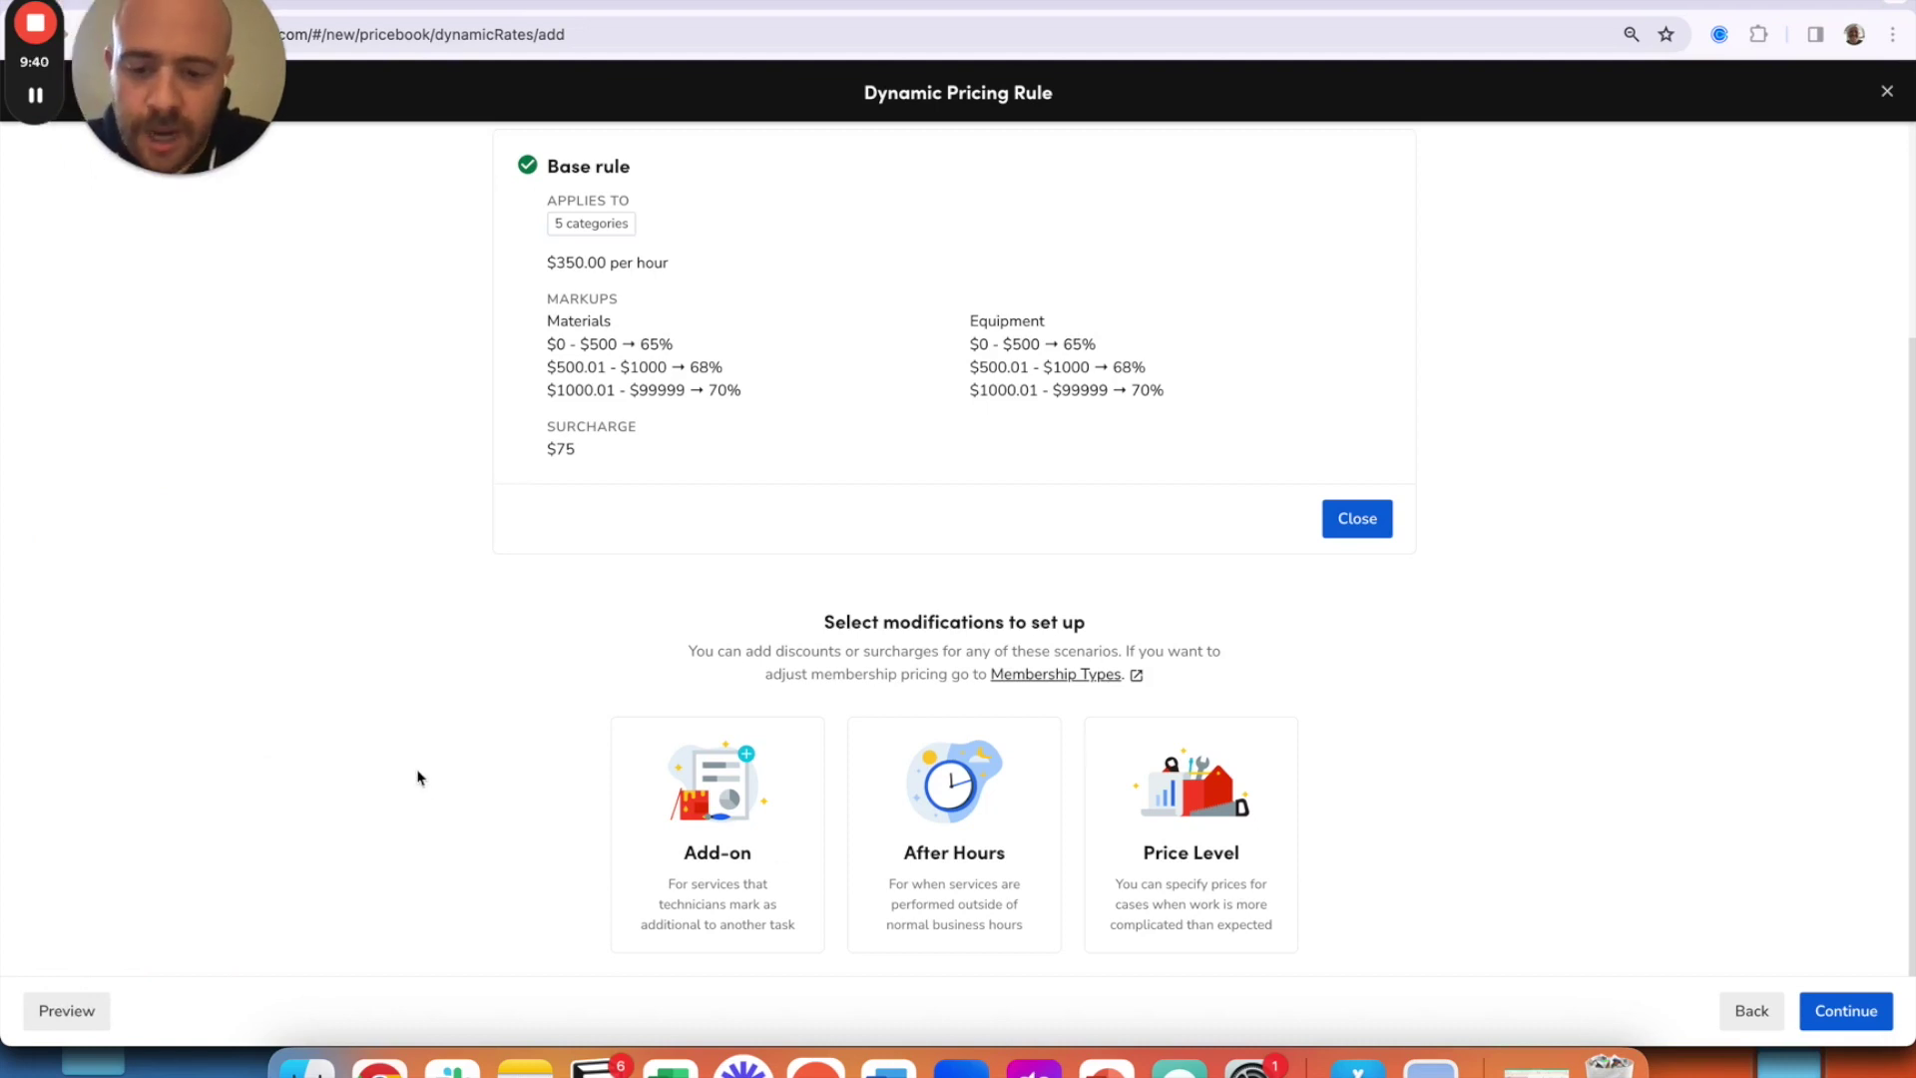
click(750, 886)
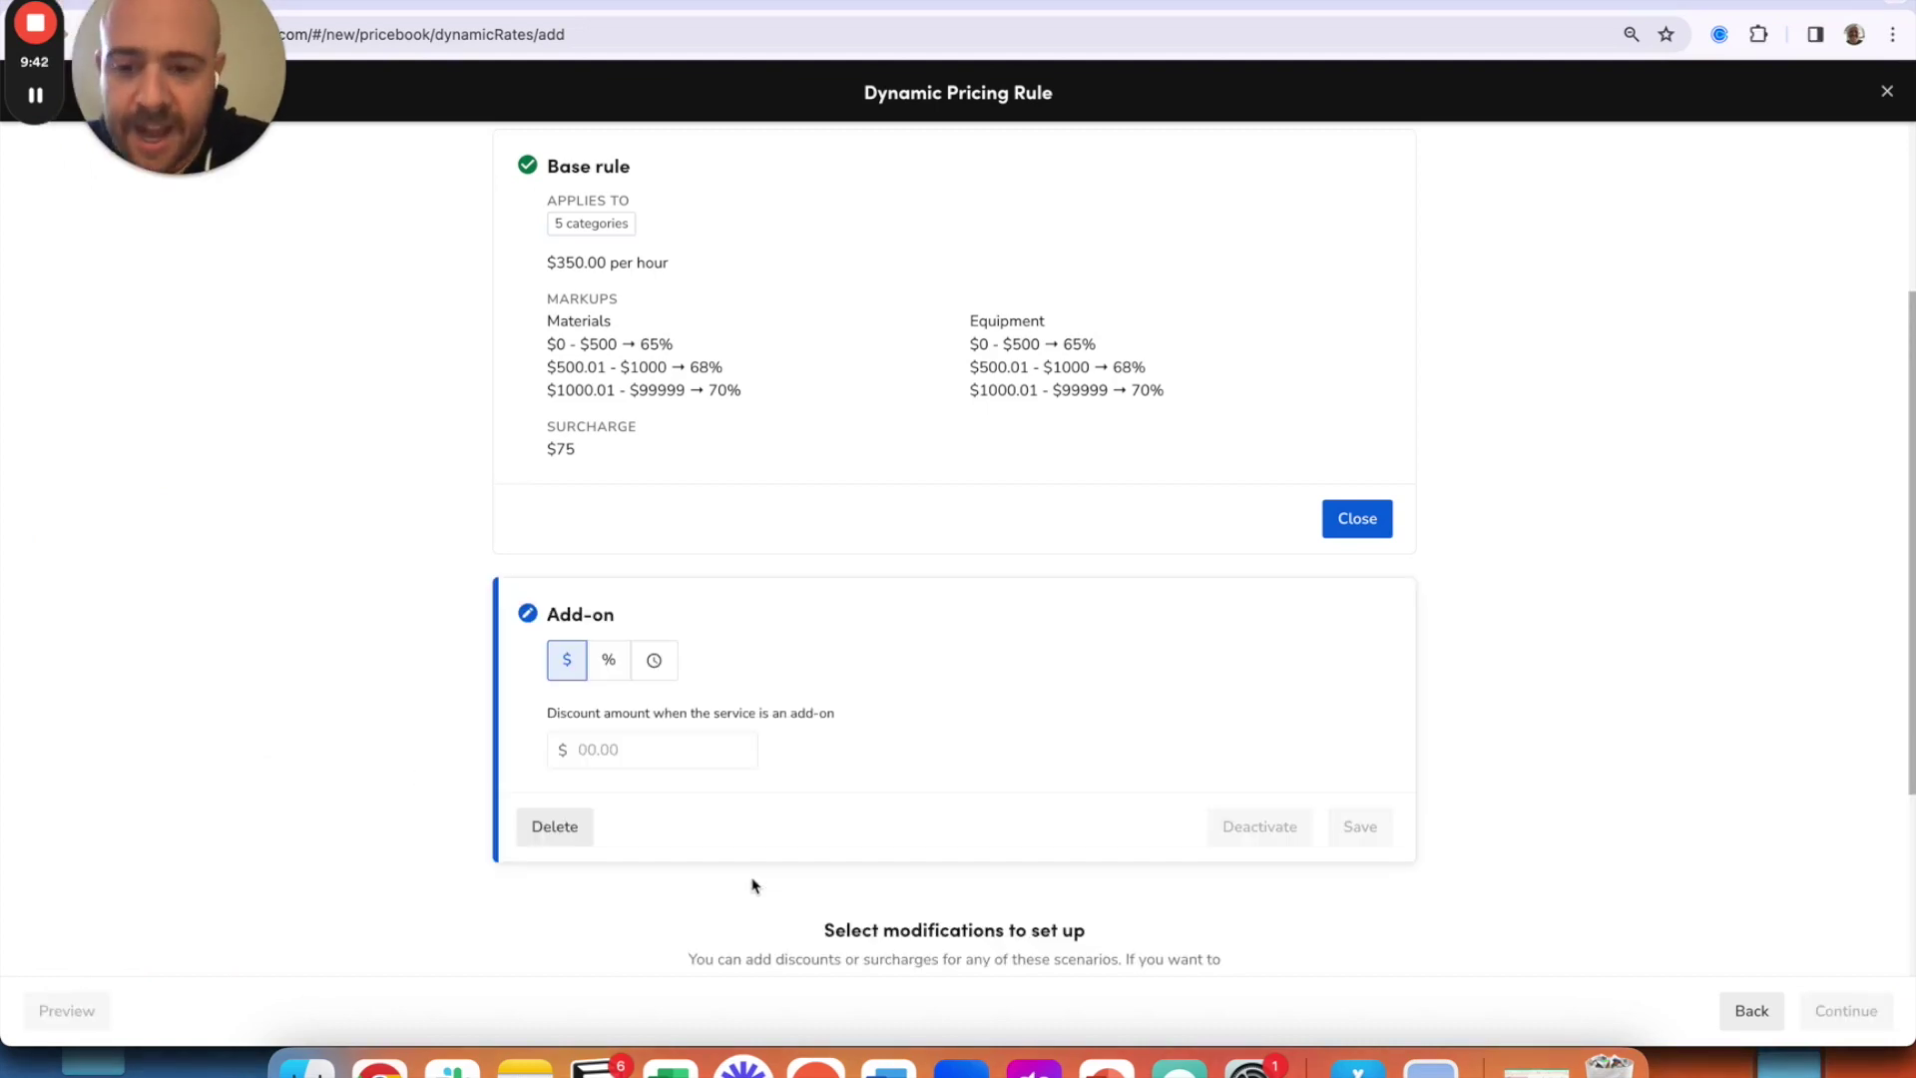
Switch the Add-on discount type from labor hours to dollar amount, then settle on percentage.
scroll(830, 714, down, 2)
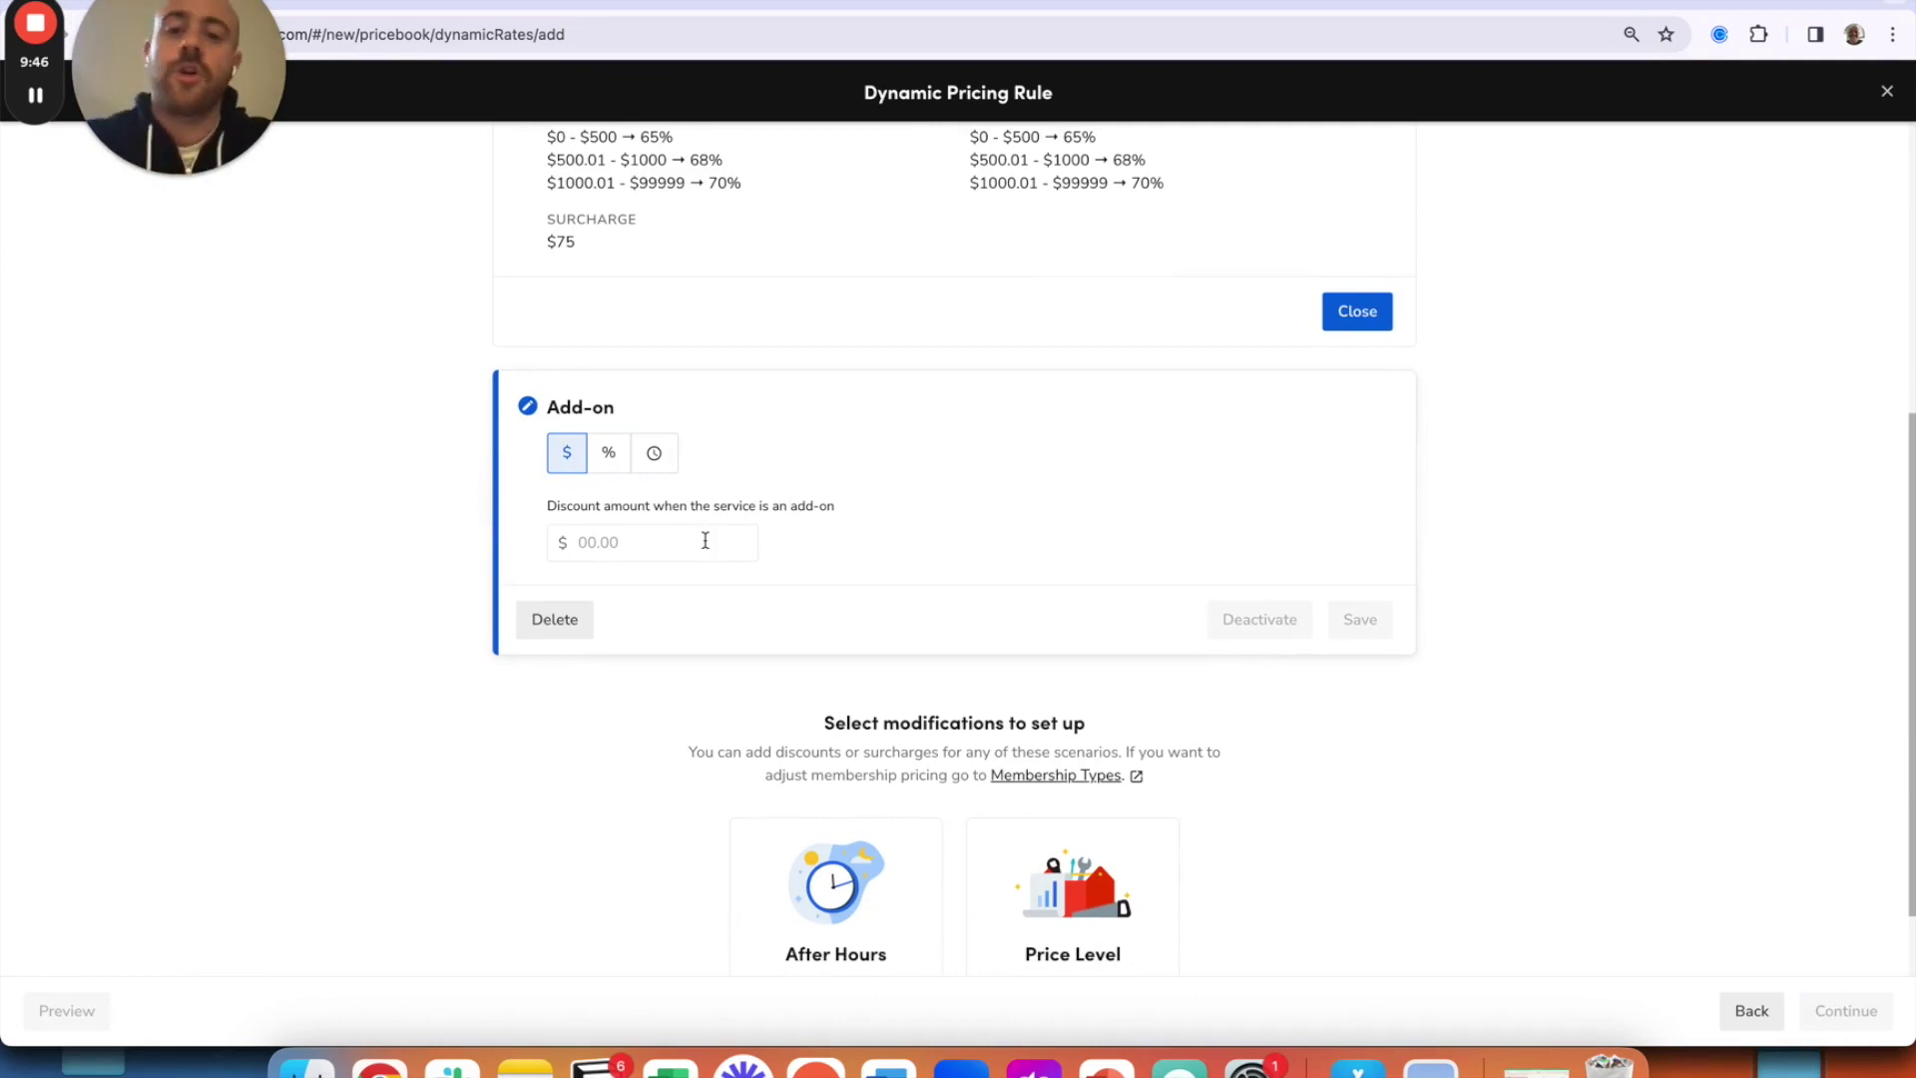
click(650, 455)
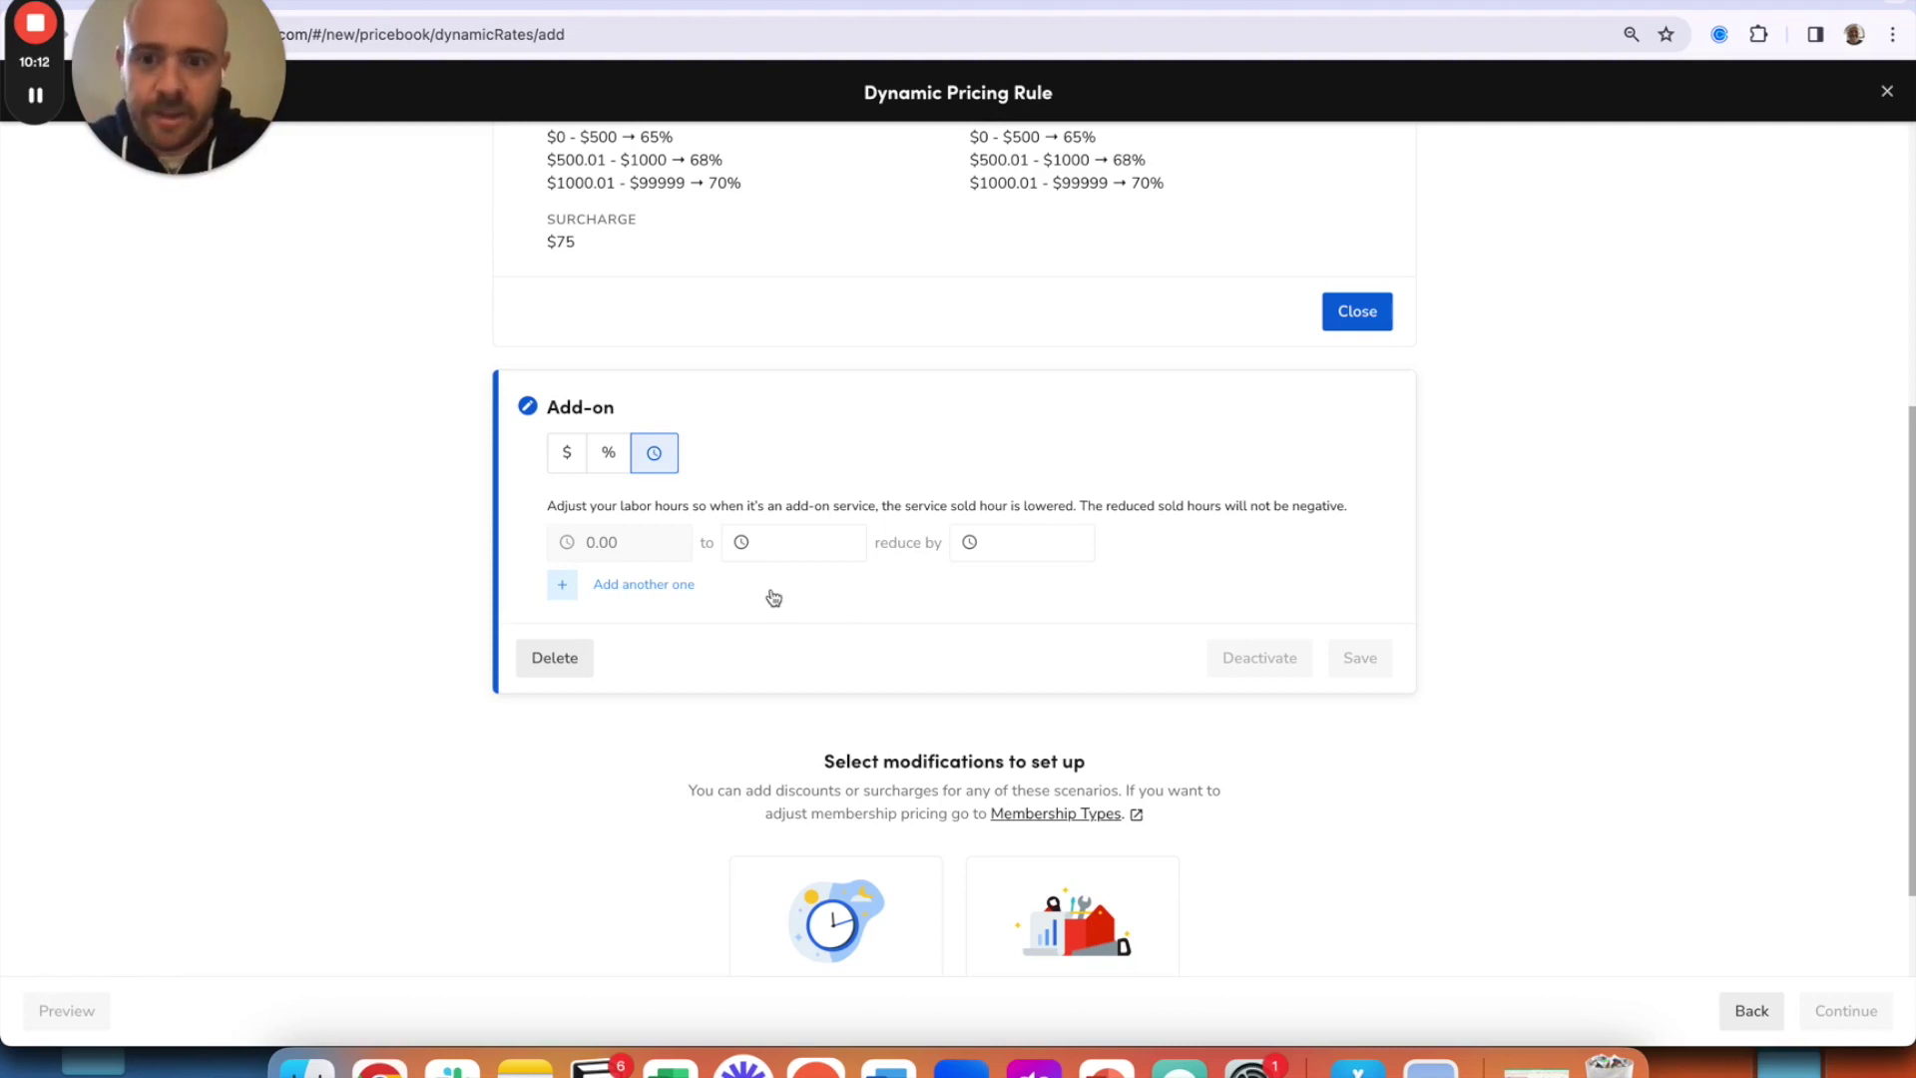
click(568, 455)
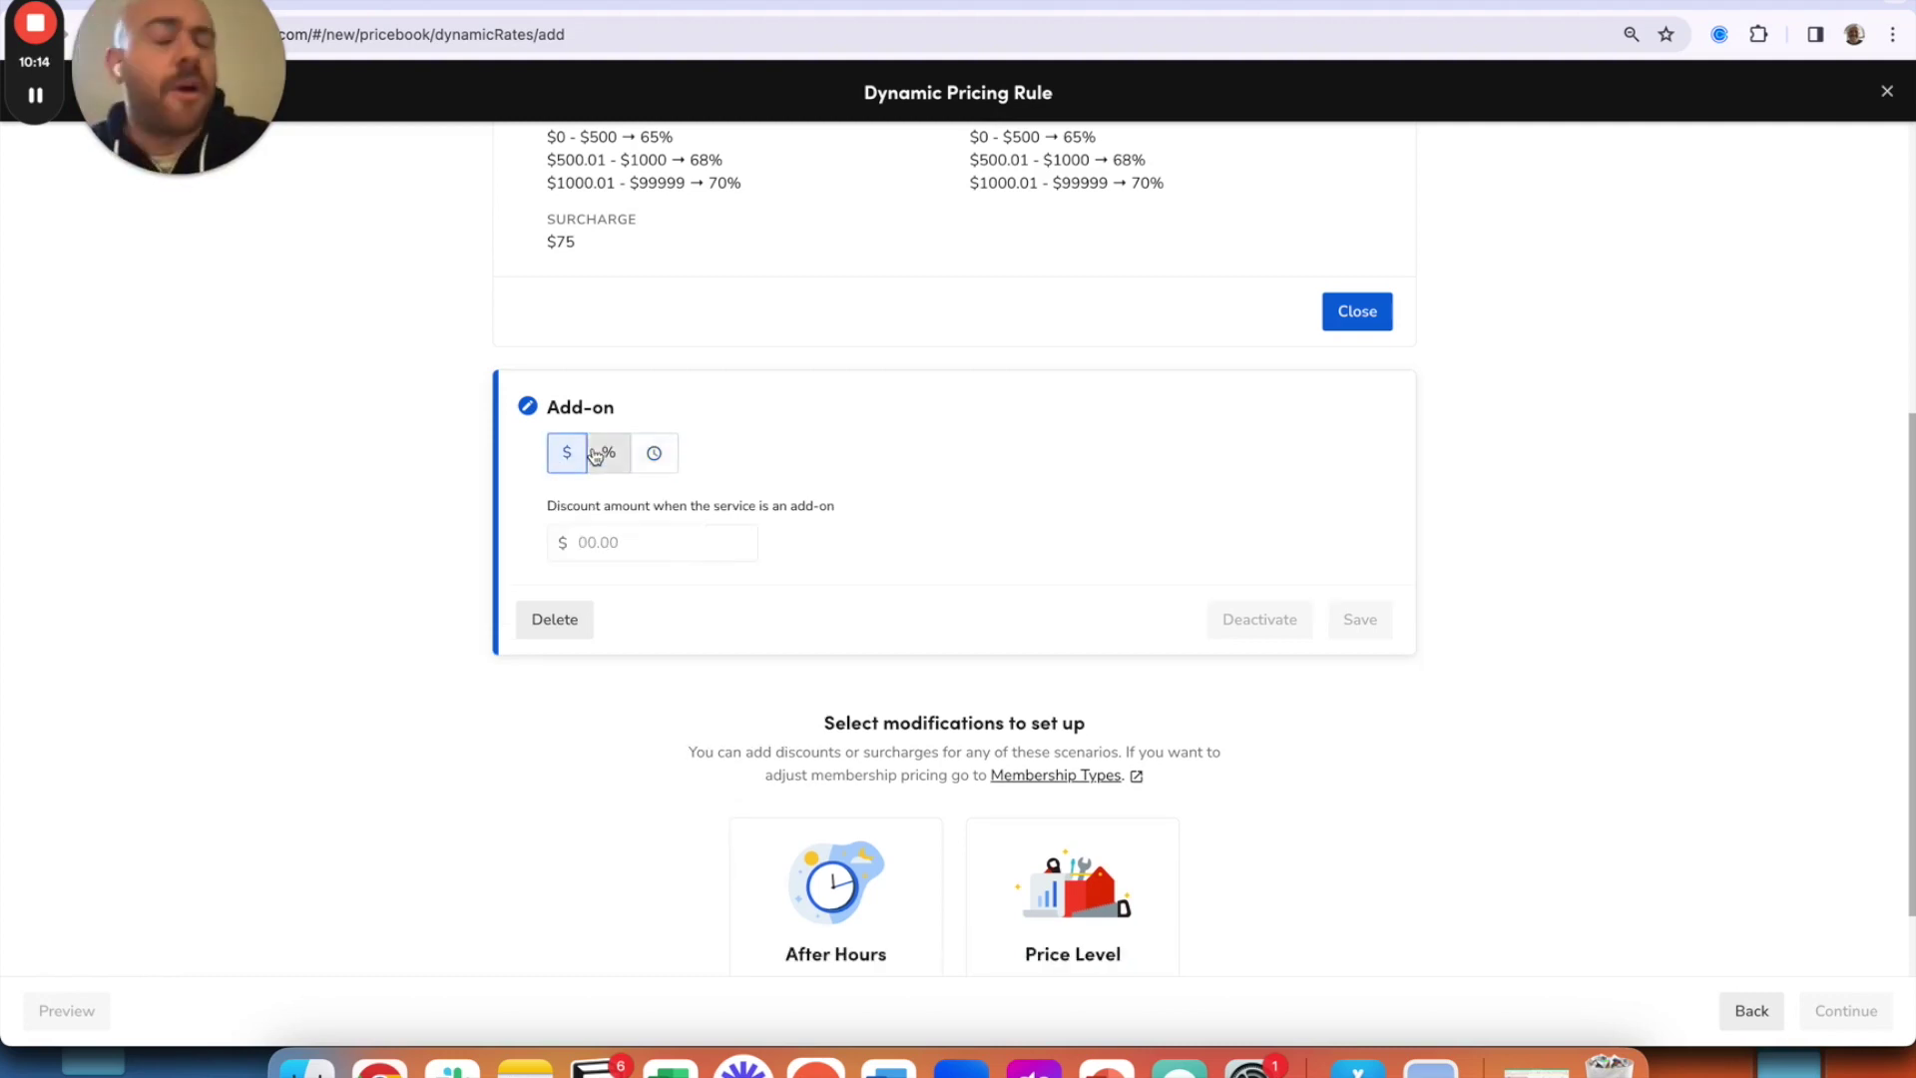
click(616, 450)
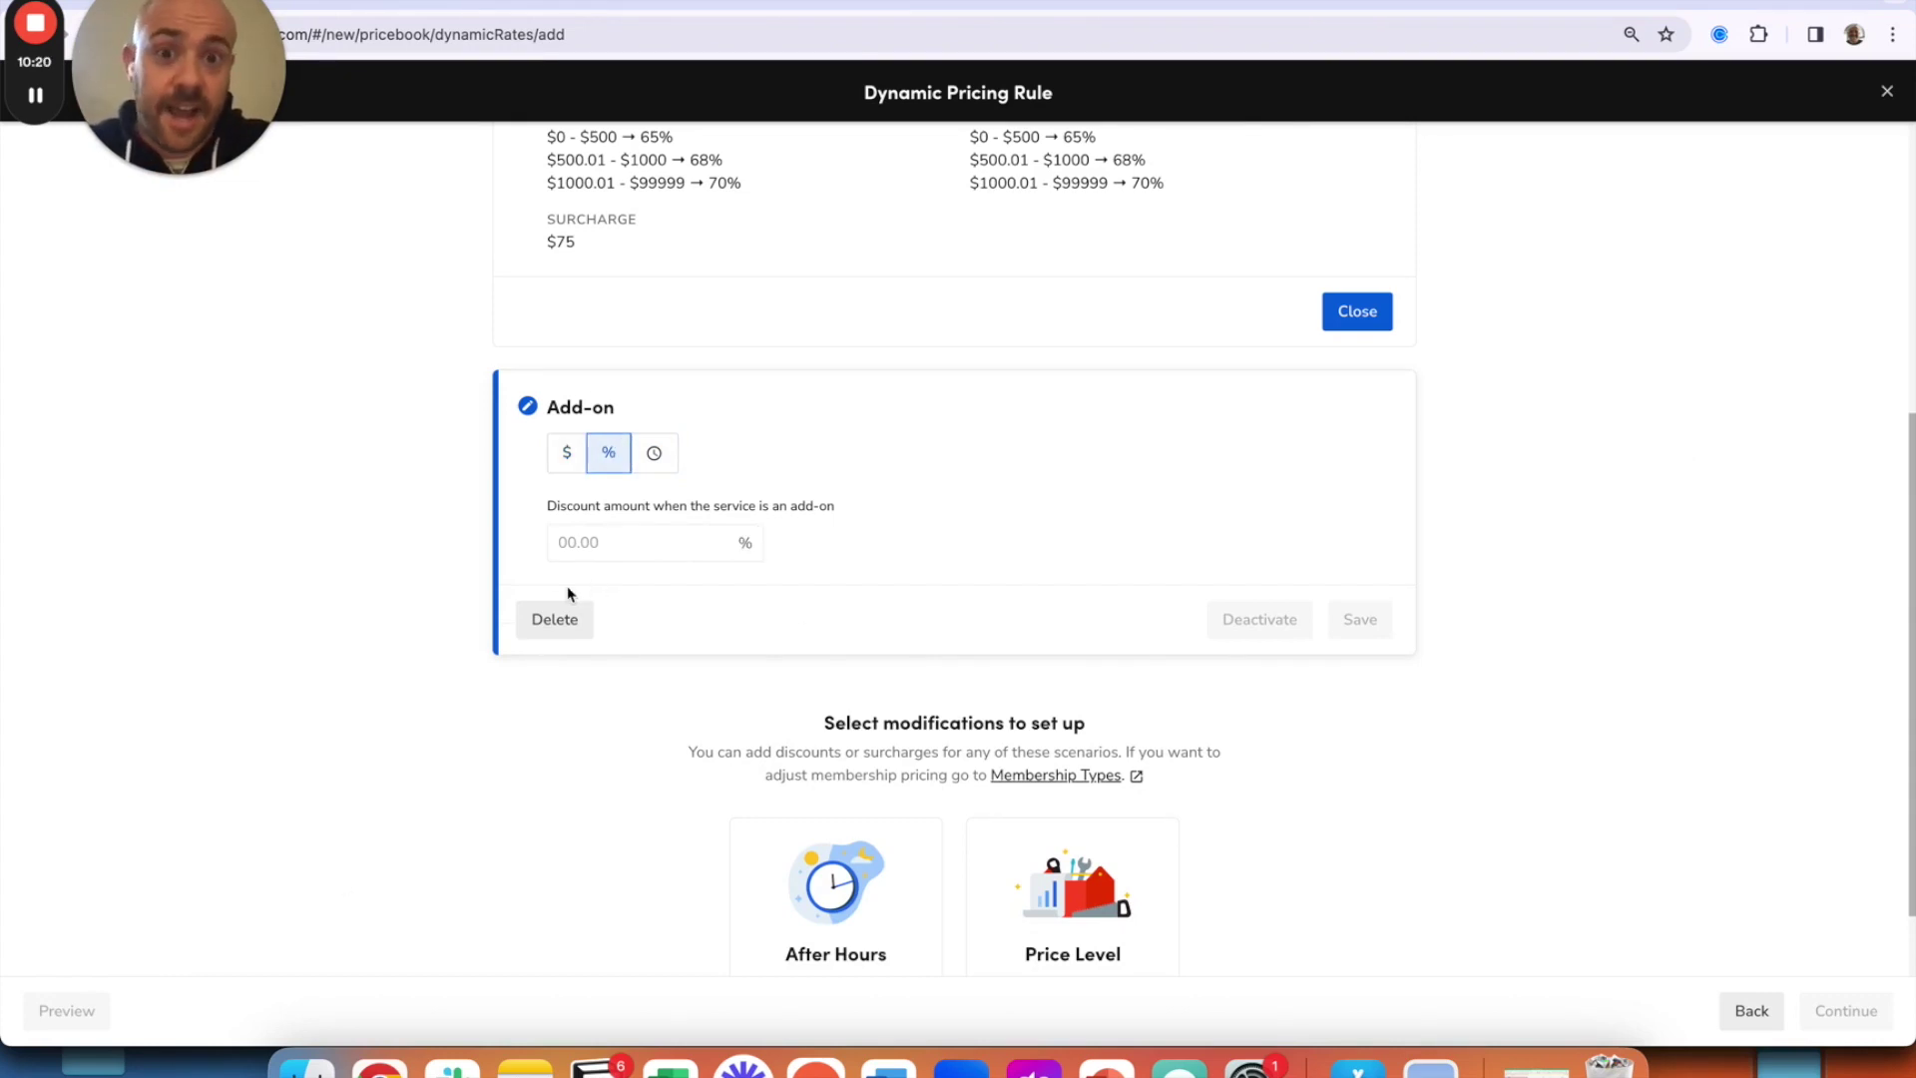
Remove the Add-on and start an After Hours modification on Scheduled Start Time 06:00 PM–06:00 AM.
click(555, 619)
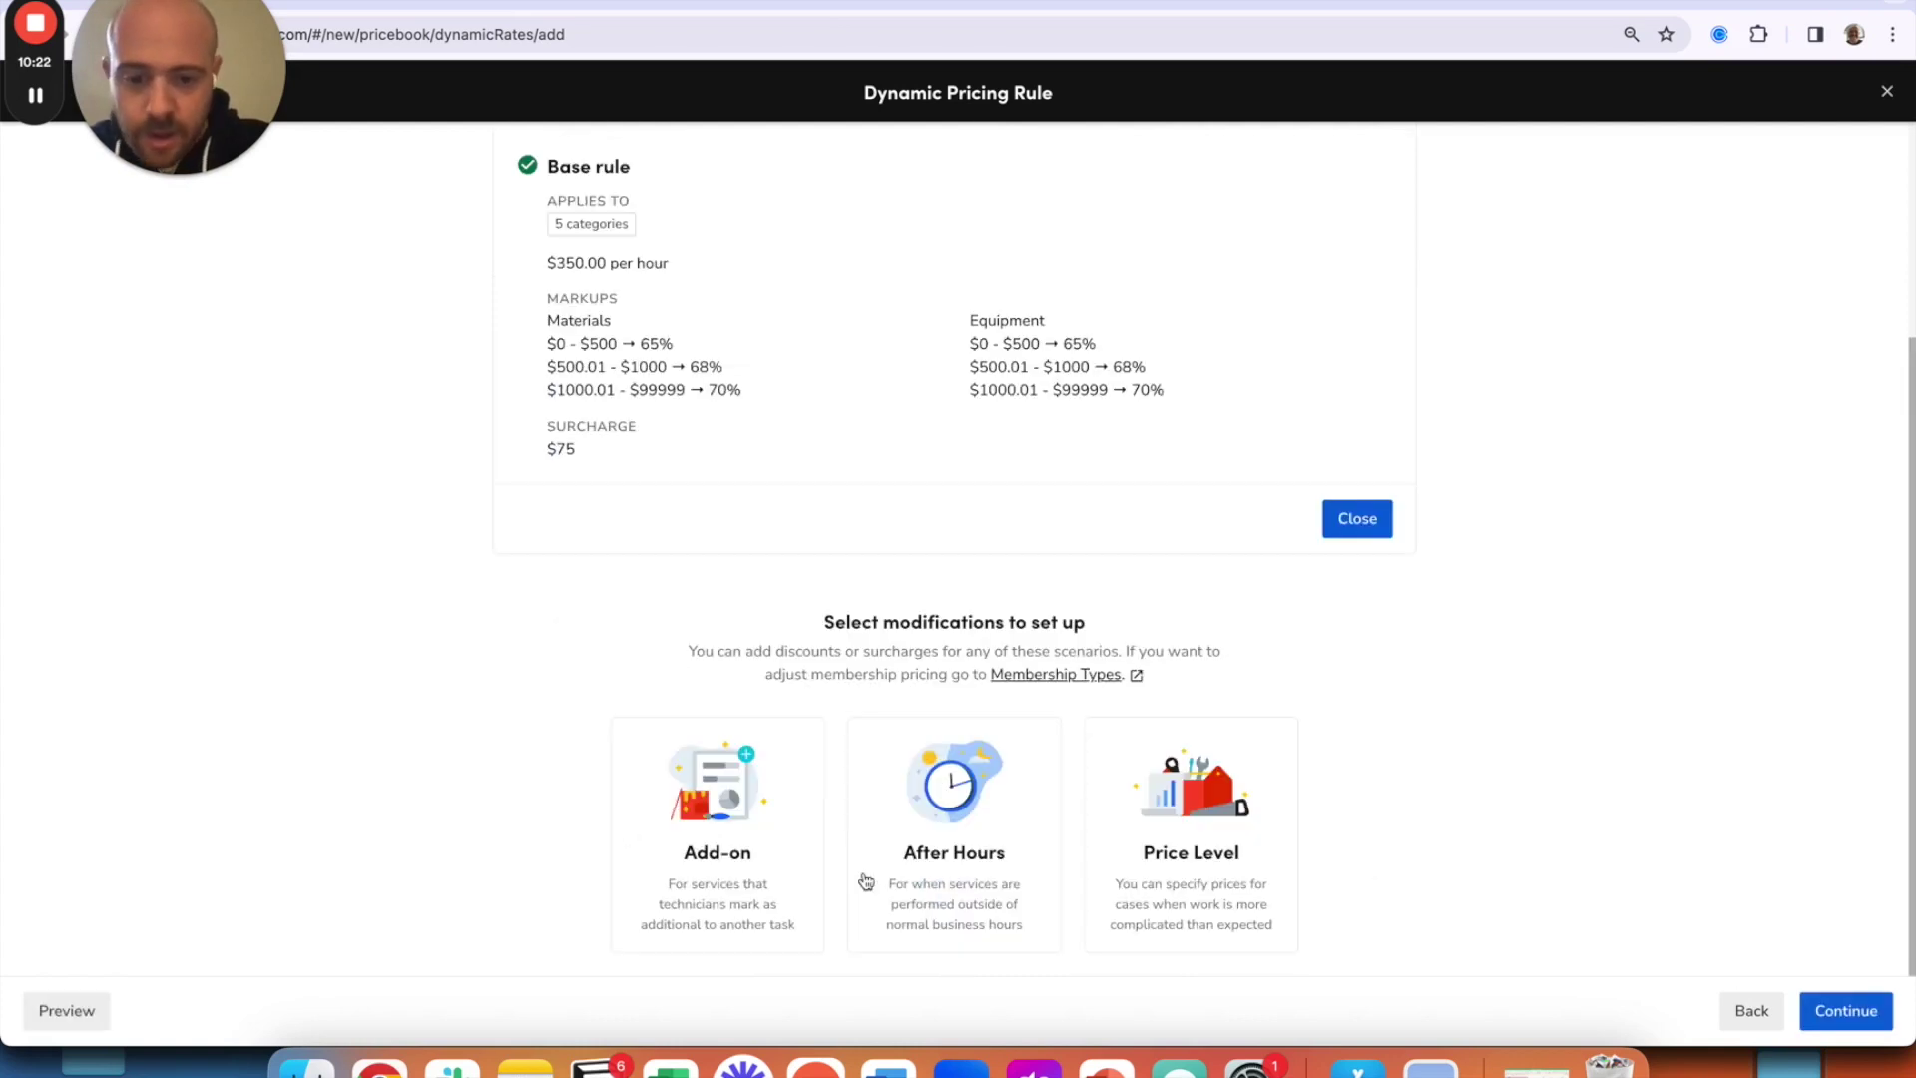
click(991, 771)
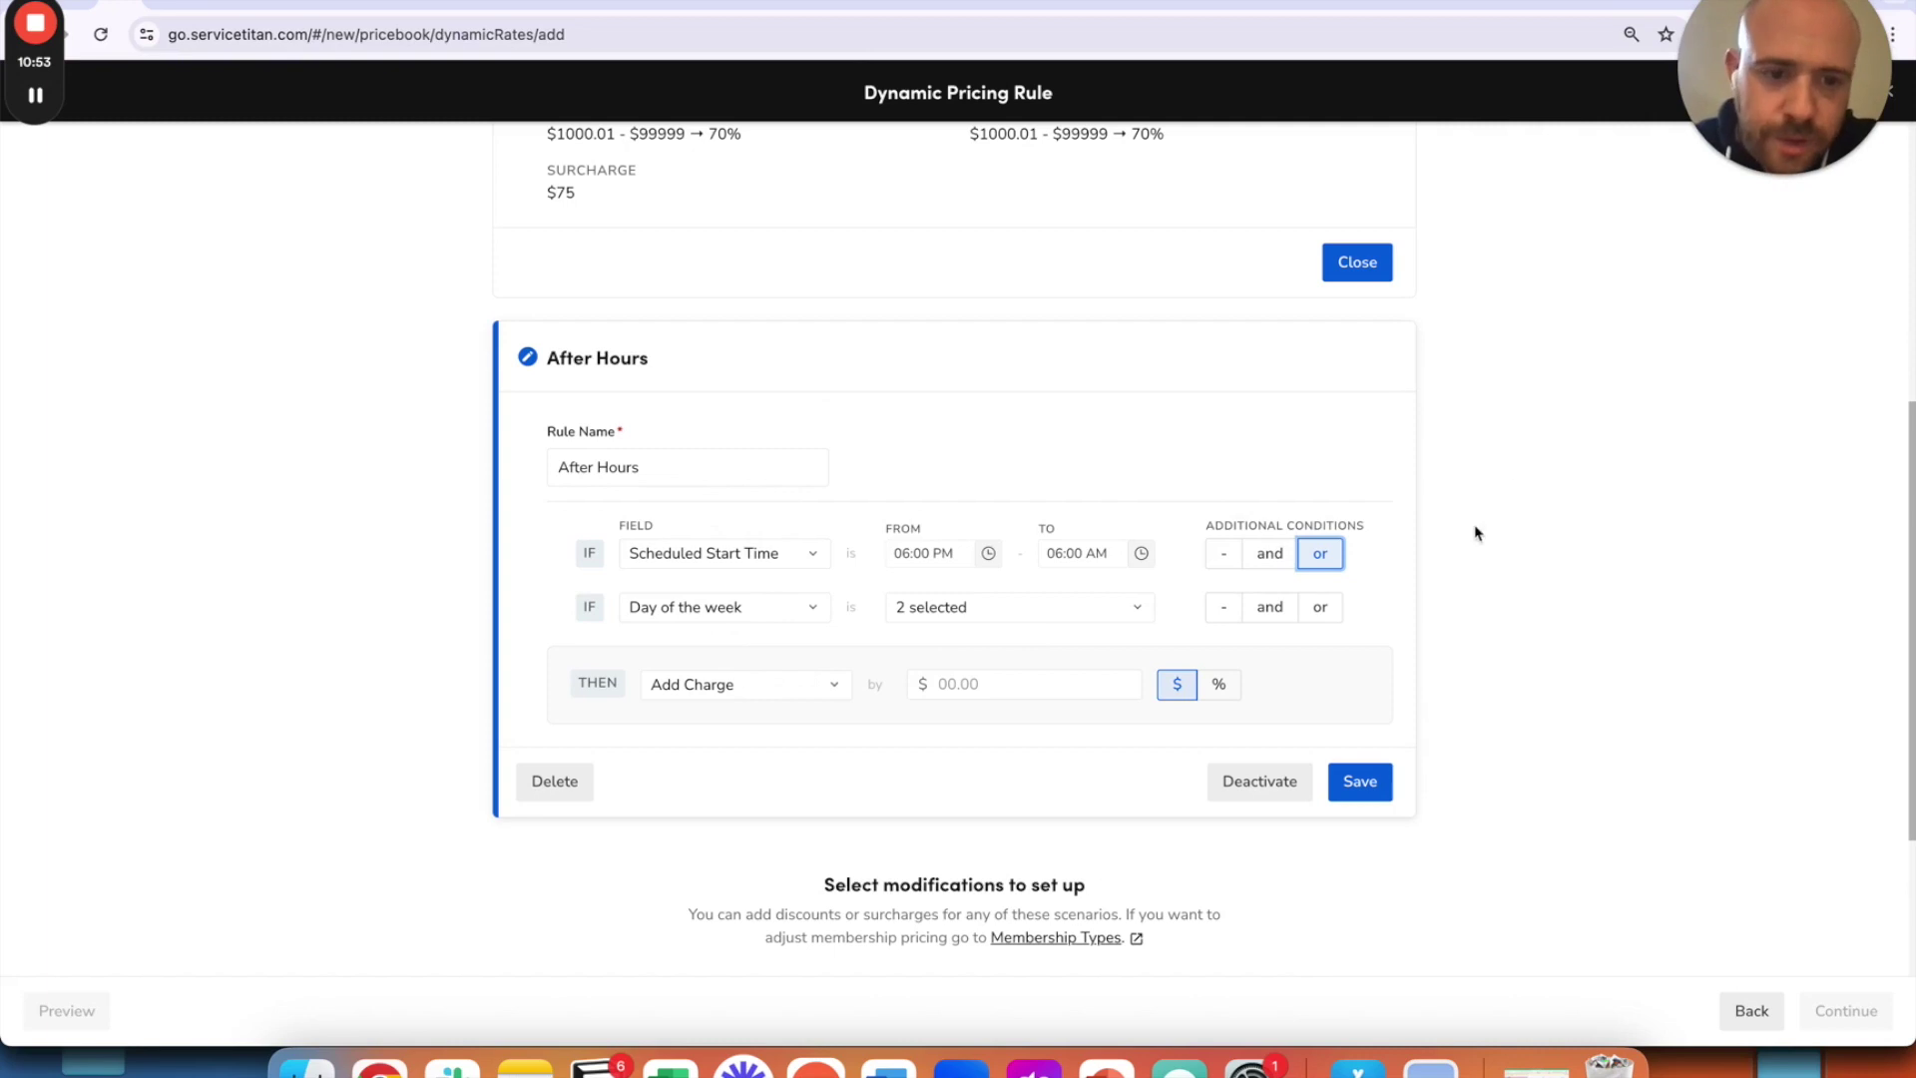
click(740, 569)
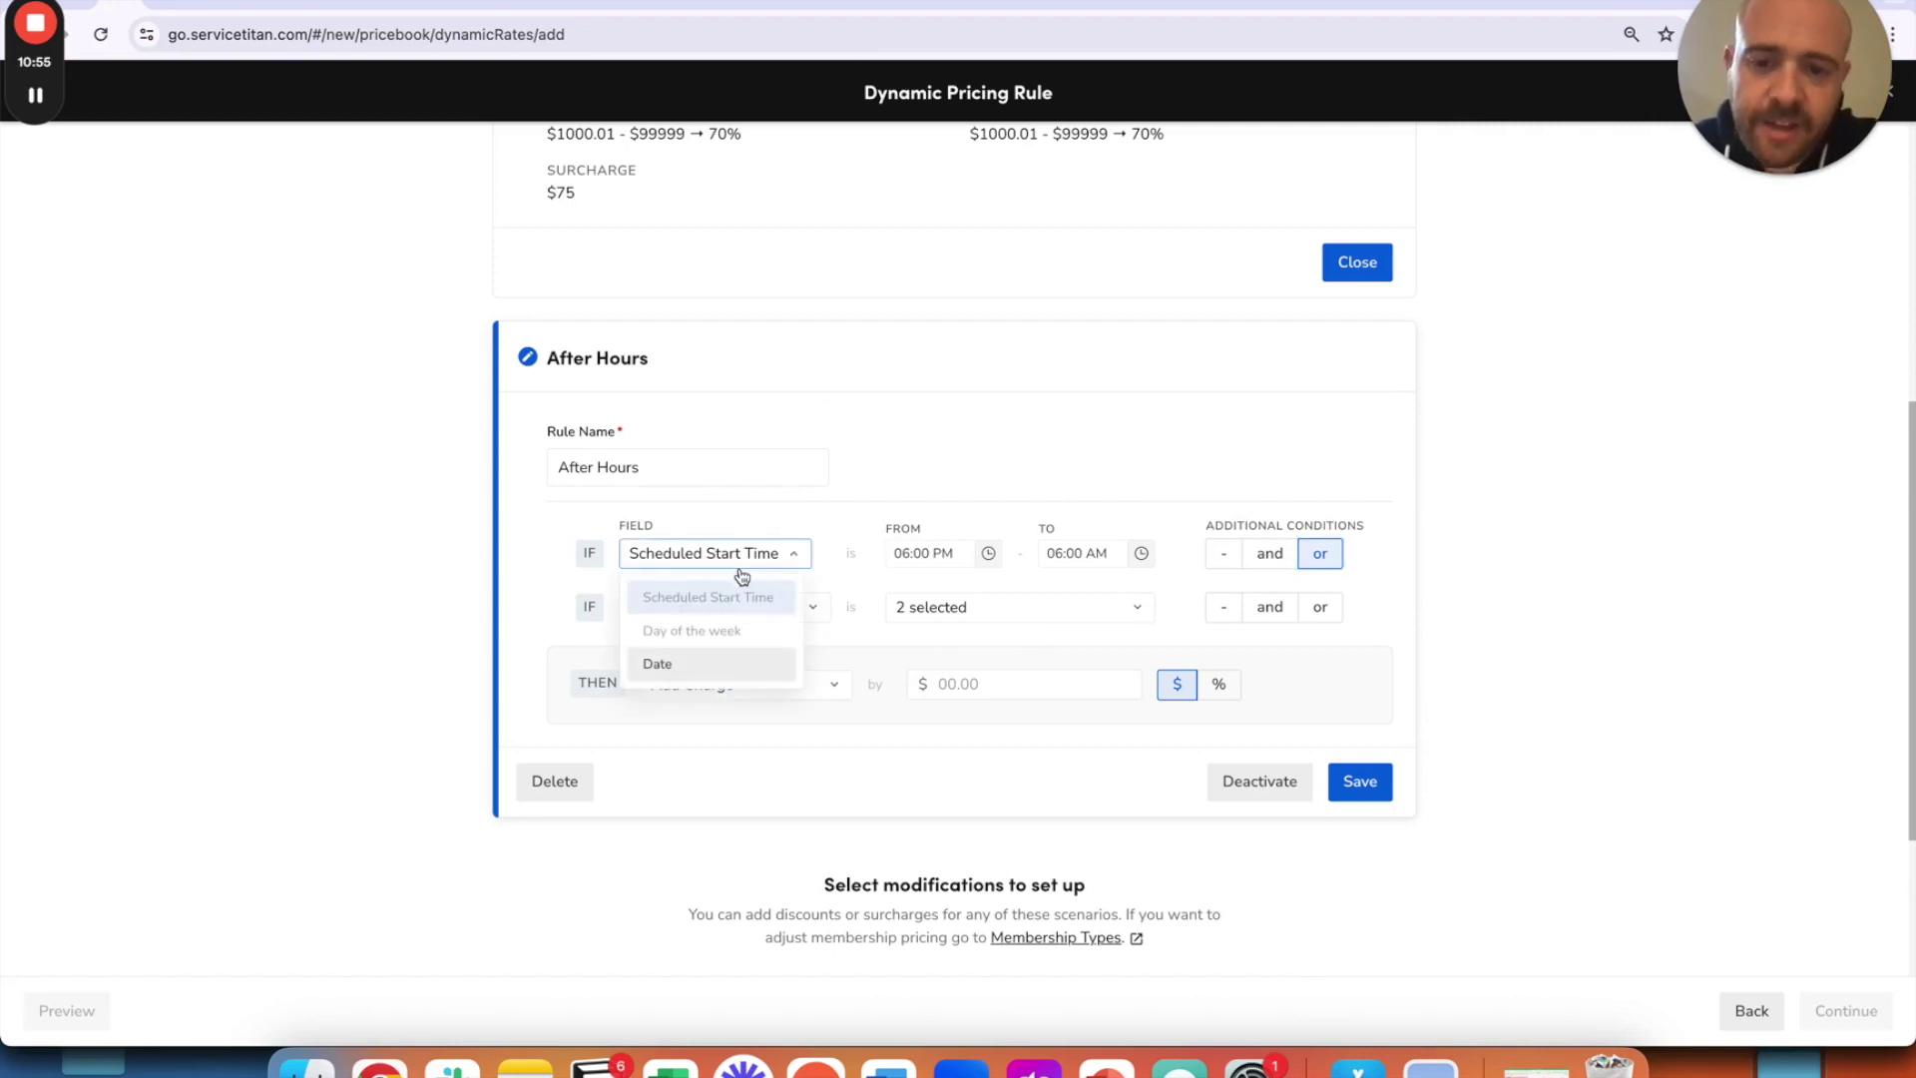
click(1000, 441)
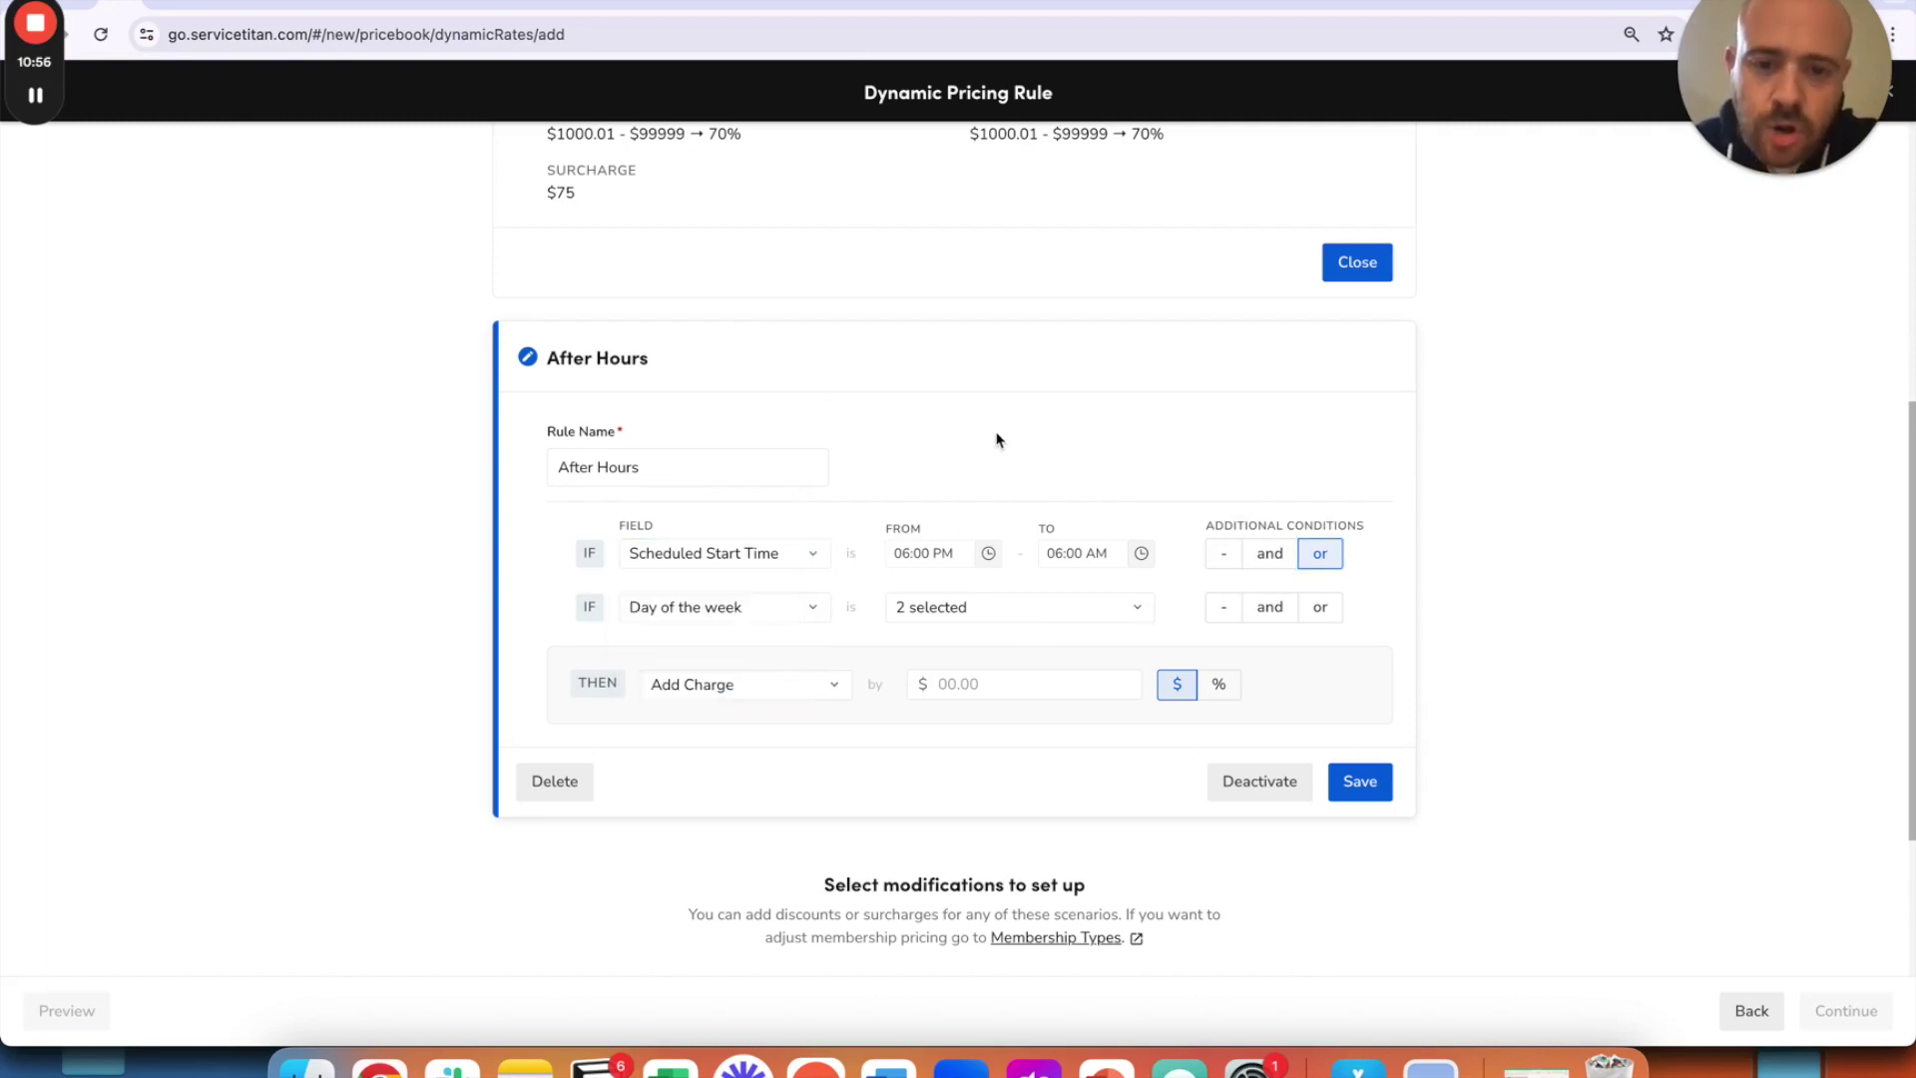
click(932, 556)
key(Tab)
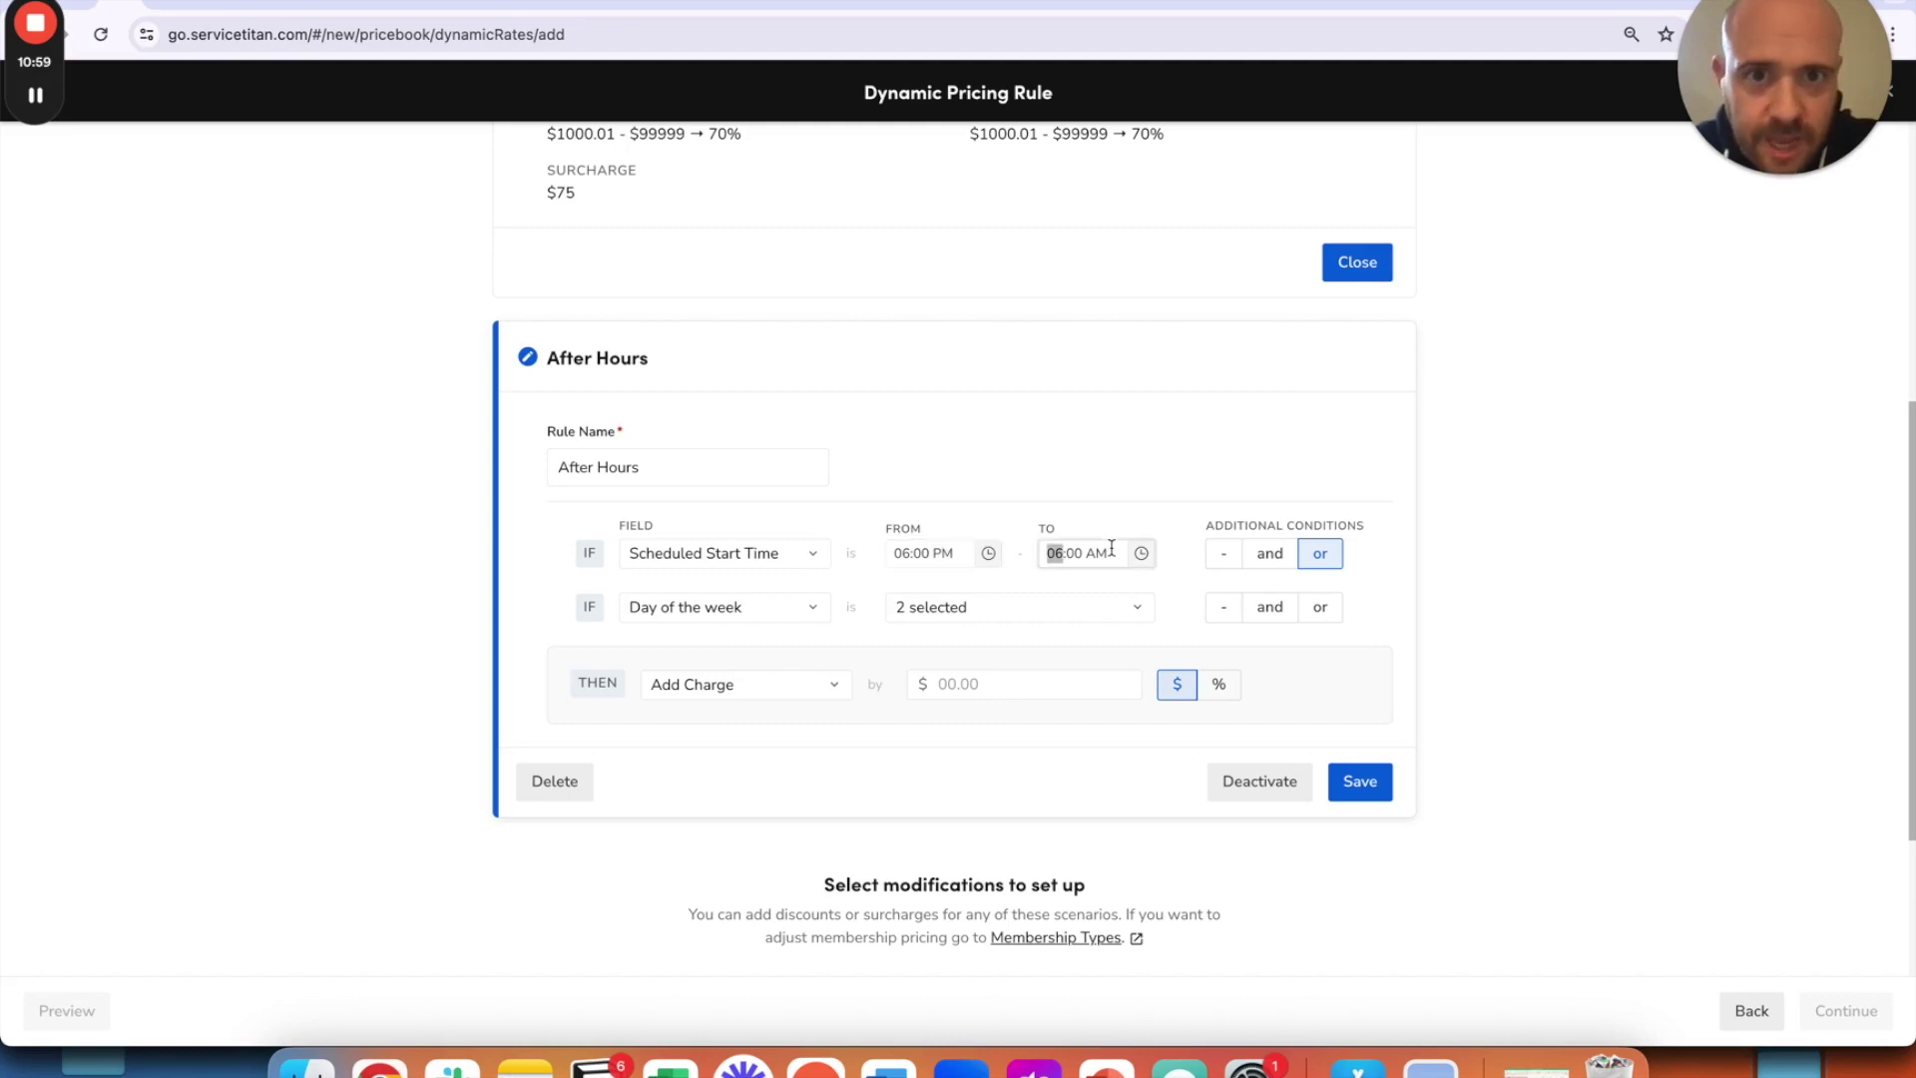
click(1657, 685)
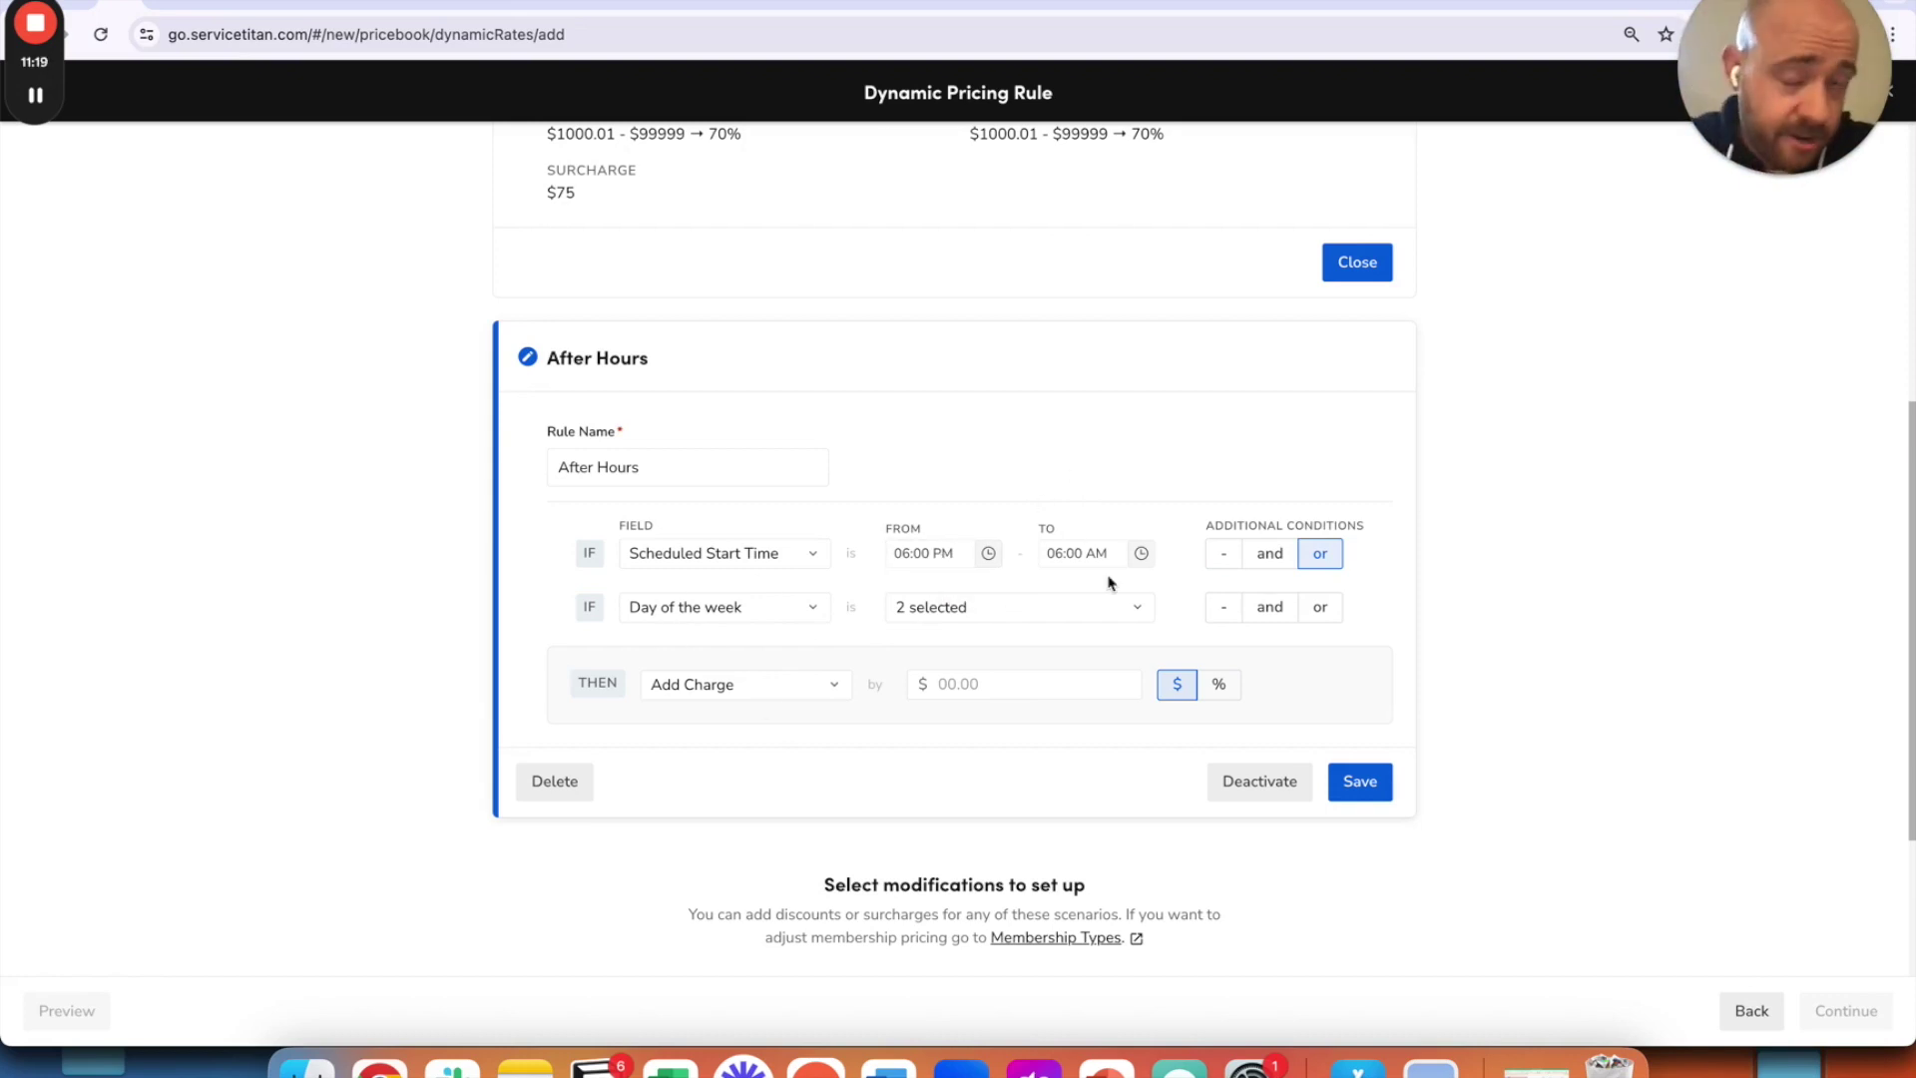
Review the conditions, keeping Saturday and Sunday as the Day of the week selection.
click(1060, 609)
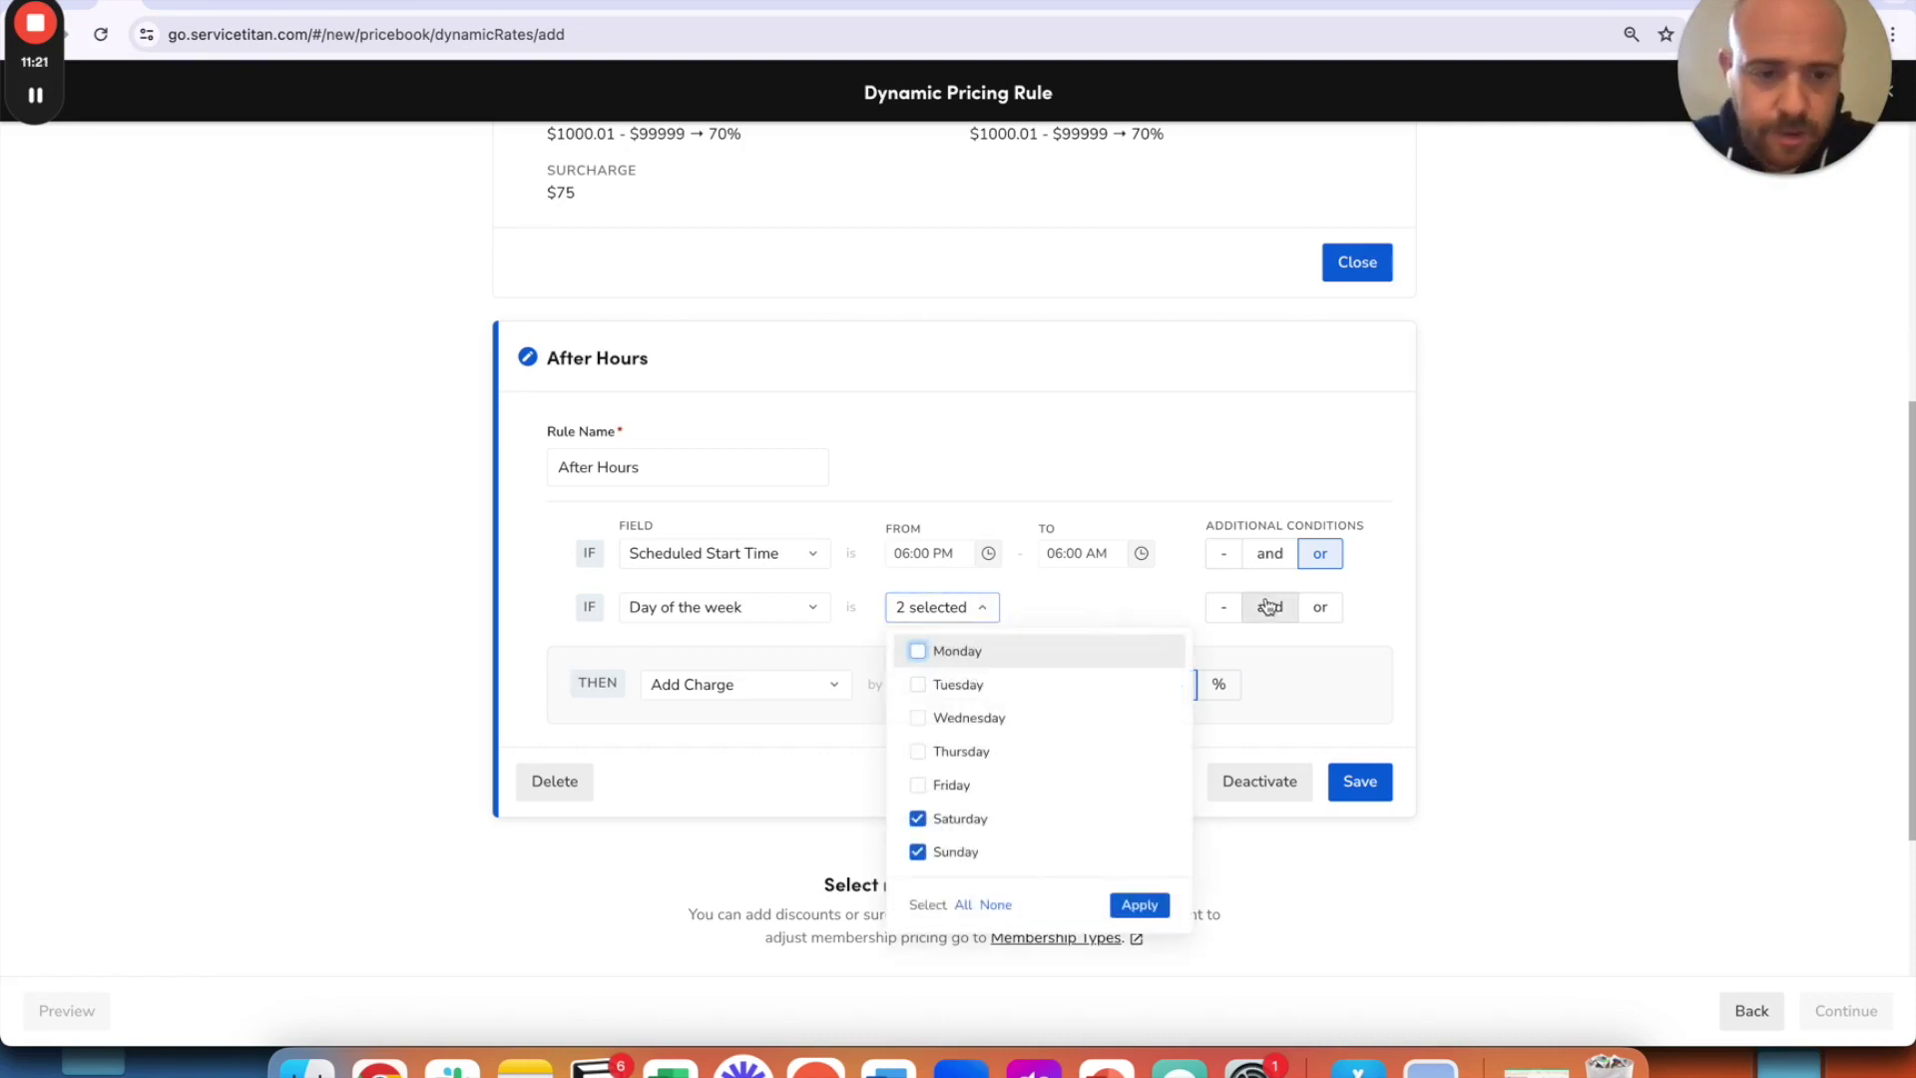
click(1361, 505)
click(781, 547)
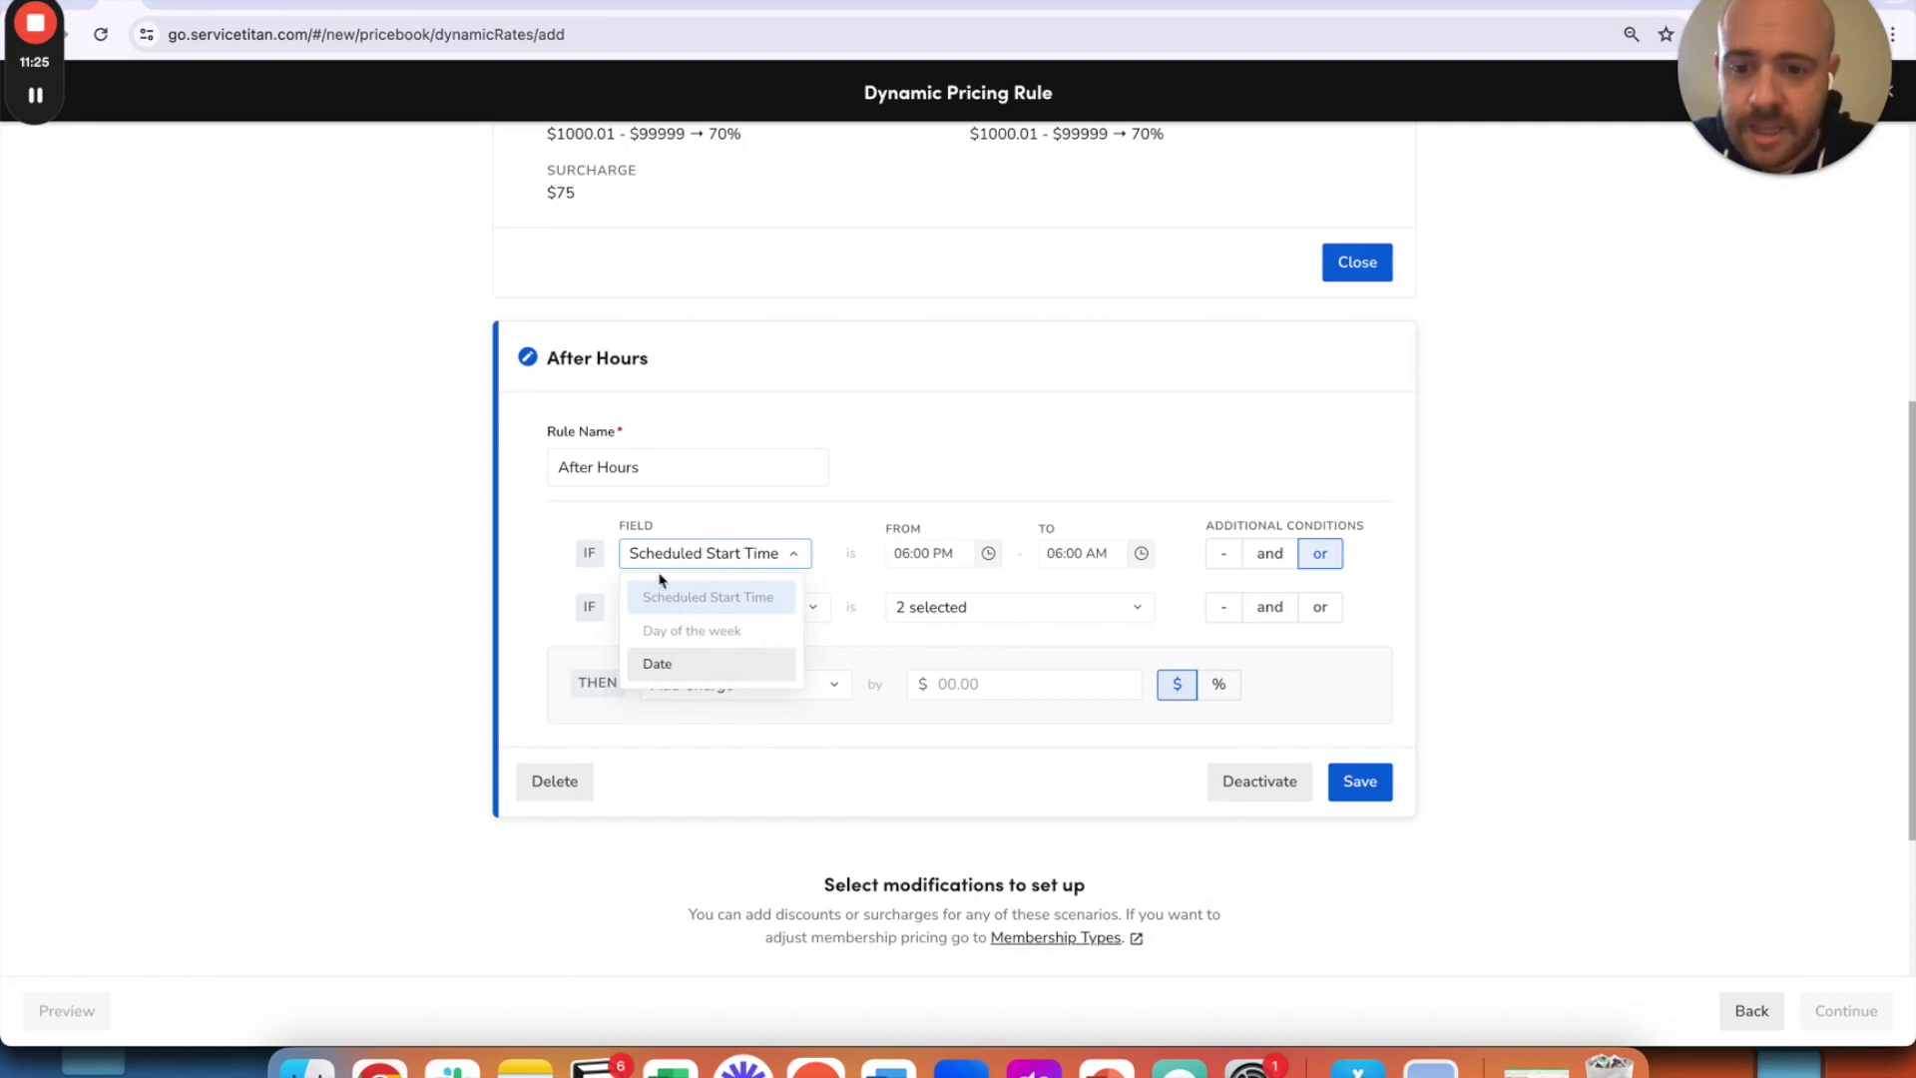
click(1051, 482)
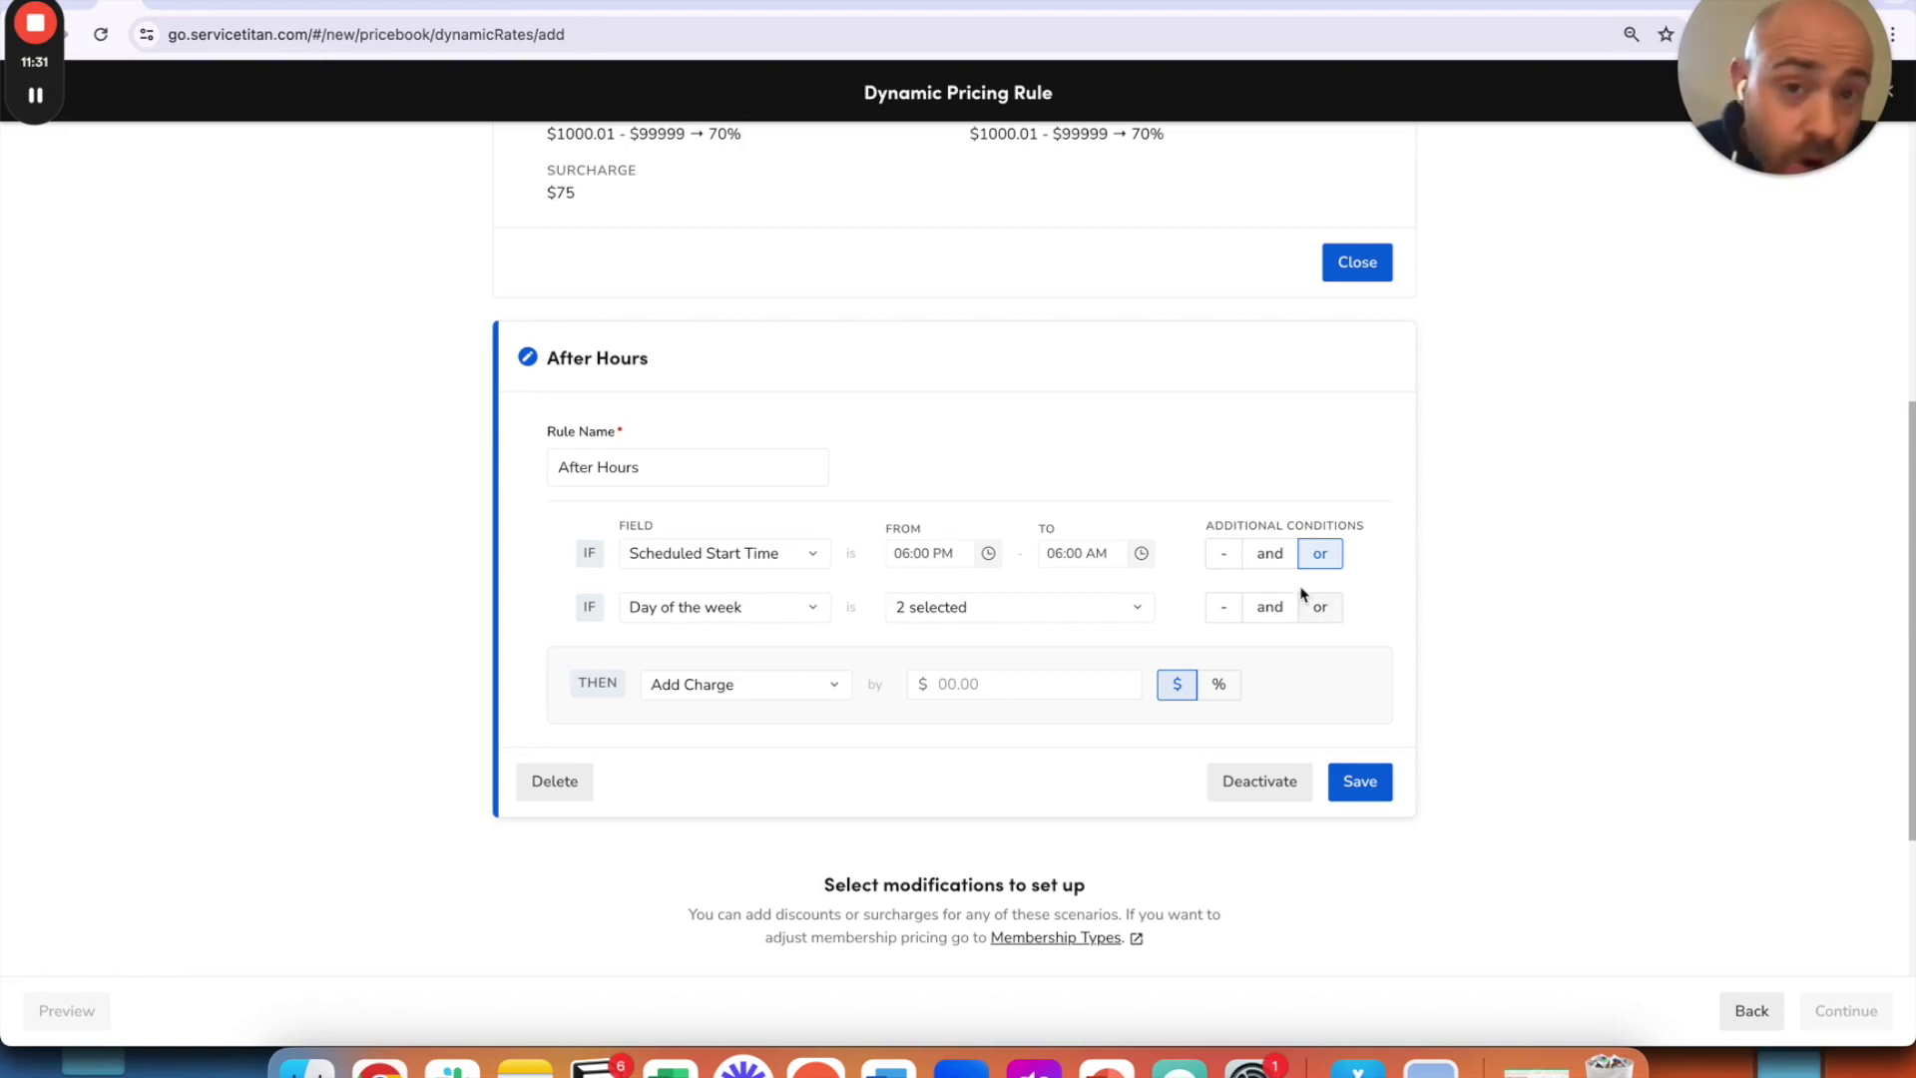
click(707, 617)
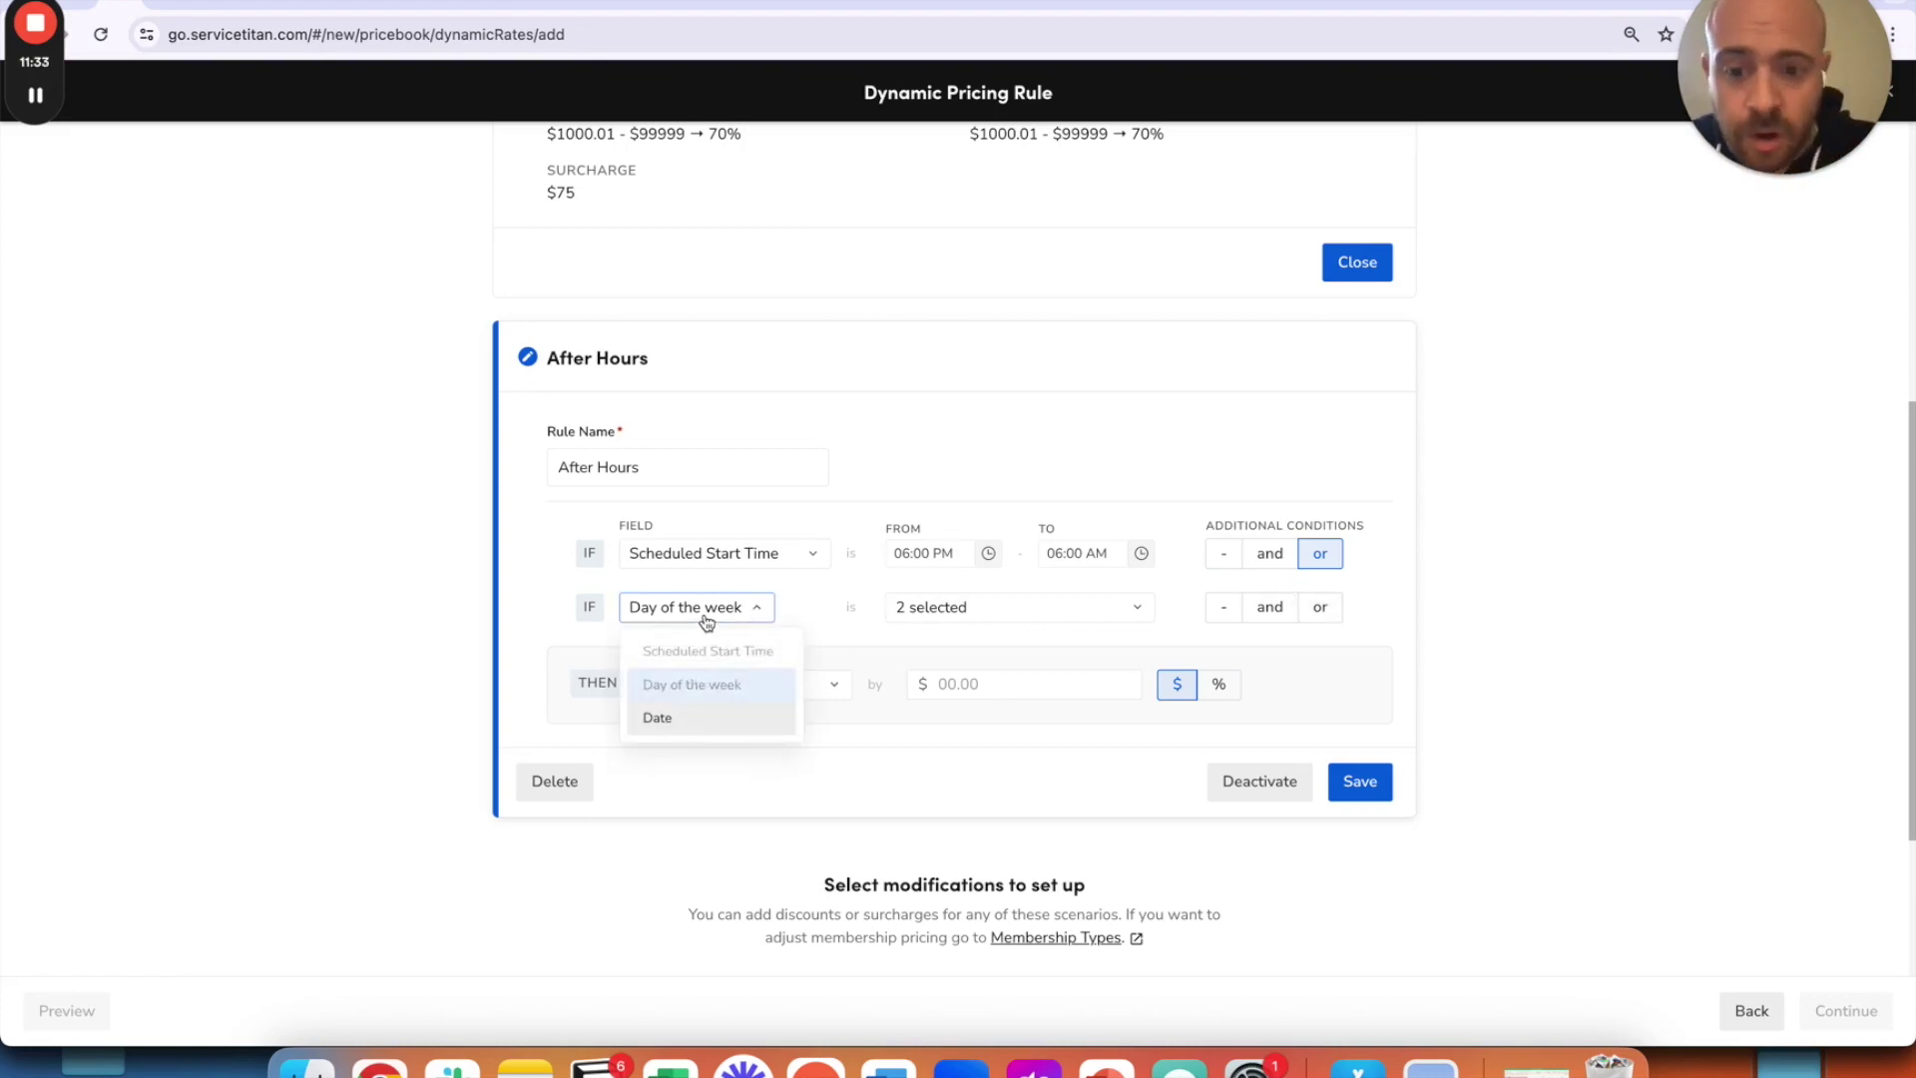
click(994, 617)
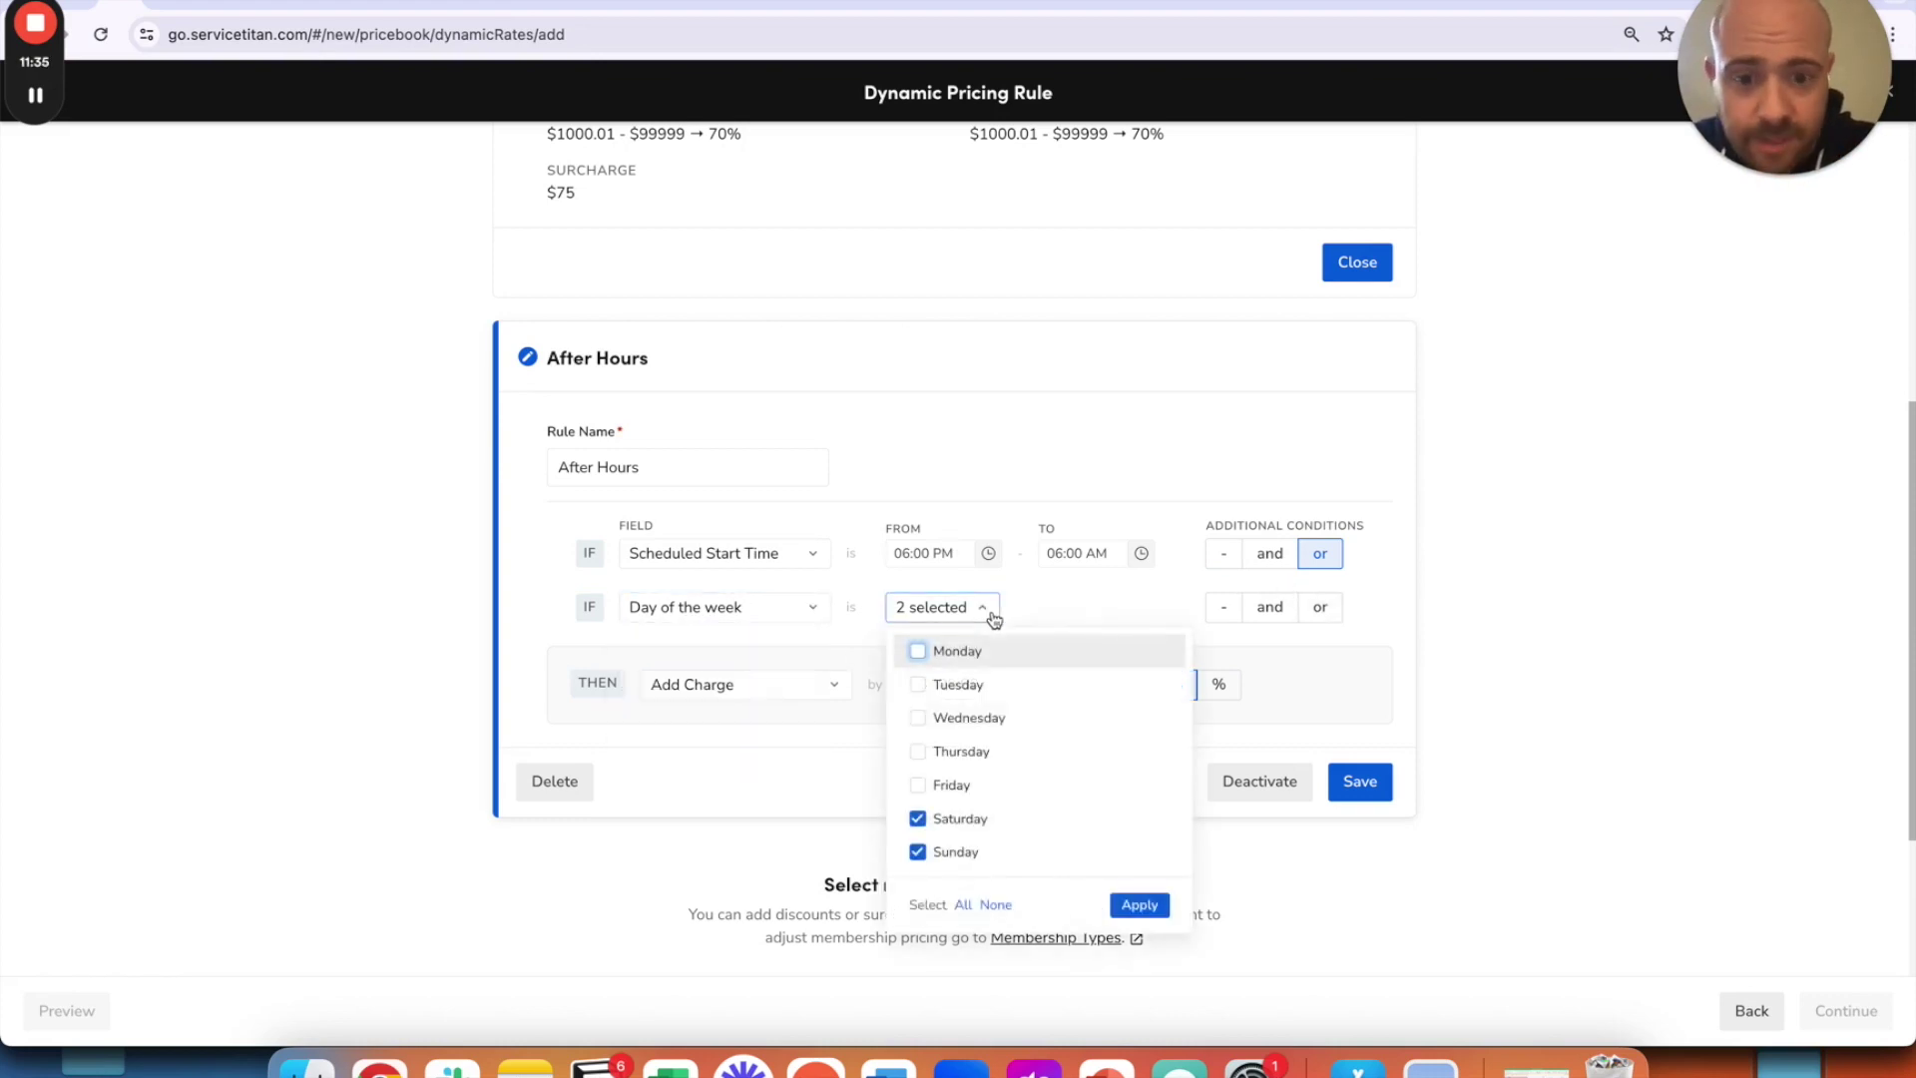
click(1446, 598)
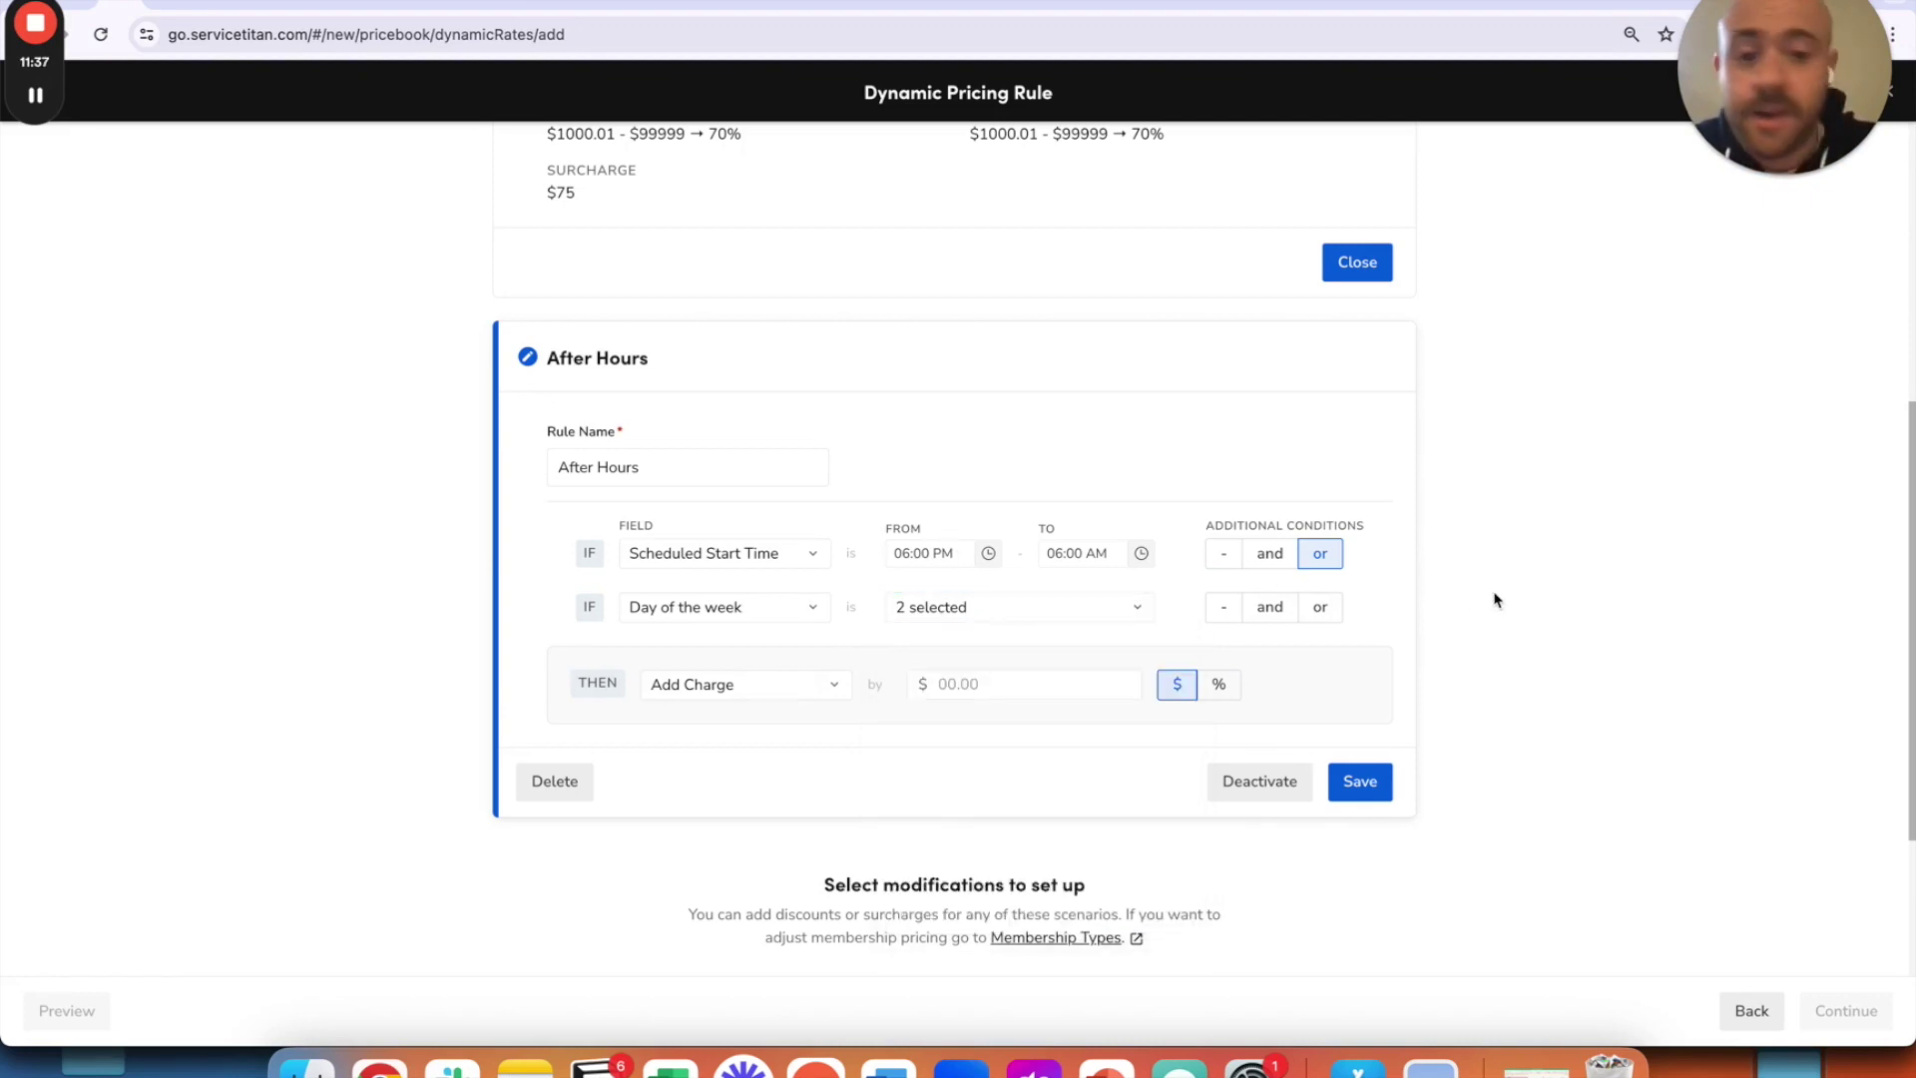
Add an 'or' Date condition covering All Holidays (Observed Date).
click(1323, 610)
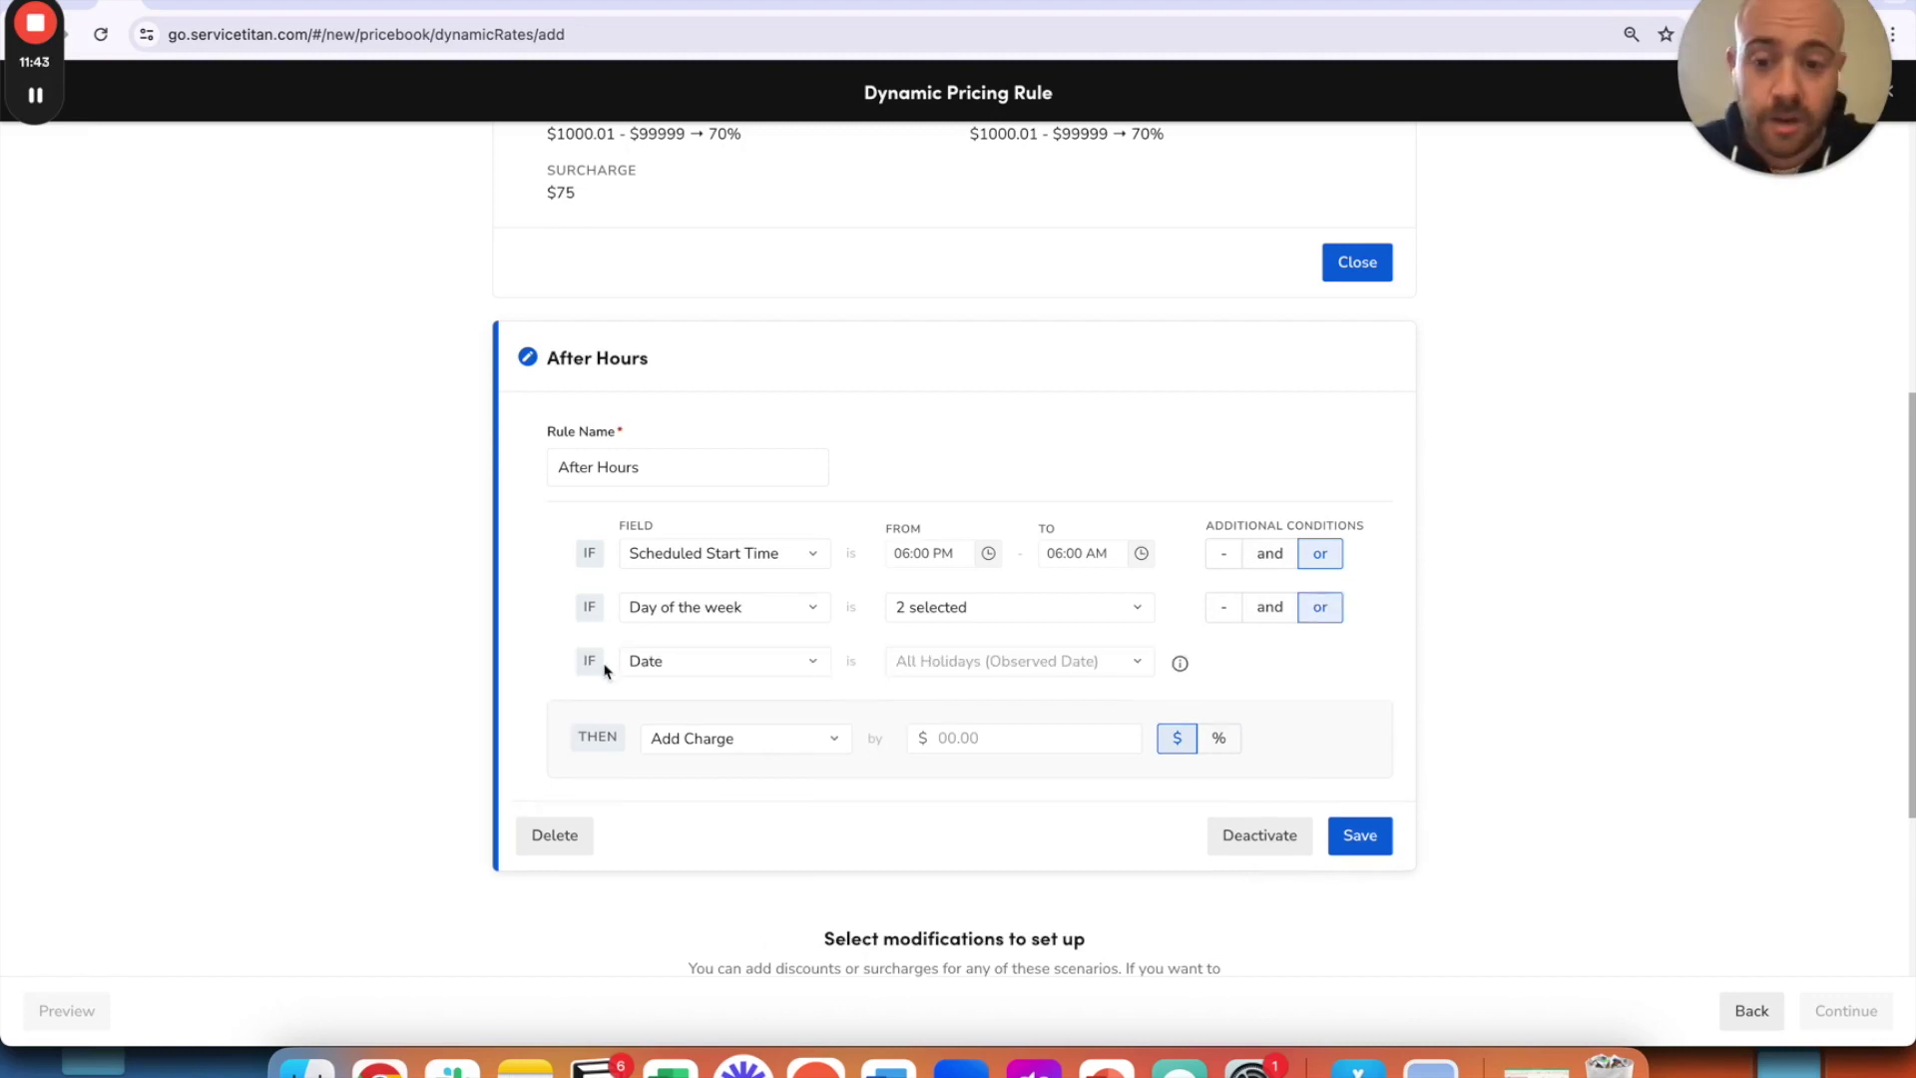
click(1017, 669)
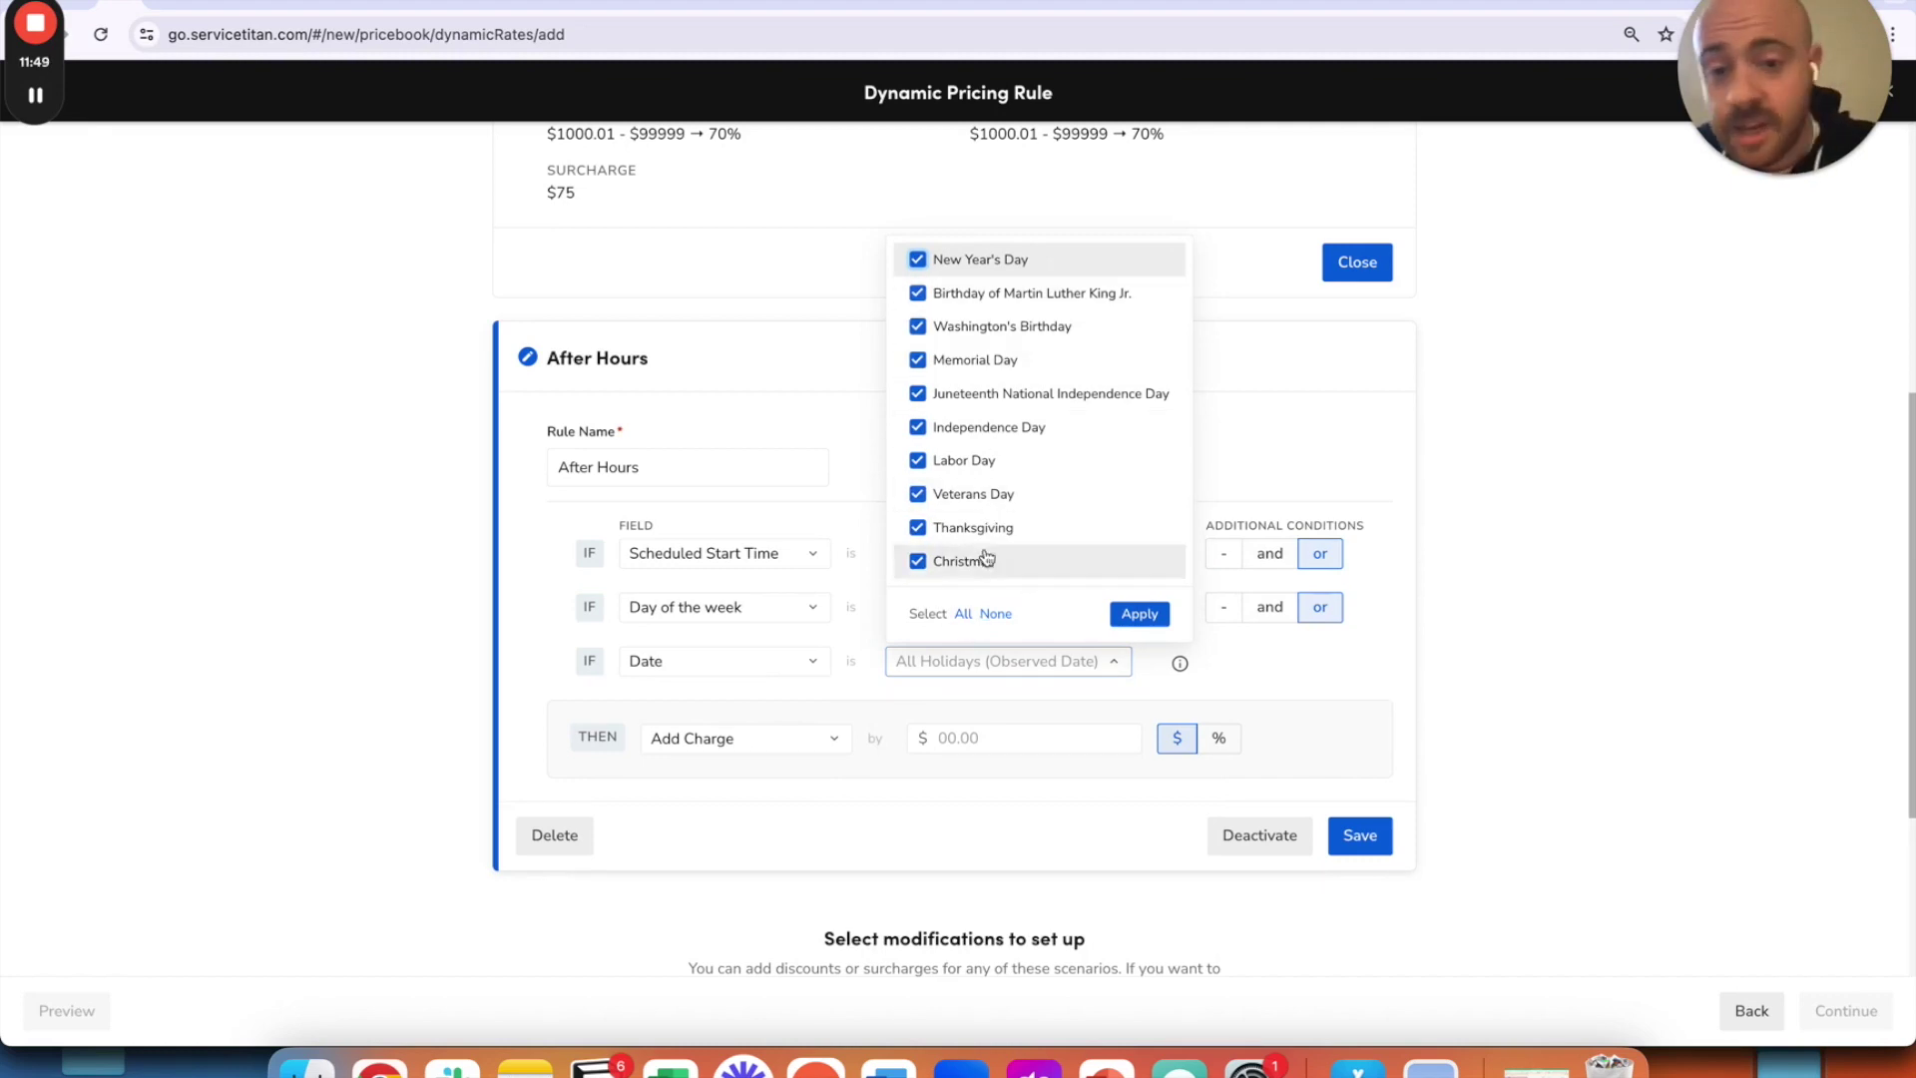
click(1140, 614)
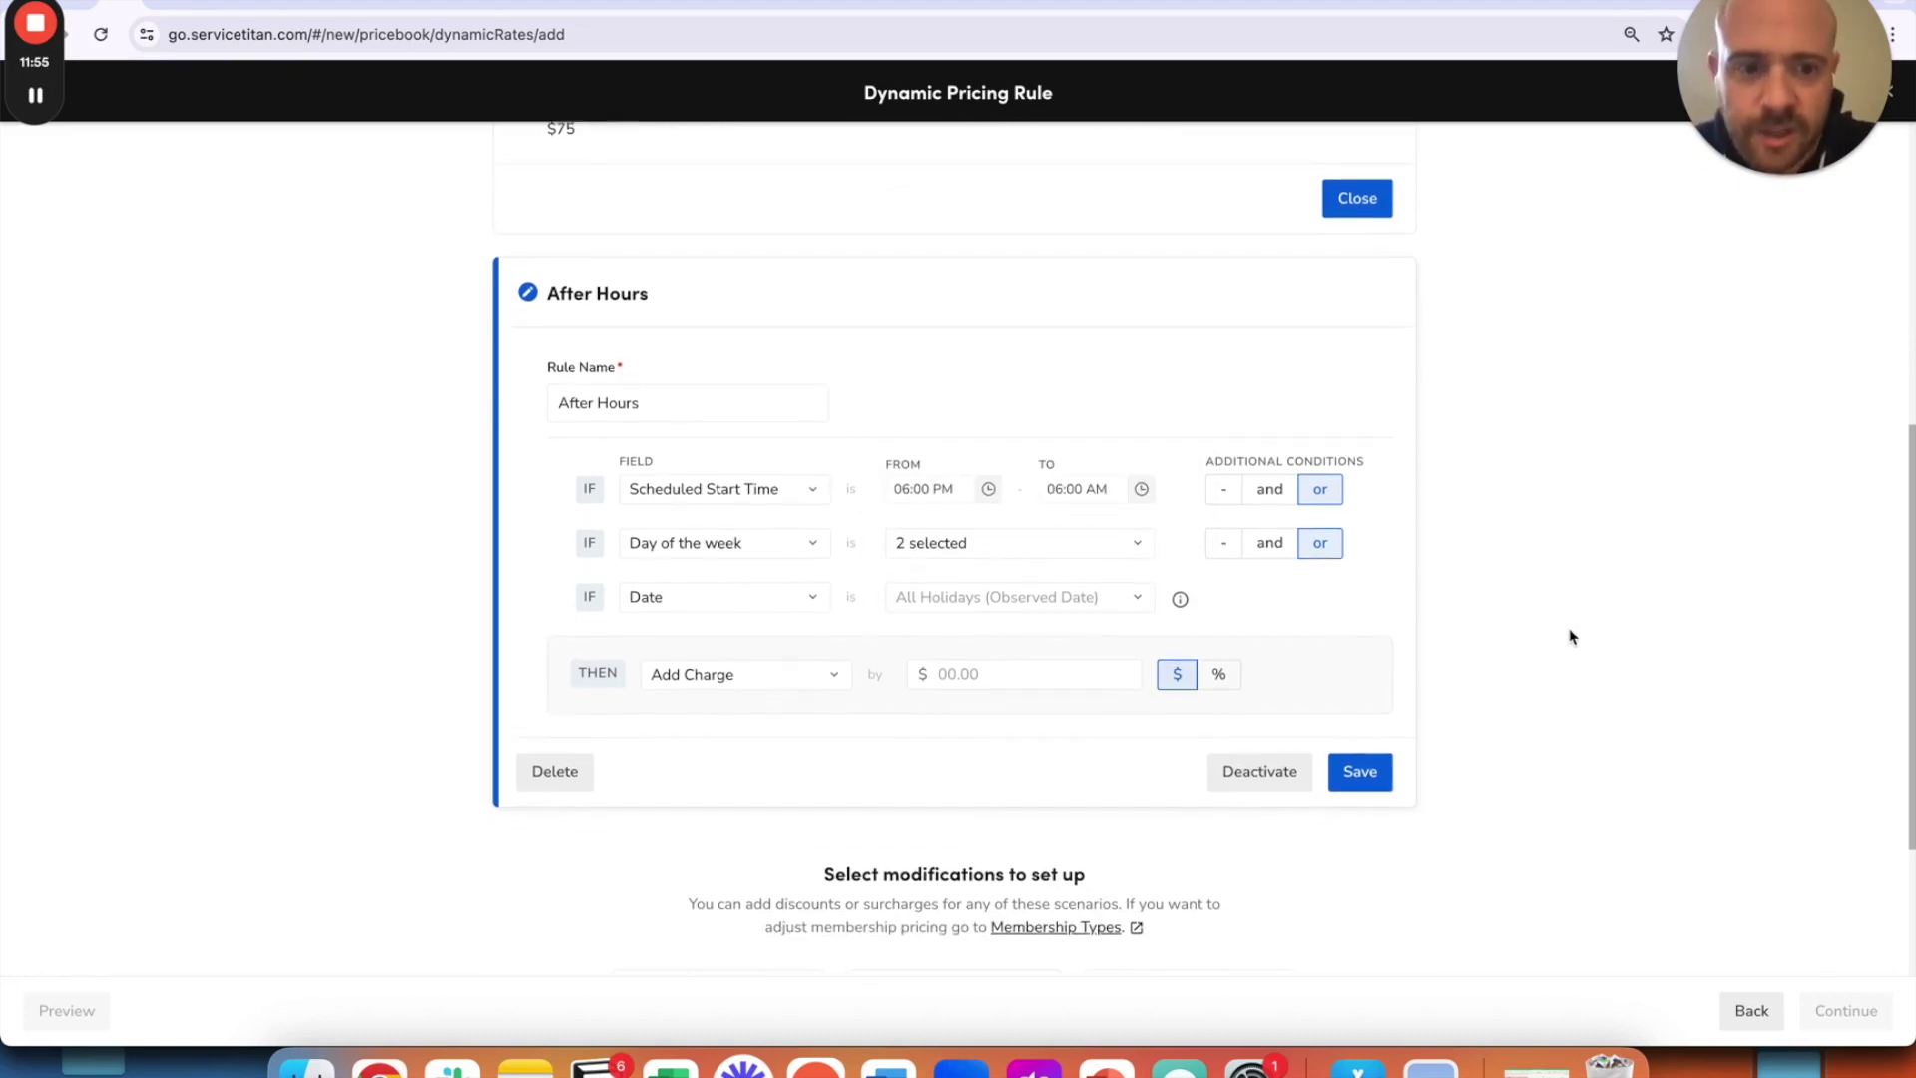
Make the After Hours action Add Charge of $100 as a dollar amount, and save it.
scroll(1570, 635, down, 2)
click(704, 660)
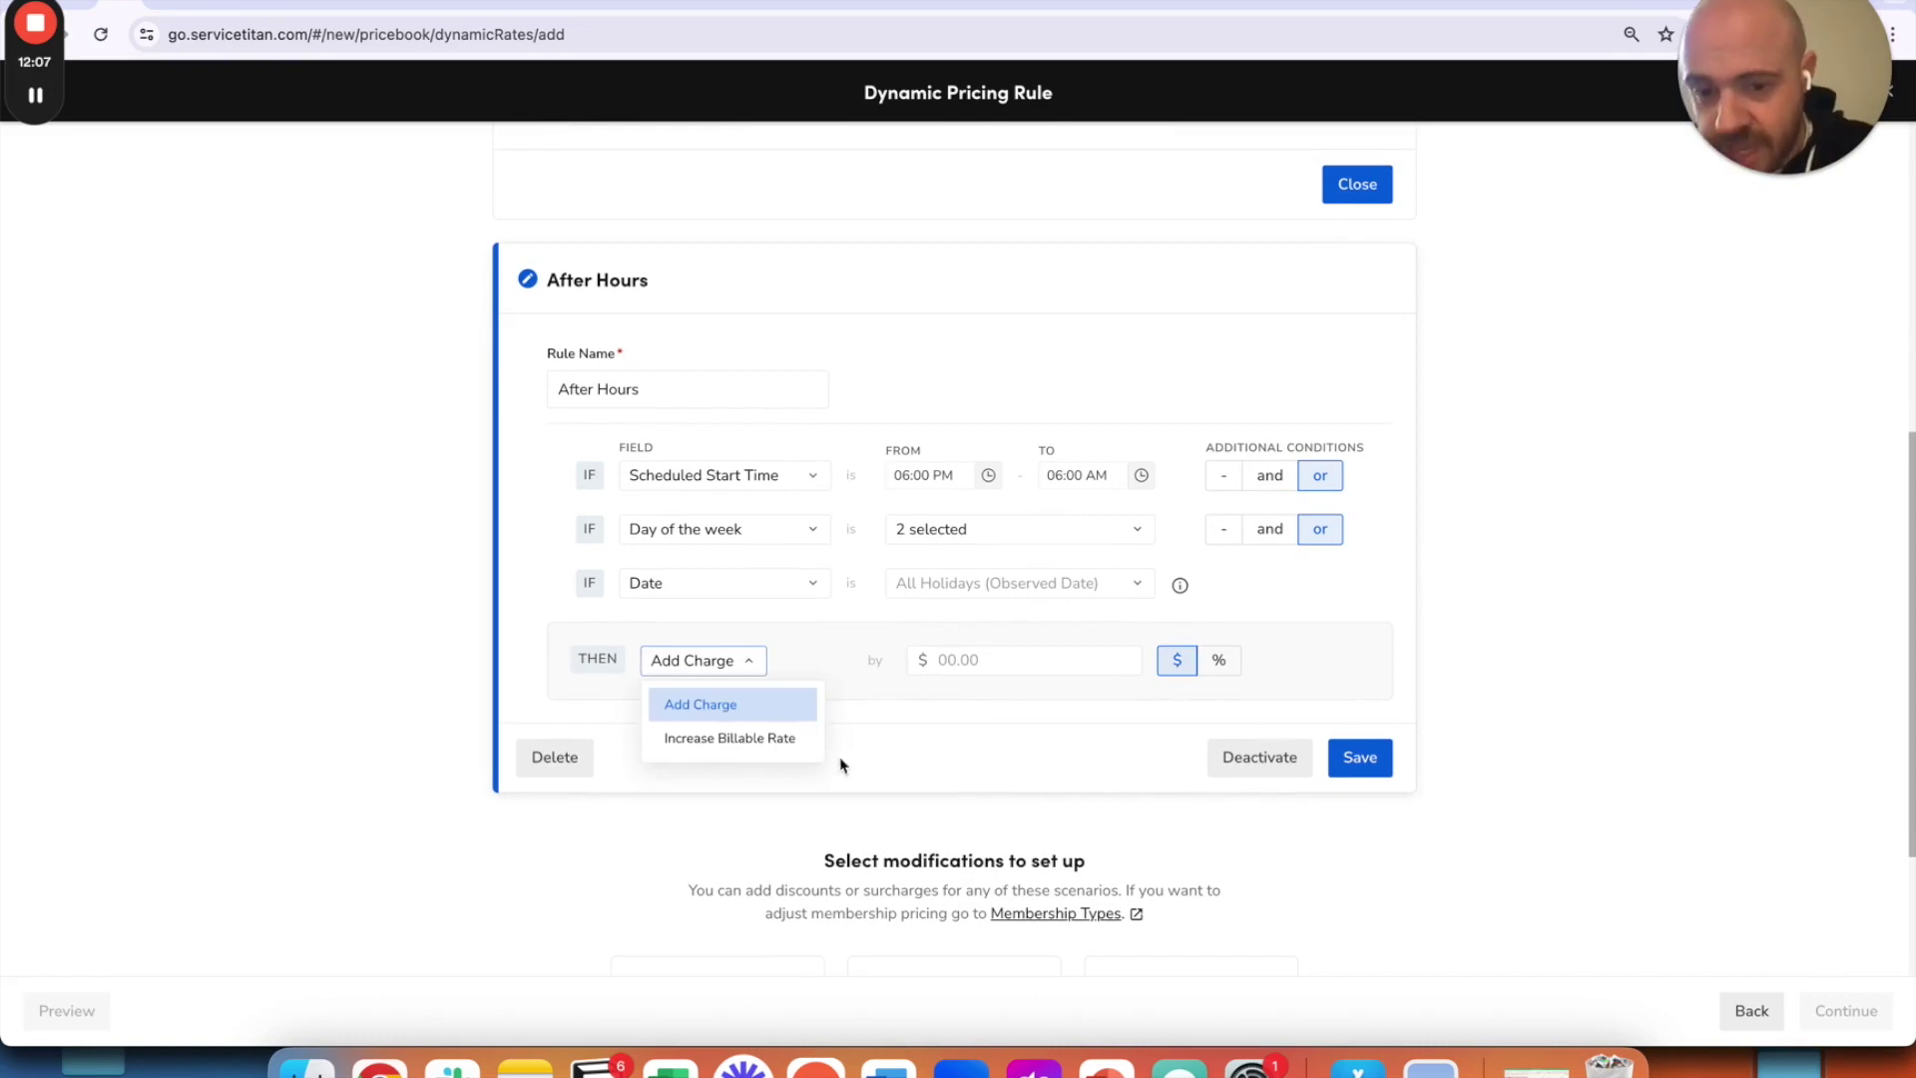
click(740, 739)
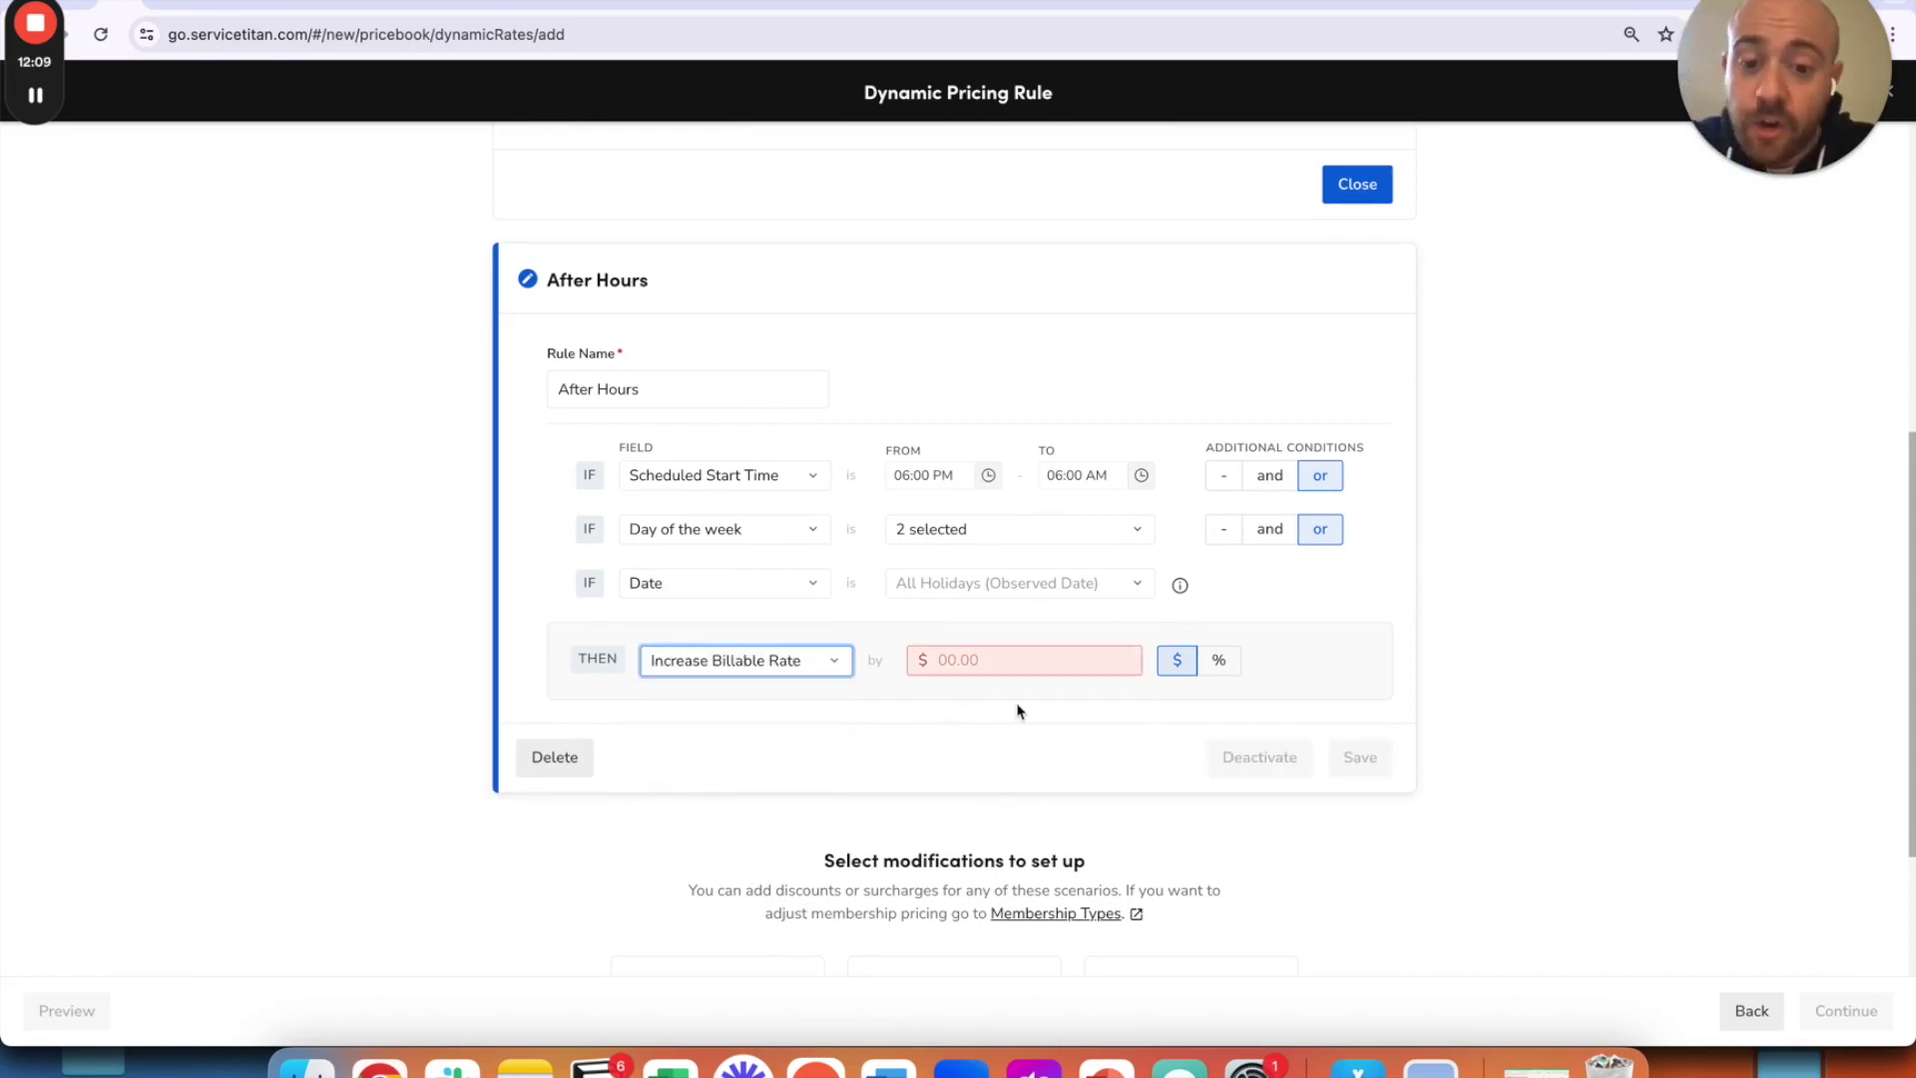
click(753, 662)
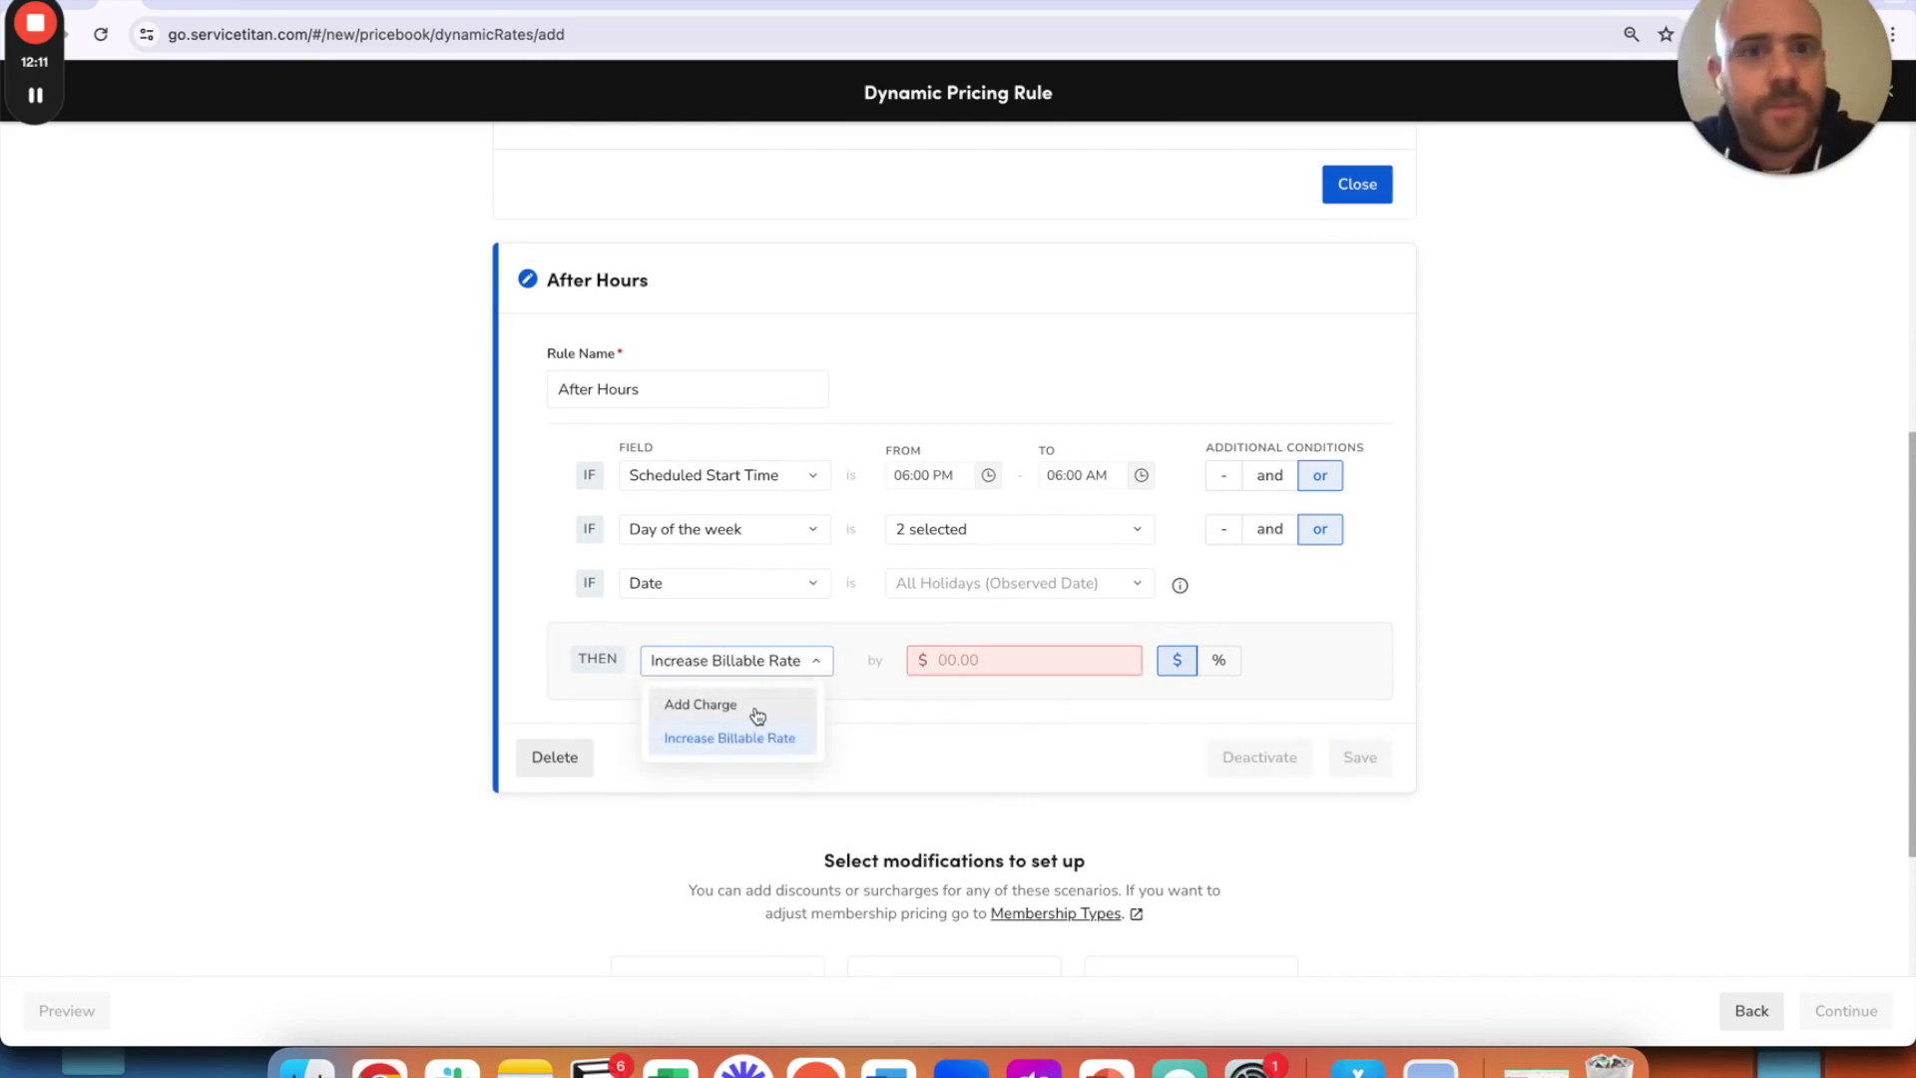
click(757, 715)
click(1043, 666)
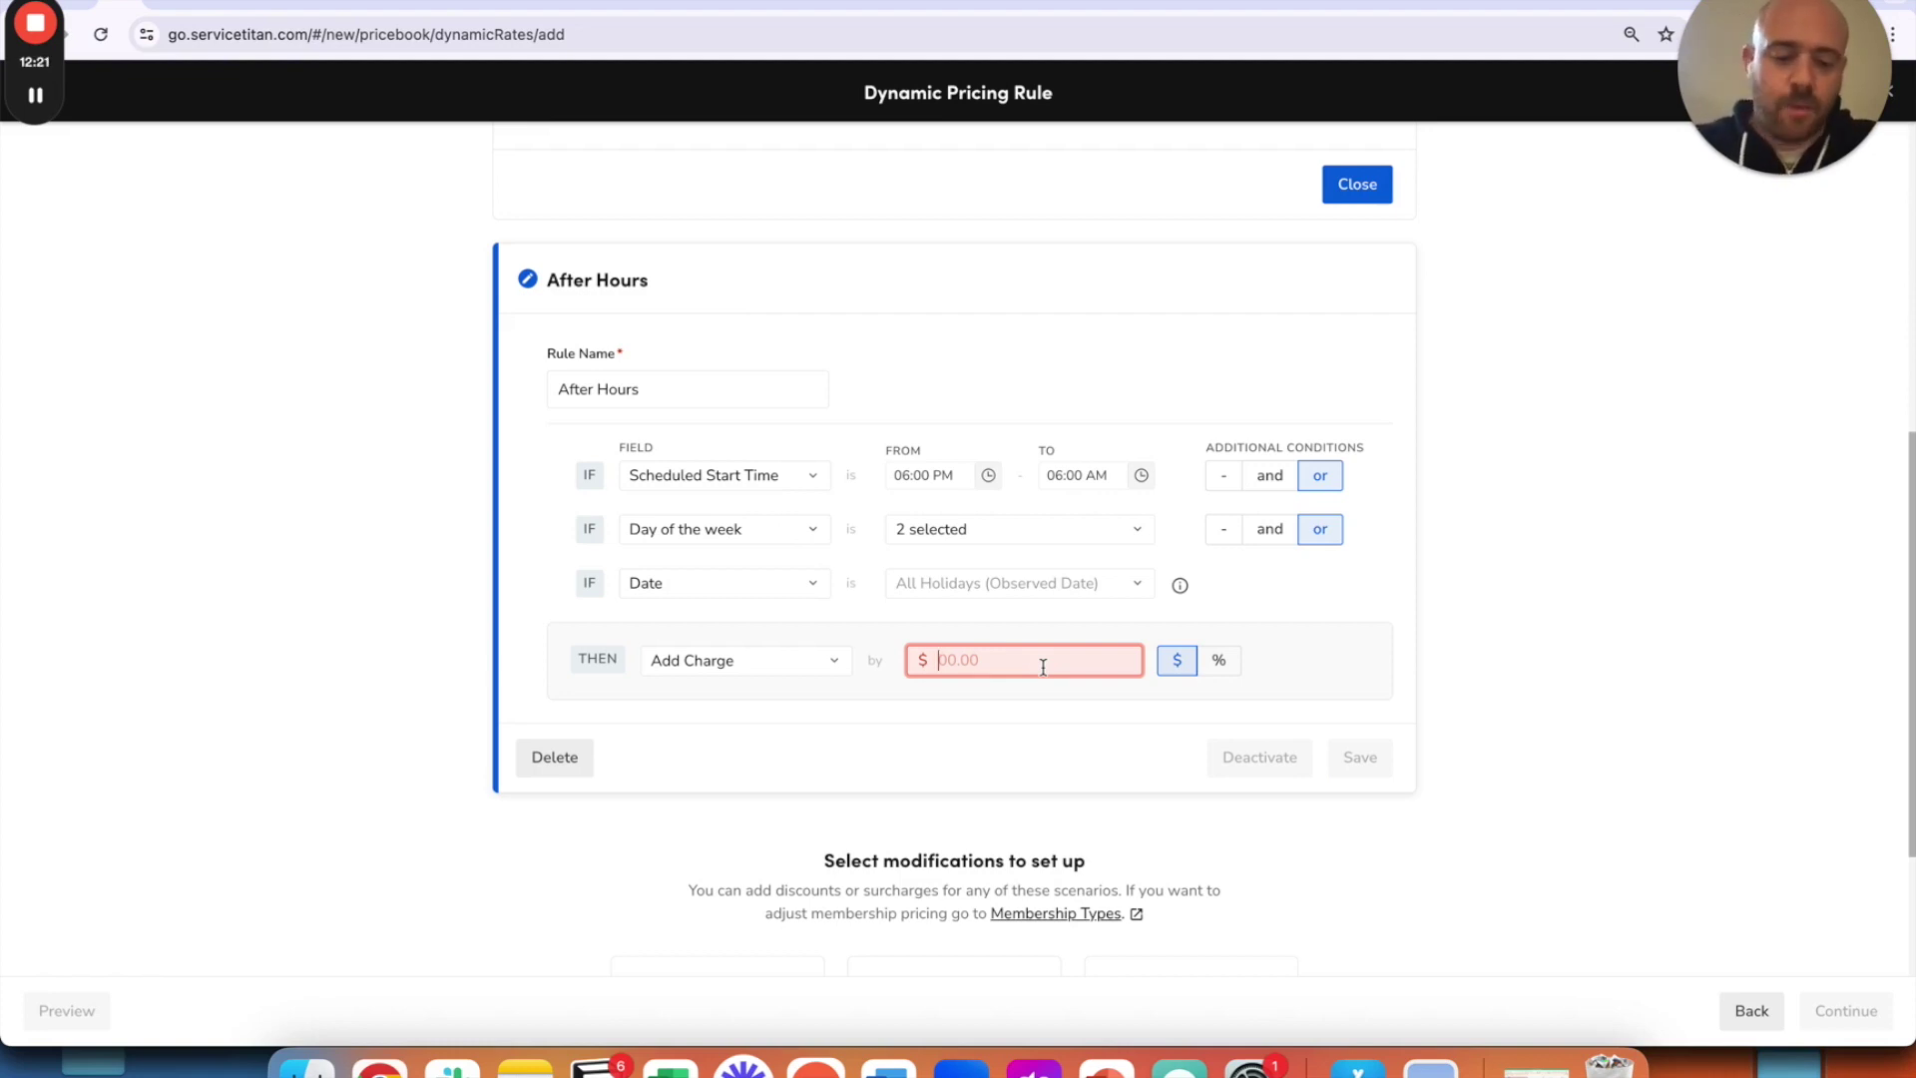
text(100)
click(1473, 610)
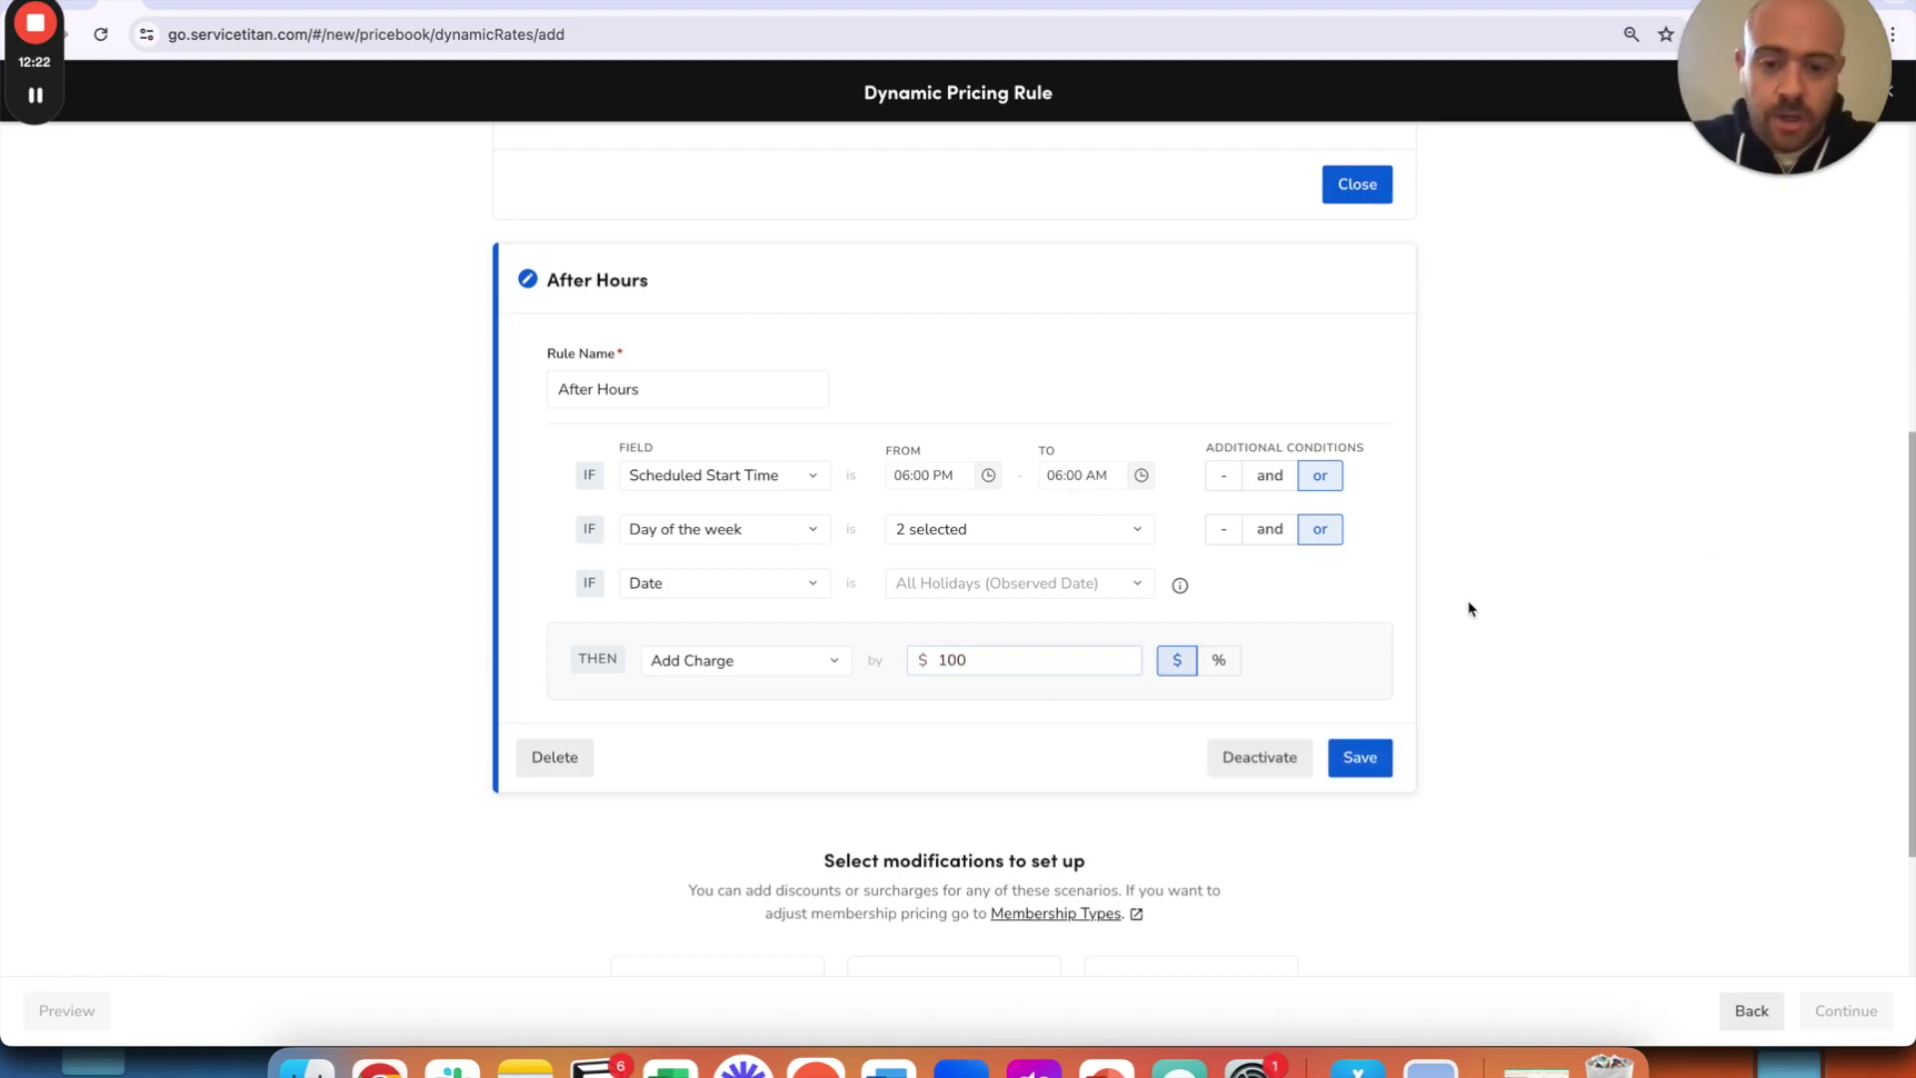
click(1219, 662)
click(1175, 662)
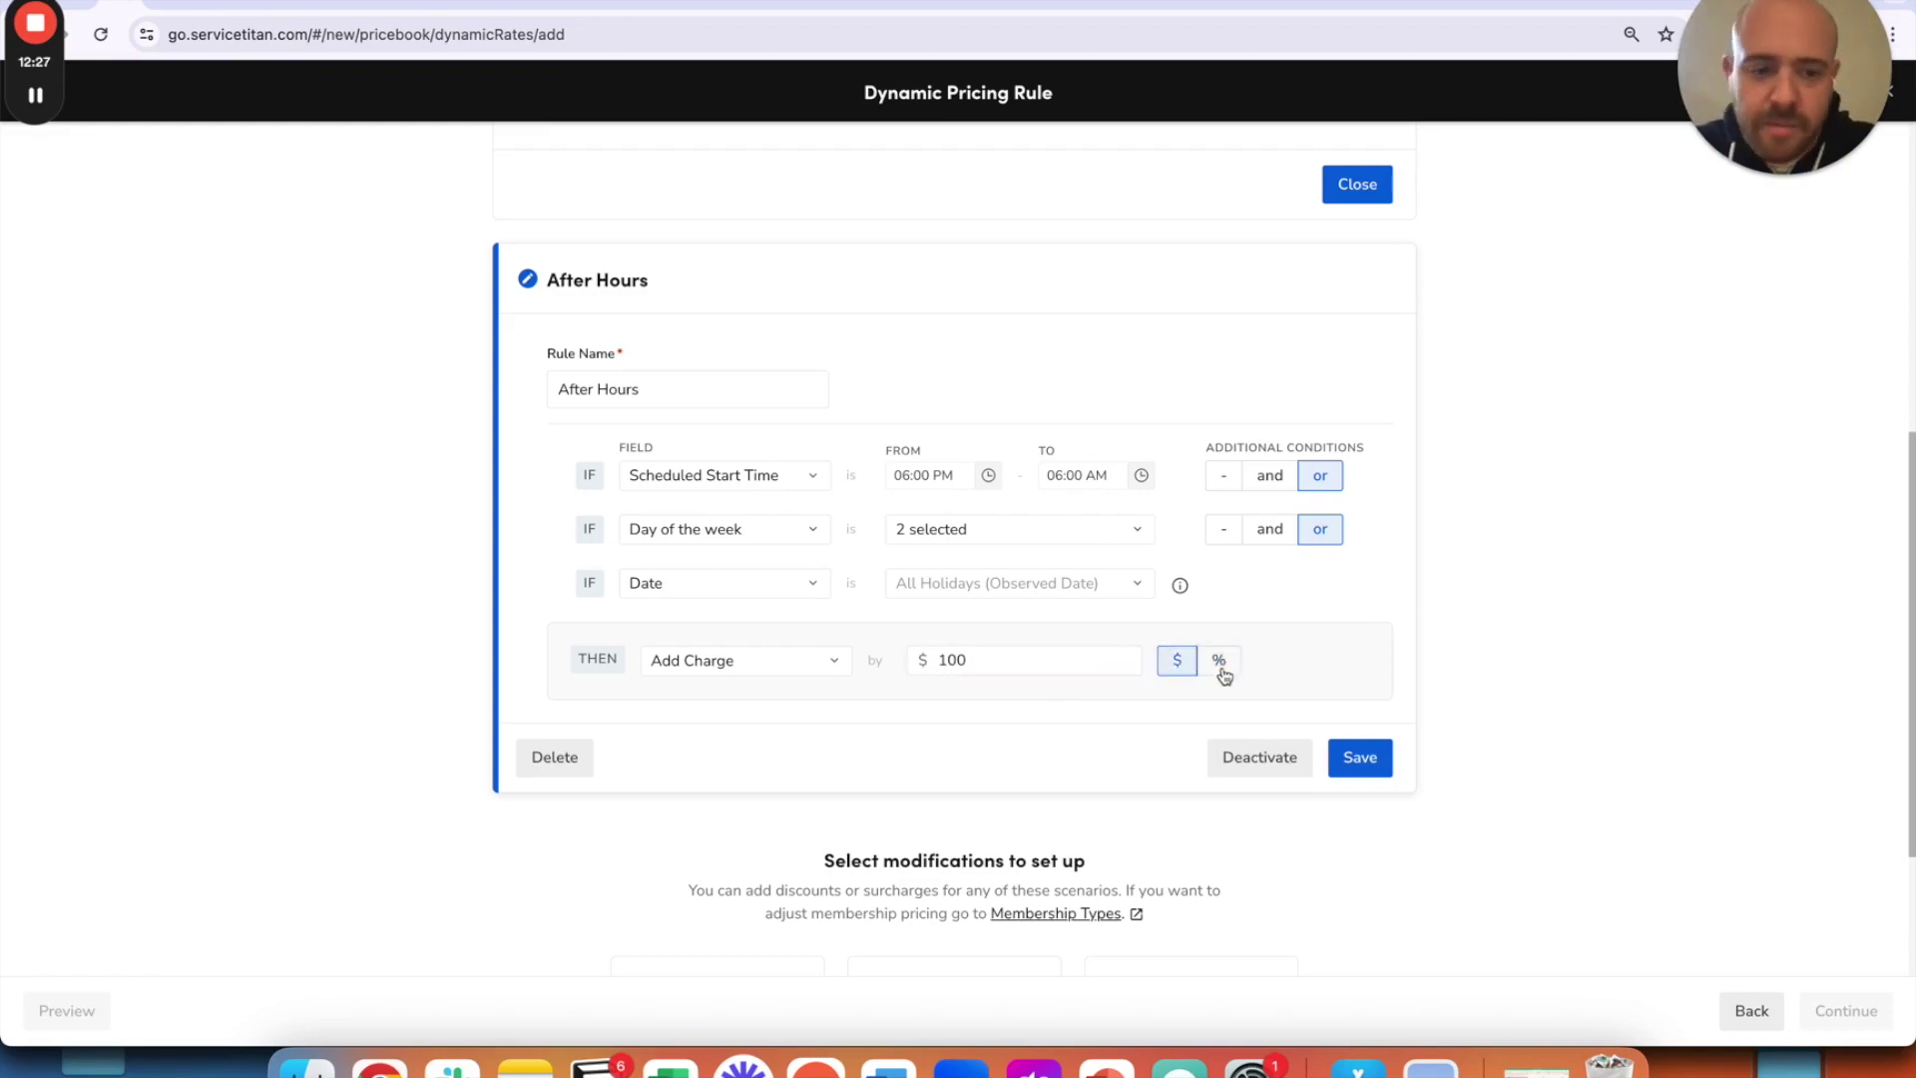
click(1360, 757)
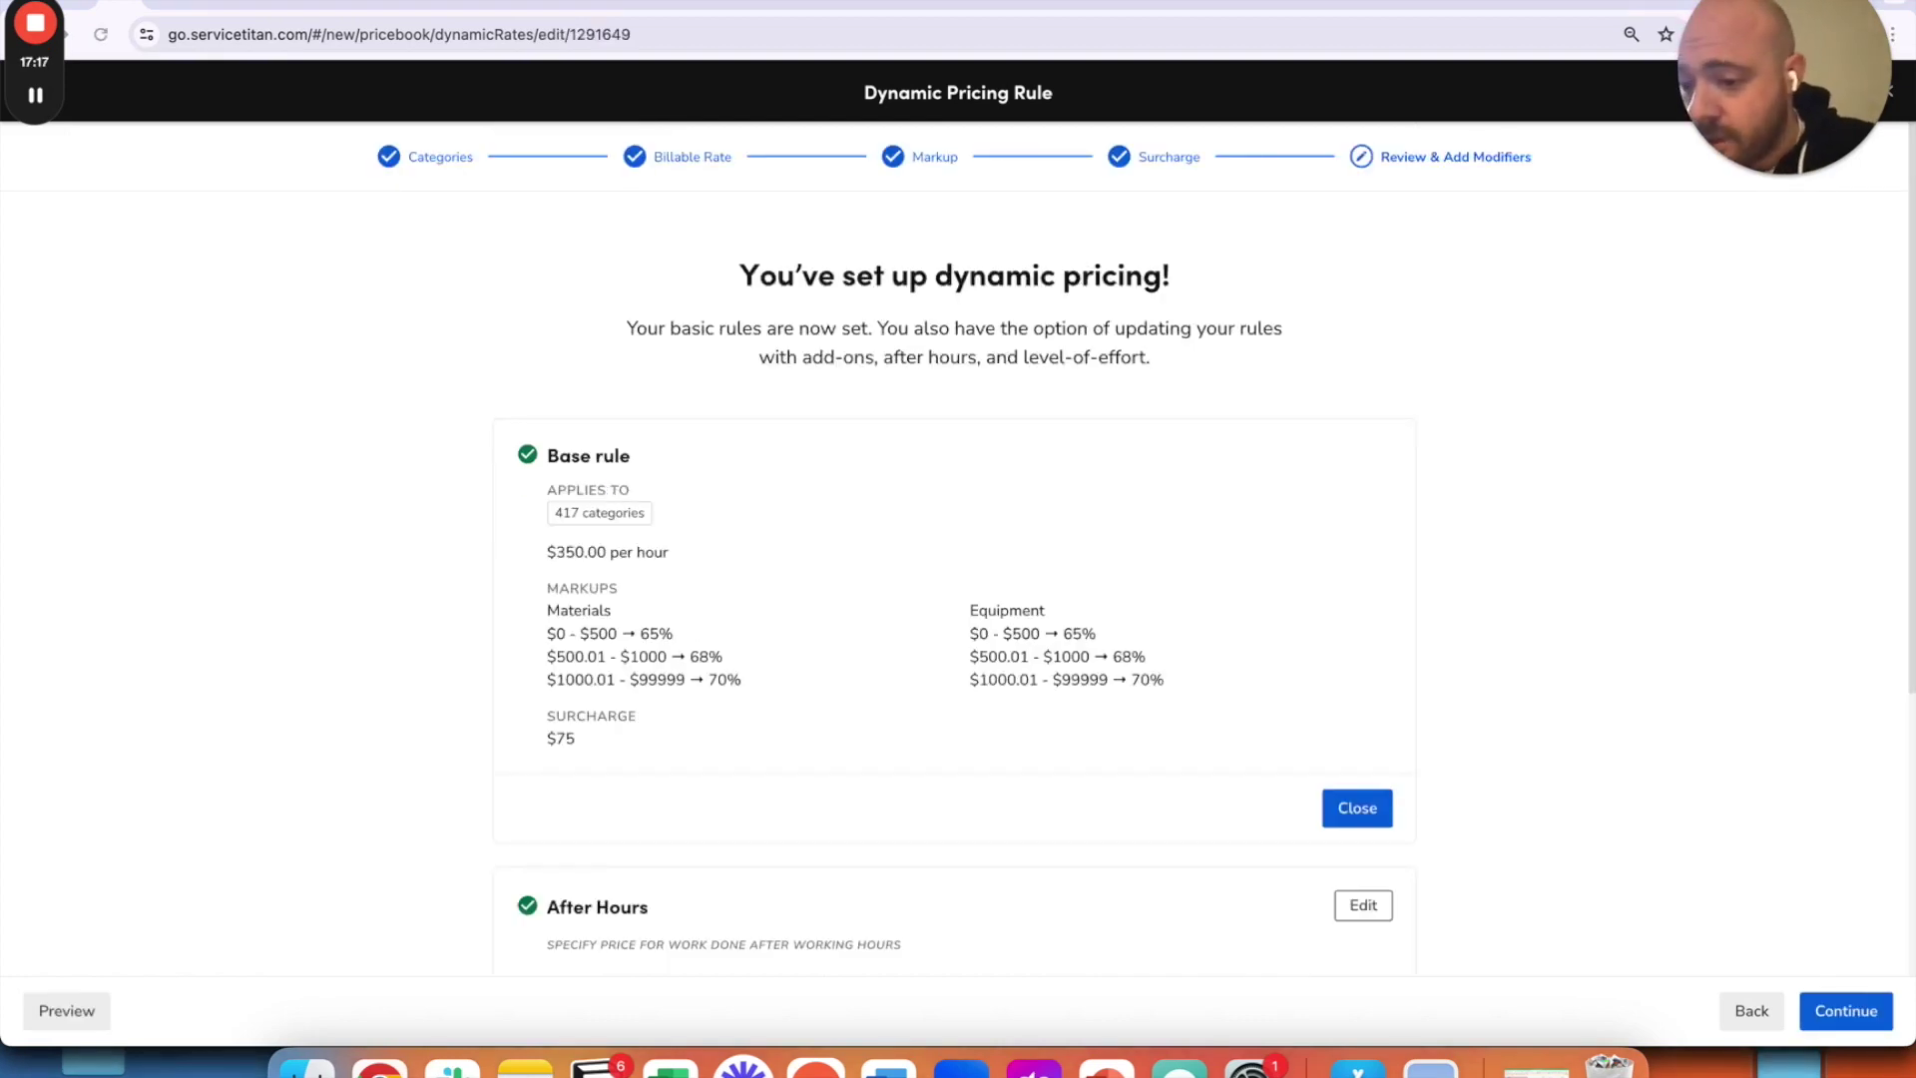
Preview the rule on Standard Double Pole 15-60a Plug-In Breaker (search 'bpi'), priced $276.79.
click(71, 1014)
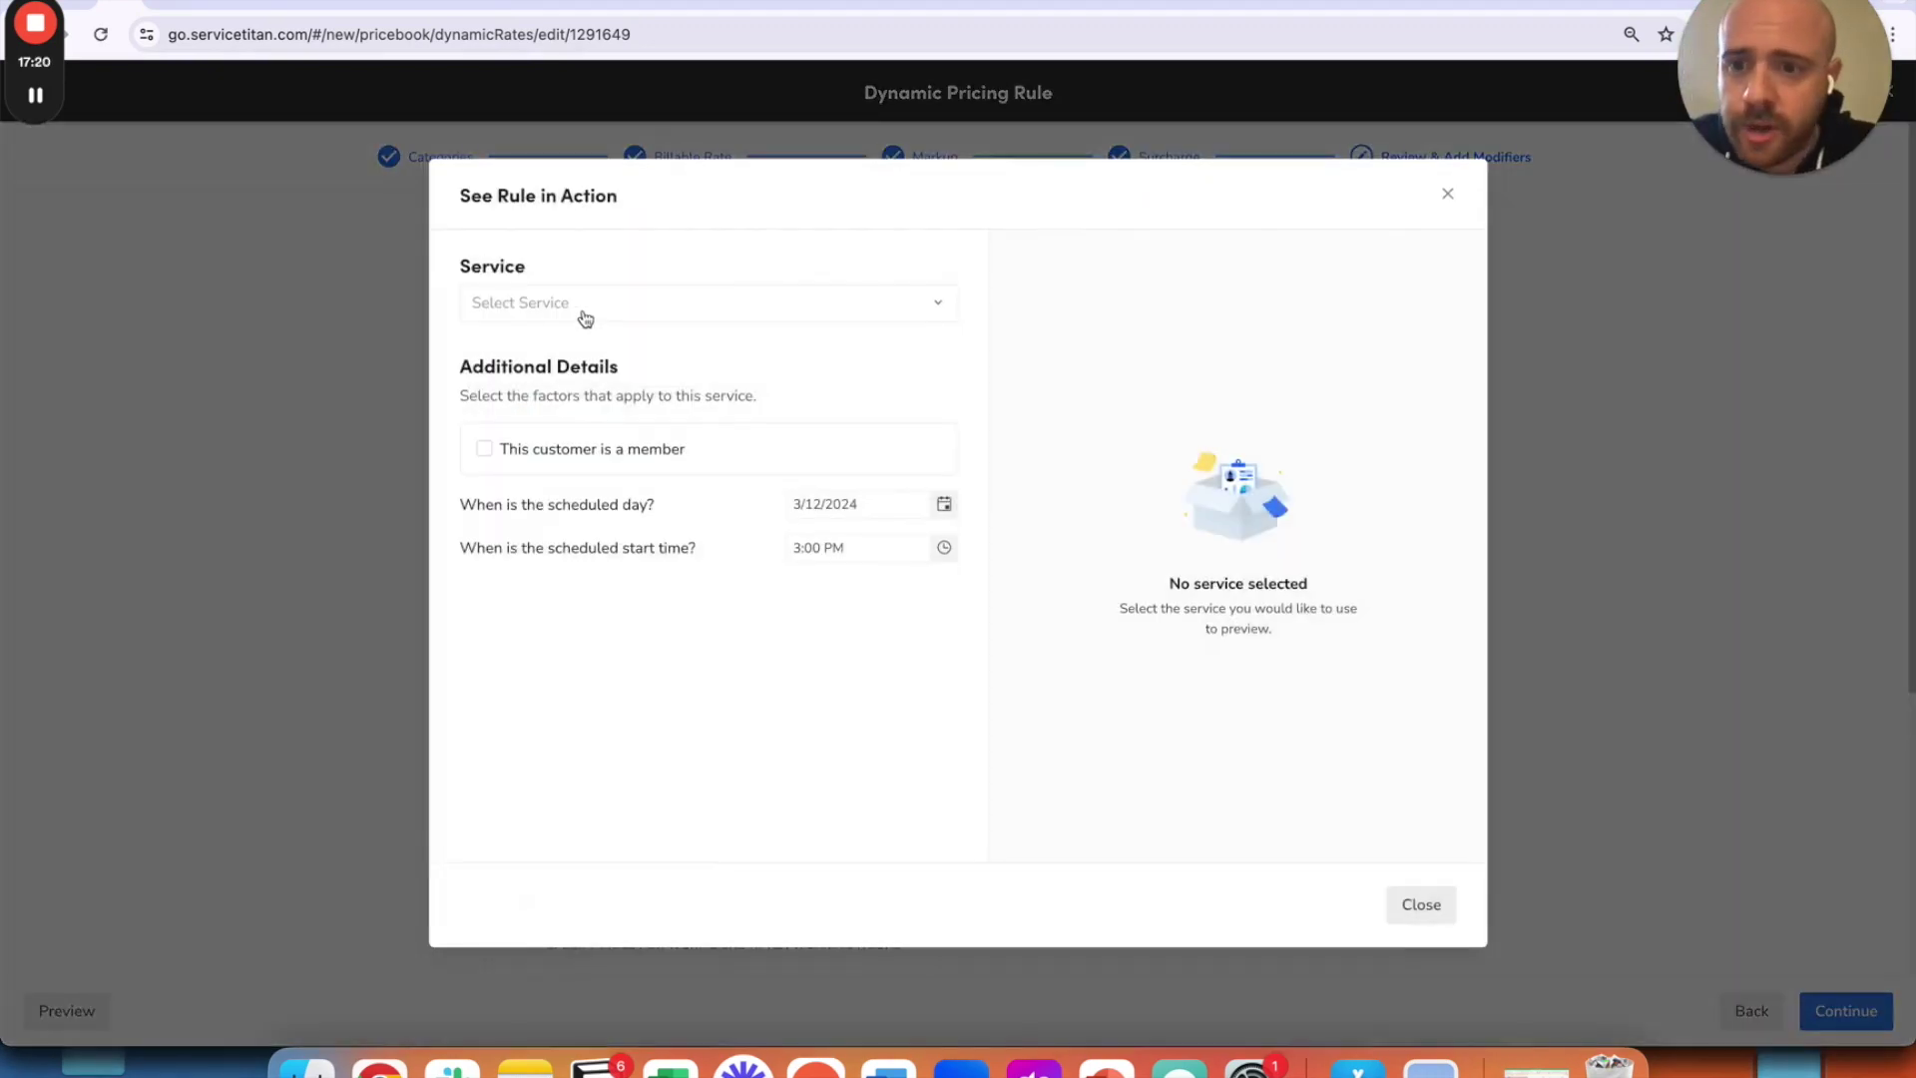
click(599, 303)
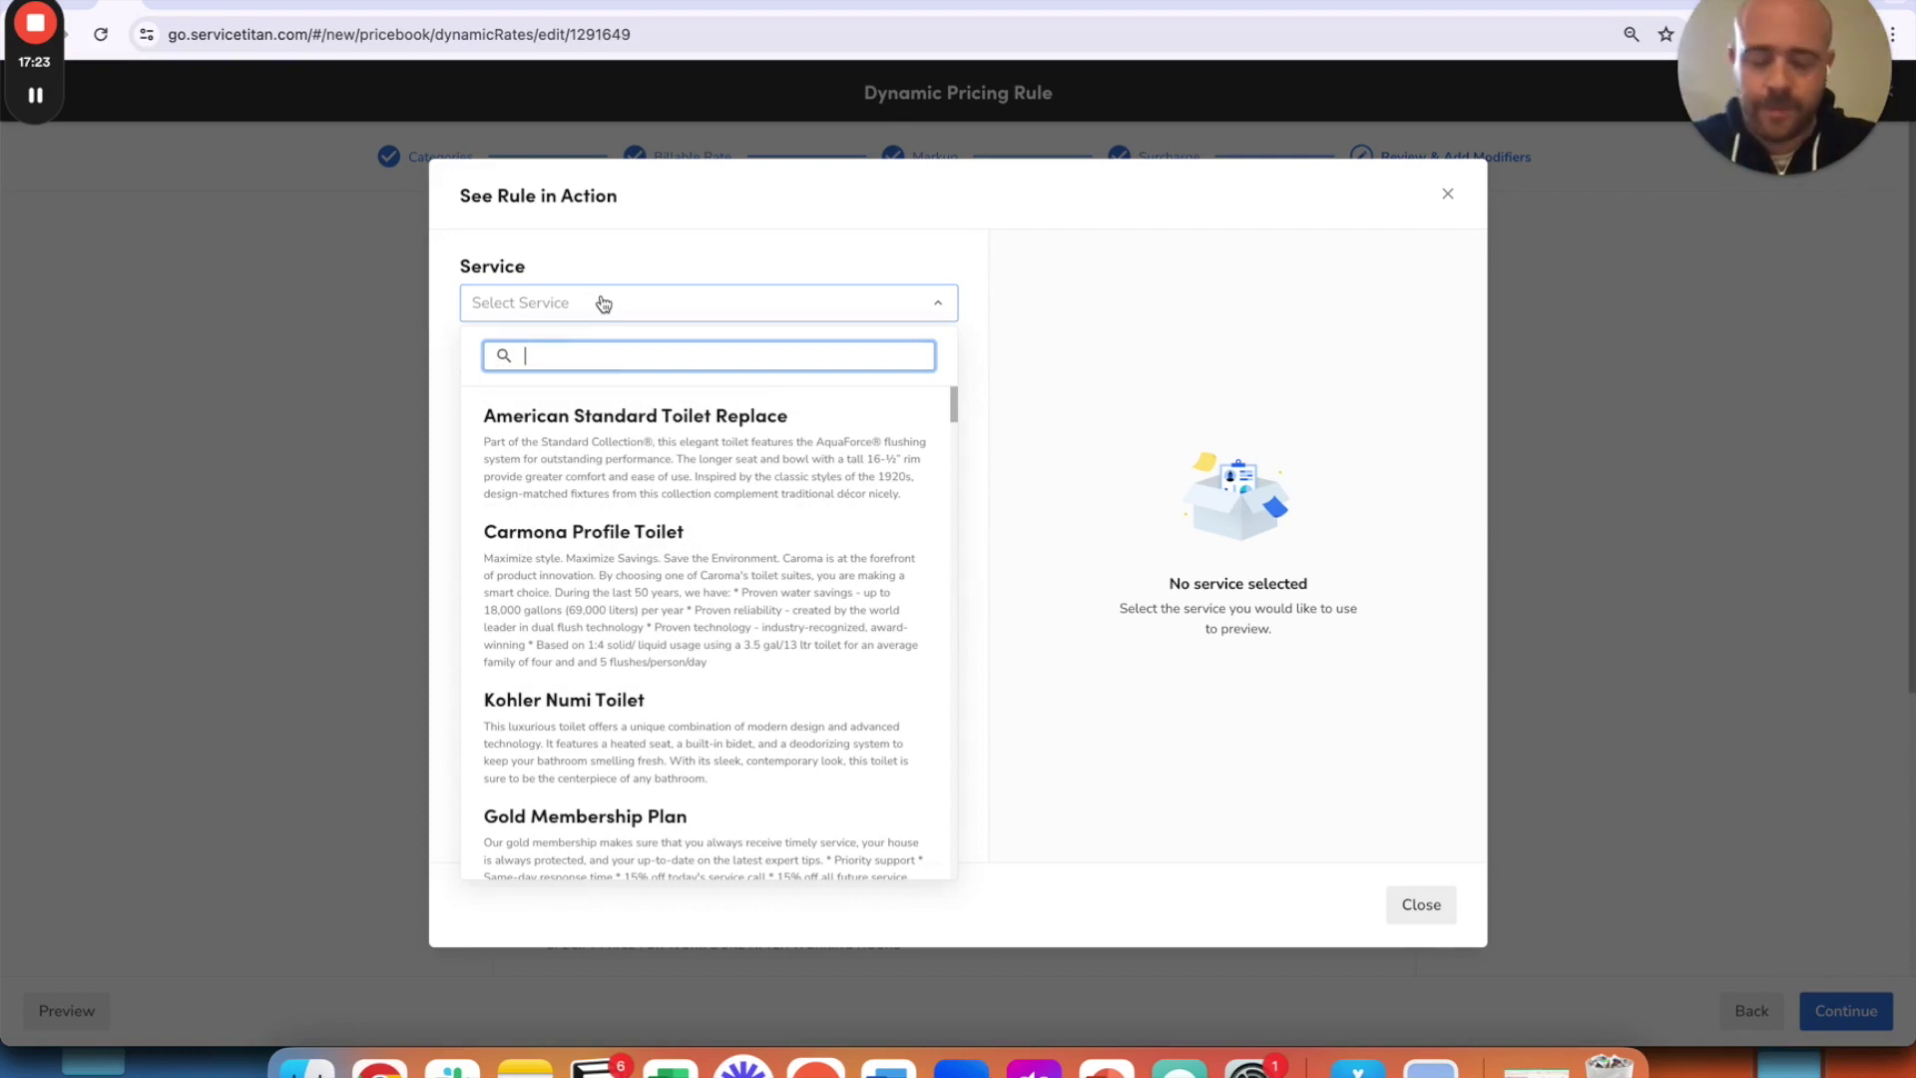
text(bpi)
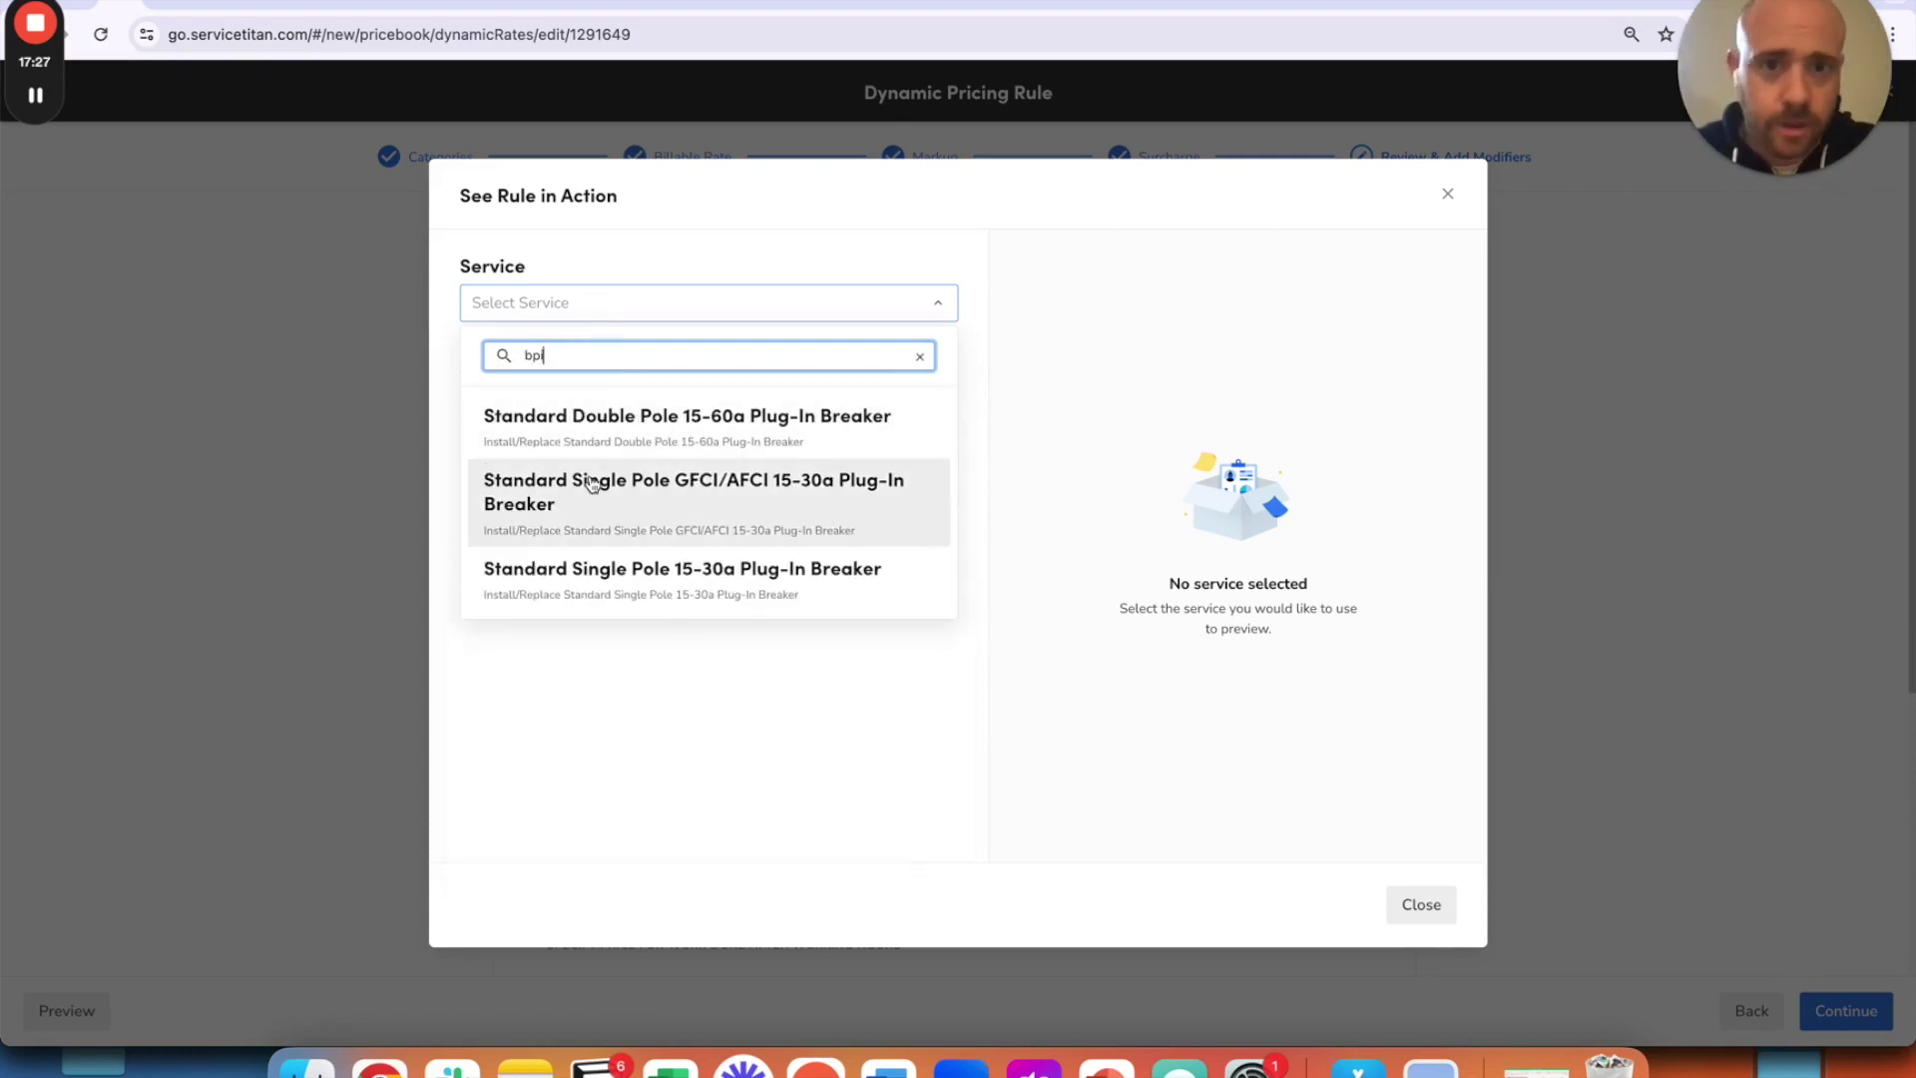
click(675, 417)
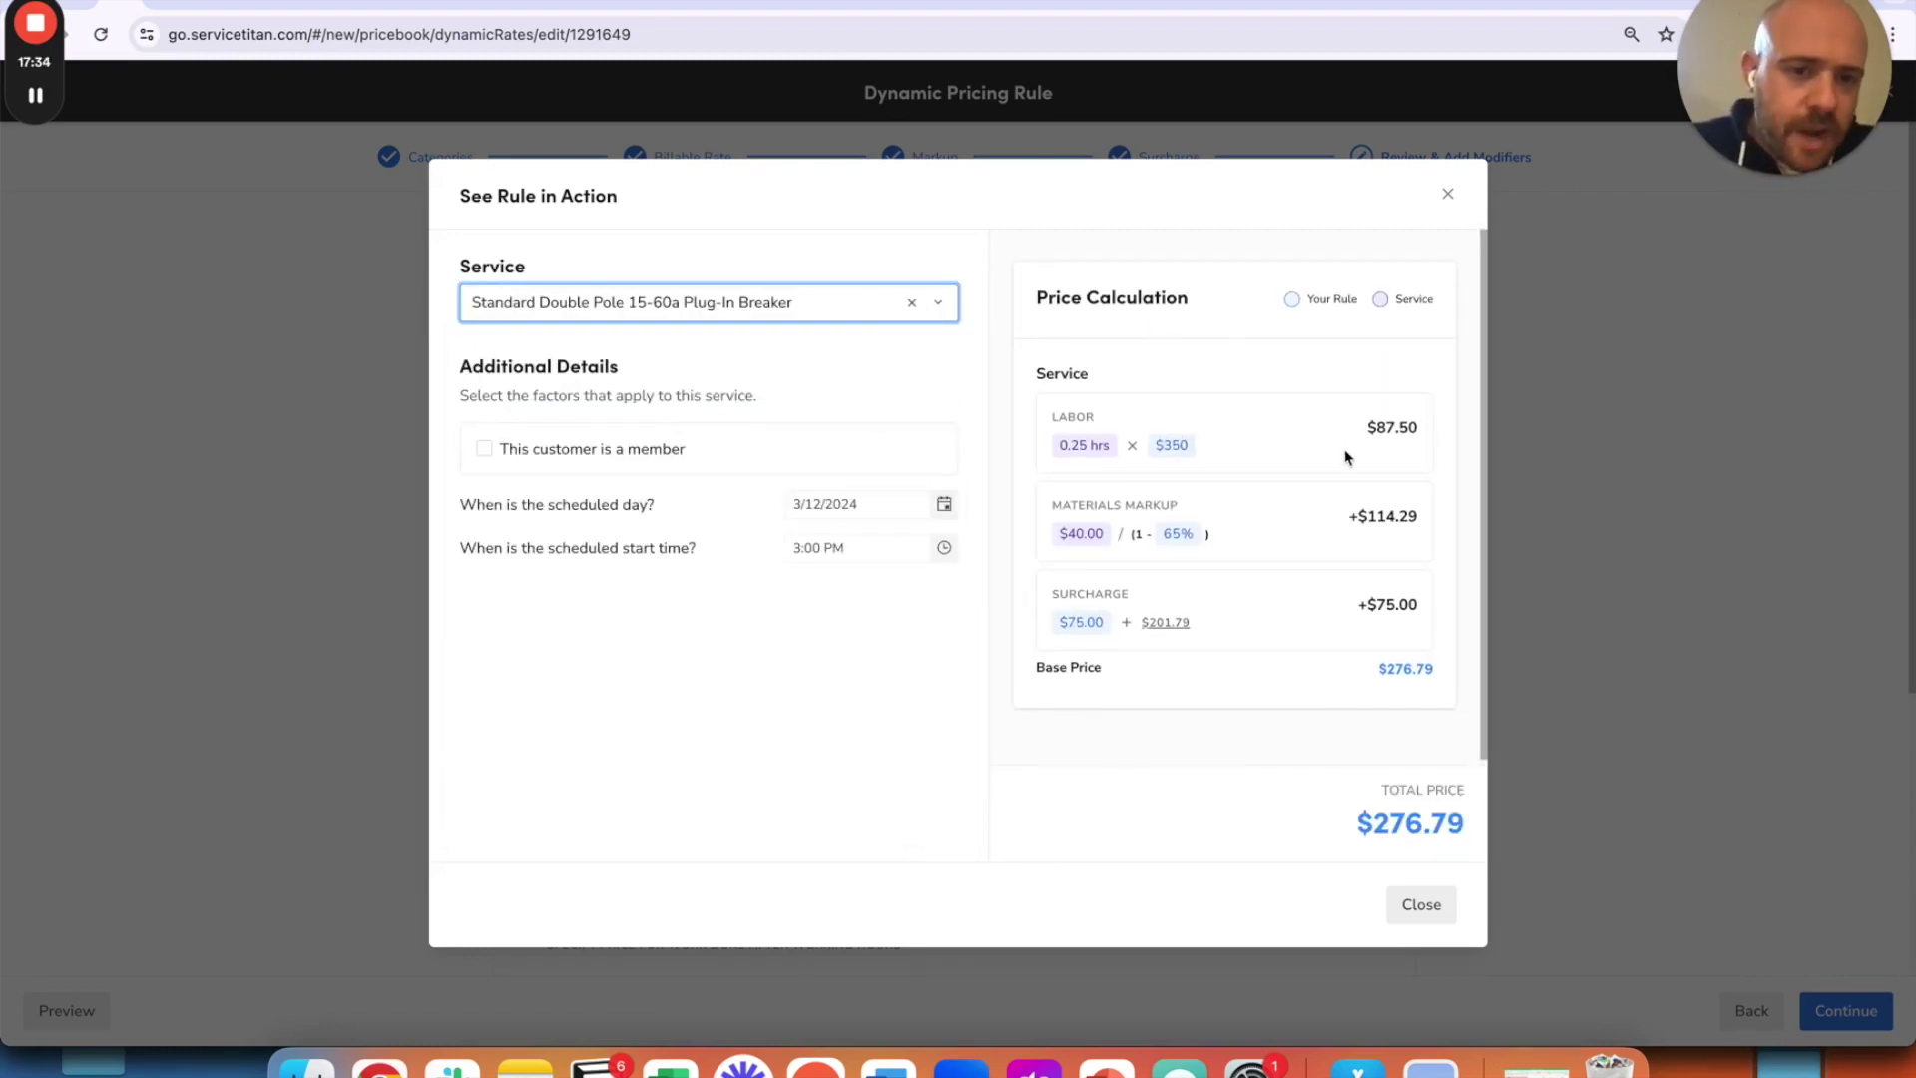
scroll(1347, 454, down, 1)
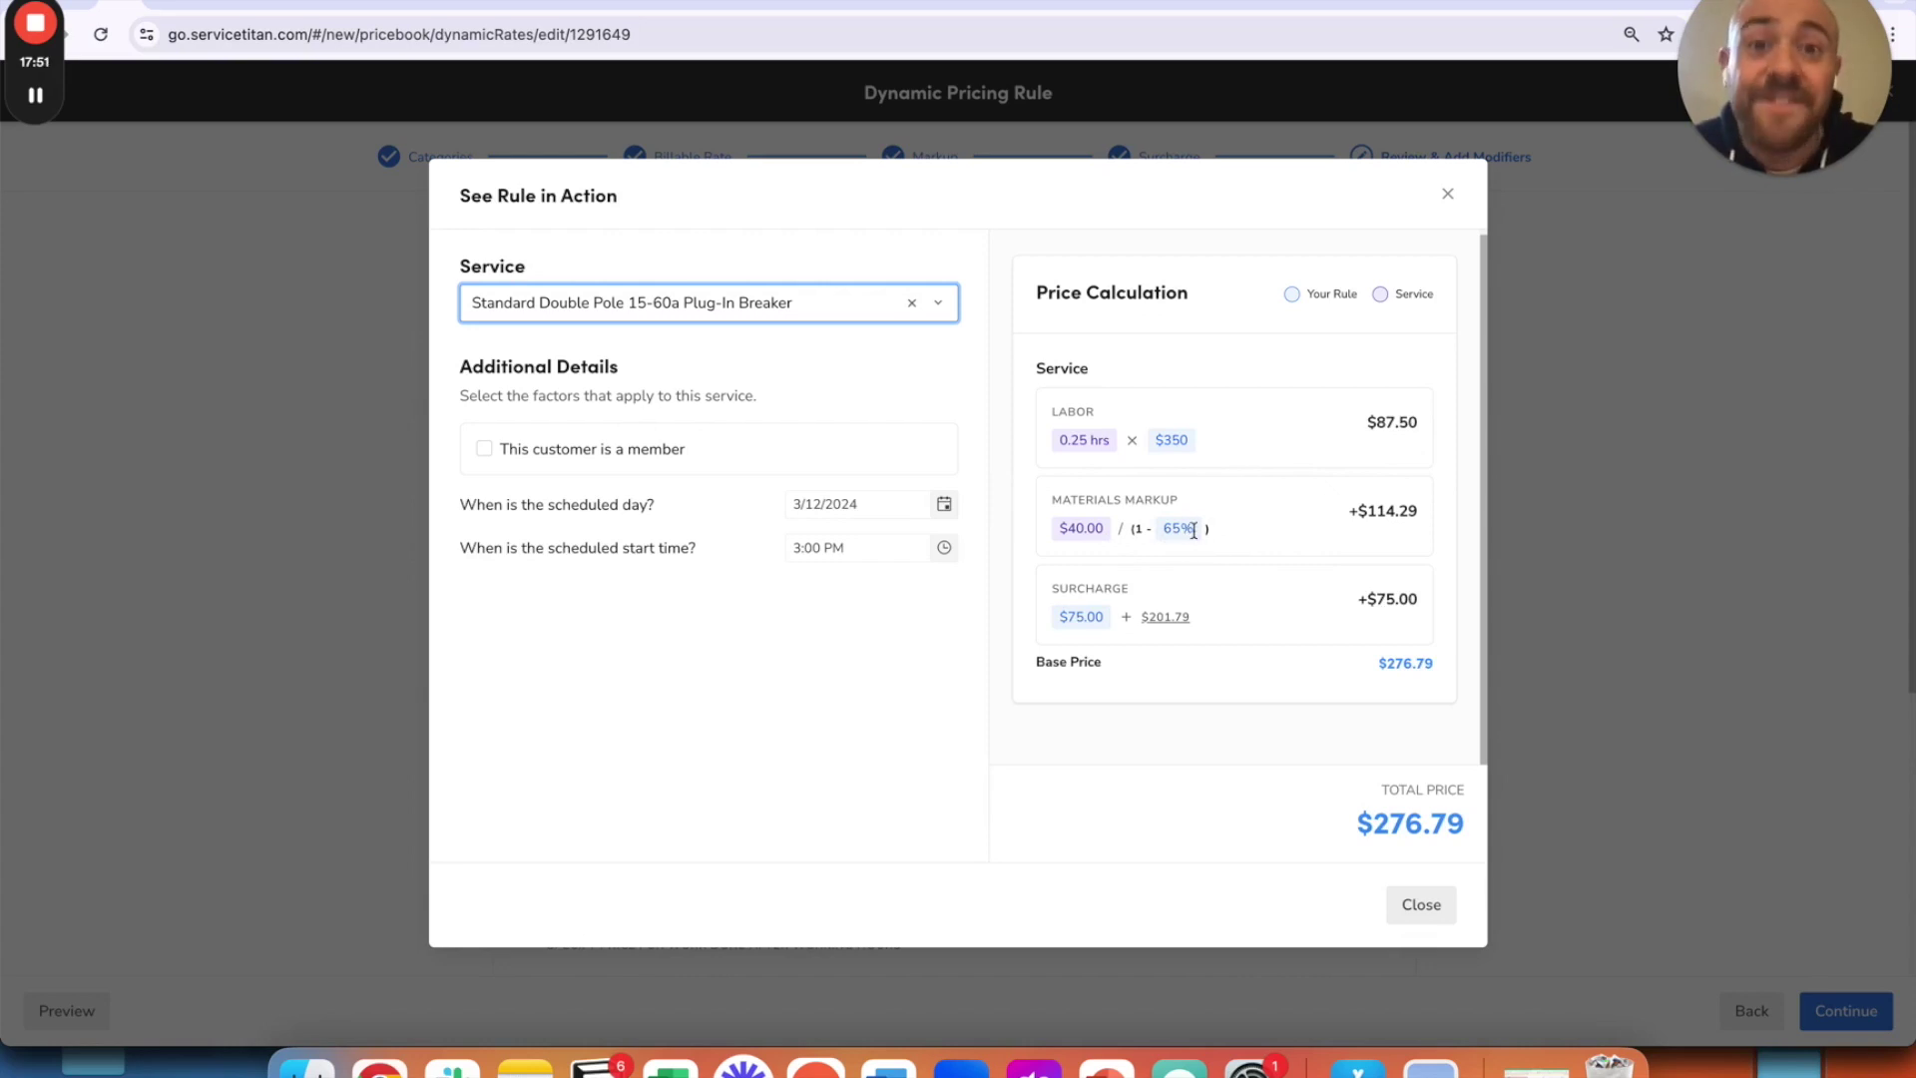
mouse_move(1194, 530)
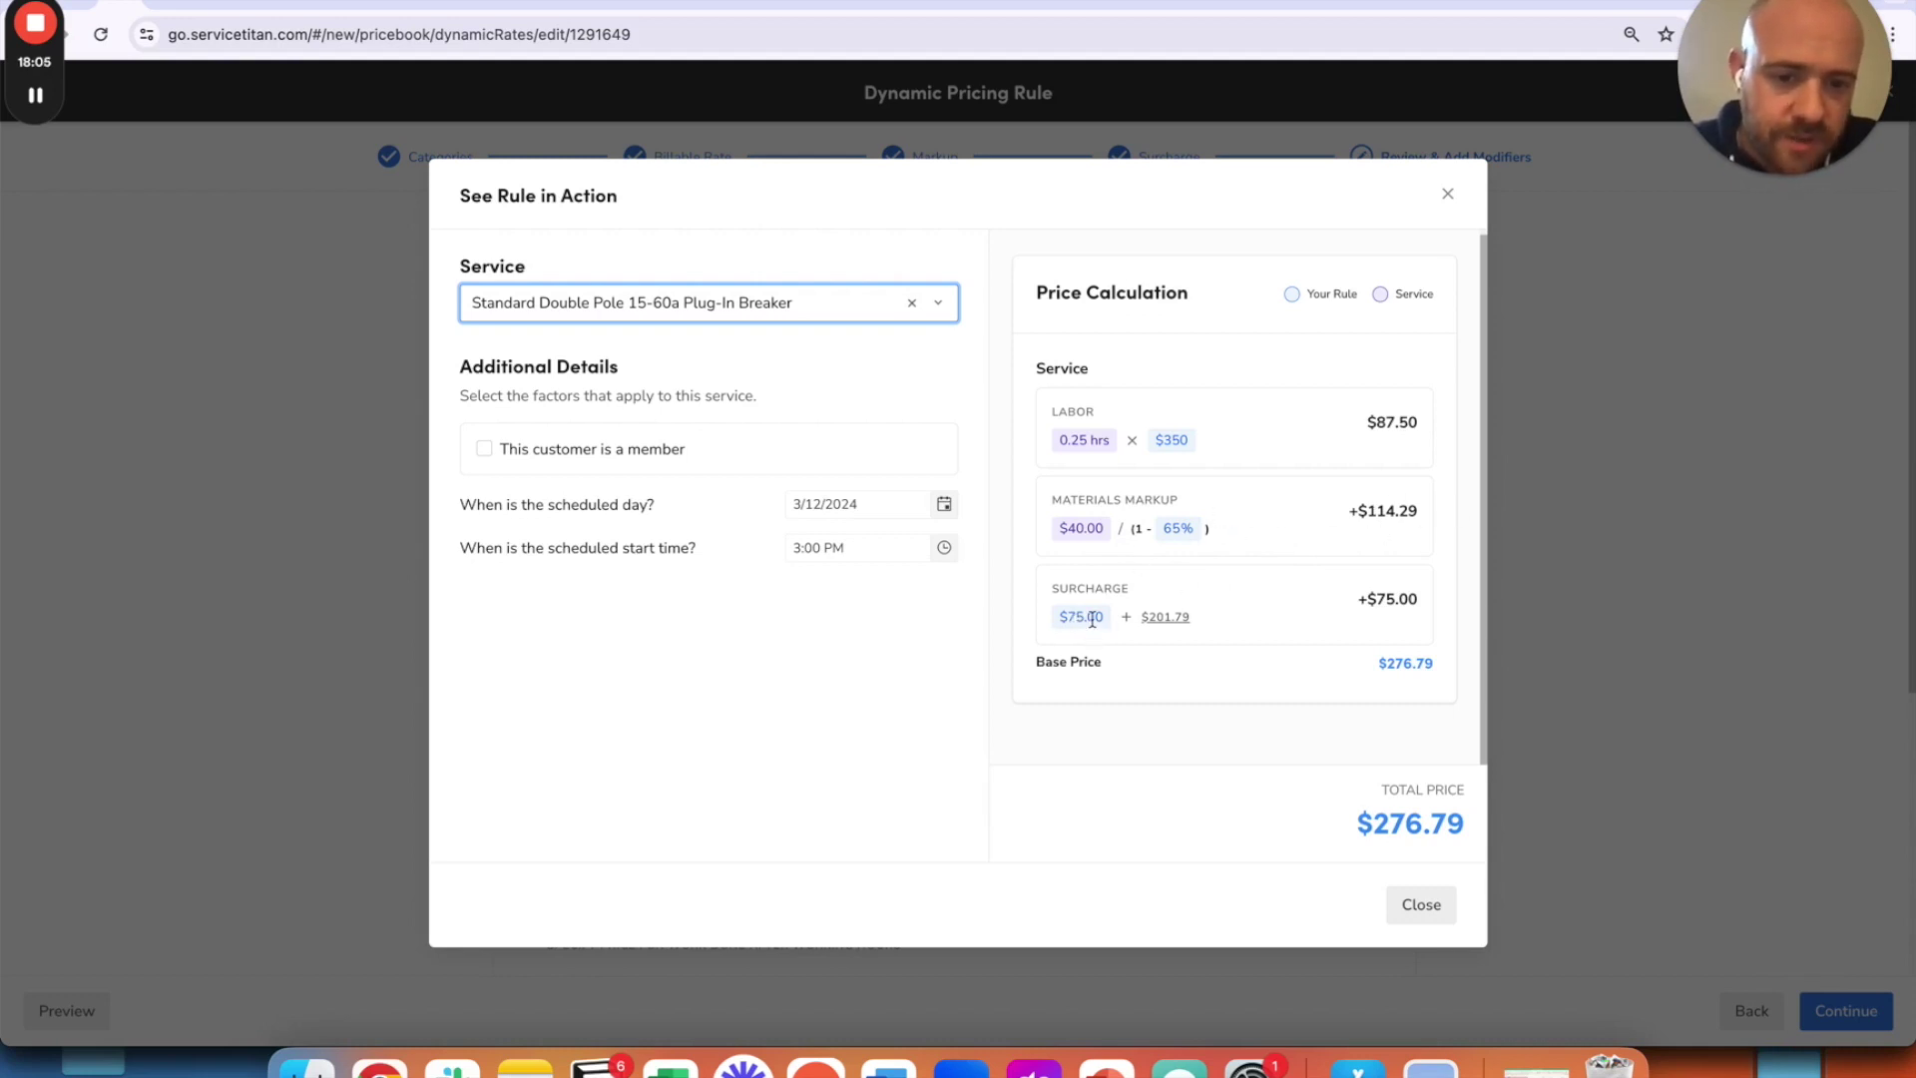
click(1333, 603)
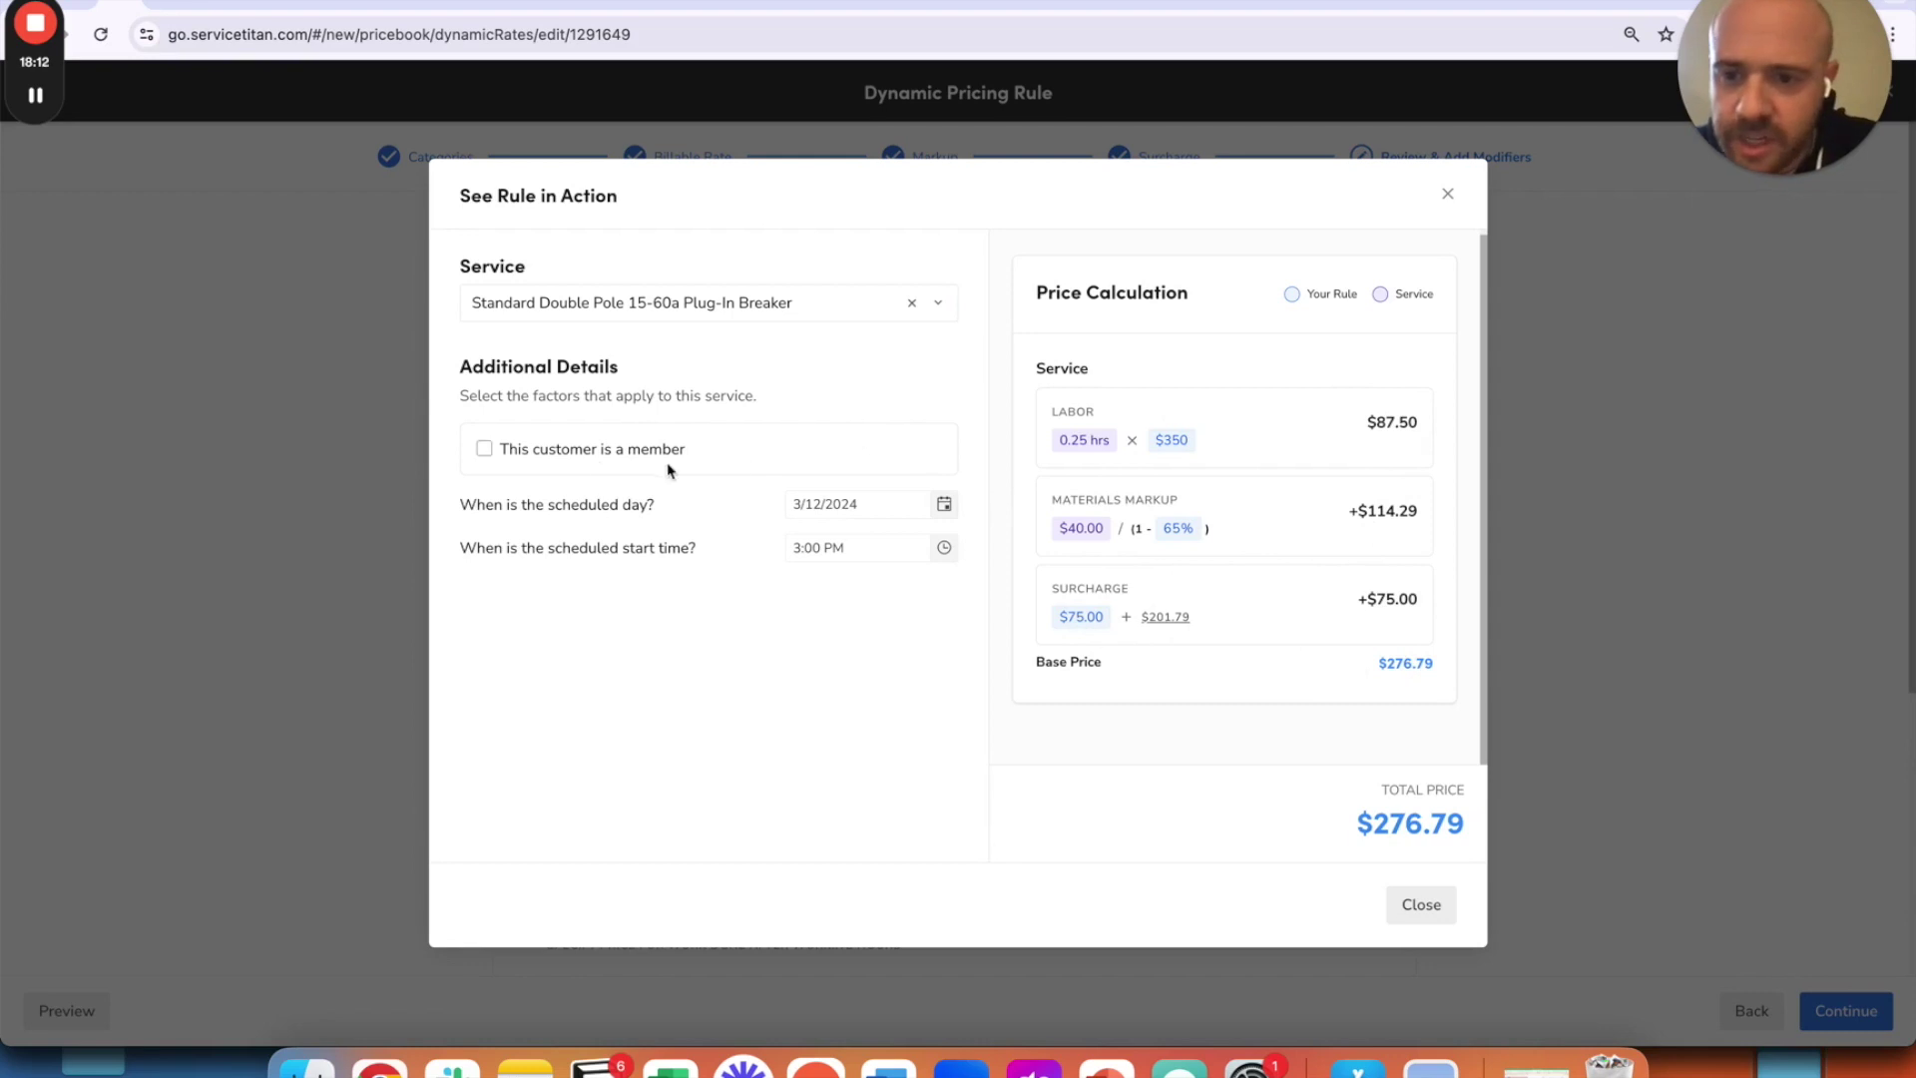
Preview a member job with Gold Plumbing Membership and Electrical - Install, scheduled December 25, 2024.
click(480, 449)
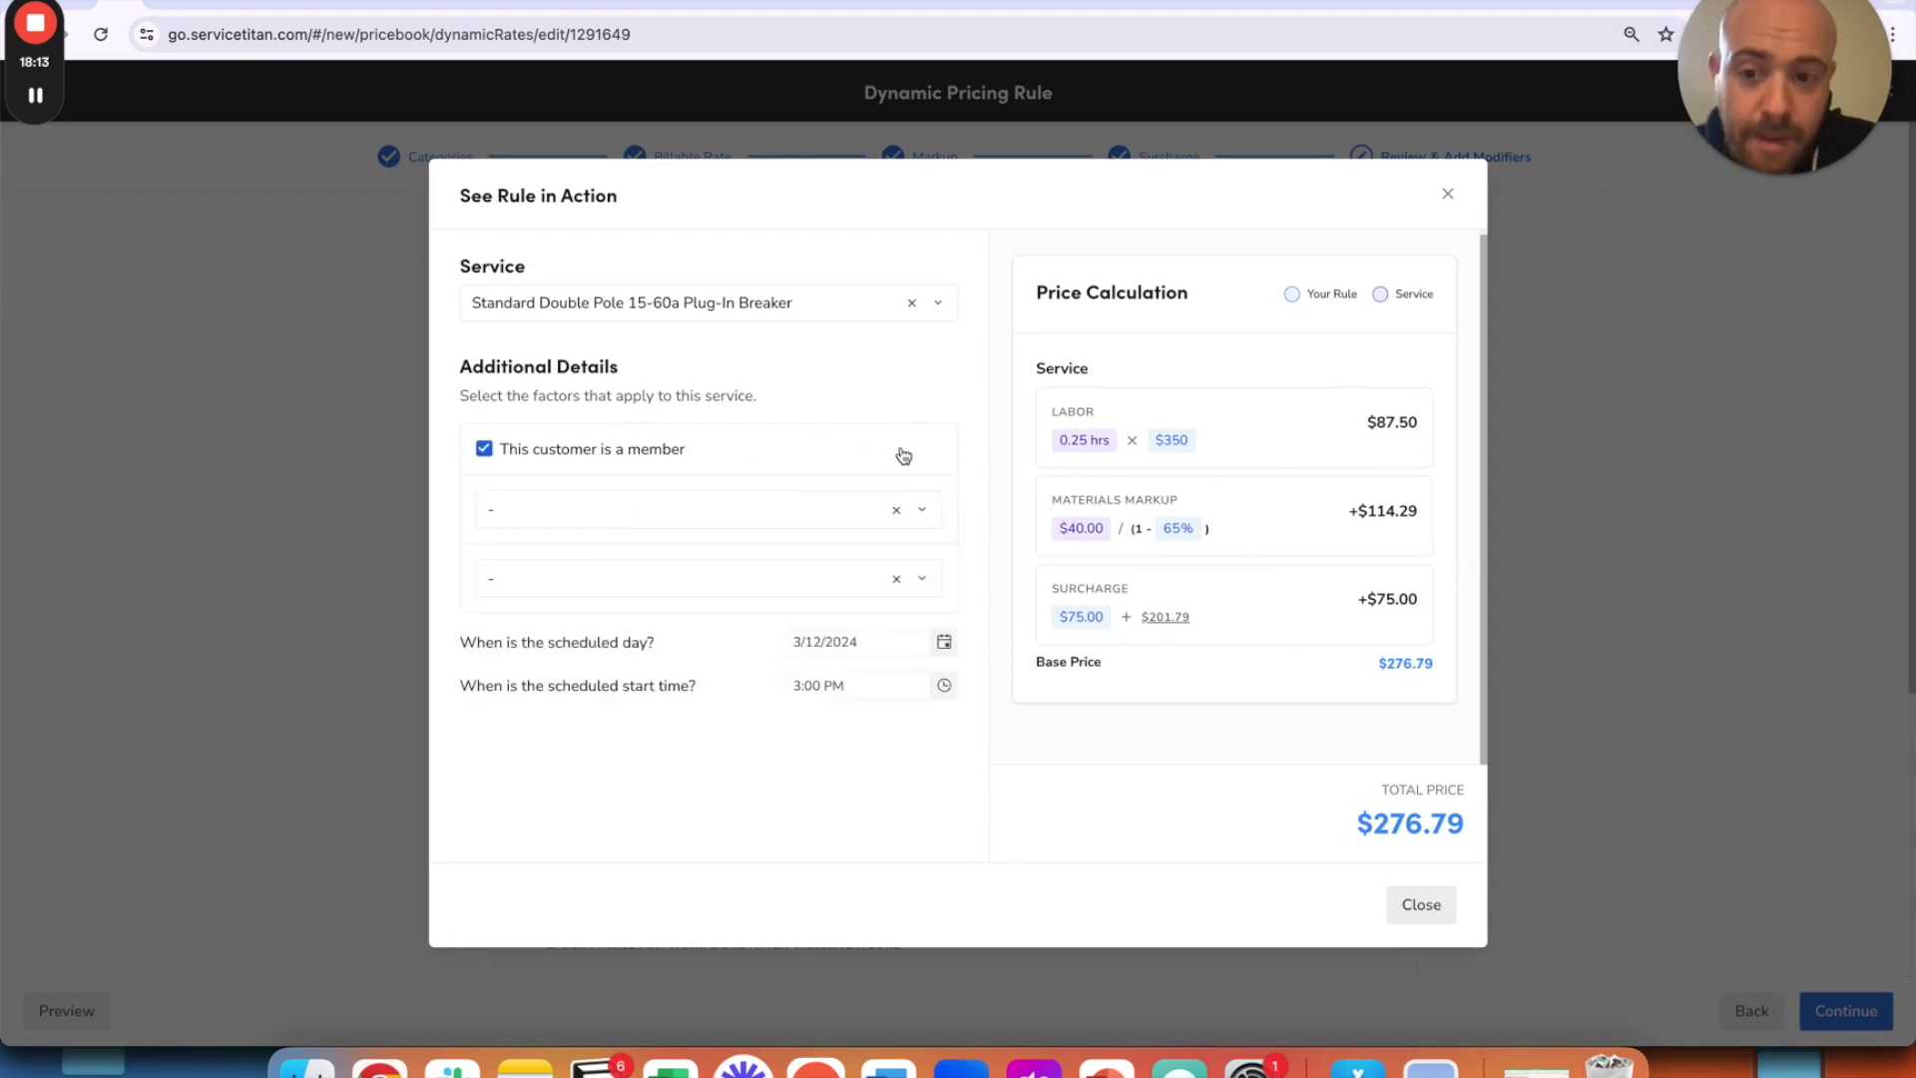
click(826, 513)
click(559, 655)
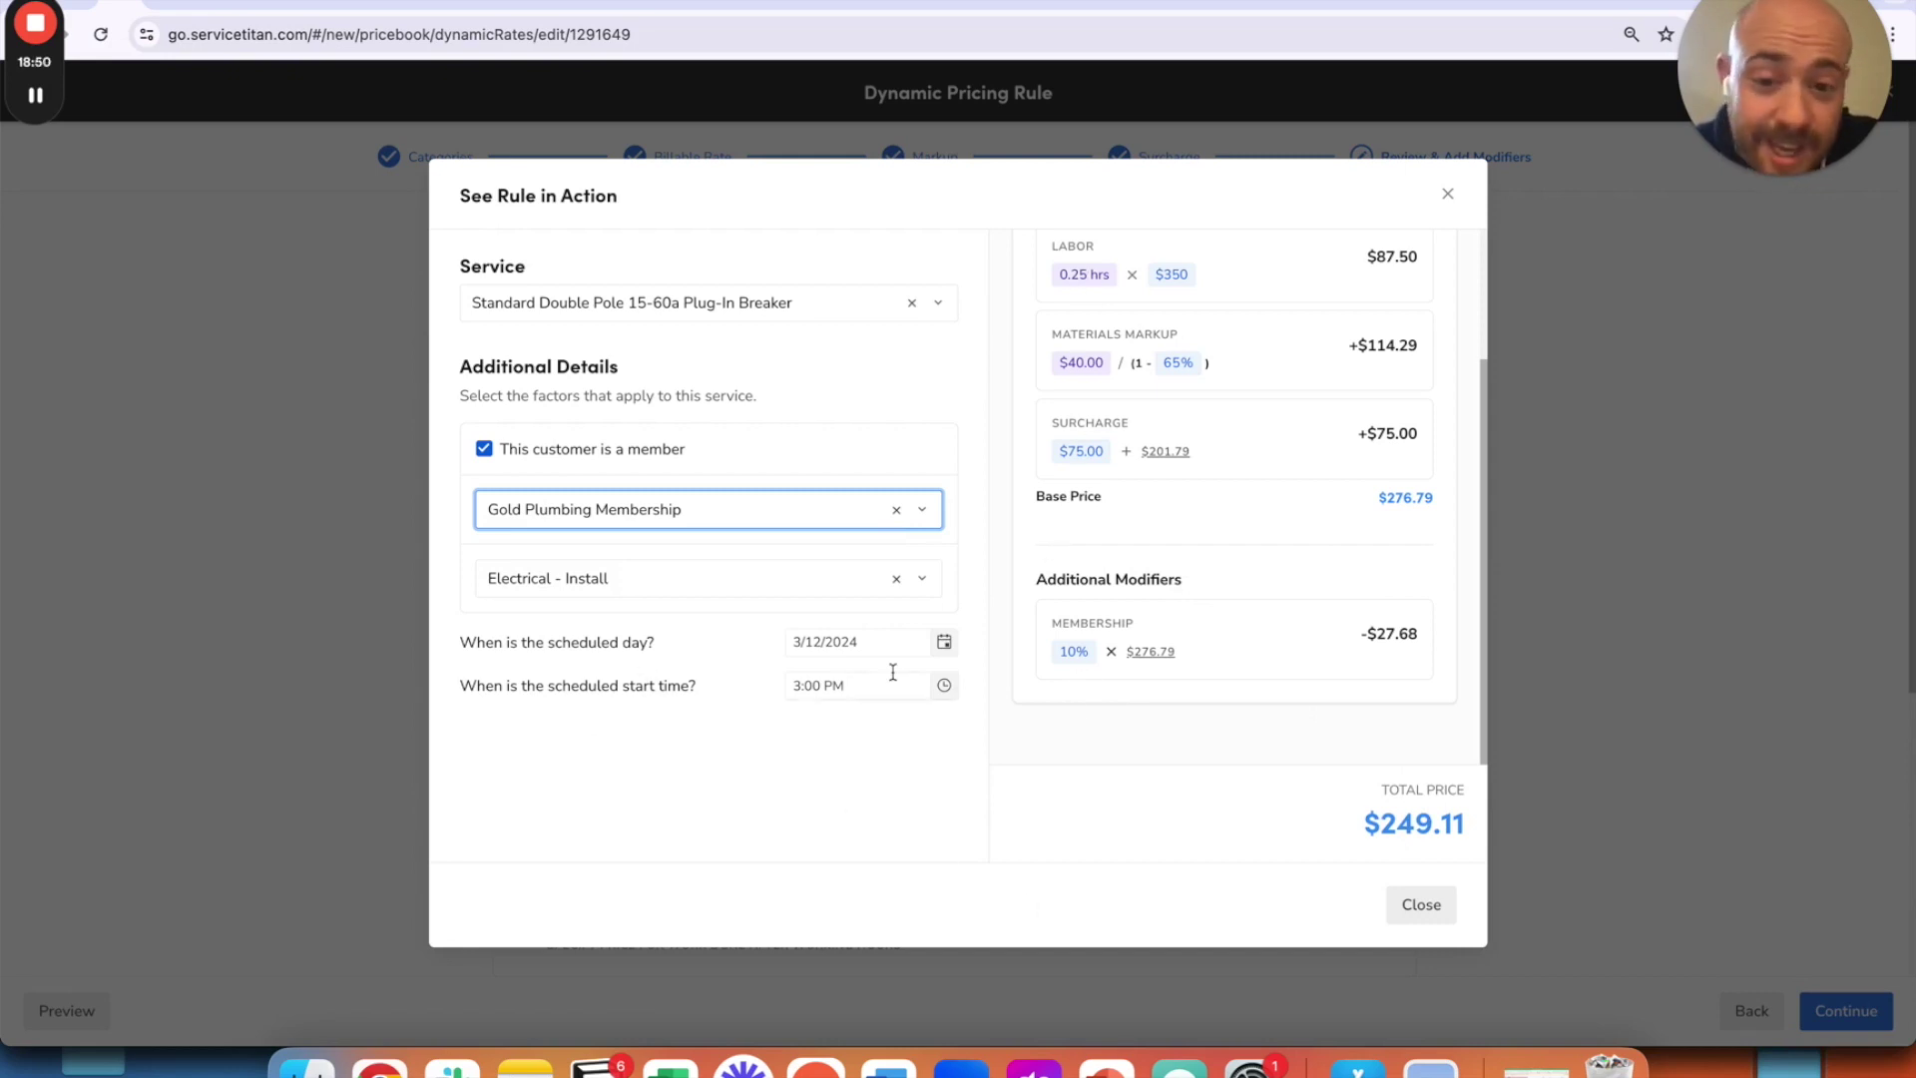
click(945, 643)
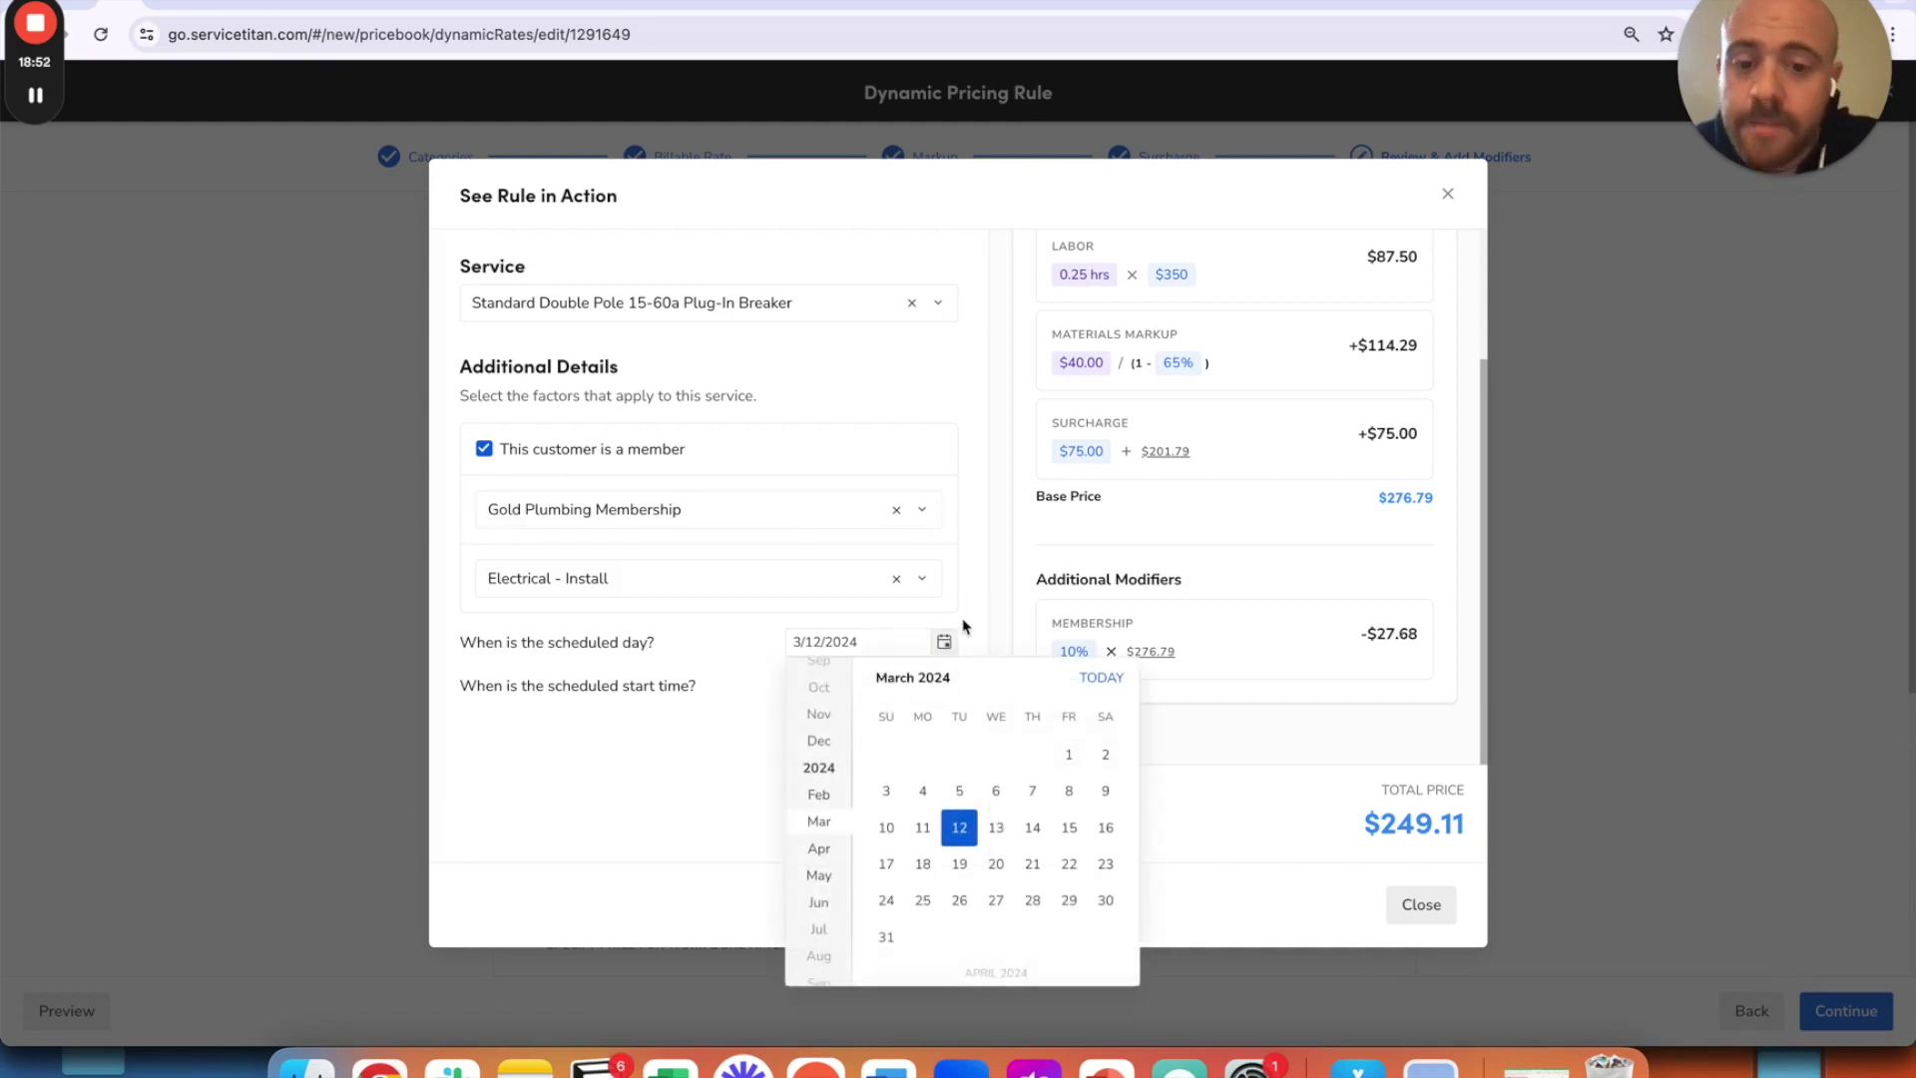
click(826, 853)
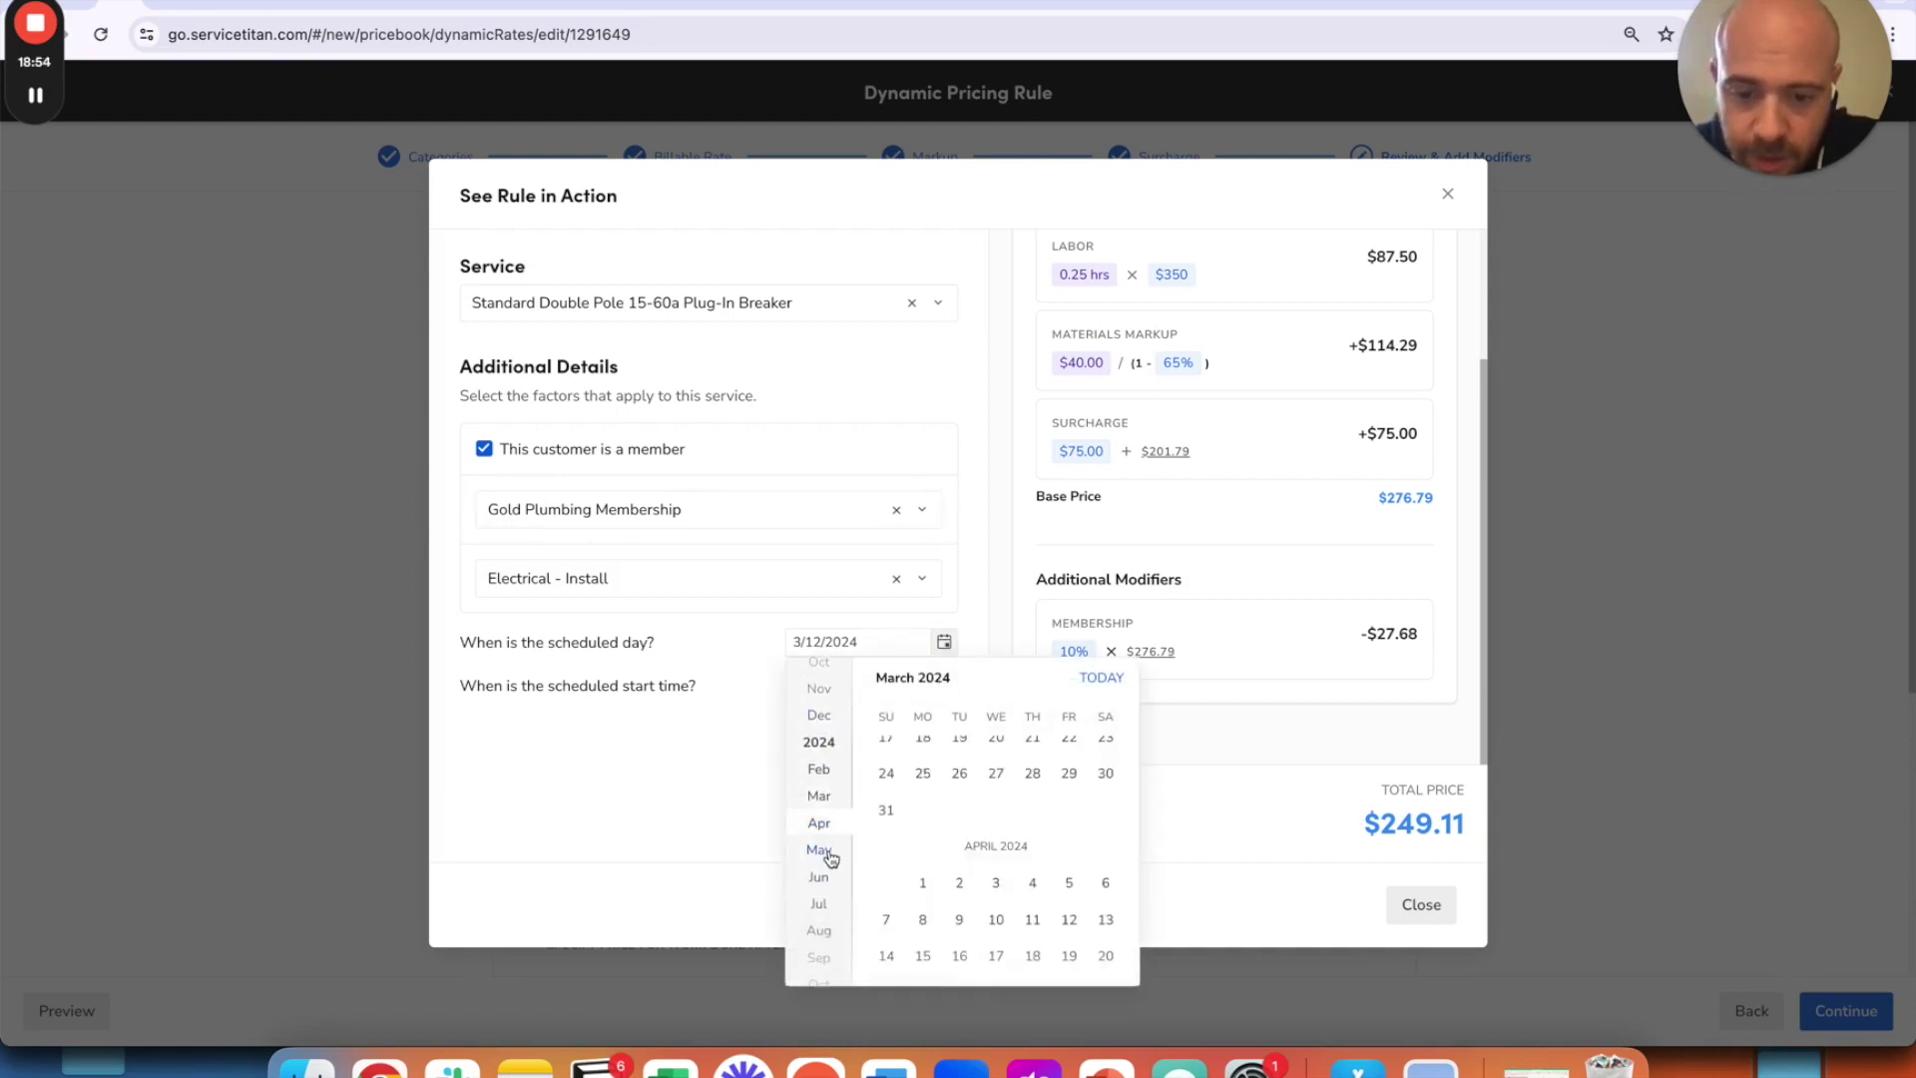
scroll(829, 856, down, 5)
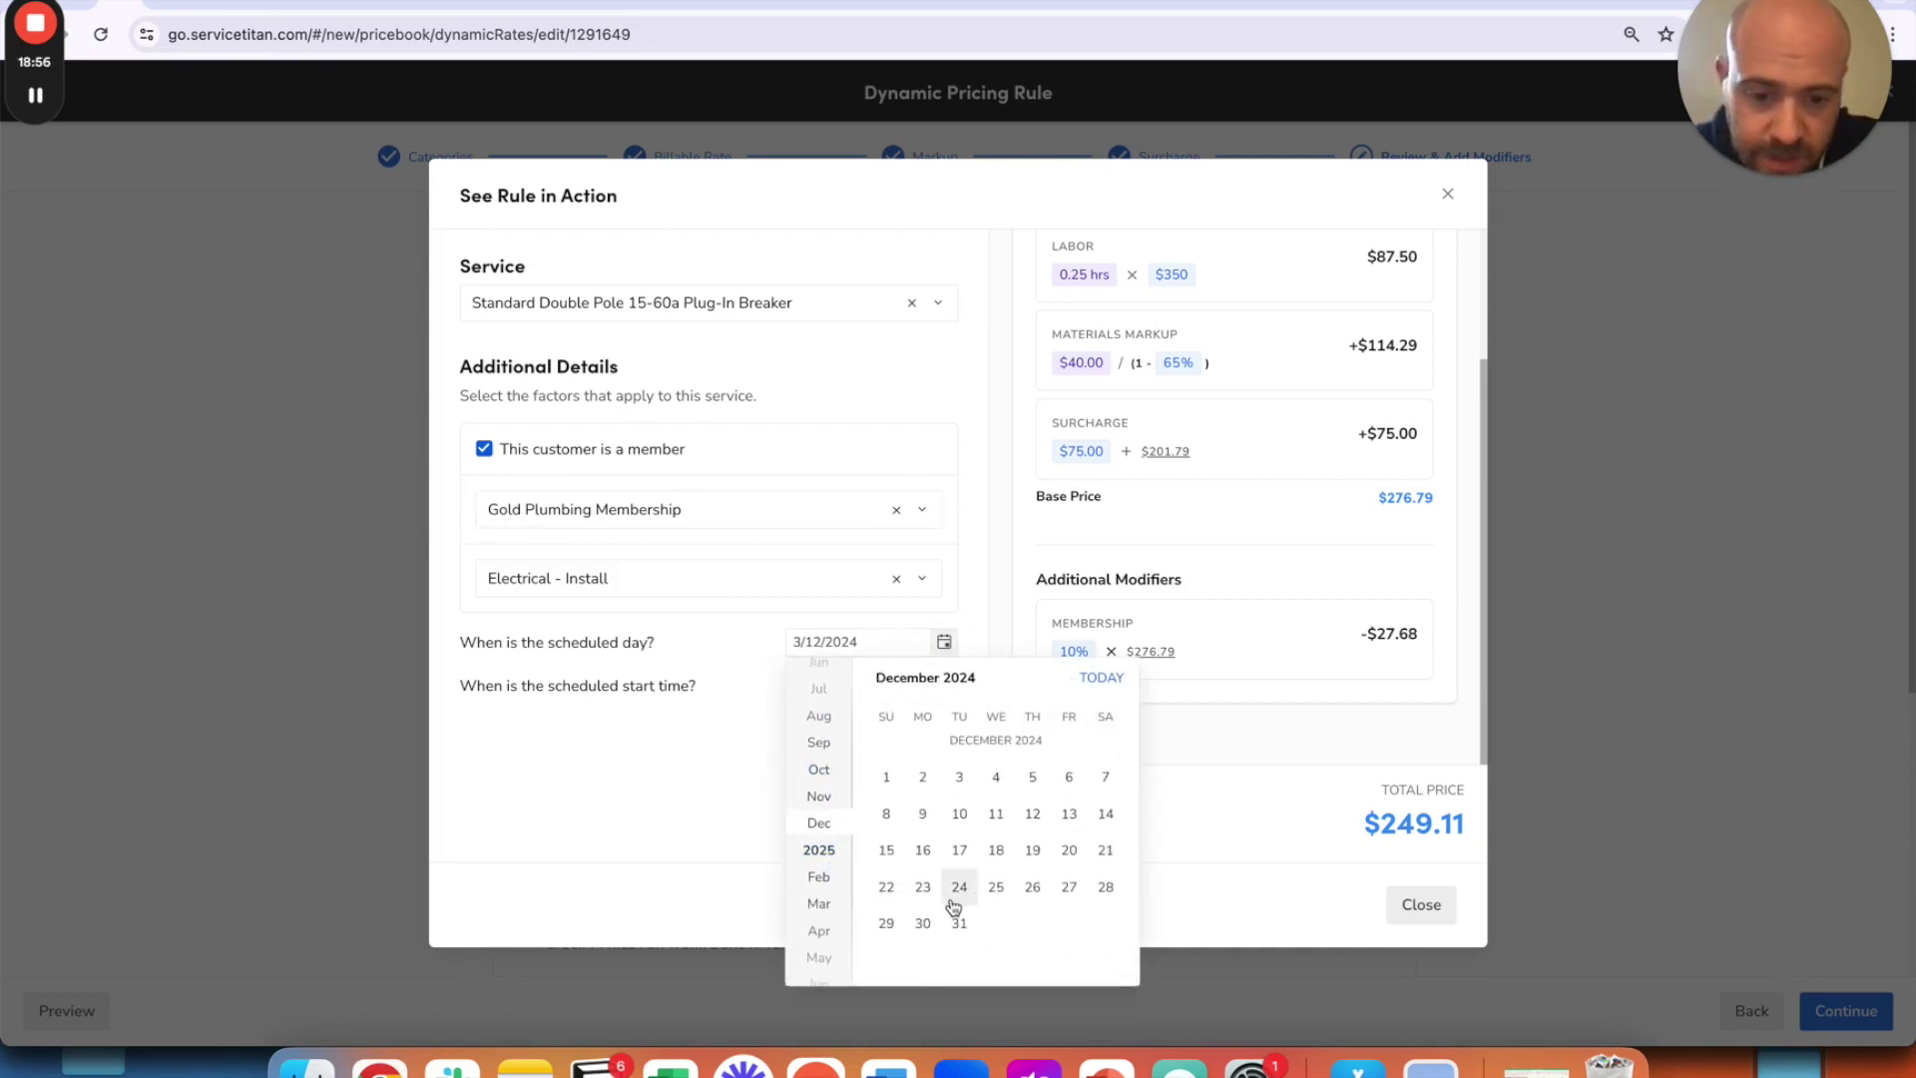
click(992, 888)
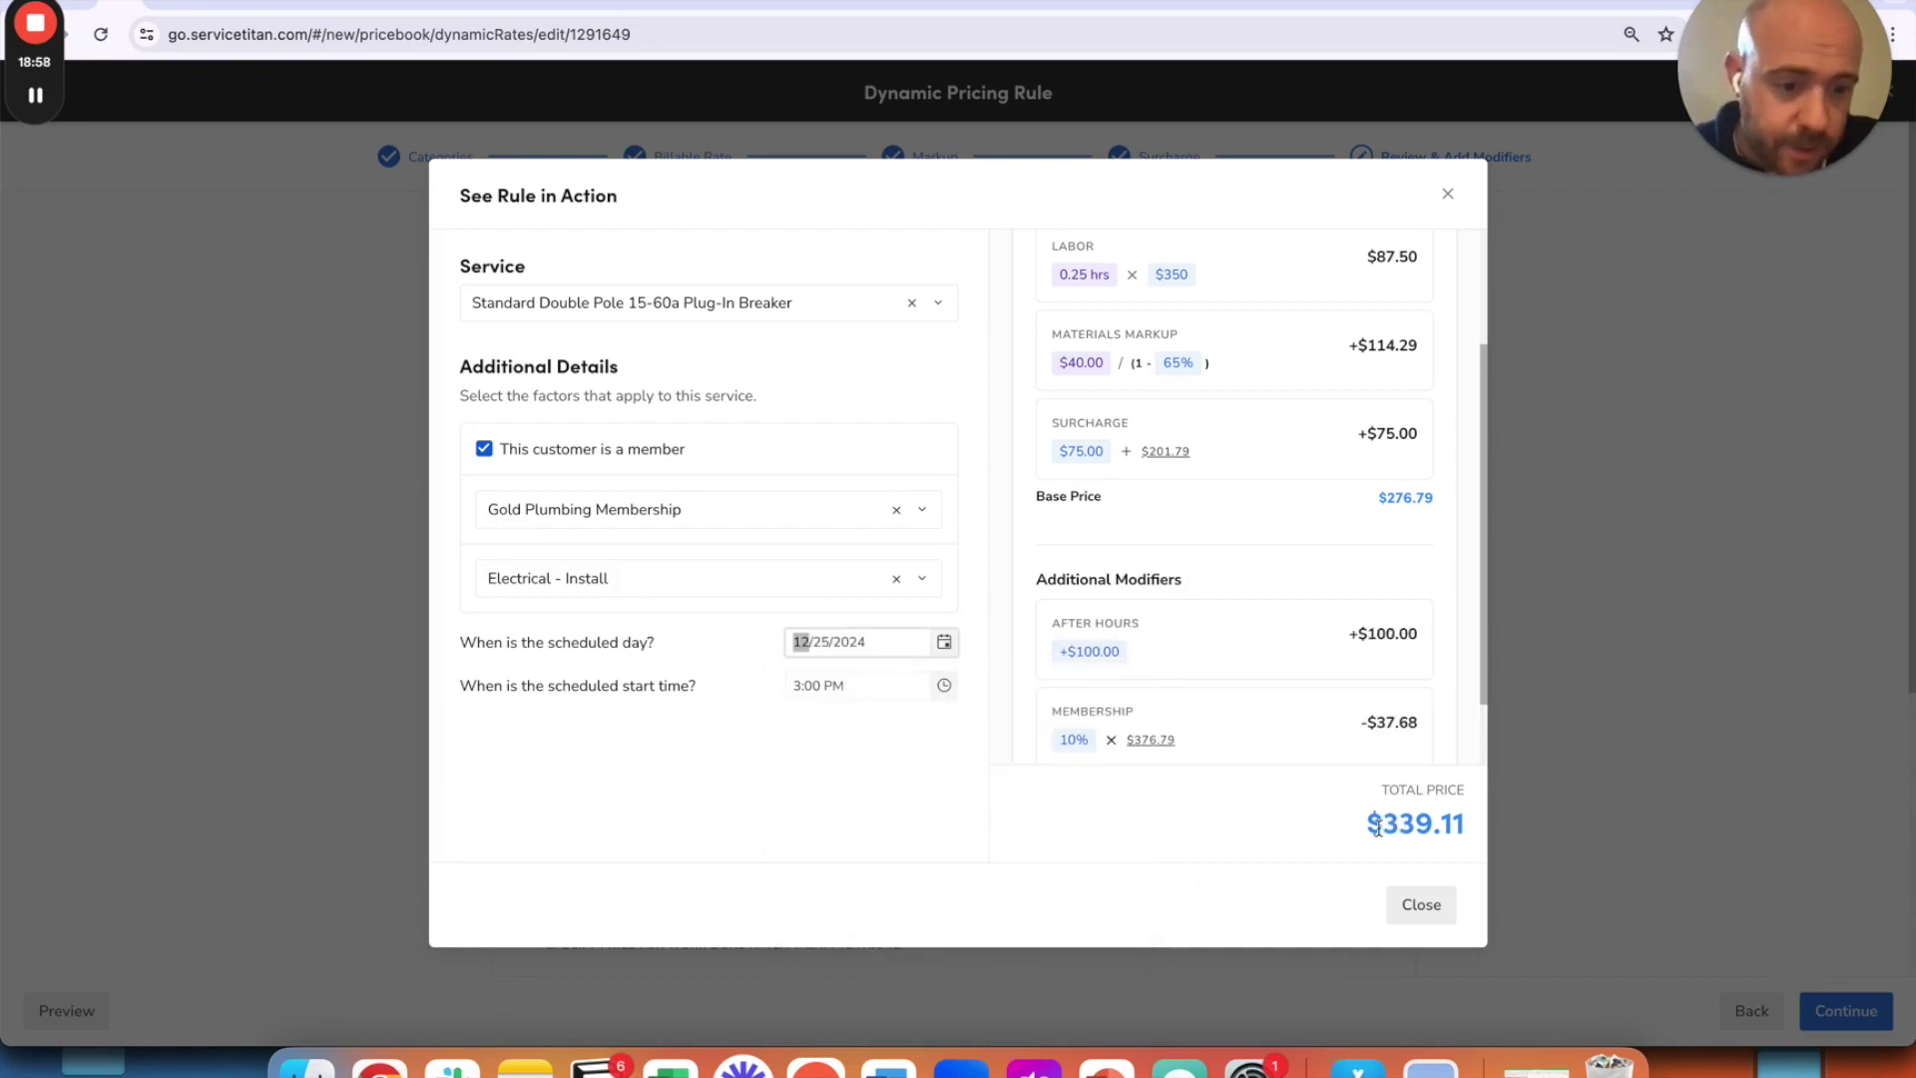
scroll(1198, 711, down, 1)
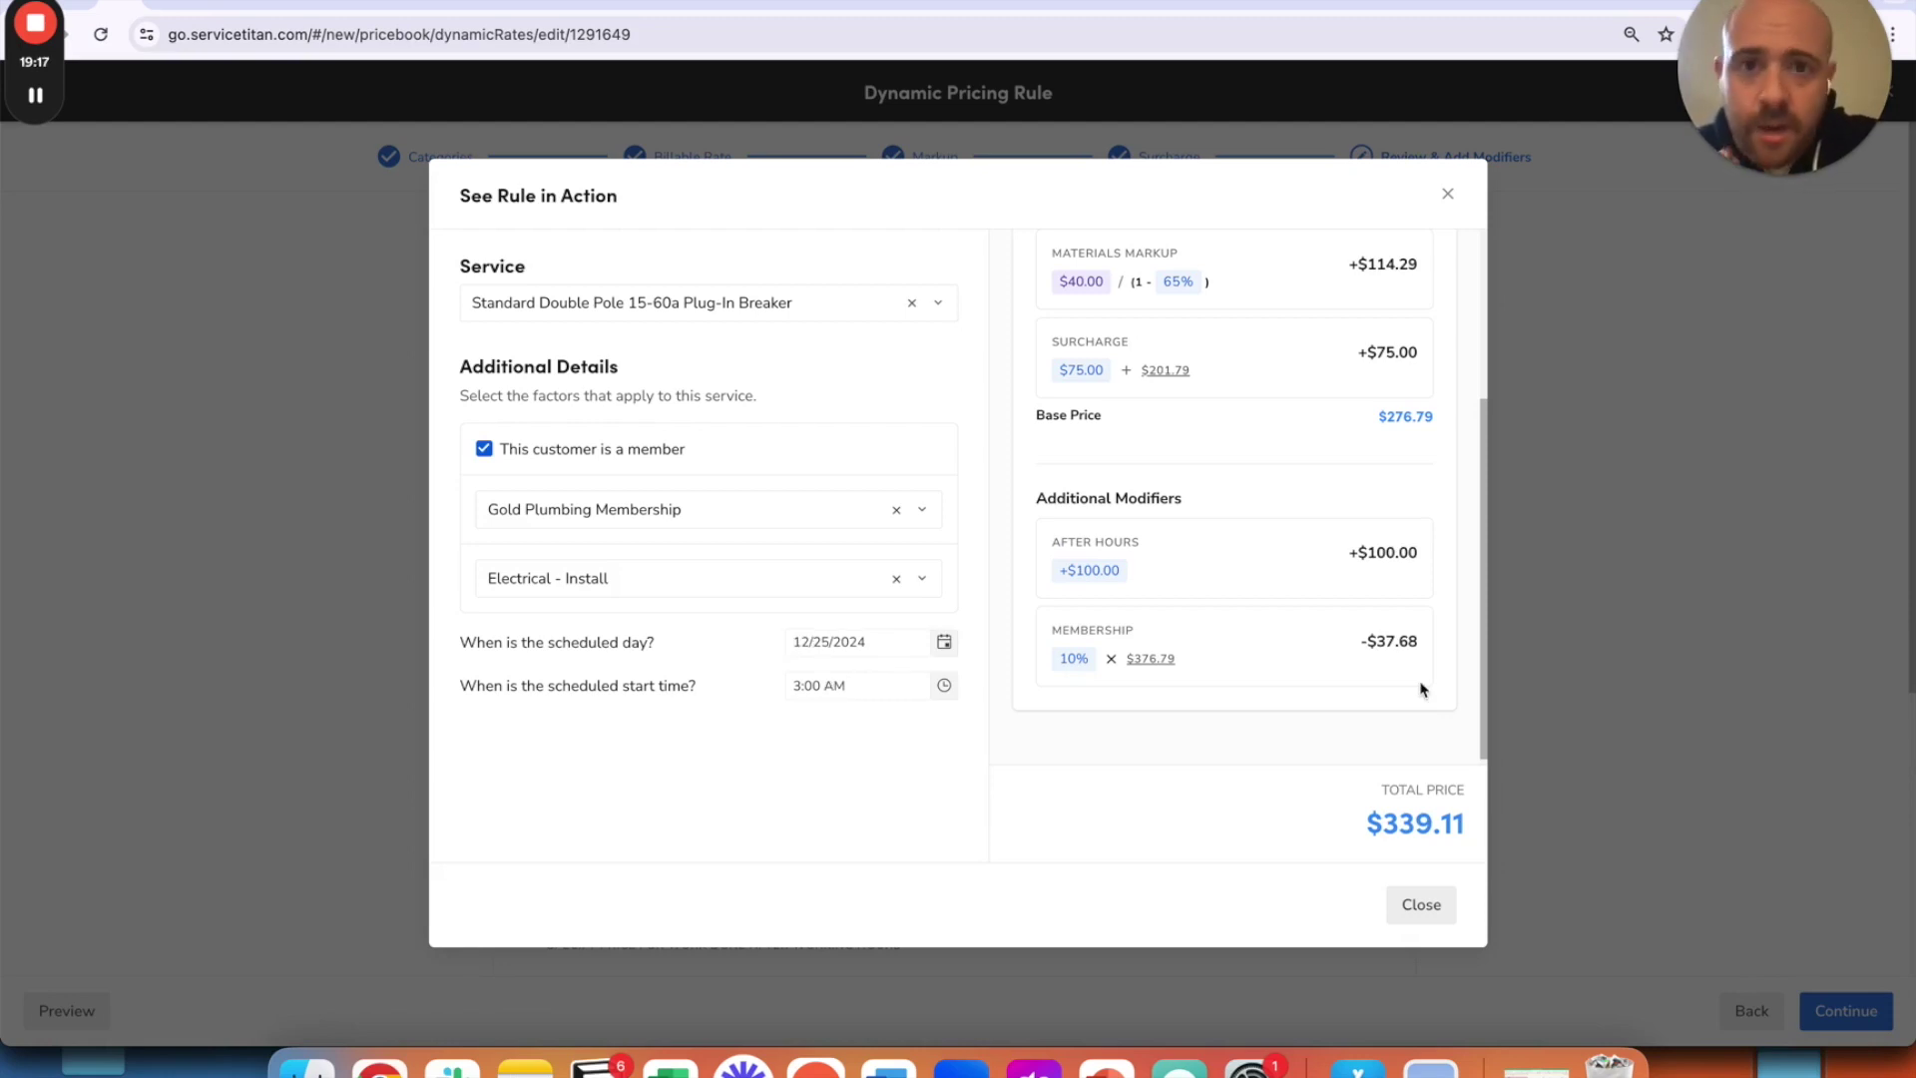
Save the pricing rule named 'Test Rule' and view the pricebook Services list.
click(1427, 906)
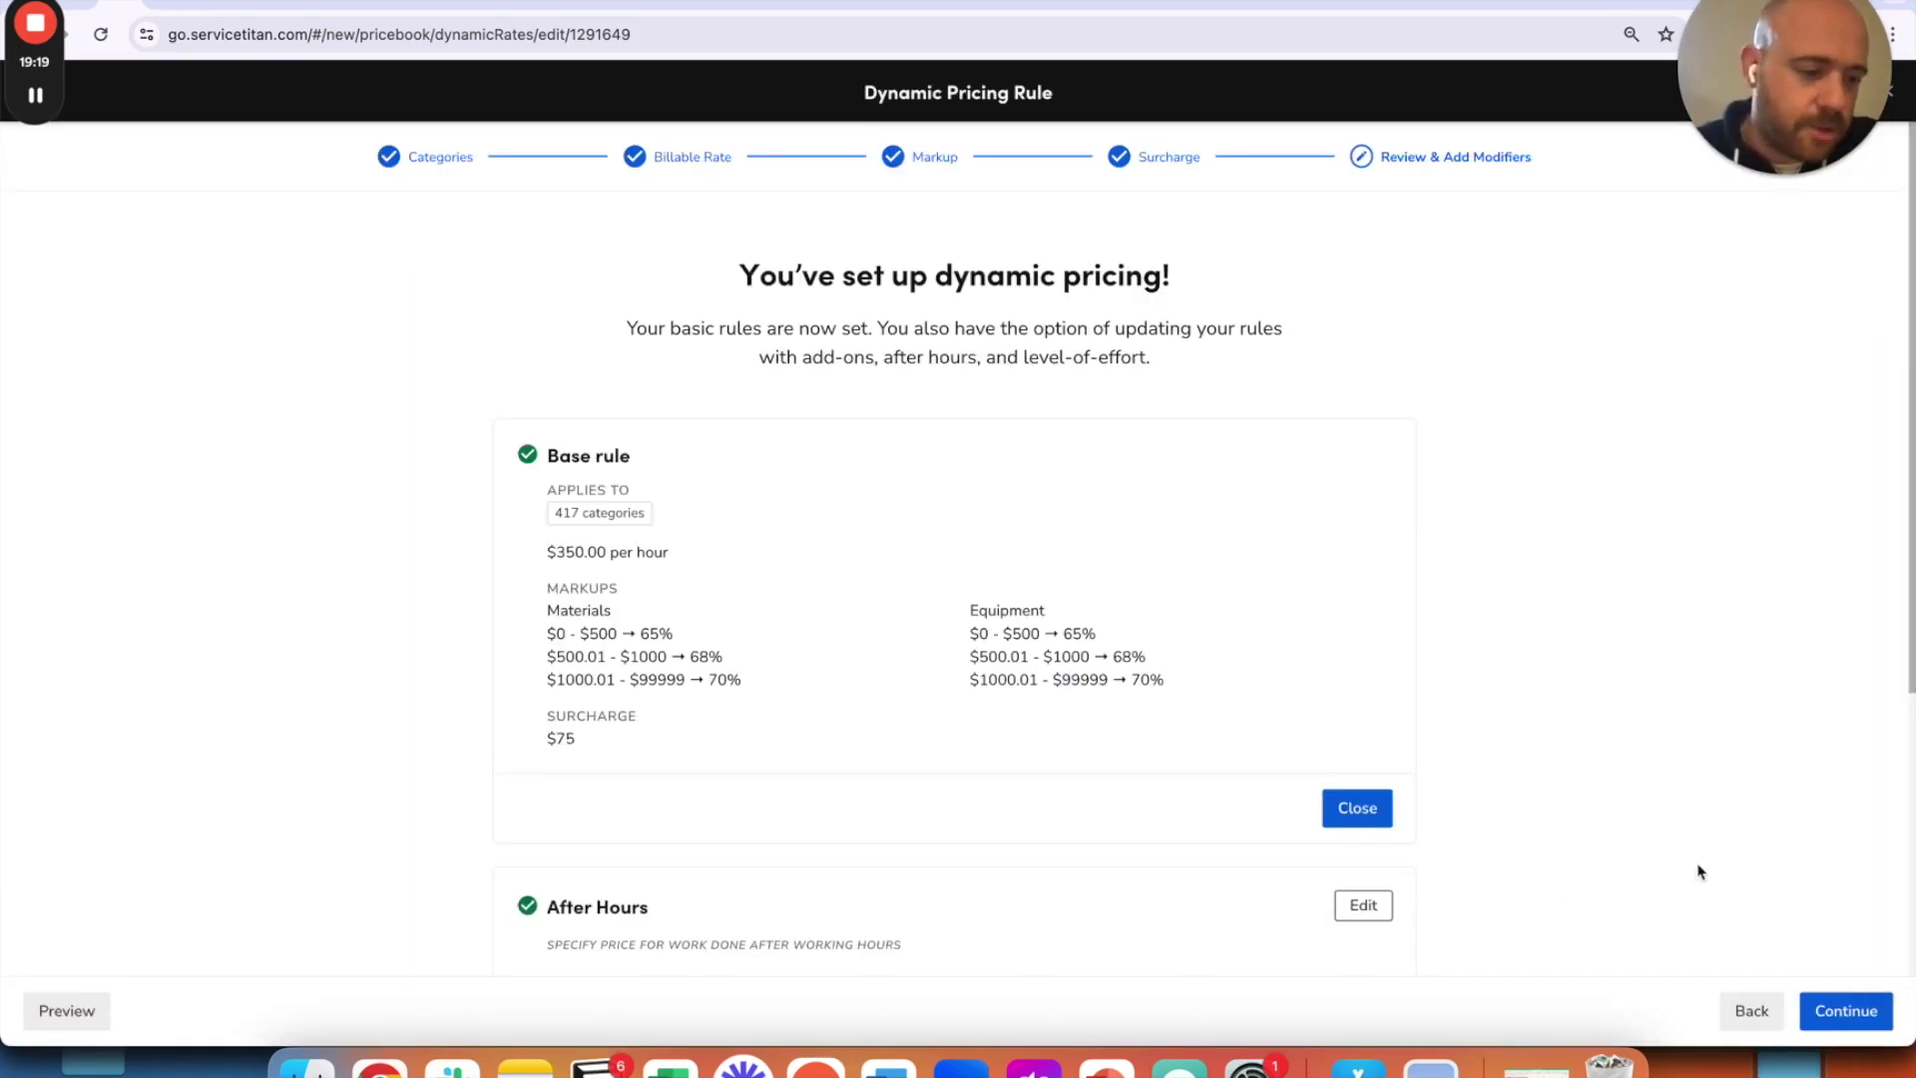
click(1846, 1010)
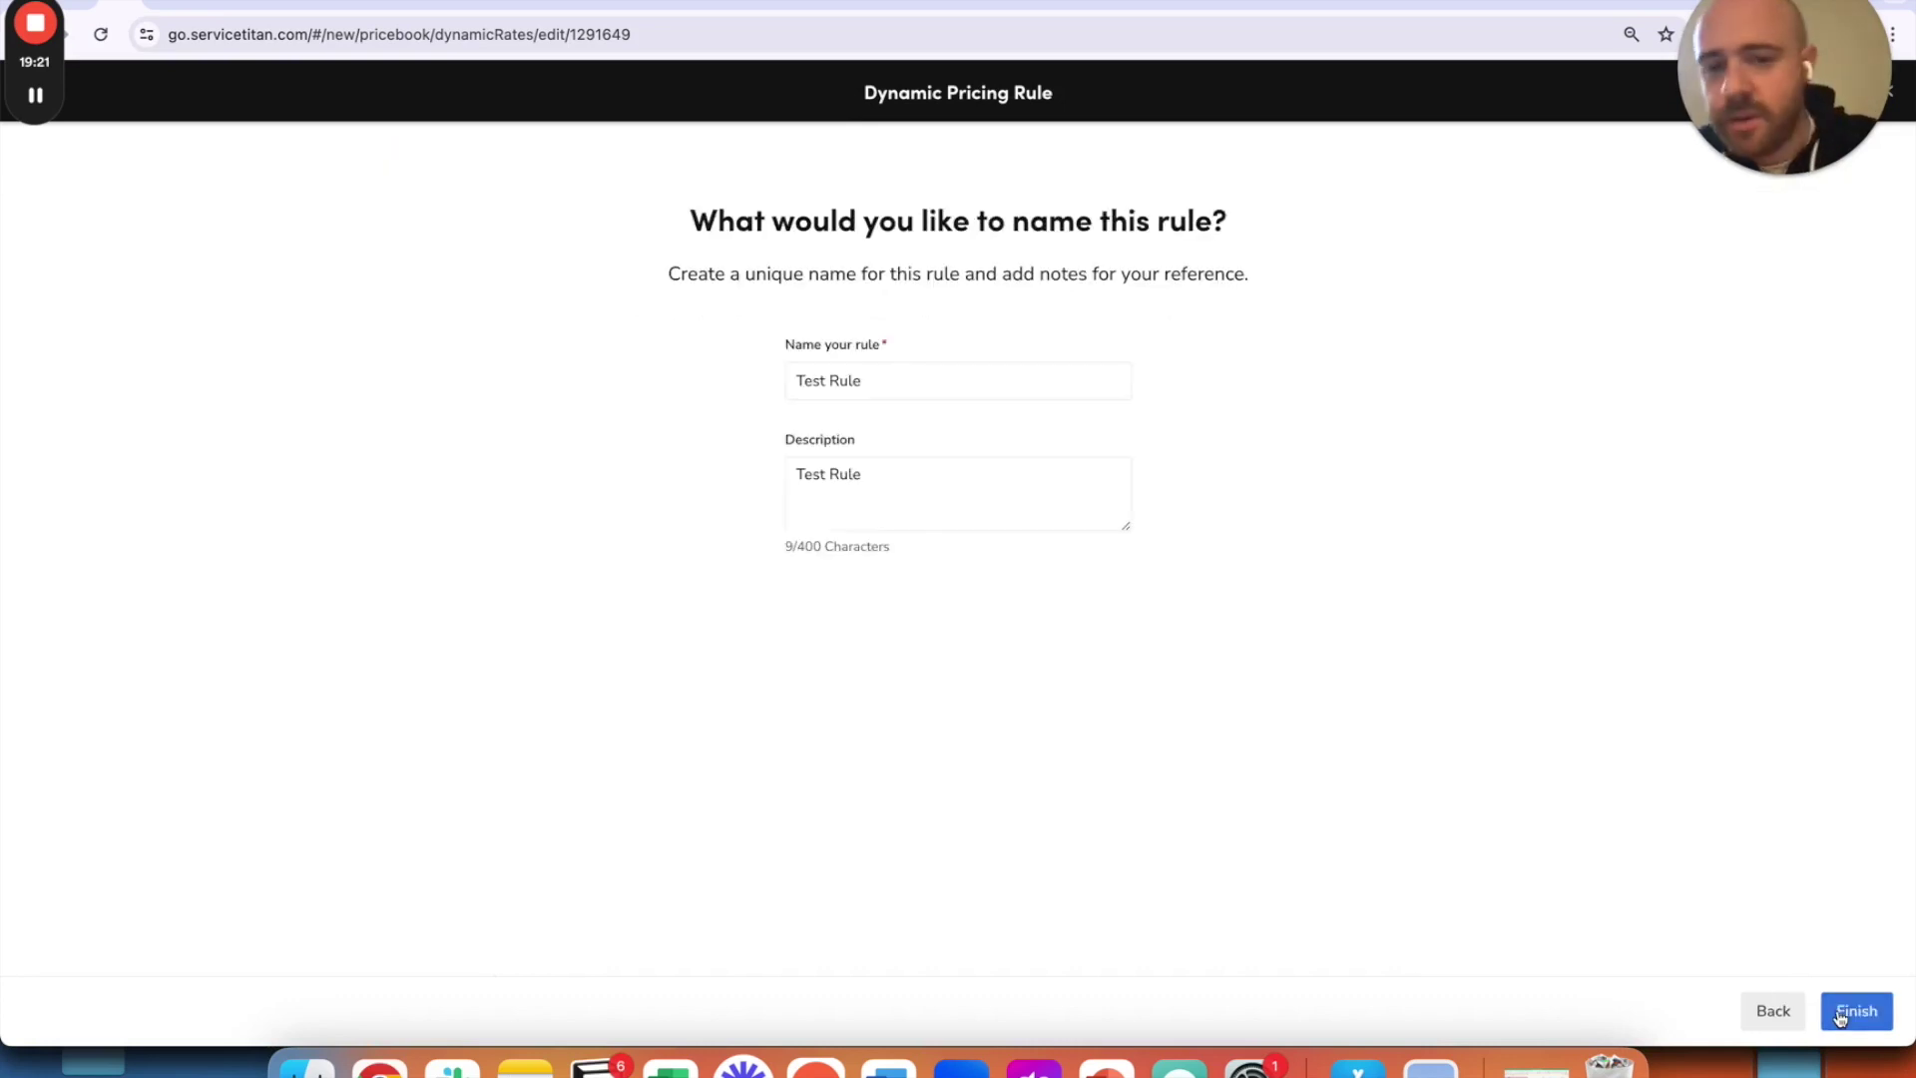
click(812, 381)
double_click(812, 381)
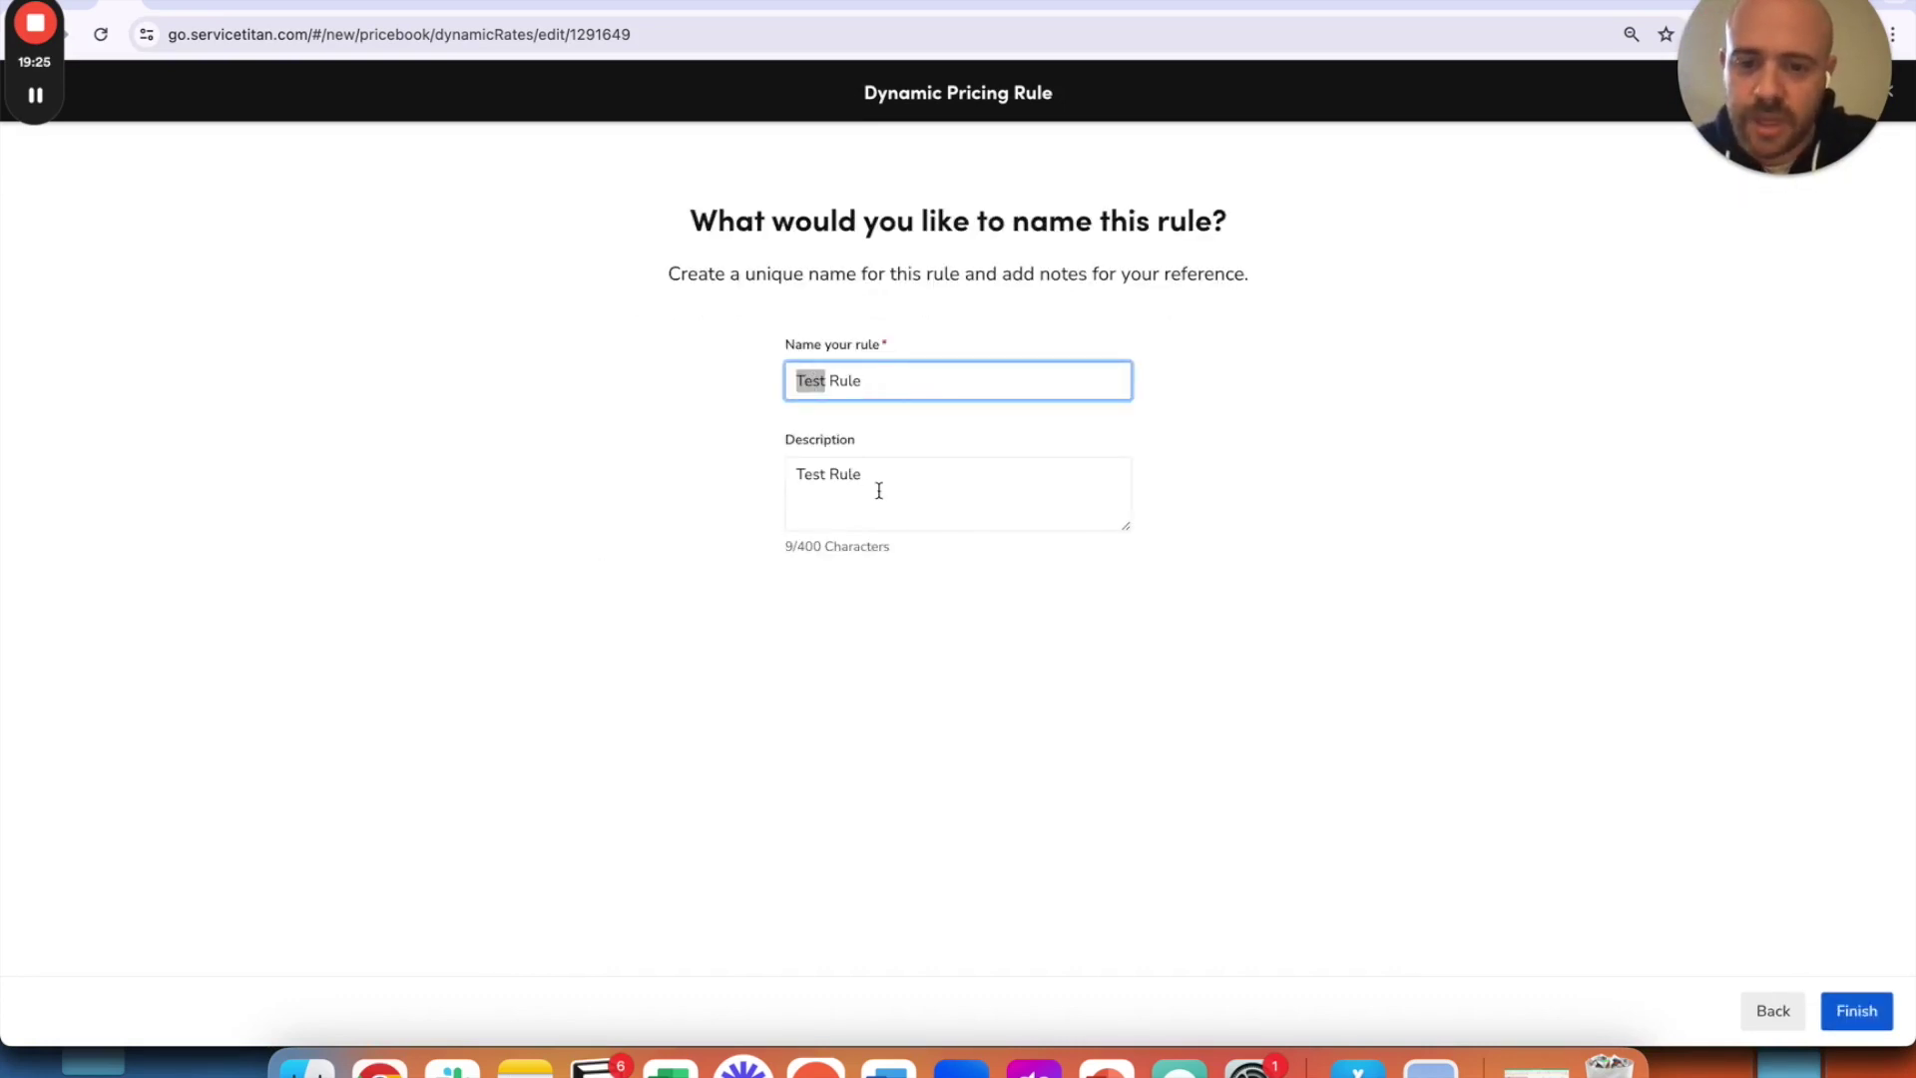
double_click(879, 490)
click(880, 490)
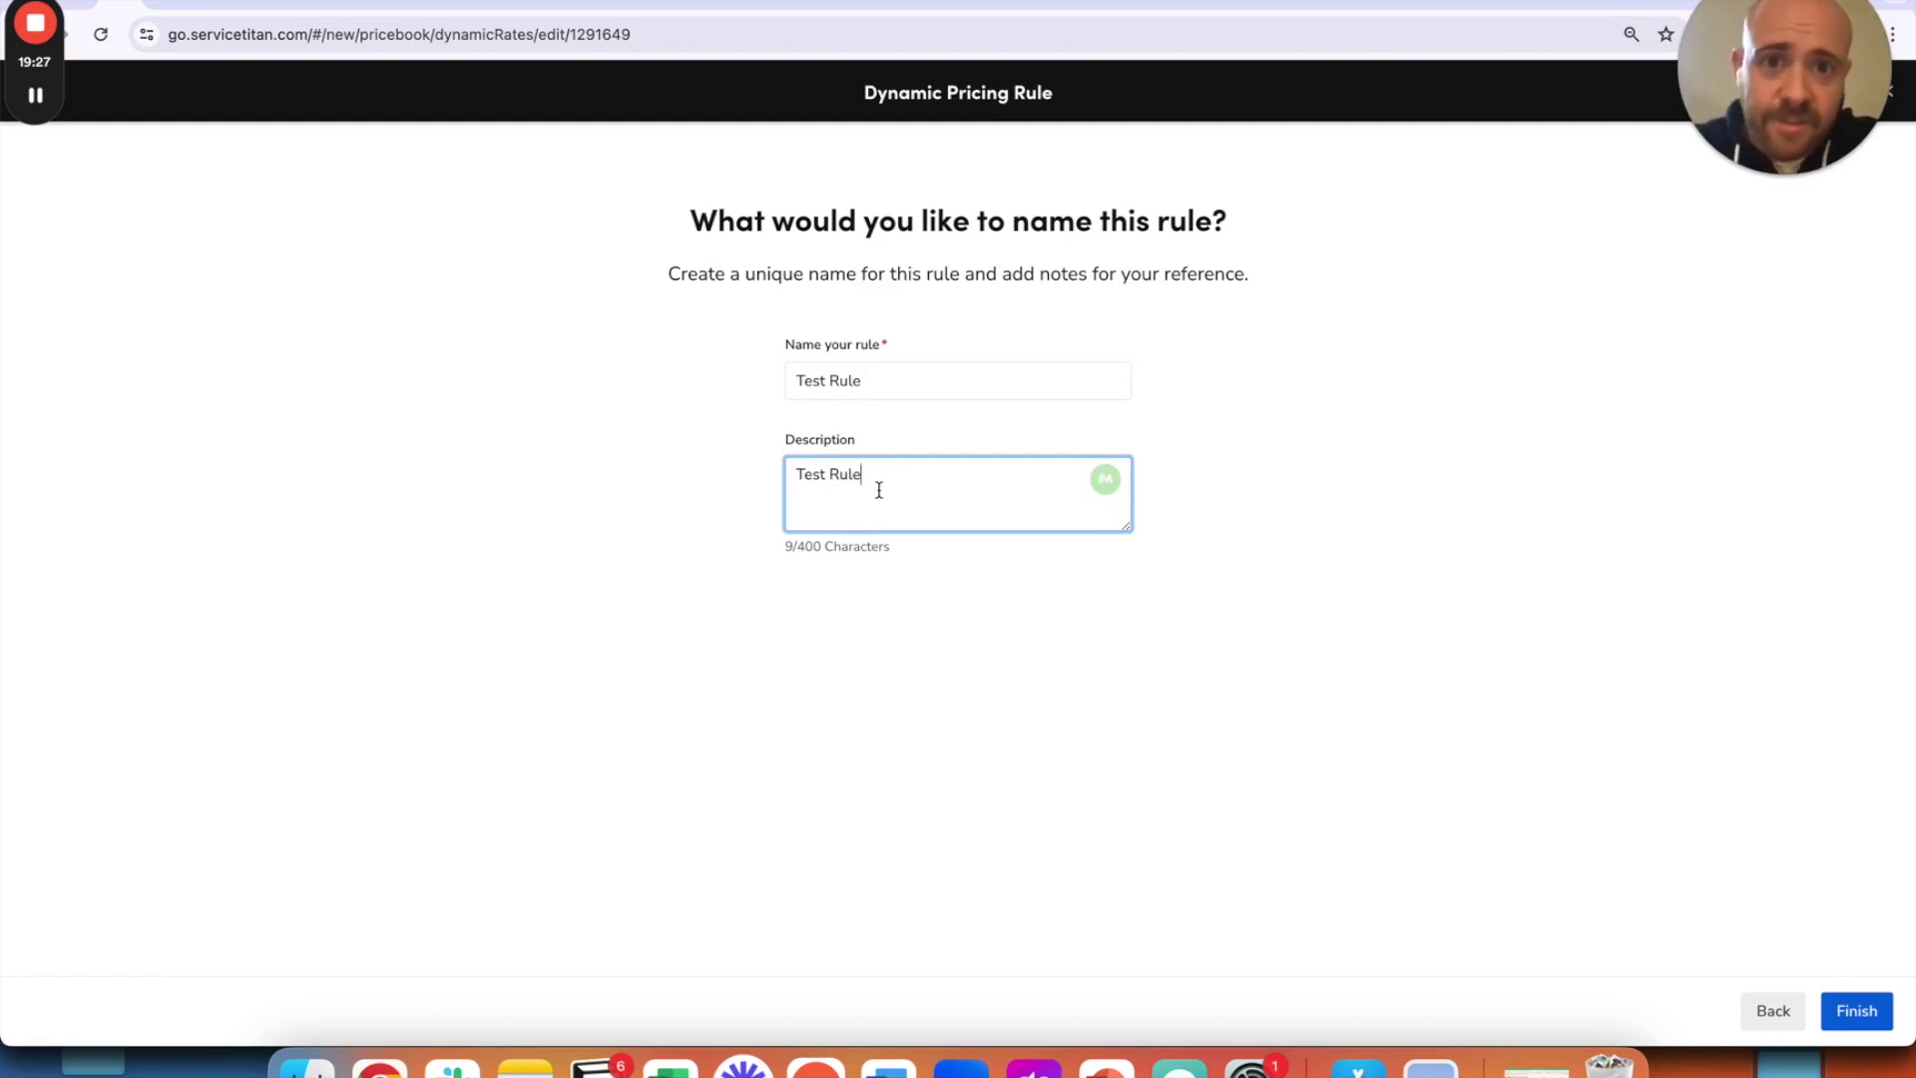
click(1858, 1010)
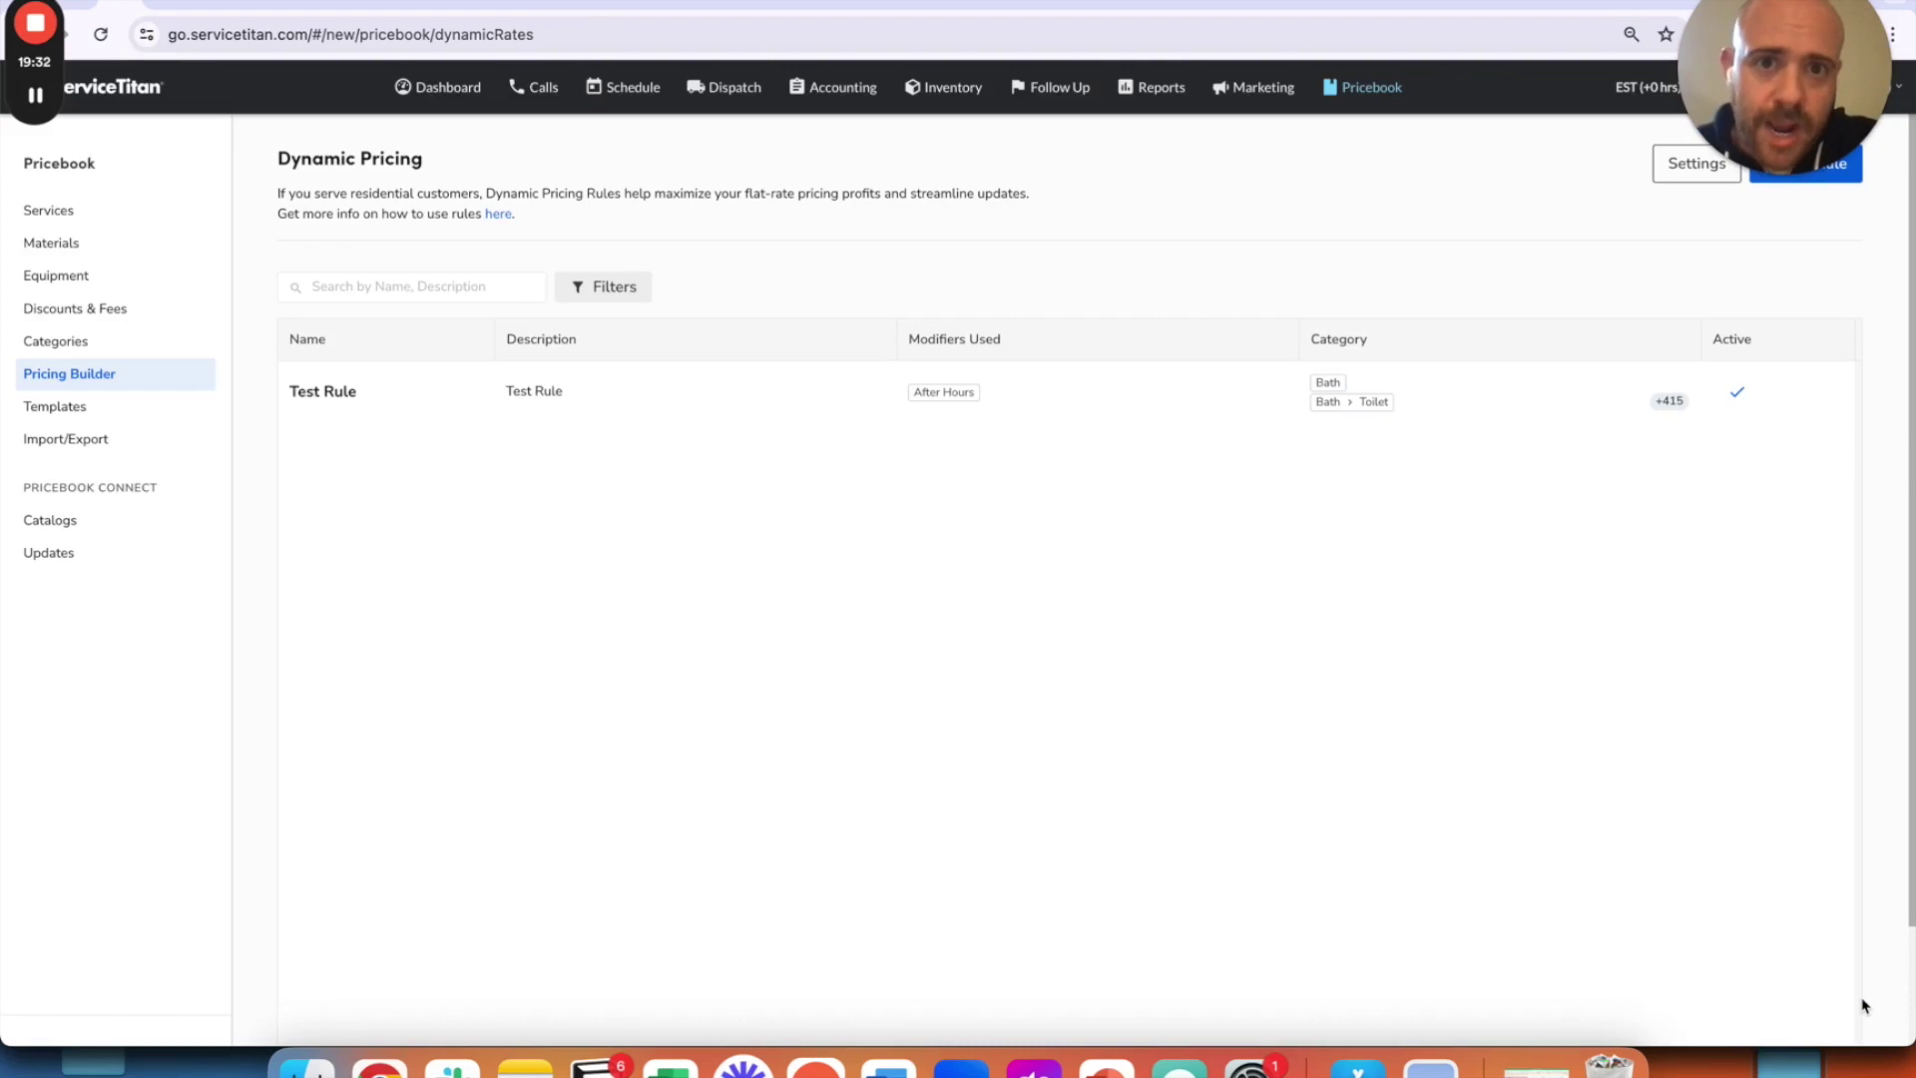
click(163, 226)
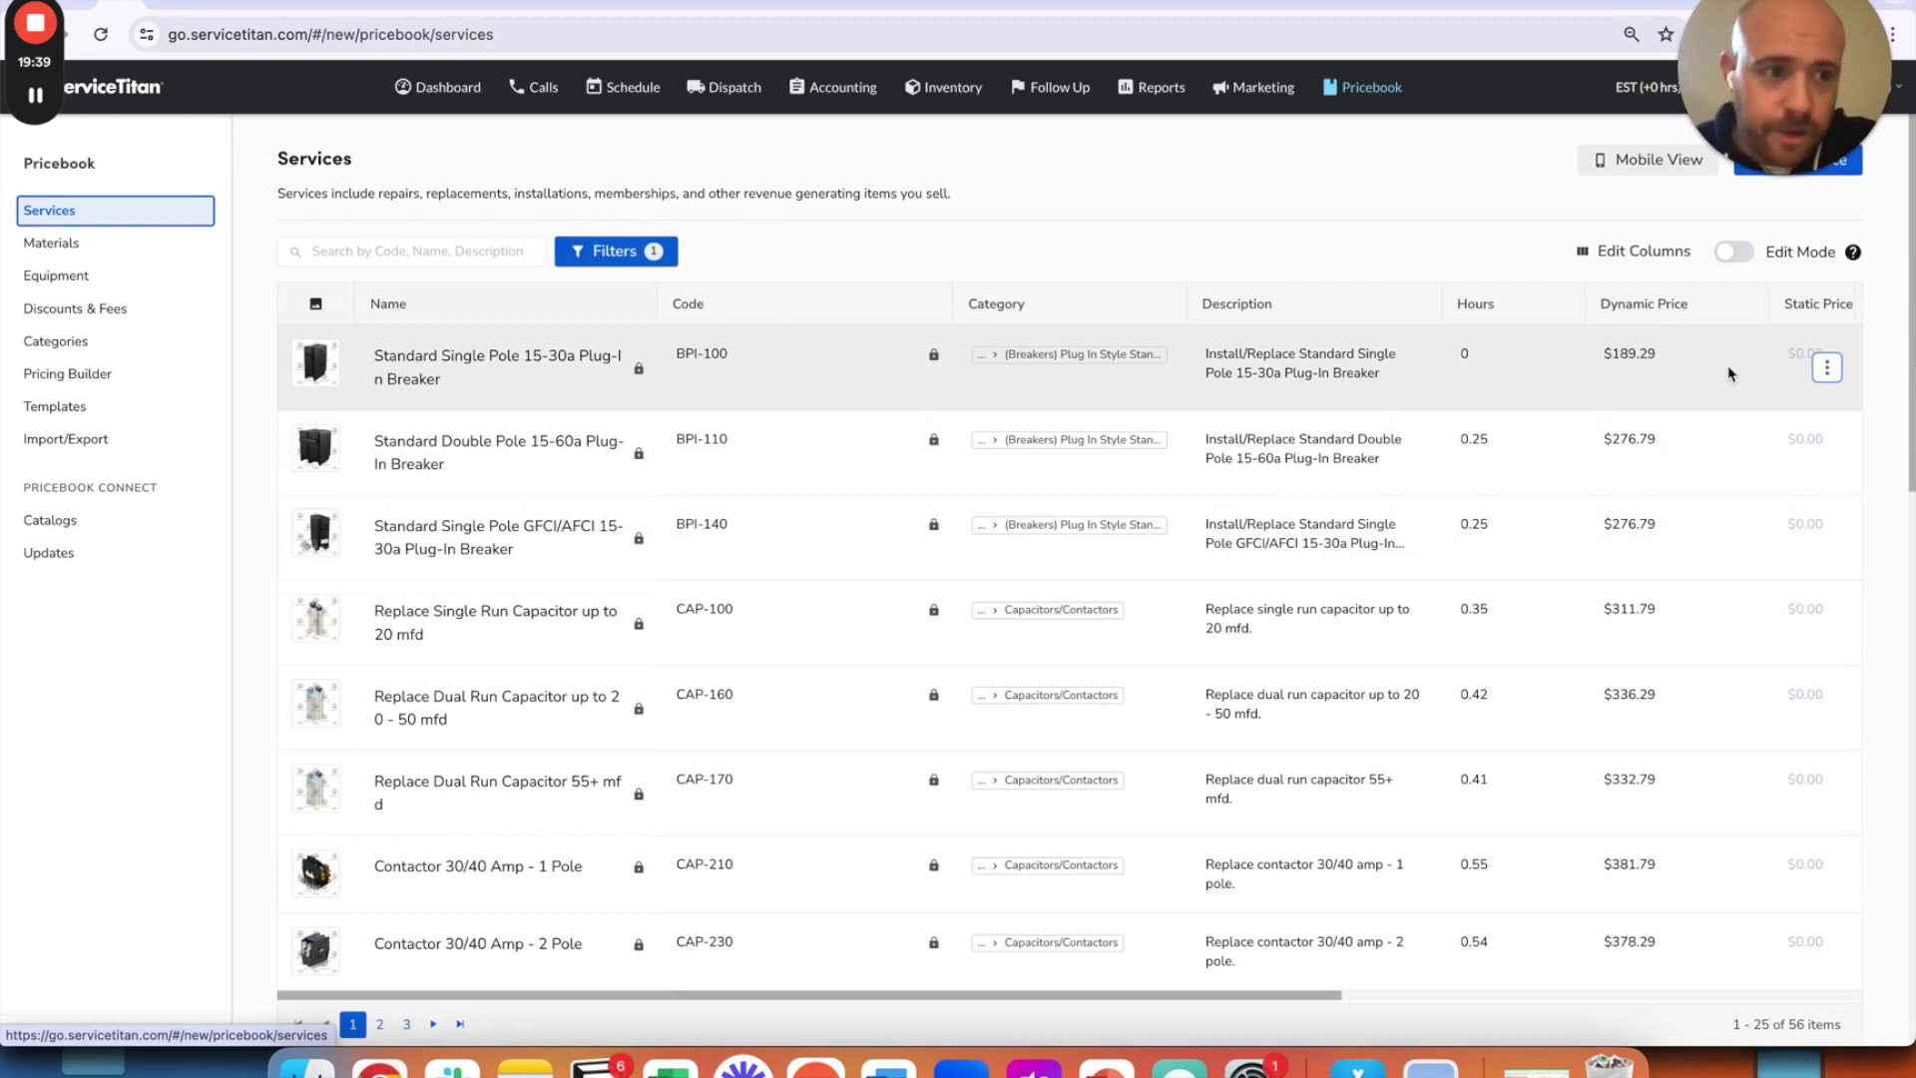
Edit service BPI-100, enable Use Static Prices, and save the change.
click(1828, 367)
click(1801, 439)
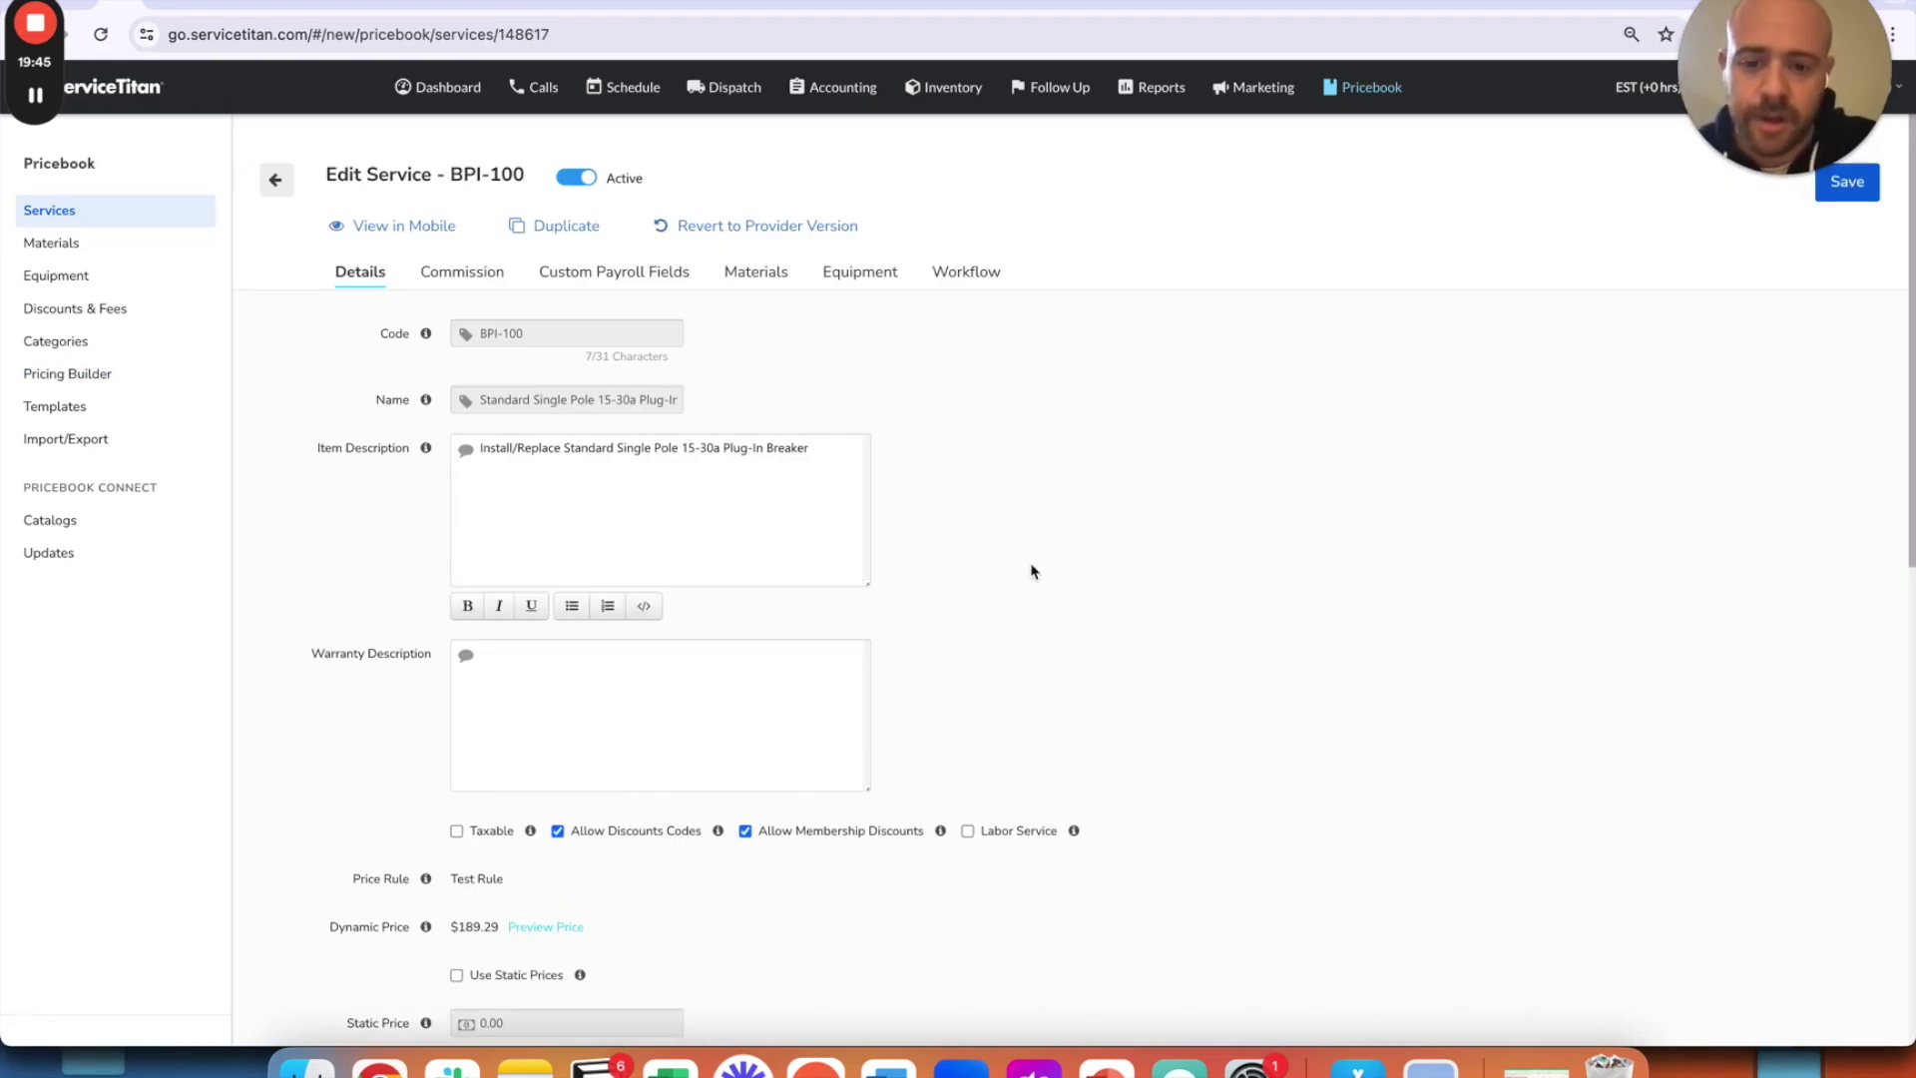
scroll(1153, 707, down, 2)
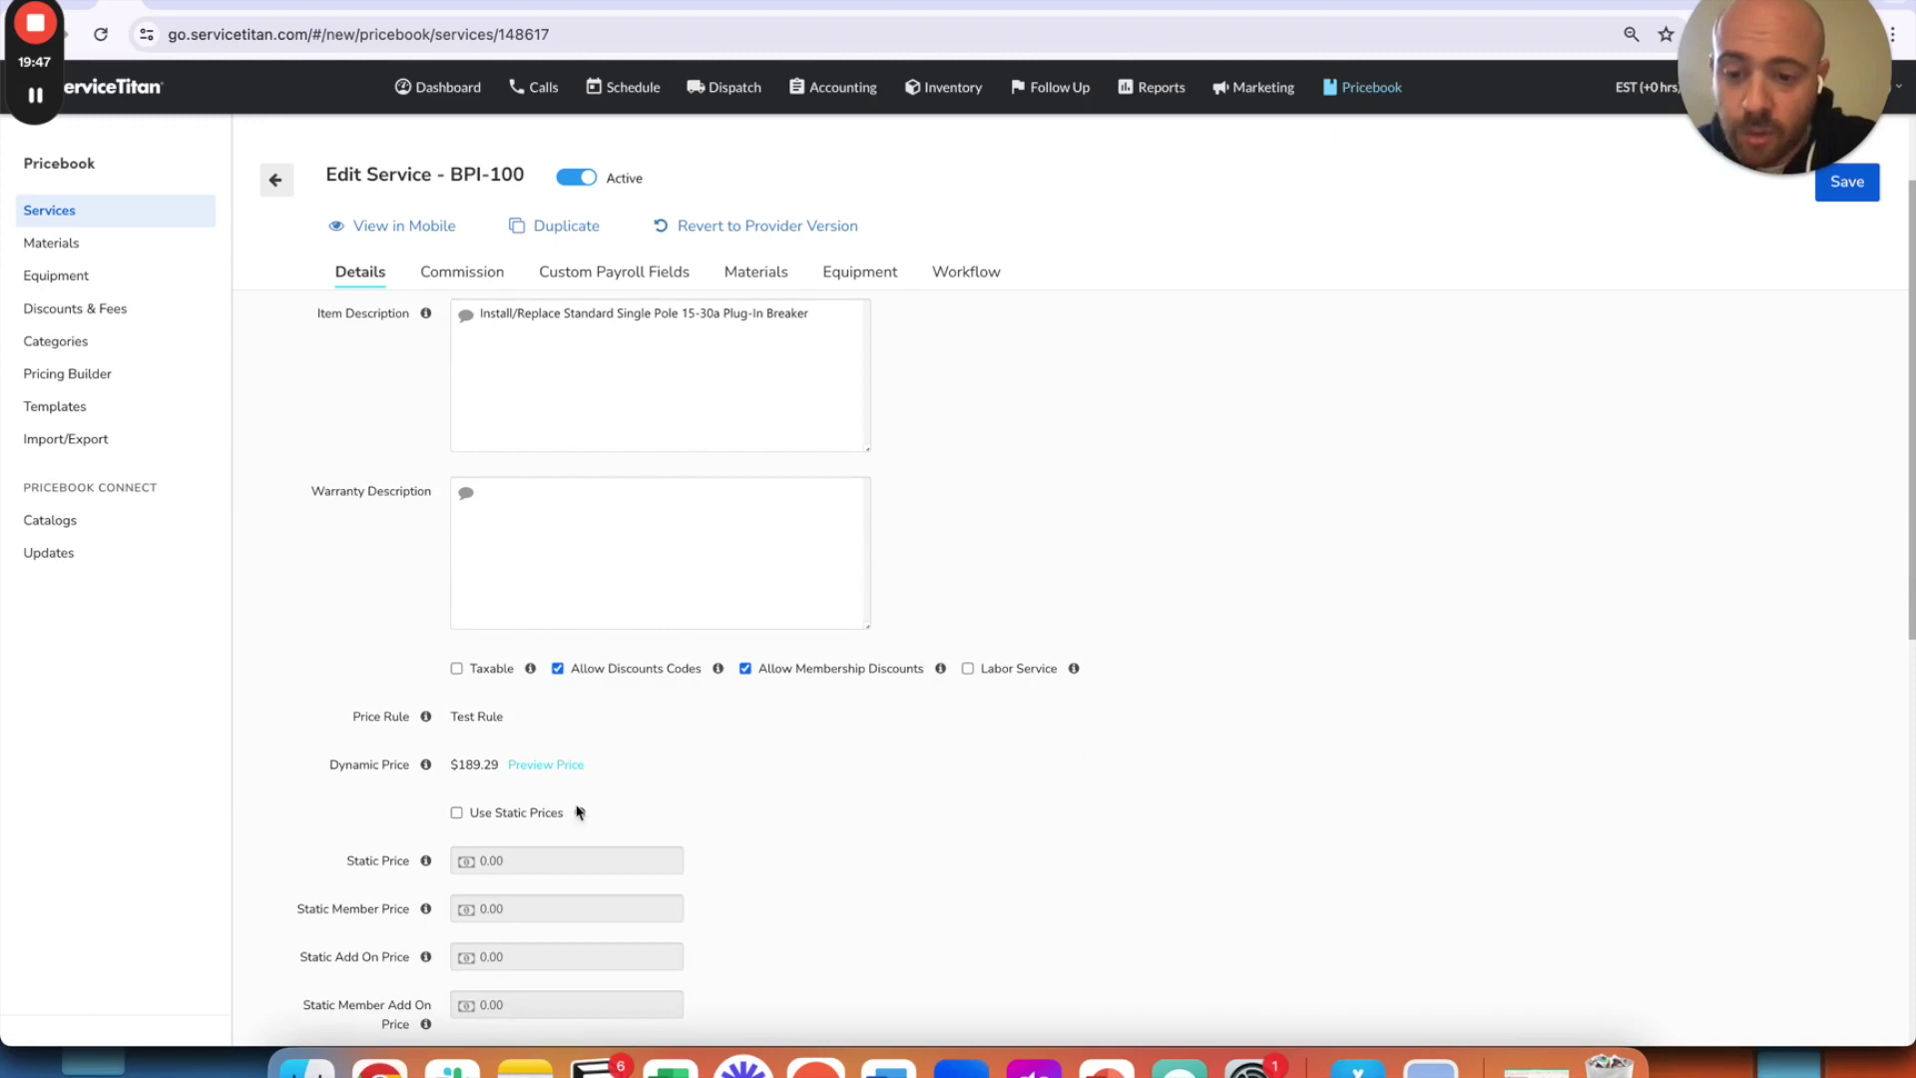
click(456, 813)
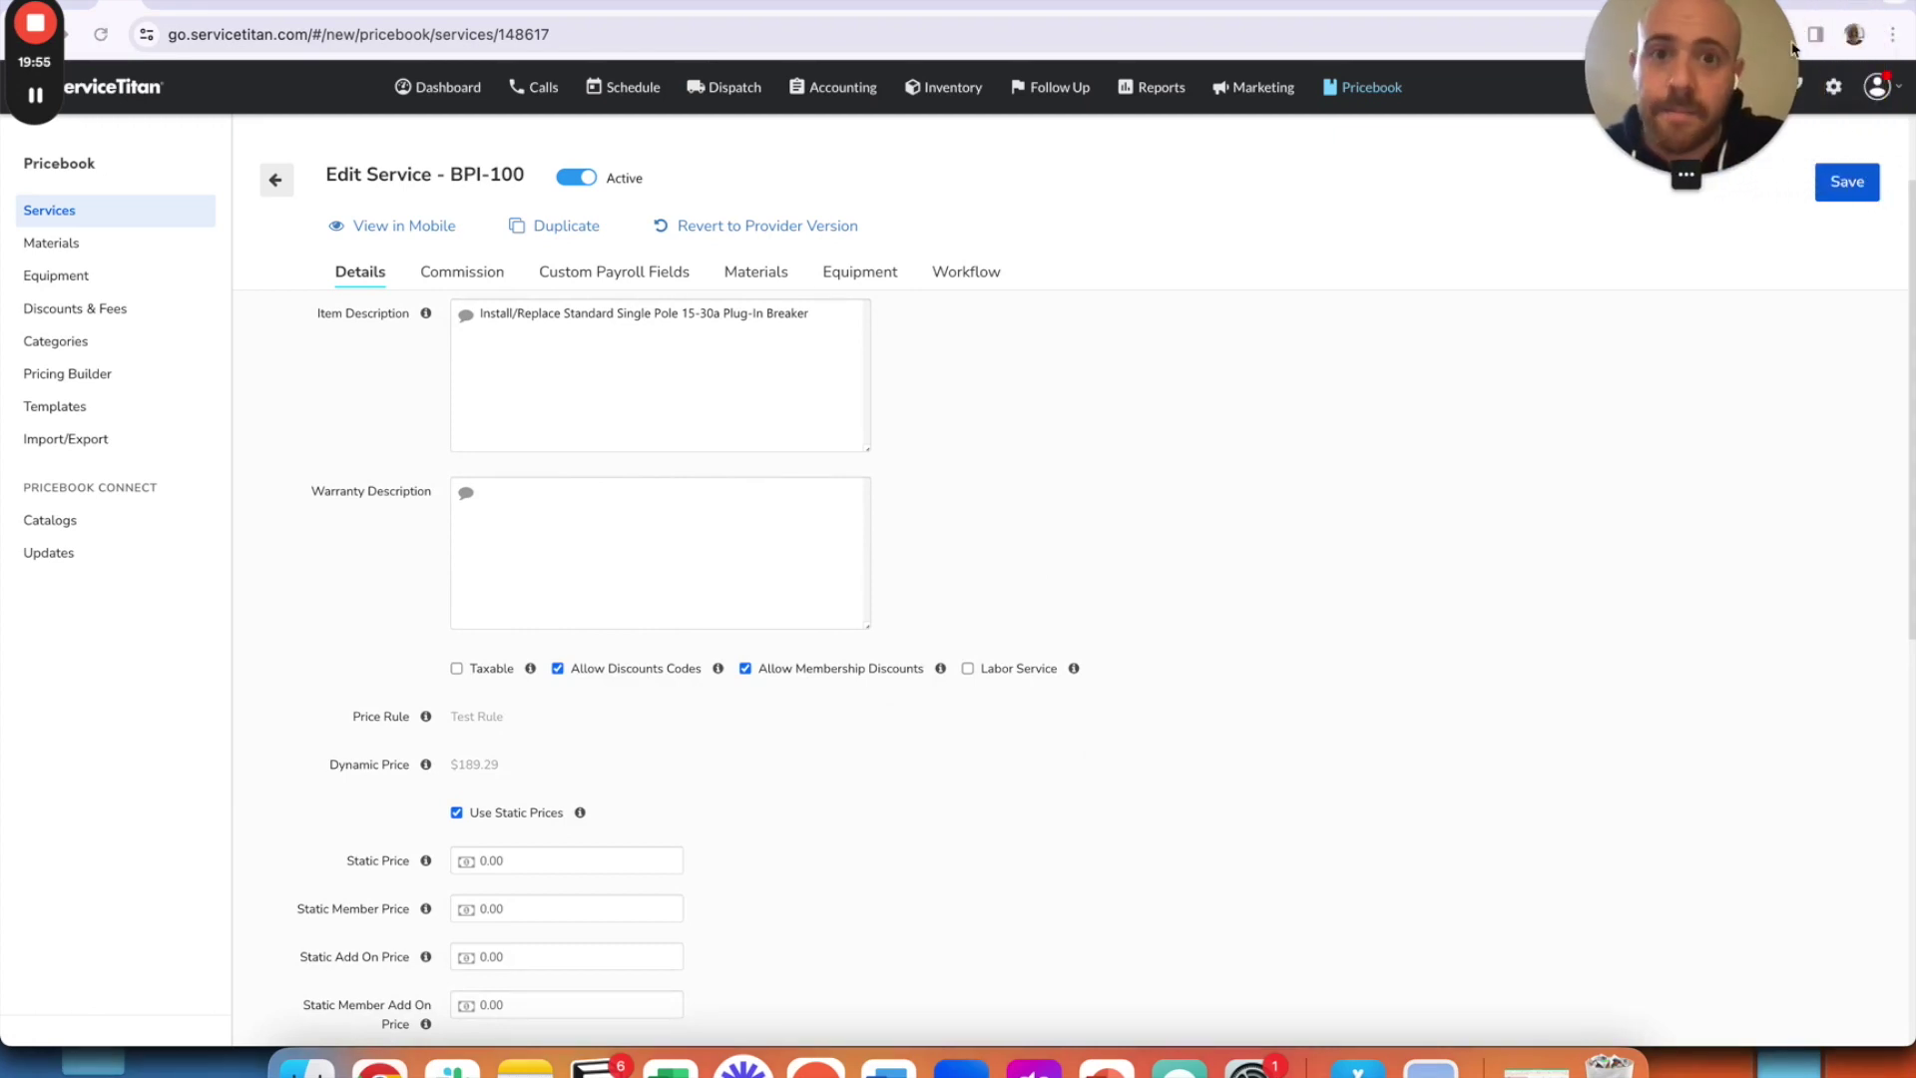
click(1862, 180)
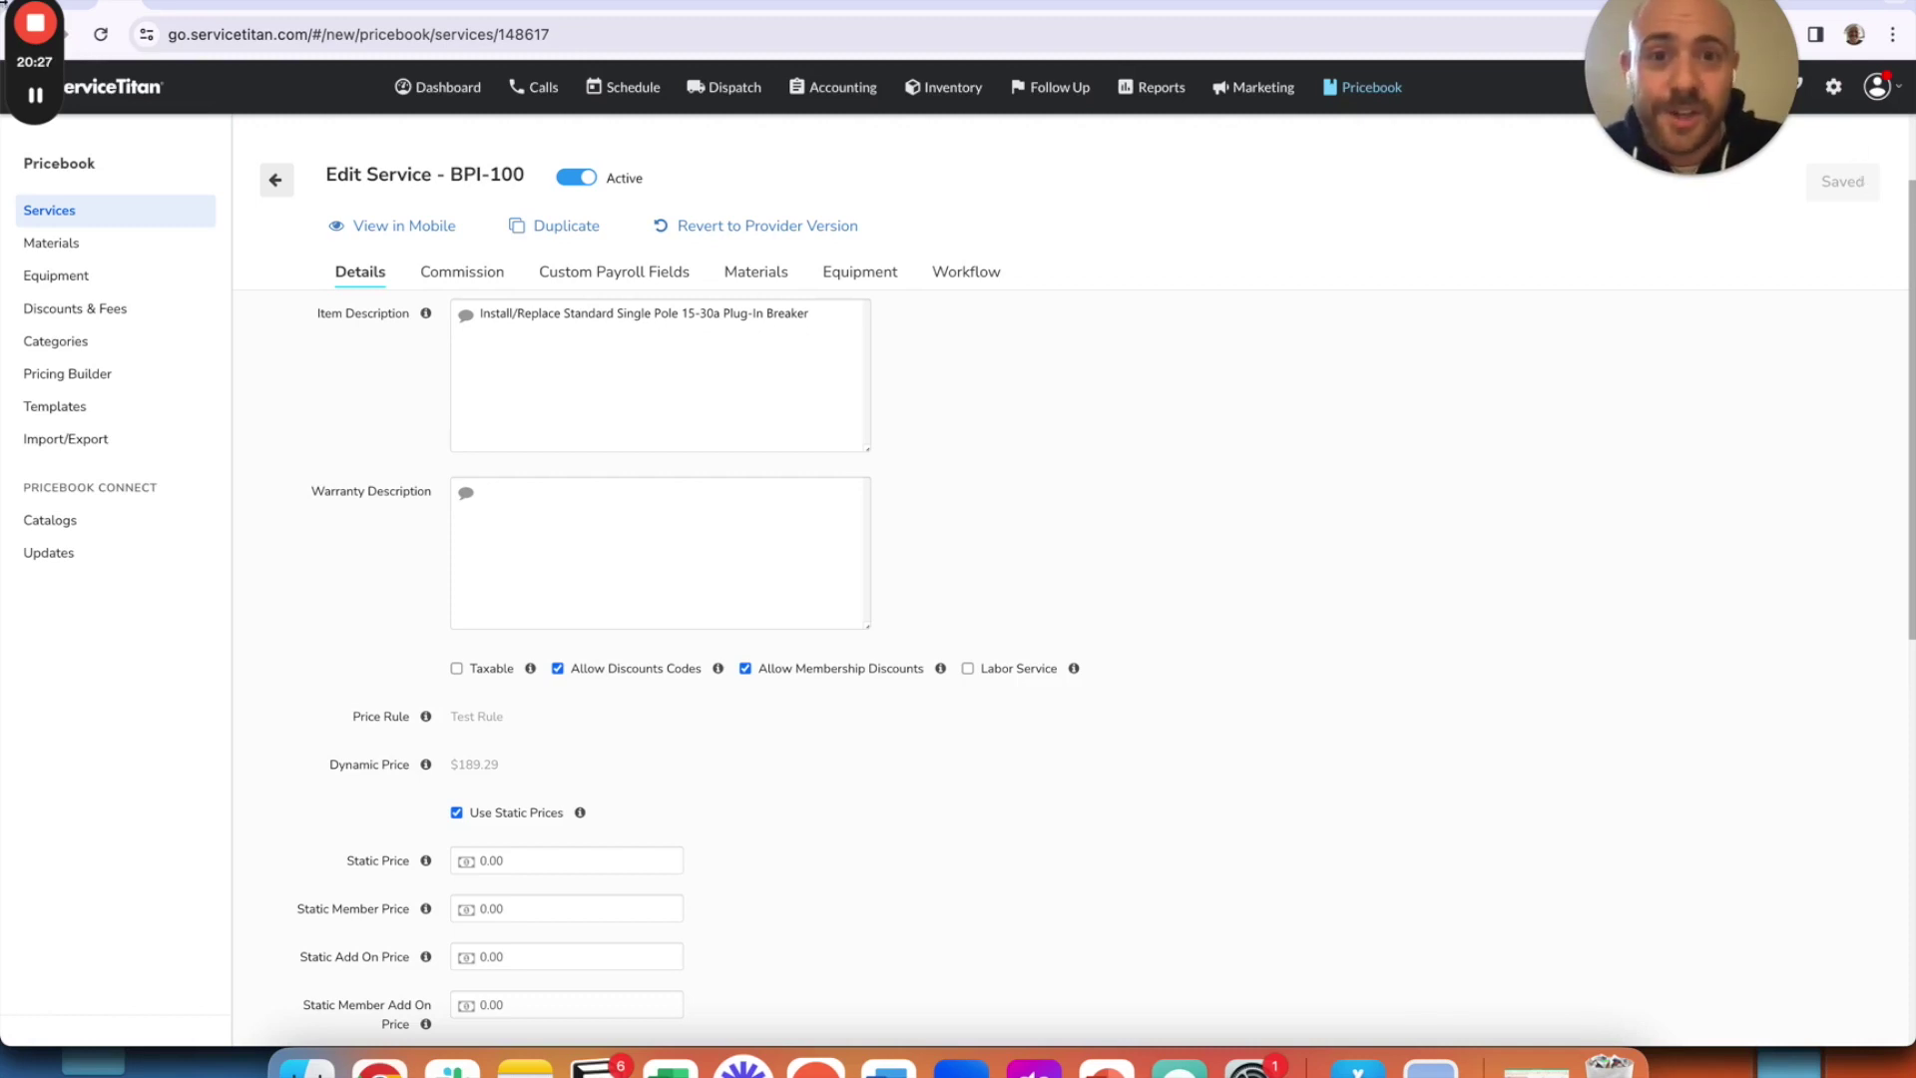
Confirm BPI-100 is saved with static prices of 0.00 instead of $189.29.
mouse_move(40, 34)
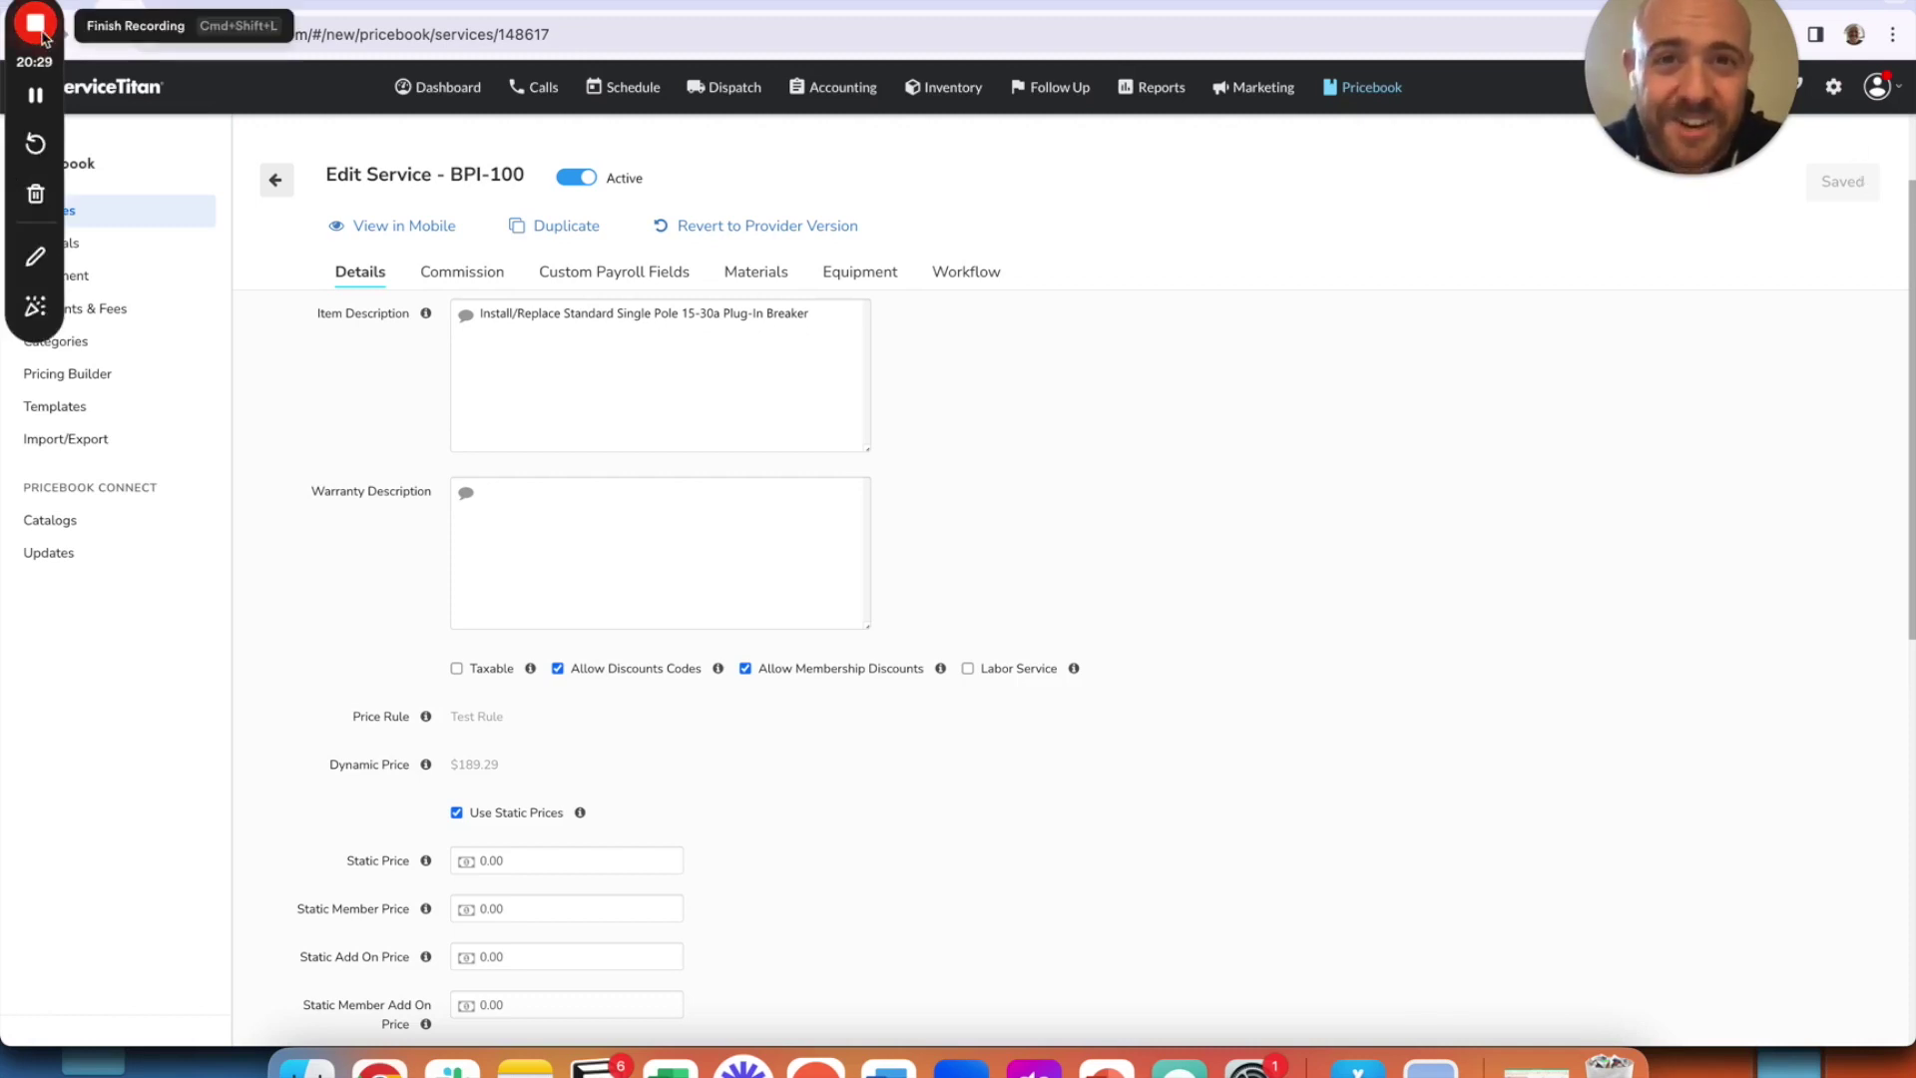